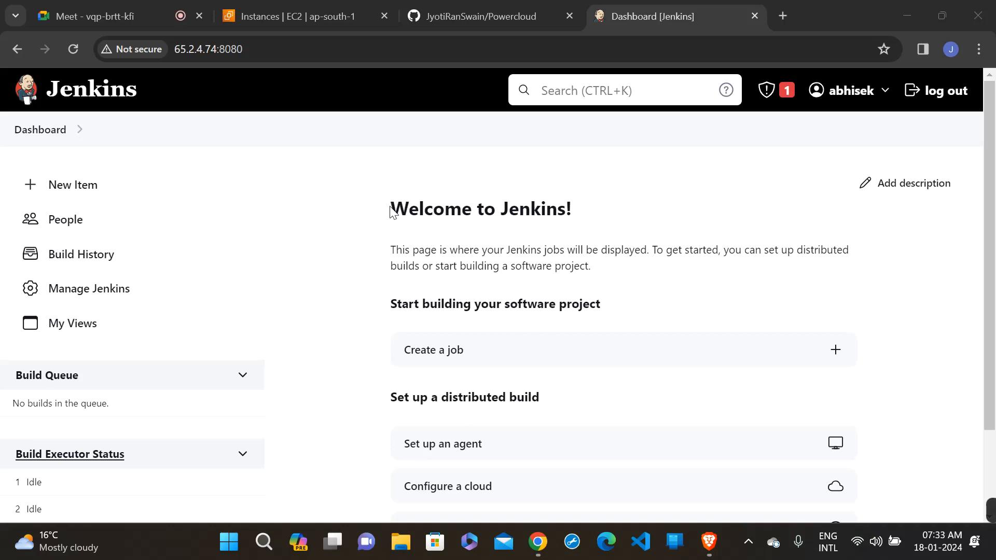
{"action": "left_click_drag", "start_coordinate": [391, 208], "coordinate": [597, 276]}
{"action": "left_click", "coordinate": [606, 279]}
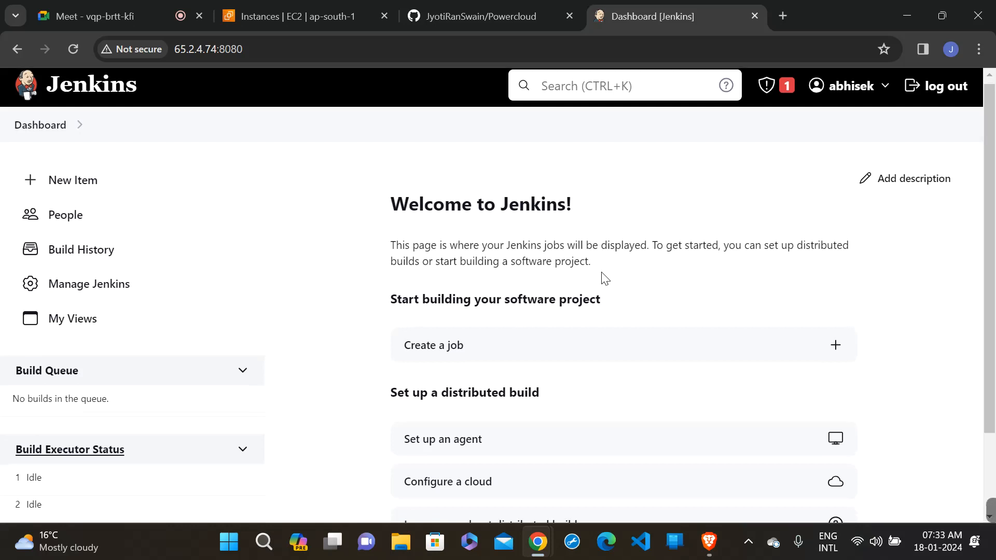
{"action": "scroll", "coordinate": [606, 279], "scroll_direction": "down", "scroll_amount": 3}
{"action": "scroll", "coordinate": [606, 279], "scroll_direction": "up", "scroll_amount": 3}
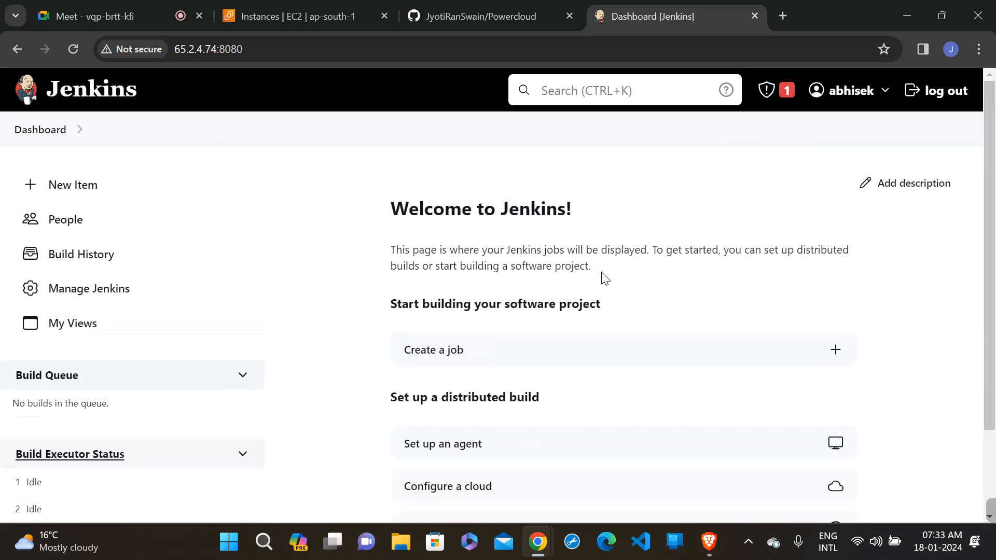
- Create a new Pipeline item named job-A
{"action": "left_click", "coordinate": [90, 191]}
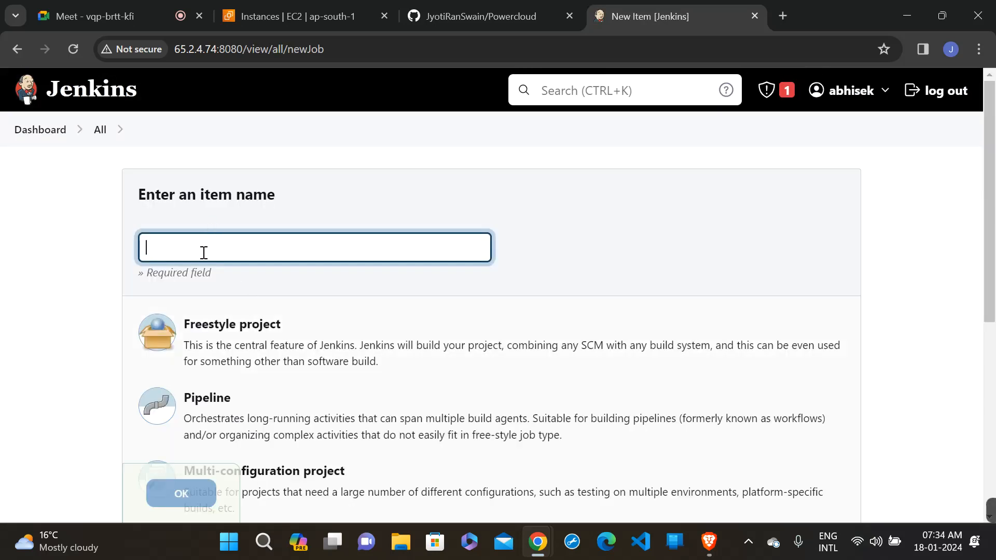
{"action": "left_click", "coordinate": [204, 252]}
{"action": "type", "text": "j"}
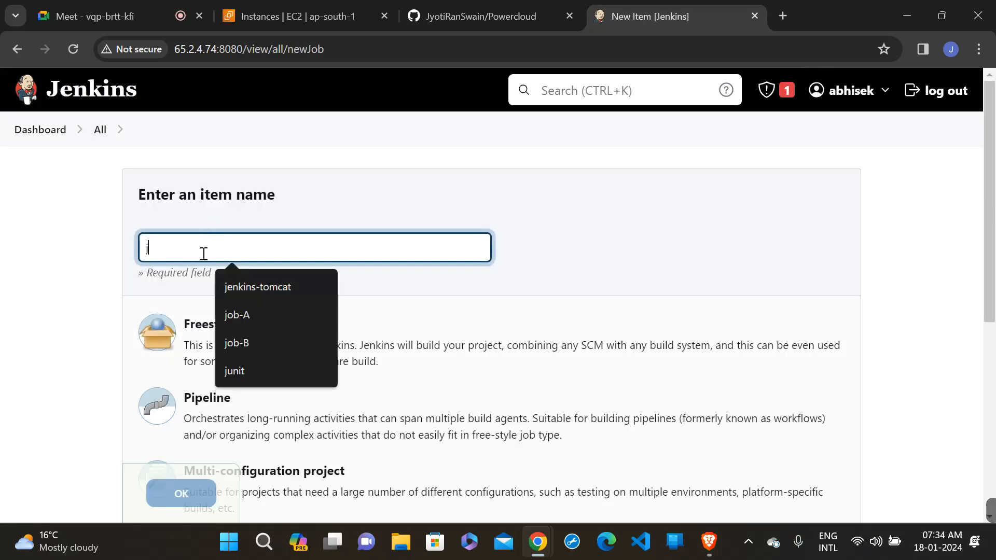
{"action": "type", "text": "ob-A"}
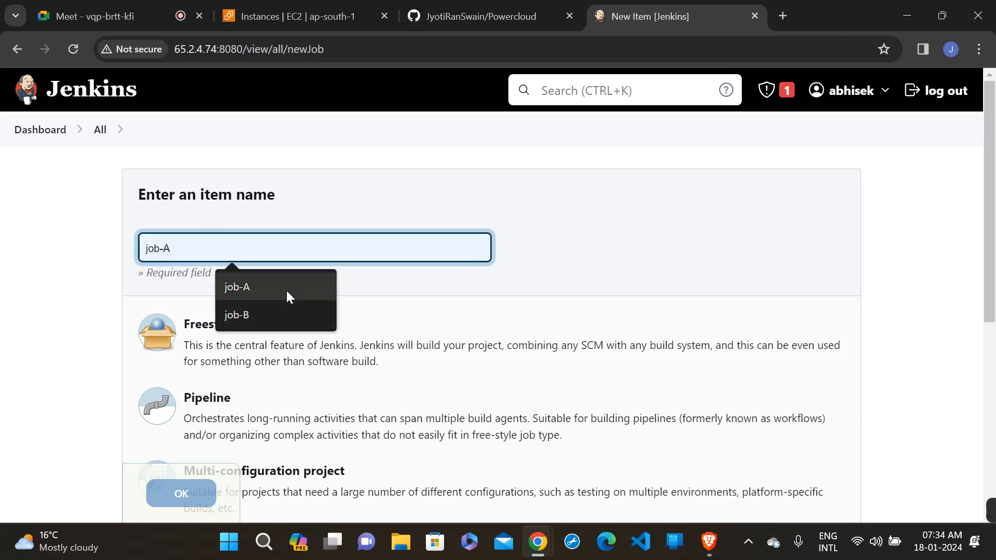
{"action": "left_click", "coordinate": [286, 289]}
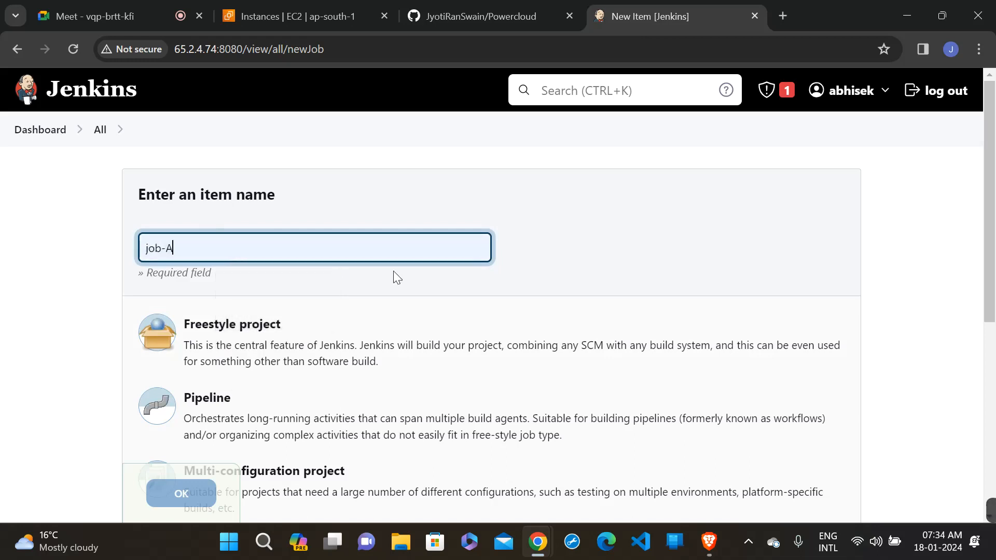
{"action": "scroll", "coordinate": [419, 280], "scroll_direction": "down", "scroll_amount": 2}
{"action": "left_click", "coordinate": [327, 308]}
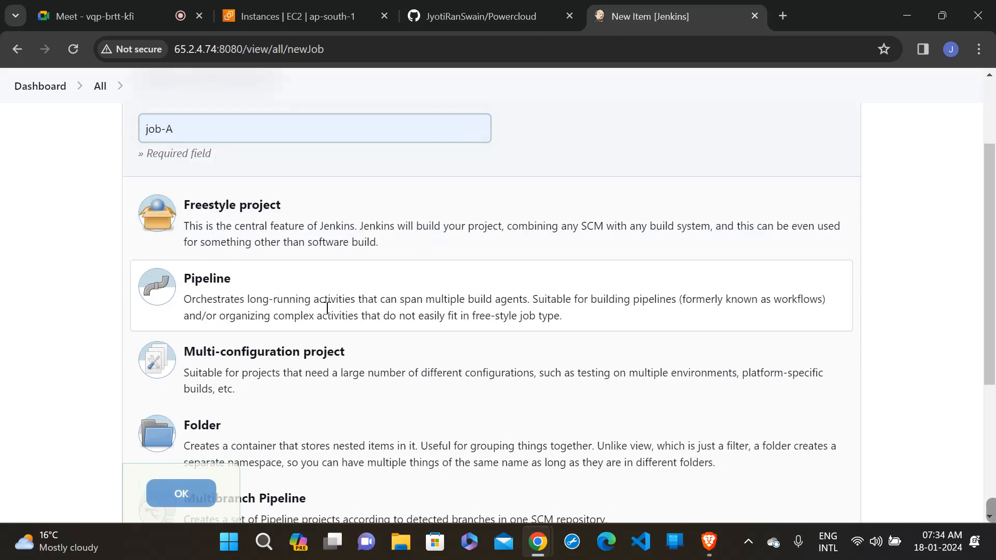
{"action": "left_click", "coordinate": [169, 492]}
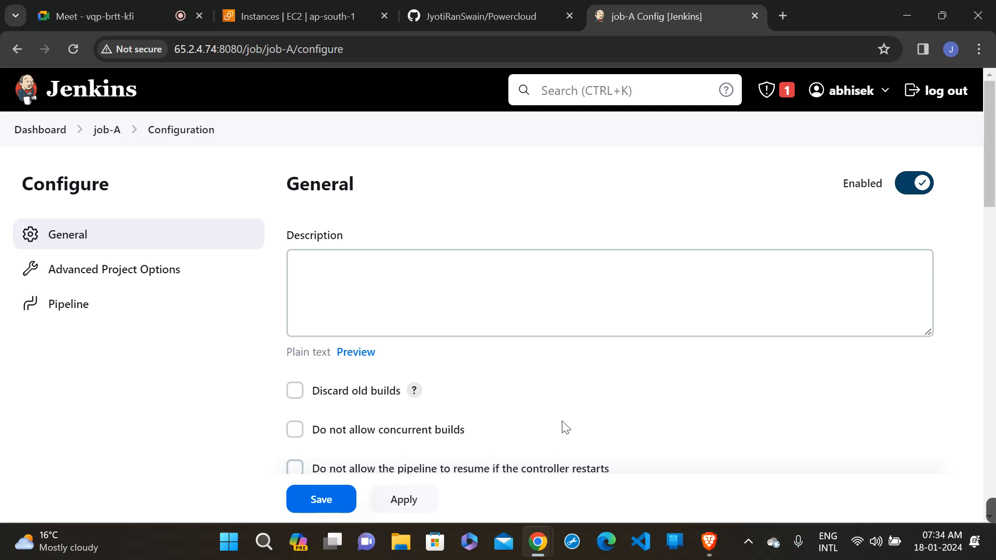
- Set job-A's pipeline definition to Pipeline script from SCM, with Git as the SCM
{"action": "scroll", "coordinate": [562, 425], "scroll_direction": "down", "scroll_amount": 15}
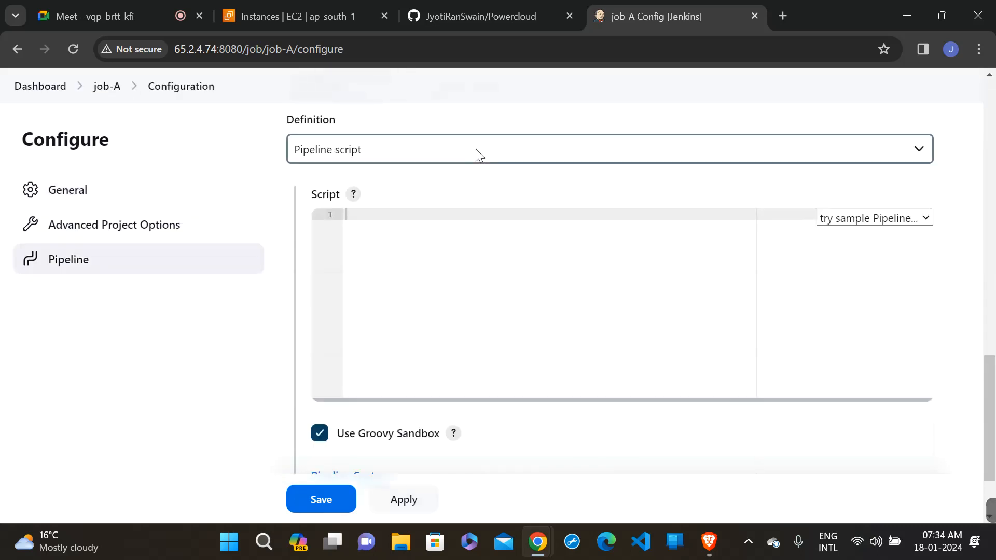
{"action": "left_click", "coordinate": [475, 150]}
{"action": "left_click", "coordinate": [470, 186]}
{"action": "scroll", "coordinate": [473, 189], "scroll_direction": "down", "scroll_amount": 4}
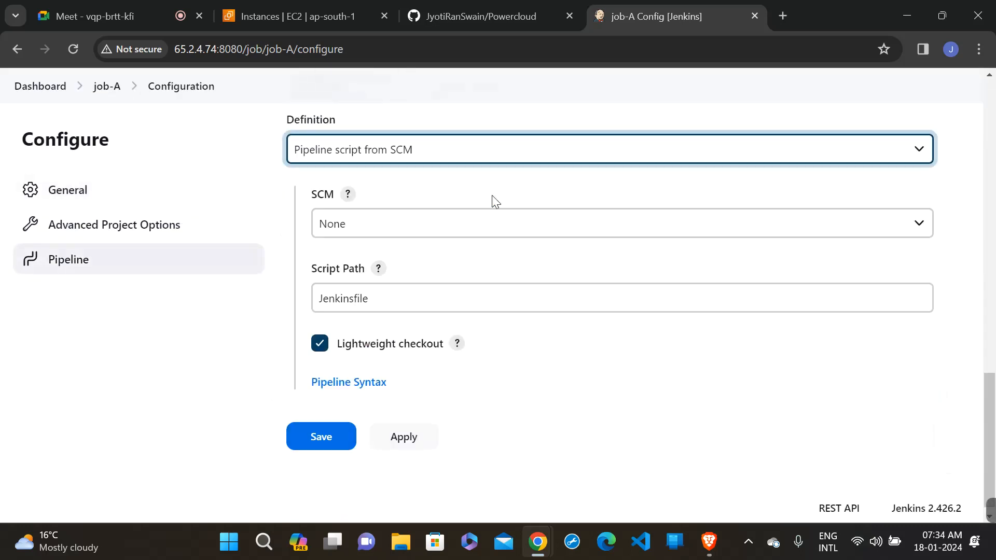
{"action": "left_click", "coordinate": [498, 225]}
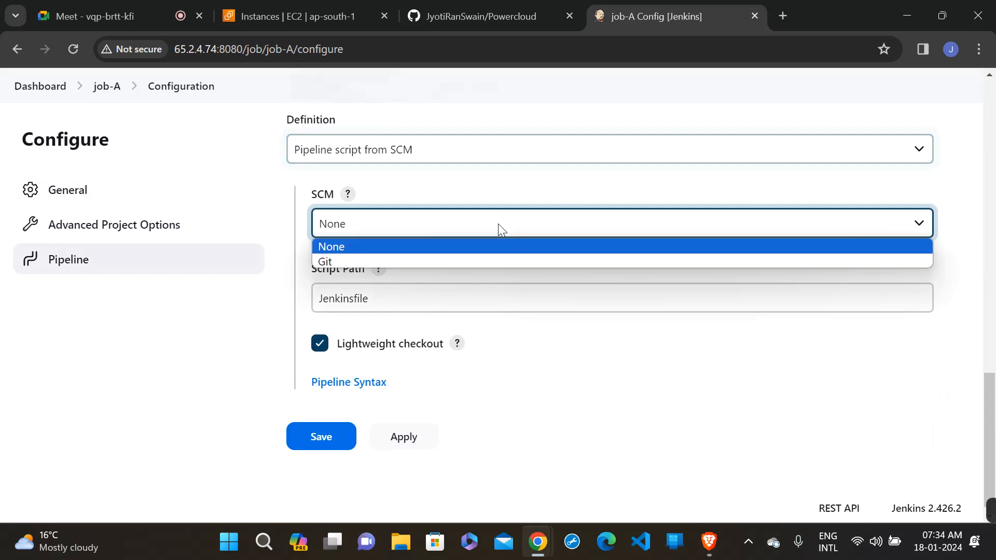
{"action": "left_click", "coordinate": [488, 261]}
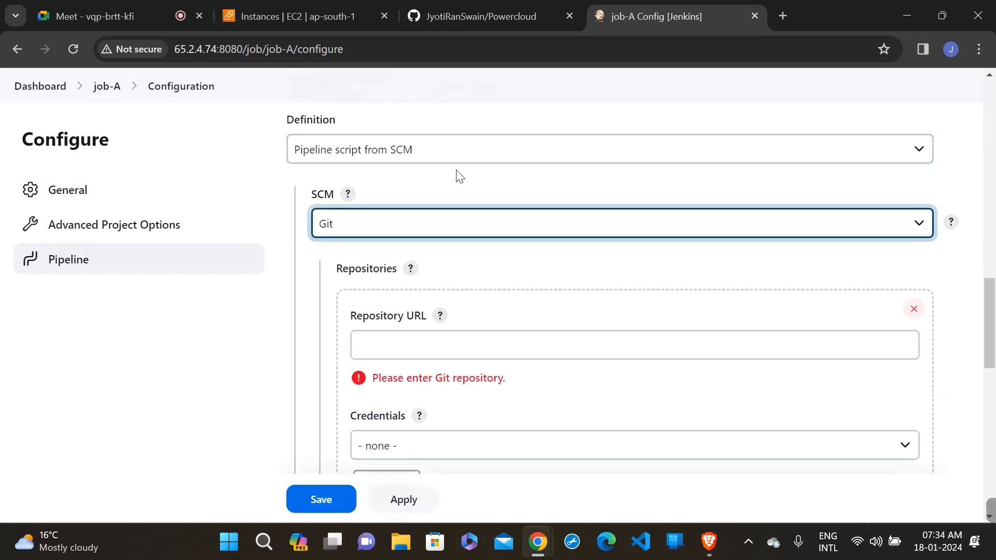
- In the Powercloud repository on GitHub, switch to the dev1 branch and copy the HTTPS clone URL
{"action": "left_click", "coordinate": [448, 8]}
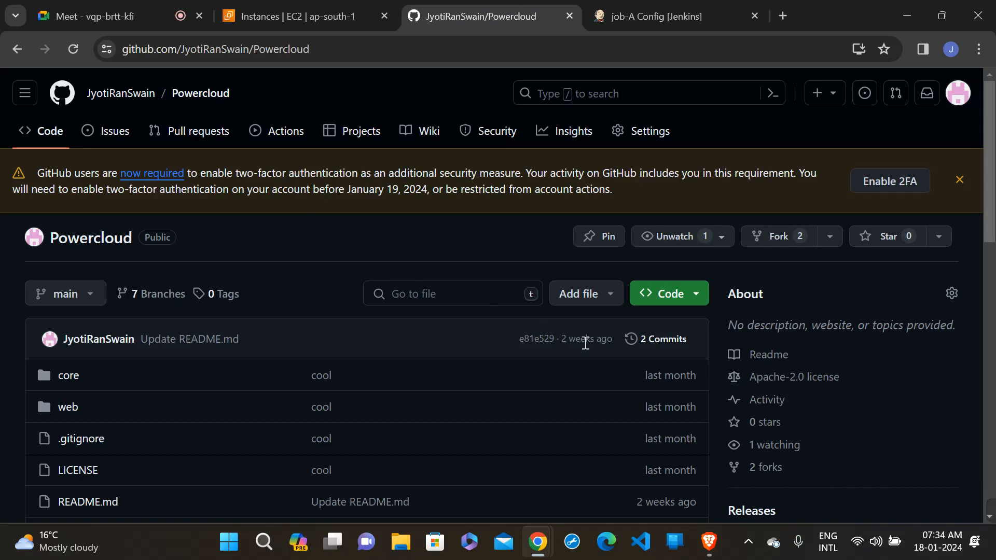
{"action": "scroll", "coordinate": [585, 343], "scroll_direction": "down", "scroll_amount": 1}
{"action": "left_click", "coordinate": [37, 259]}
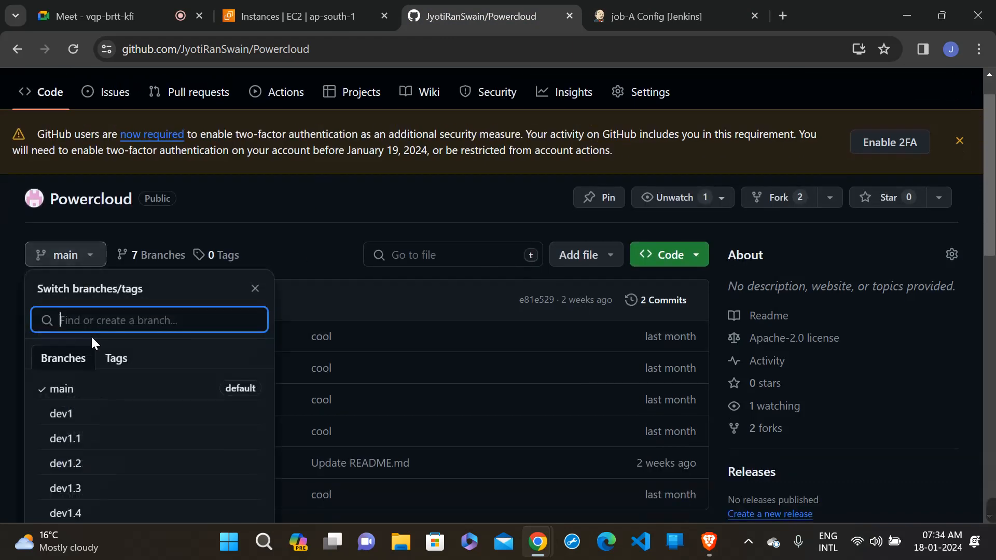
{"action": "left_click", "coordinate": [78, 412]}
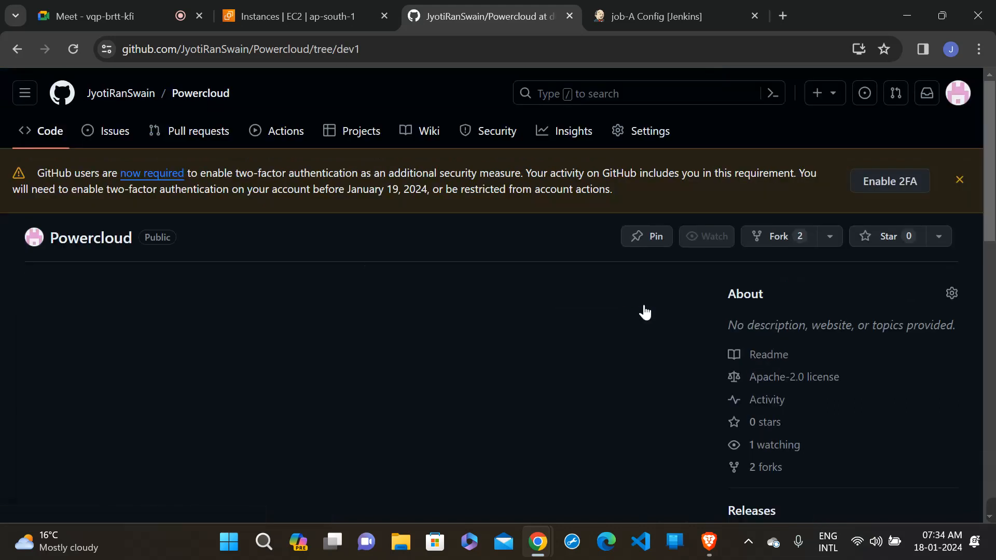
{"action": "left_click", "coordinate": [674, 305]}
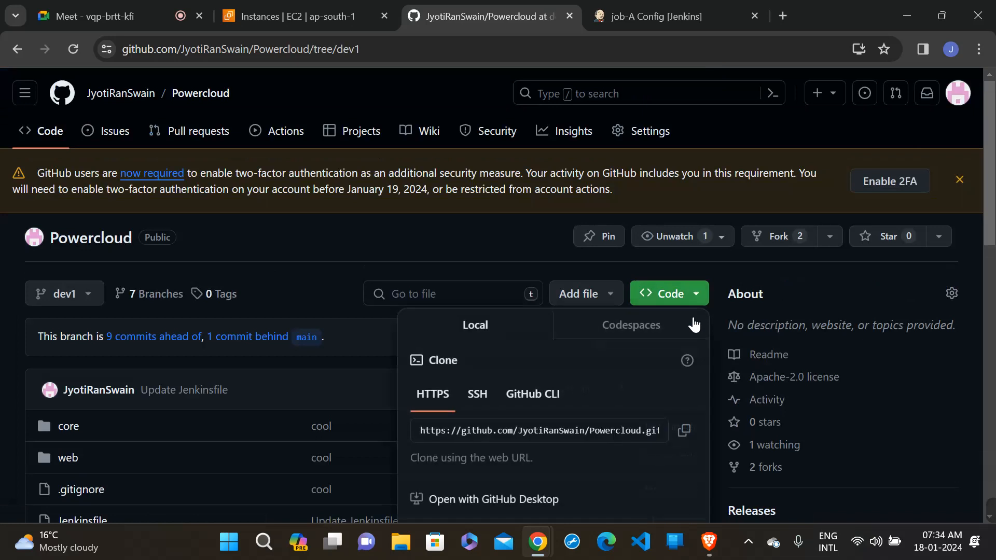
{"action": "left_click", "coordinate": [682, 430]}
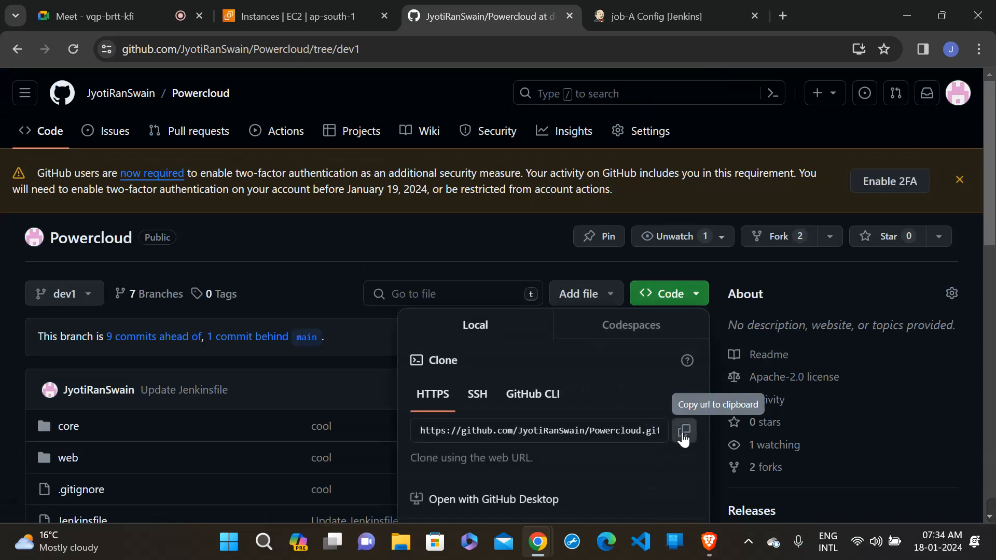
- Return to job-A's configuration in Jenkins and paste the Powercloud clone URL as the repository URL
{"action": "left_click", "coordinate": [672, 20]}
{"action": "left_click", "coordinate": [394, 357]}
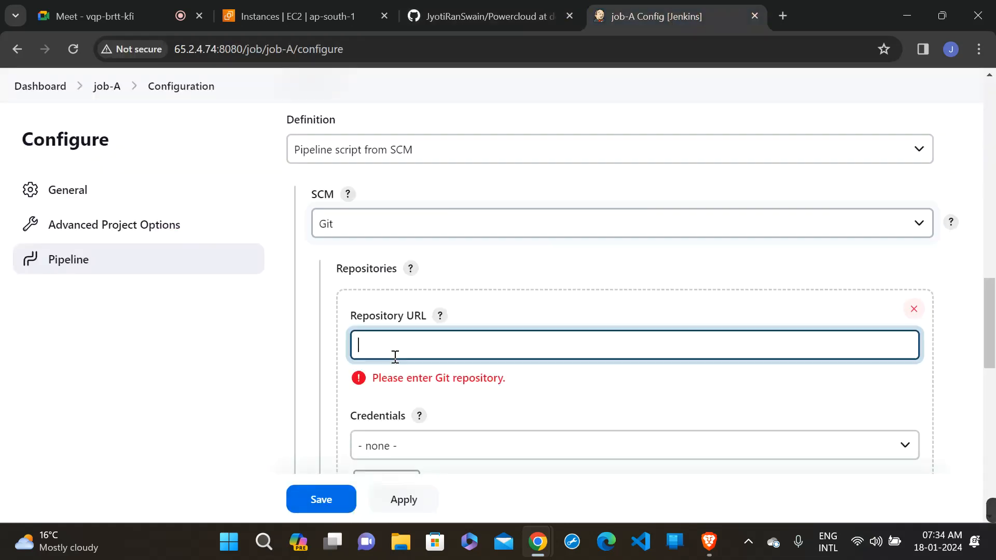
{"action": "type", "text": "https://github.com/JyotiRanSwain/Powercloud.git"}
{"action": "scroll", "coordinate": [395, 357], "scroll_direction": "down", "scroll_amount": 4}
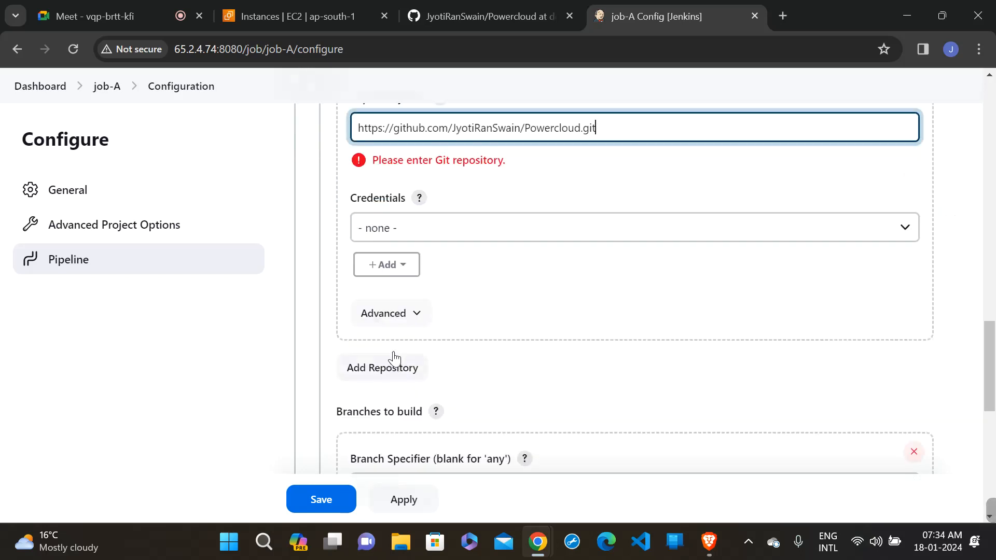
{"action": "left_click", "coordinate": [523, 281]}
- Set job-A's branch specifier to dev1 and save the configuration
{"action": "scroll", "coordinate": [523, 278], "scroll_direction": "down", "scroll_amount": 3}
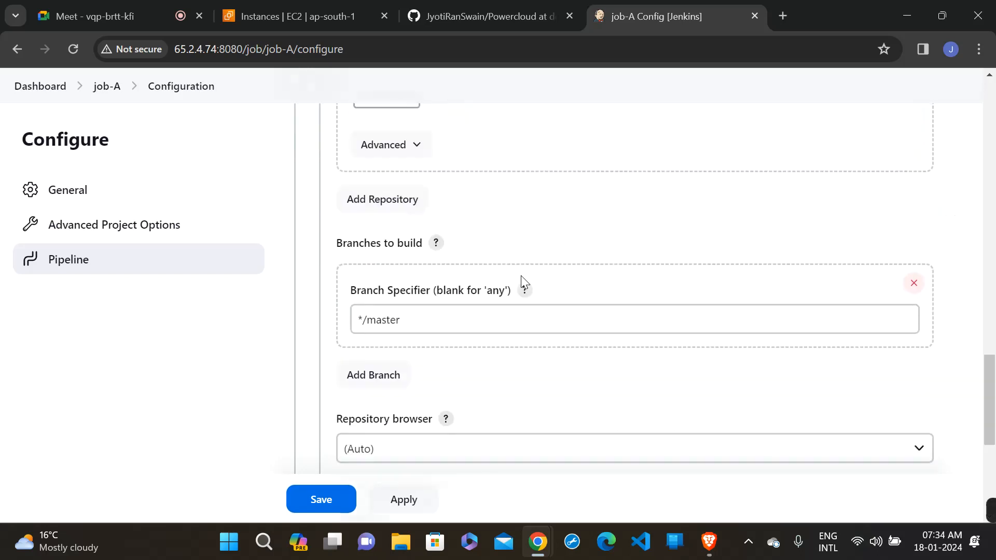
{"action": "left_click_drag", "start_coordinate": [431, 319], "coordinate": [250, 344]}
{"action": "type", "text": "dev1"}
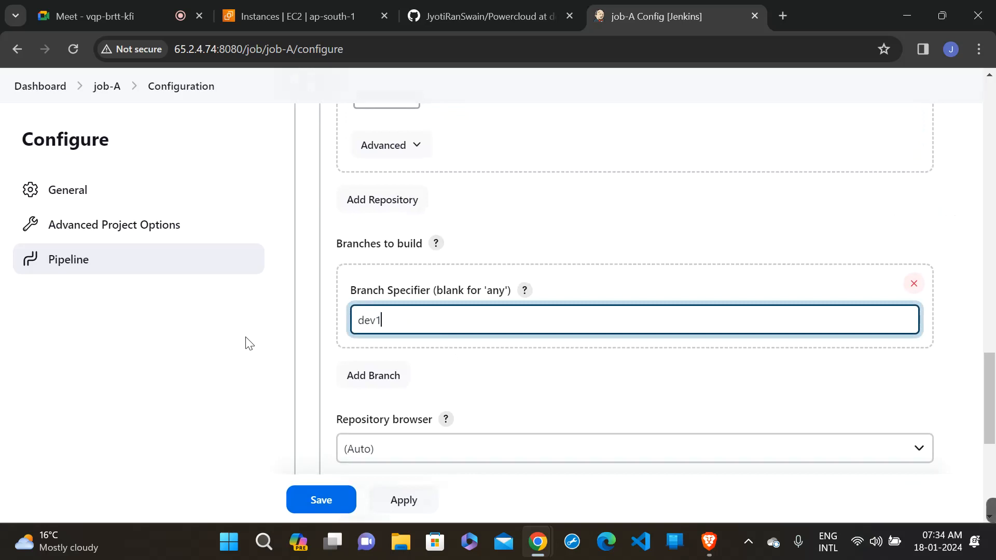
{"action": "scroll", "coordinate": [249, 342], "scroll_direction": "down", "scroll_amount": 3}
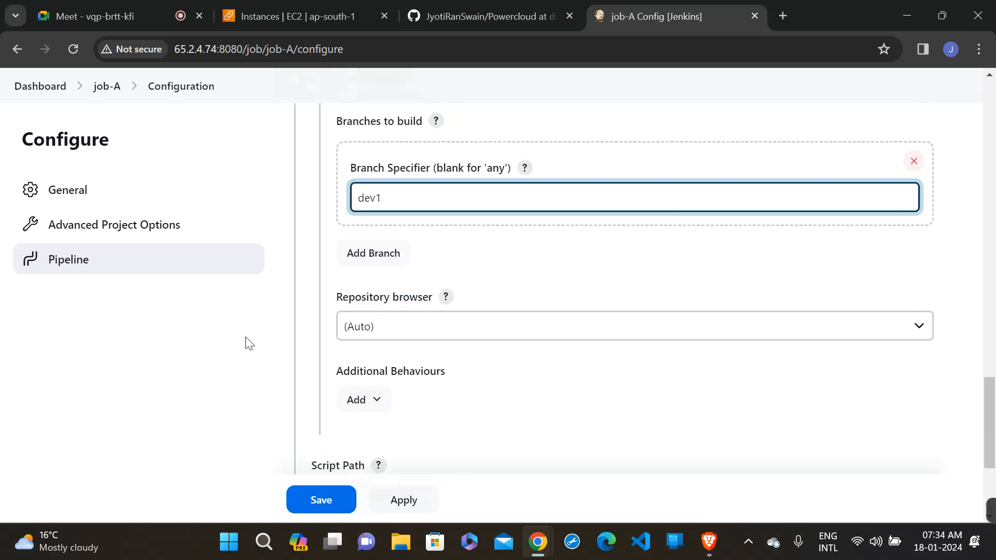
{"action": "left_click", "coordinate": [398, 497]}
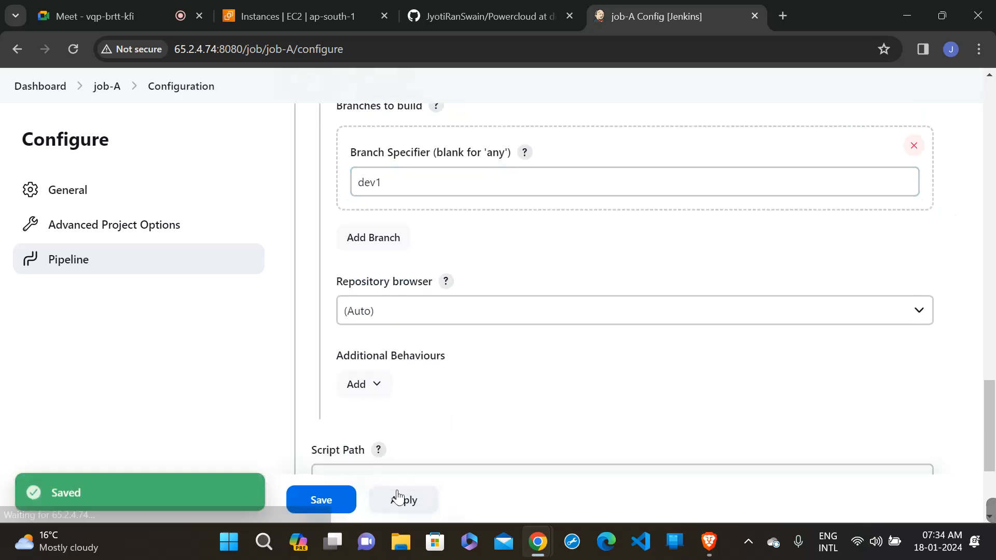
{"action": "left_click", "coordinate": [326, 497]}
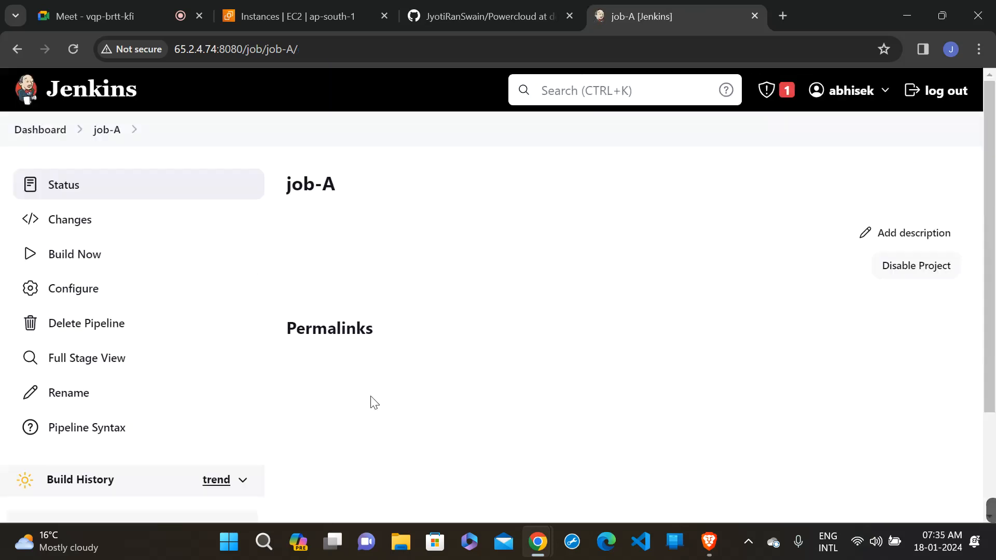
- Run a build of job-A and review the console output of build #1 from end to start
{"action": "left_click", "coordinate": [83, 262]}
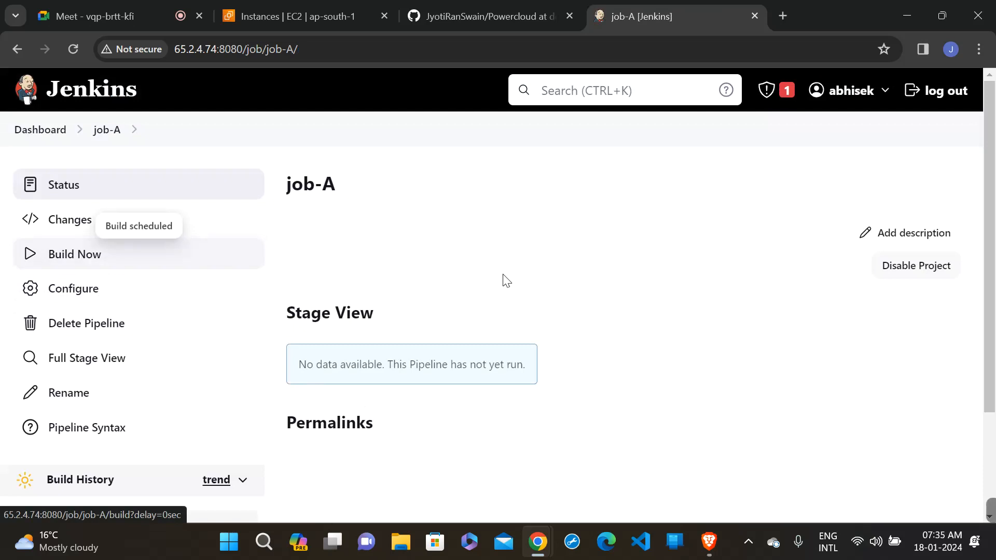
{"action": "scroll", "coordinate": [517, 295], "scroll_direction": "down", "scroll_amount": 2}
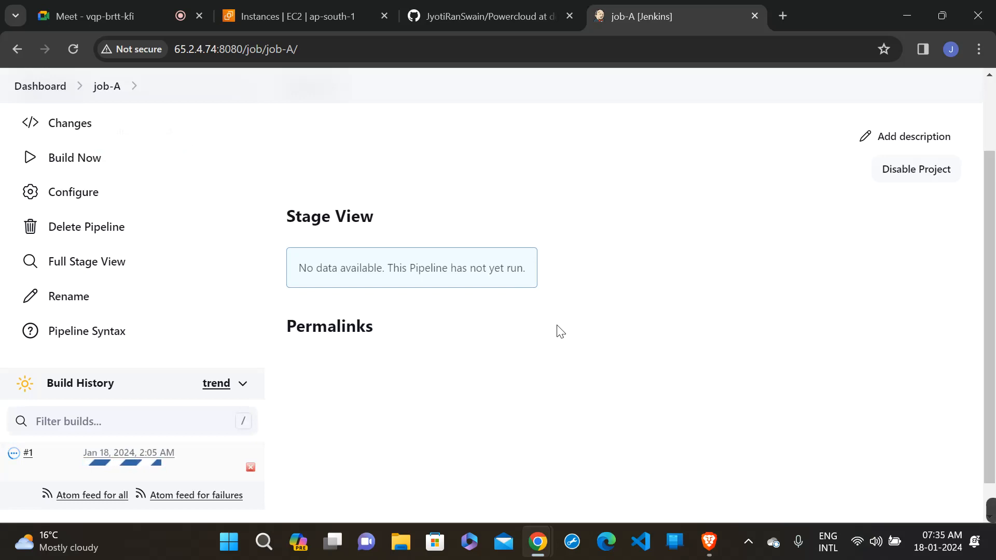
{"action": "left_click", "coordinate": [13, 458]}
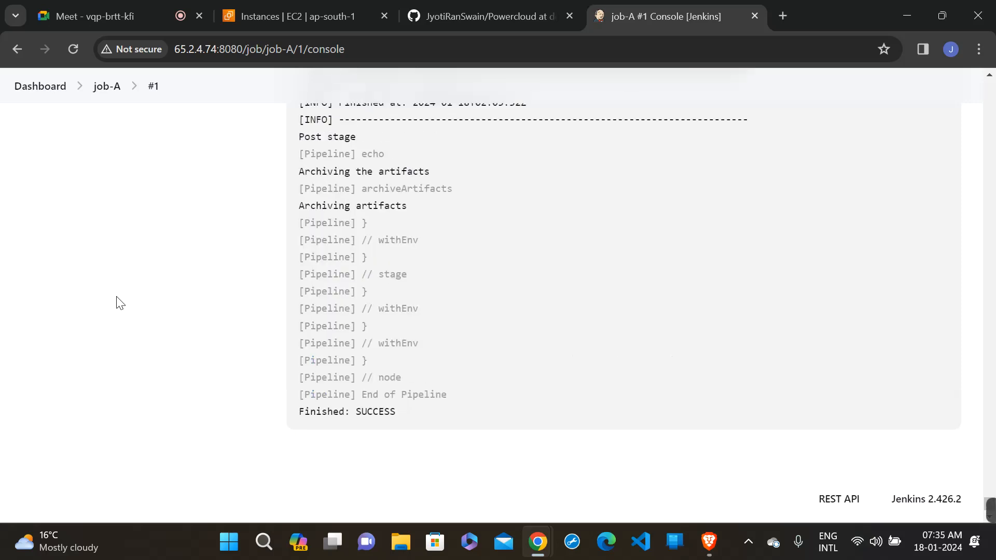
{"action": "scroll", "coordinate": [119, 302], "scroll_direction": "up", "scroll_amount": 20}
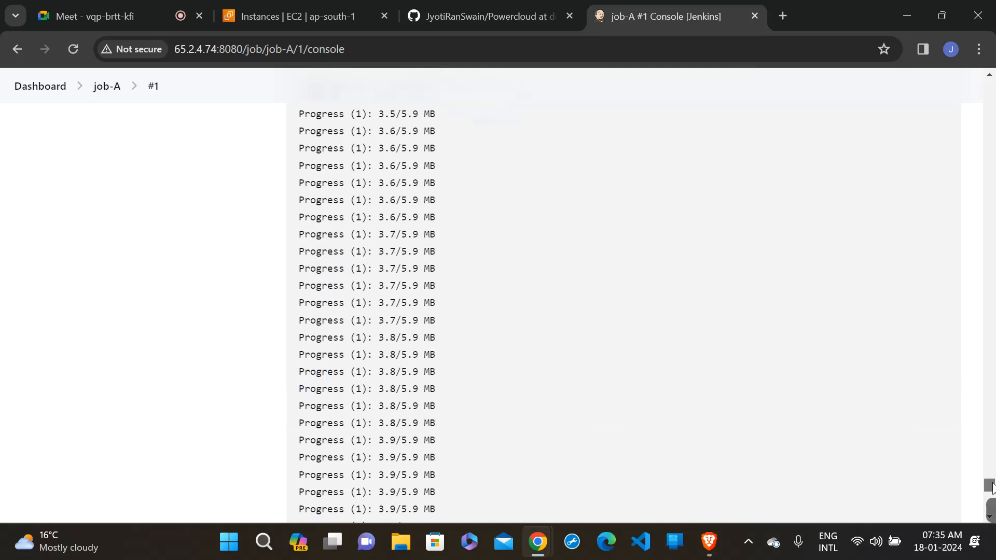
{"action": "left_click_drag", "start_coordinate": [990, 485], "coordinate": [960, 90]}
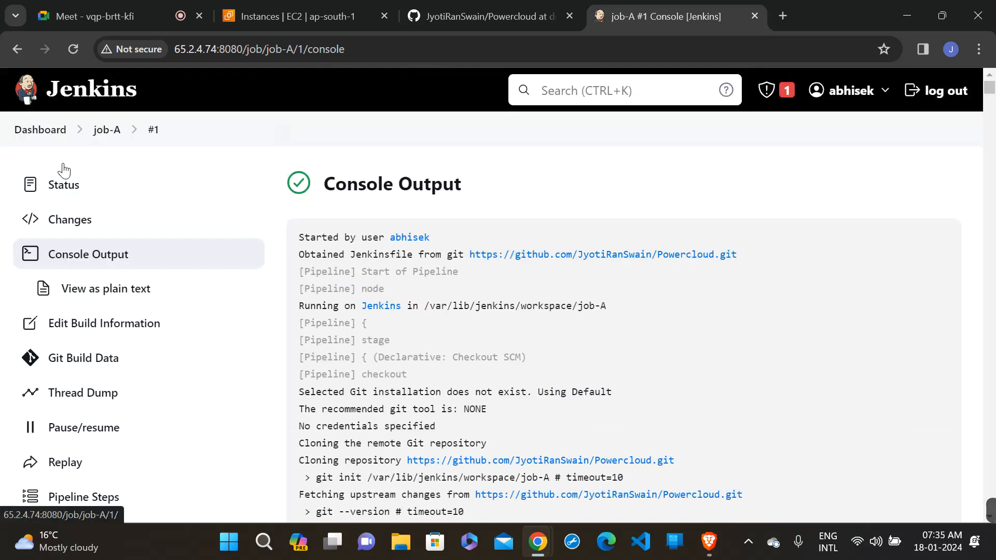
- Return to the dashboard and create a second Pipeline item named job-B
{"action": "left_click", "coordinate": [46, 136]}
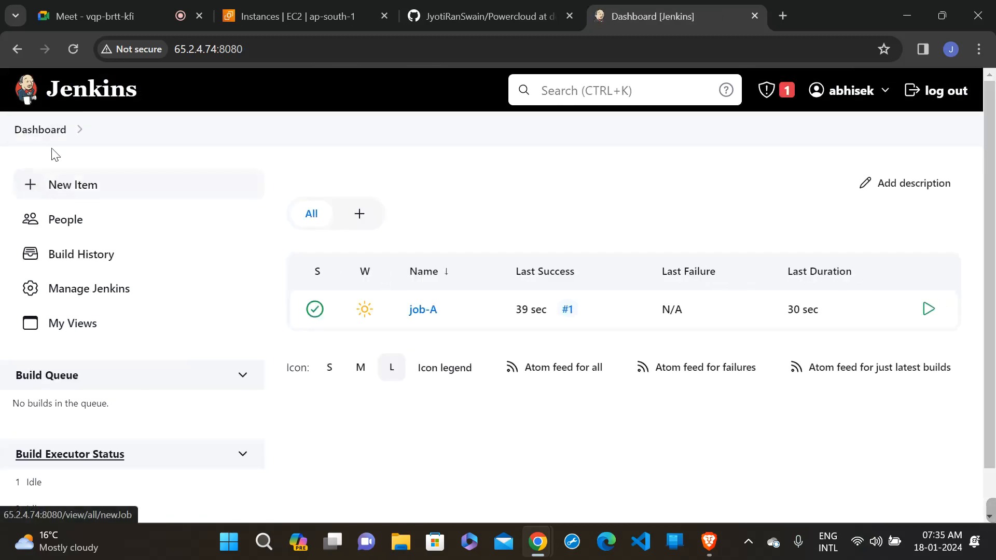
{"action": "left_click", "coordinate": [82, 189]}
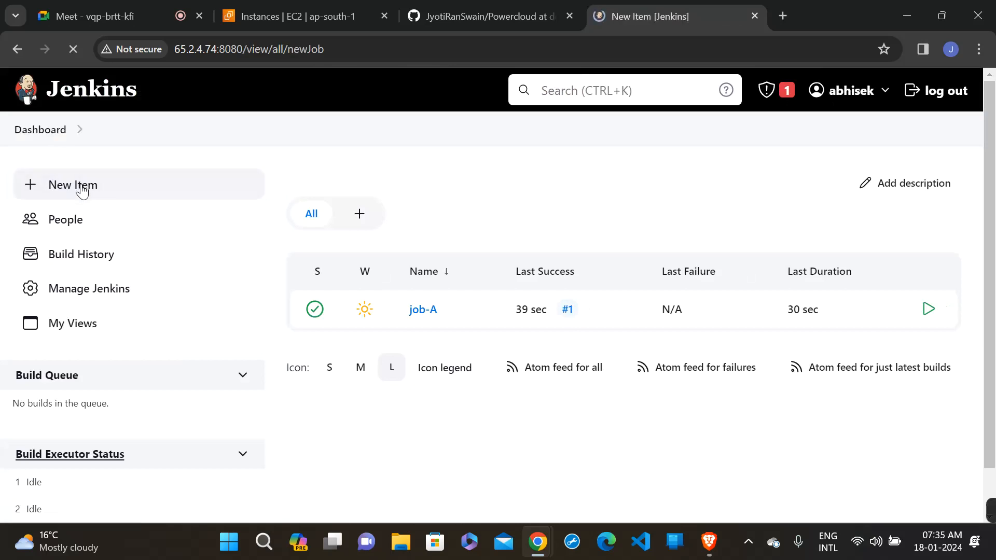
{"action": "left_click", "coordinate": [388, 252]}
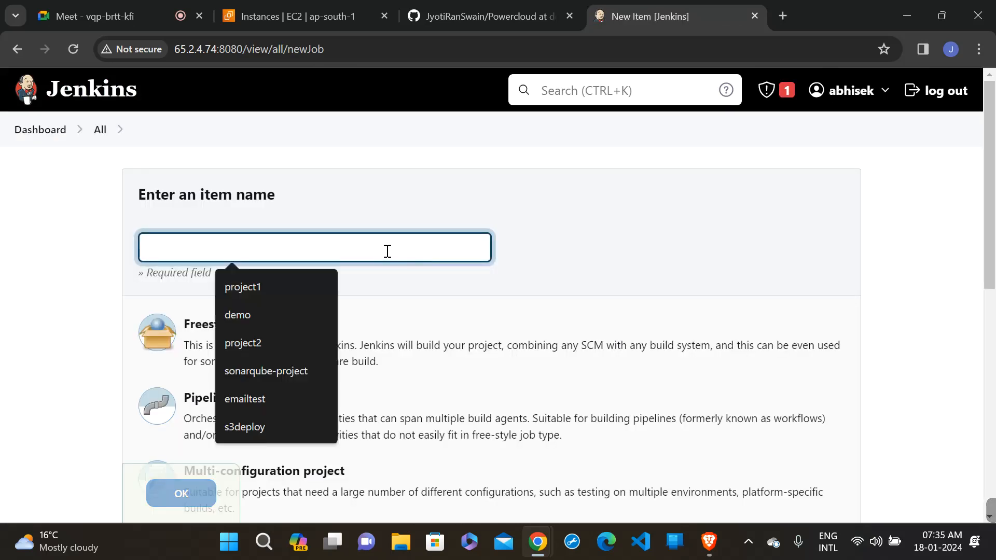
{"action": "type", "text": "job-B"}
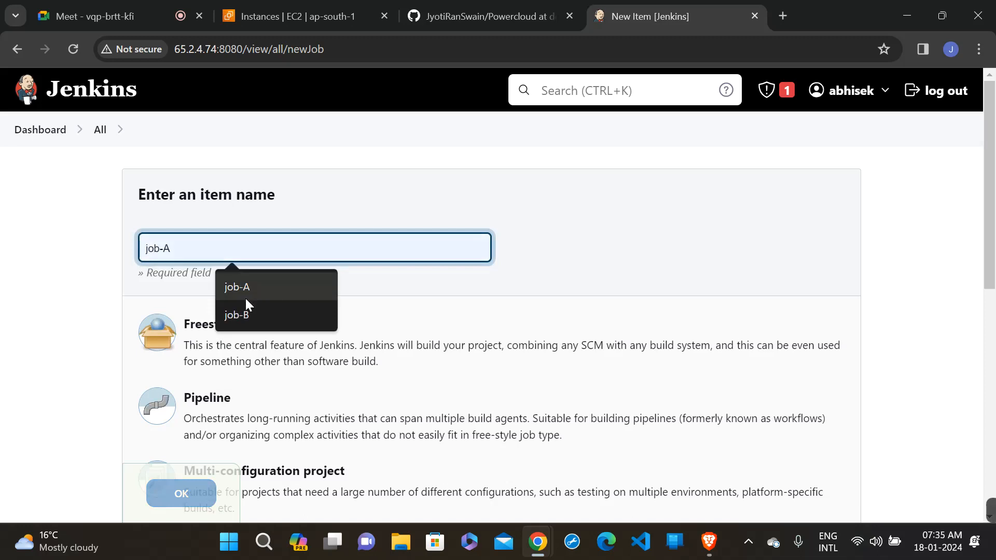
{"action": "left_click", "coordinate": [244, 307]}
{"action": "left_click", "coordinate": [228, 415]}
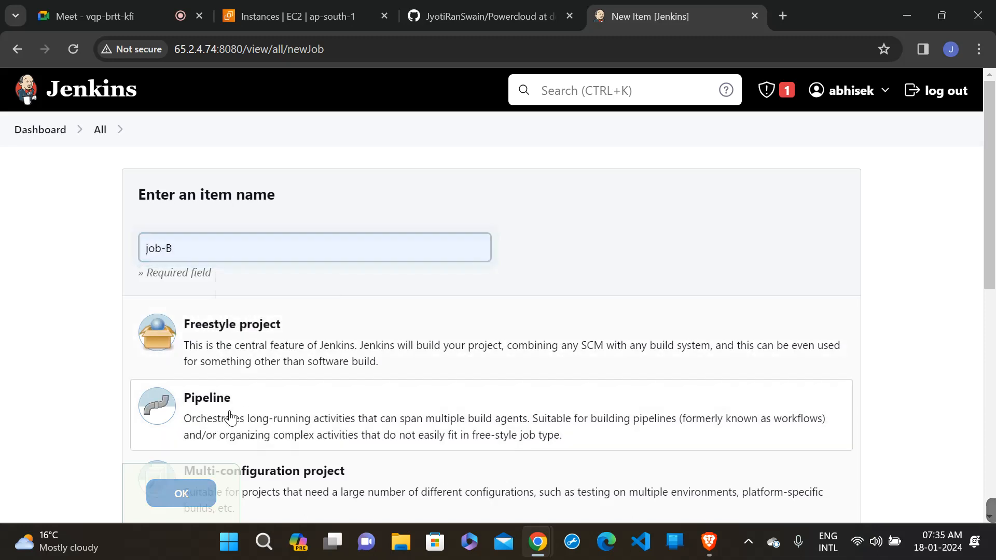
{"action": "left_click", "coordinate": [184, 493]}
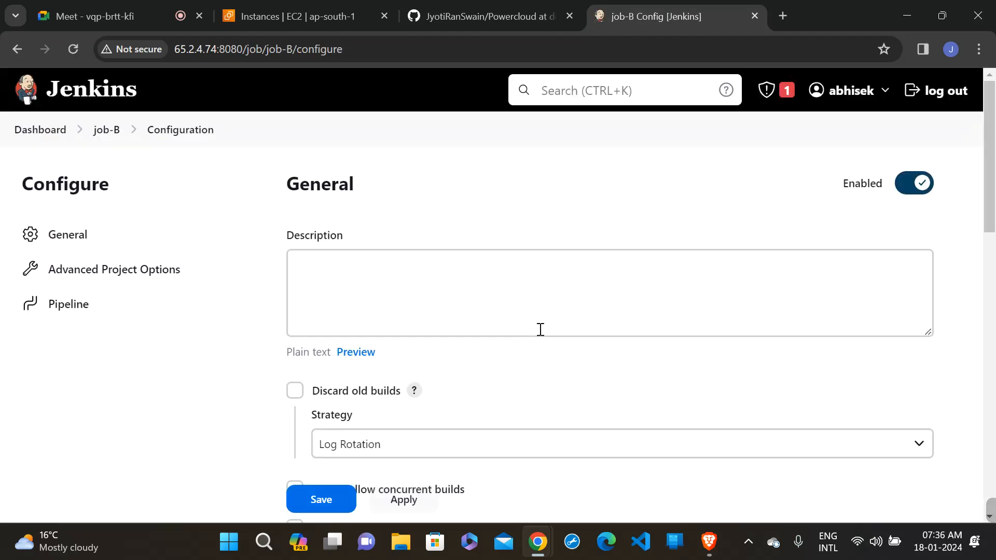
- Fill job-B's pipeline script with the Hello World sample, then apply and save the configuration
{"action": "scroll", "coordinate": [540, 330], "scroll_direction": "down", "scroll_amount": 5}
{"action": "scroll", "coordinate": [540, 330], "scroll_direction": "down", "scroll_amount": 10}
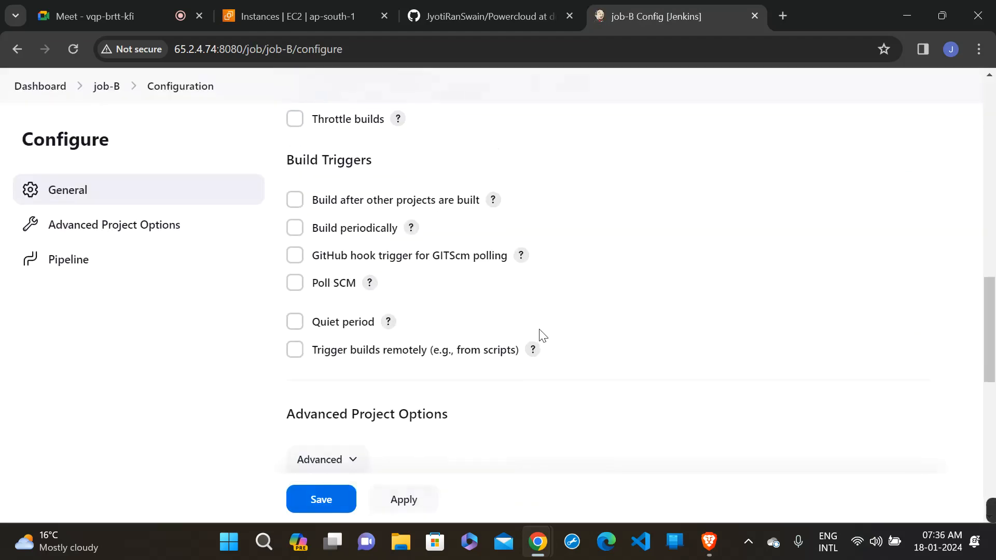
{"action": "scroll", "coordinate": [540, 332], "scroll_direction": "down", "scroll_amount": 4}
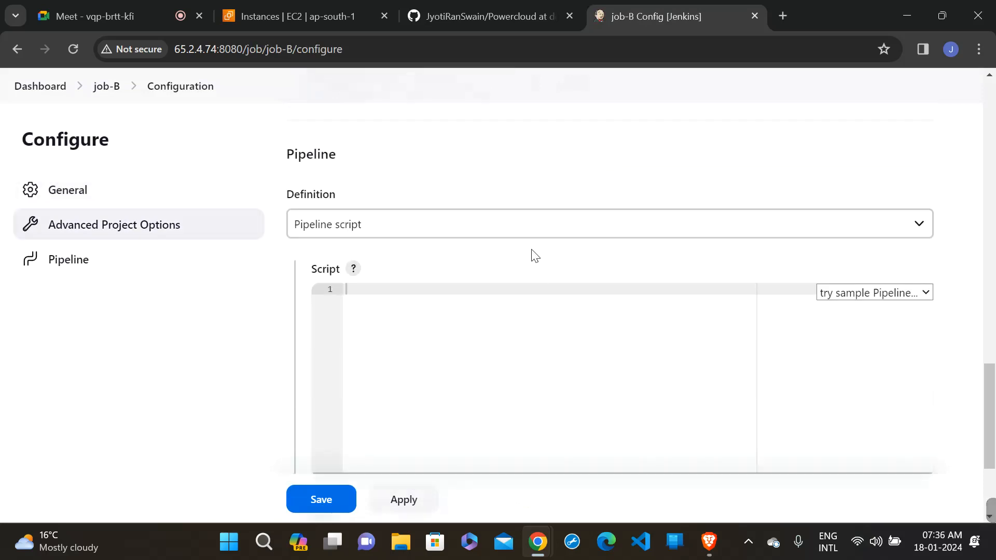
{"action": "left_click", "coordinate": [526, 228]}
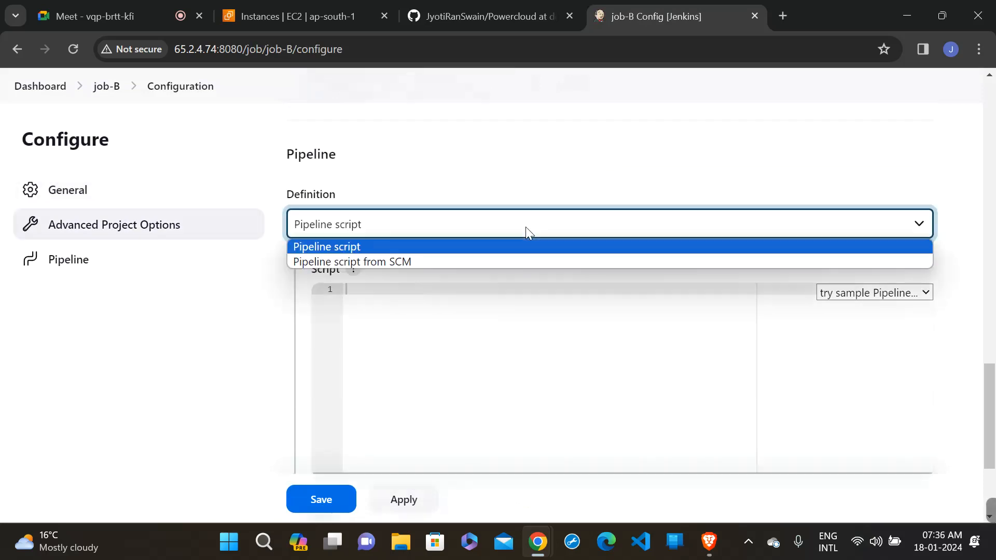
{"action": "left_click", "coordinate": [505, 243]}
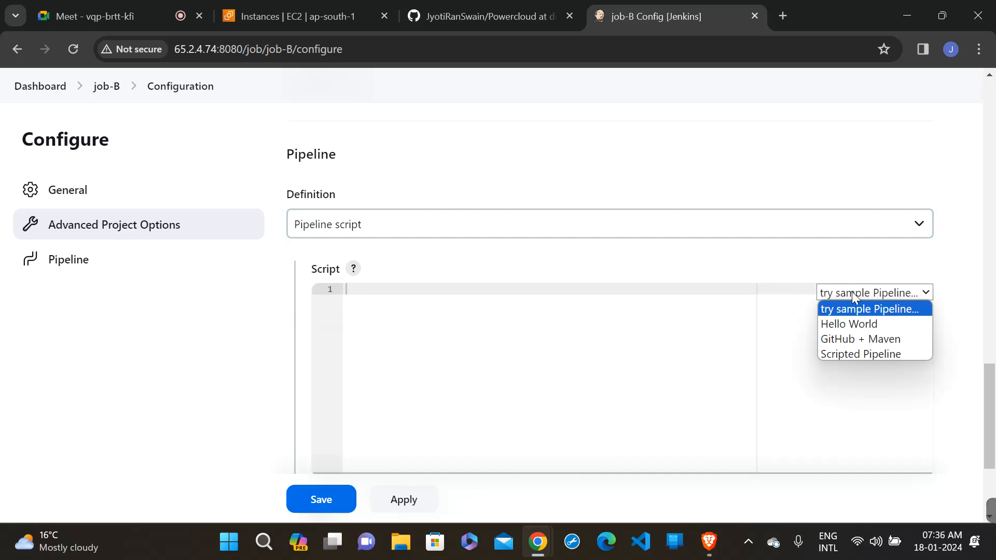
{"action": "left_click", "coordinate": [856, 324]}
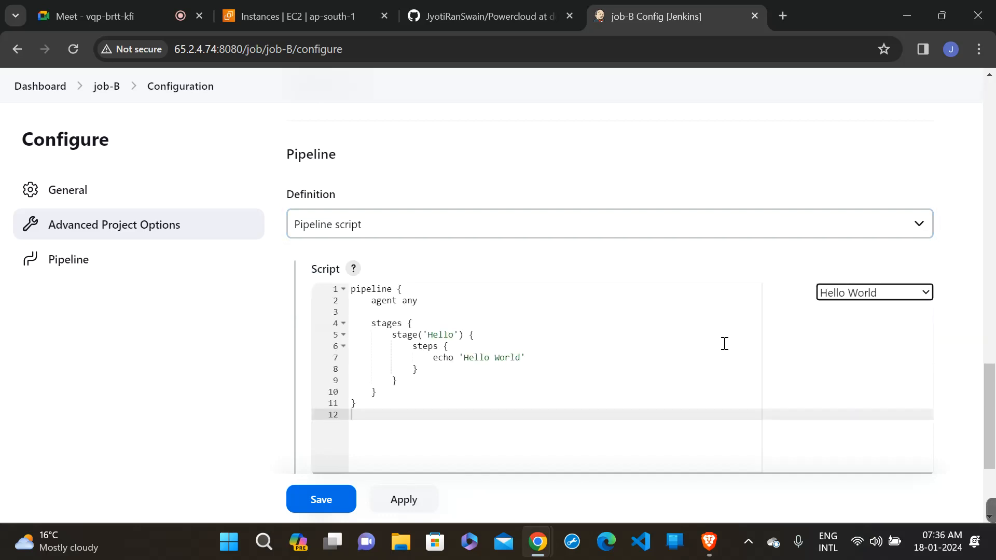
{"action": "scroll", "coordinate": [724, 342], "scroll_direction": "down", "scroll_amount": 3}
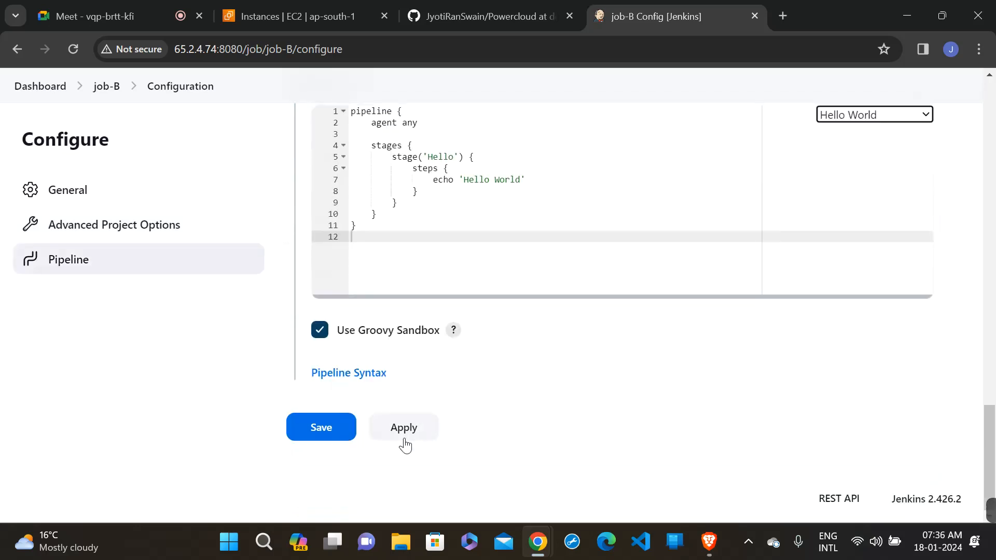
{"action": "left_click", "coordinate": [403, 444]}
{"action": "left_click", "coordinate": [325, 439]}
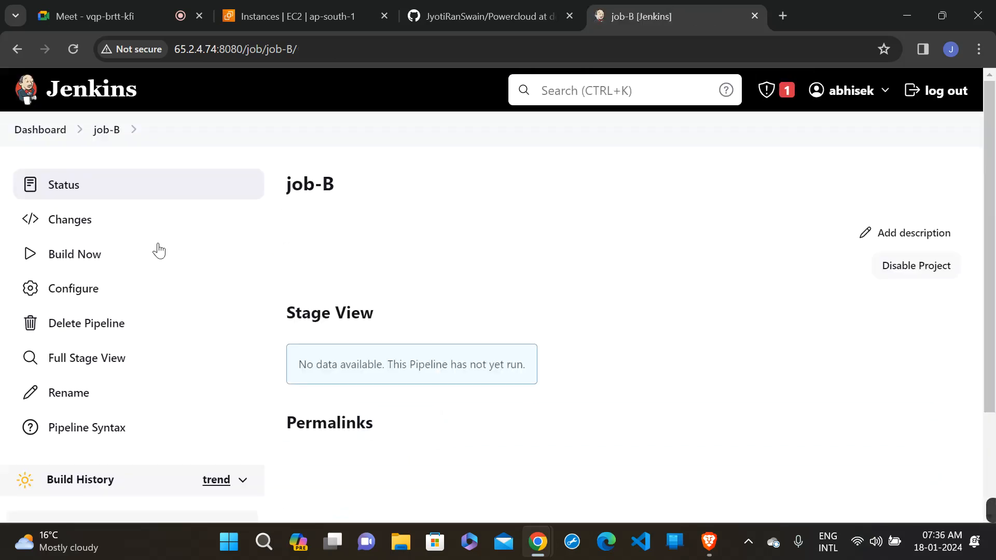
- Reopen job-B's configuration from the dashboard, show the help for "Build after other projects are built" and enable that trigger
{"action": "left_click", "coordinate": [51, 138]}
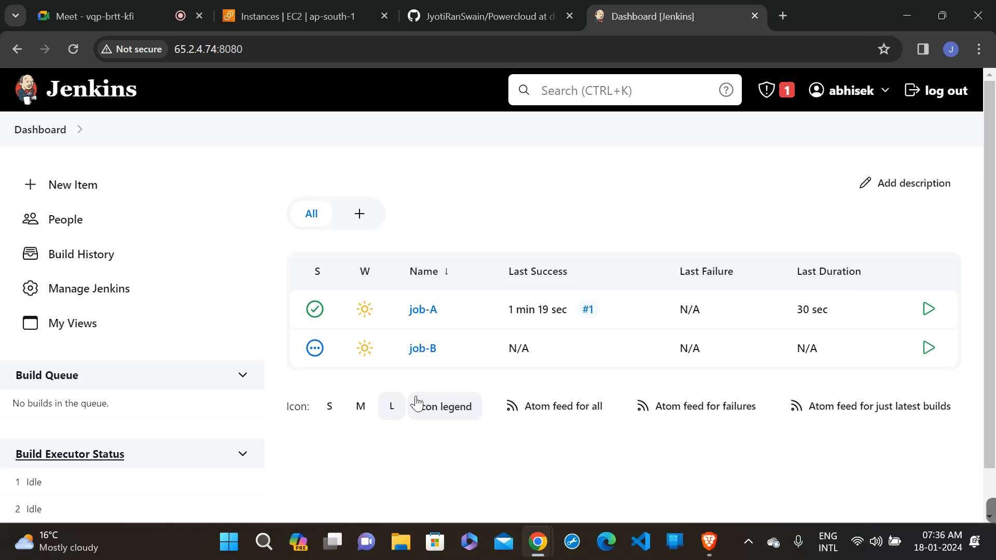
{"action": "left_click", "coordinate": [417, 354]}
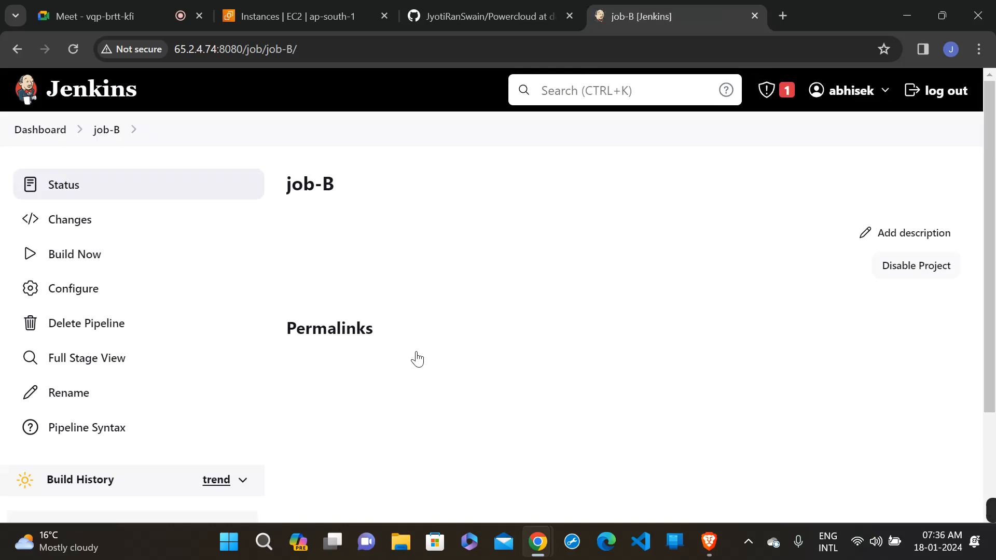
{"action": "left_click", "coordinate": [101, 302]}
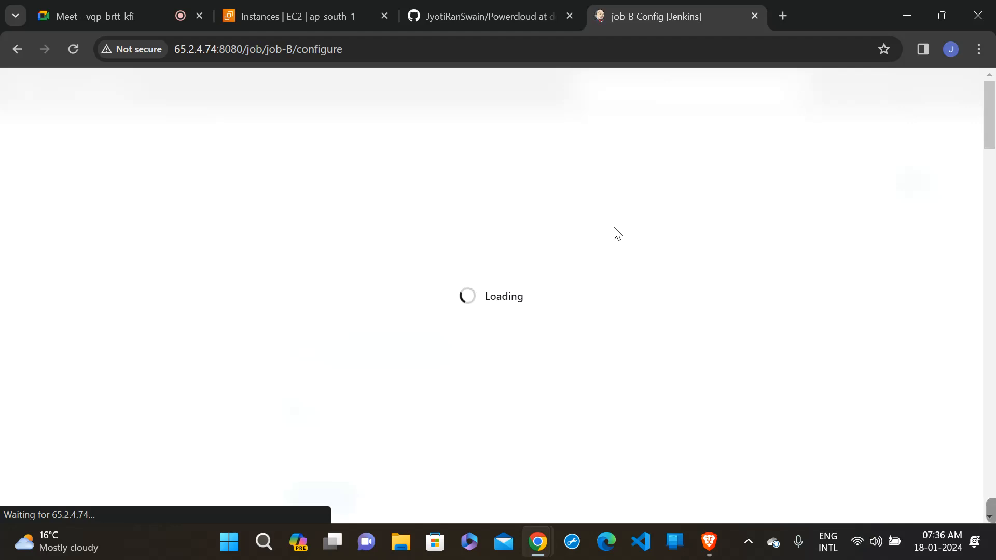
{"action": "scroll", "coordinate": [615, 234], "scroll_direction": "down", "scroll_amount": 5}
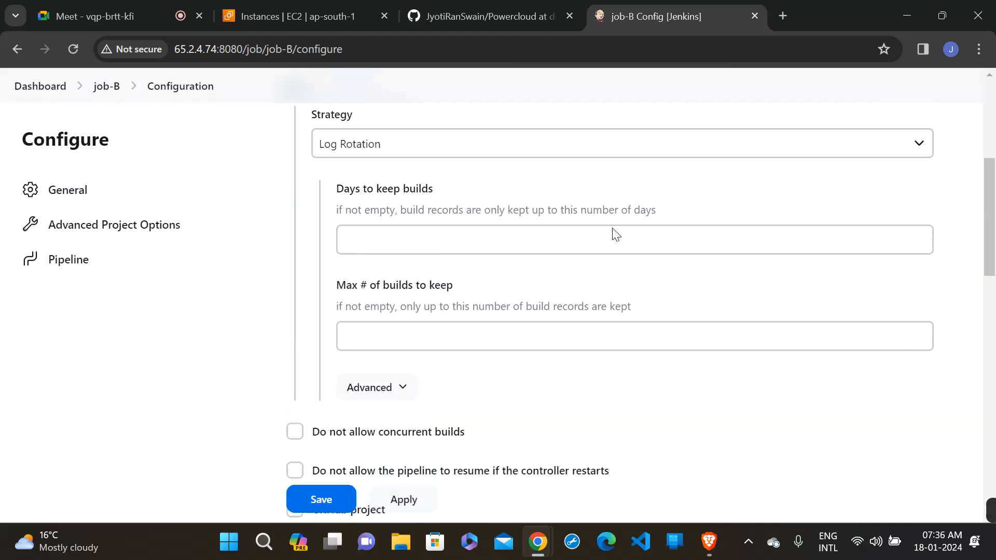
{"action": "scroll", "coordinate": [616, 234], "scroll_direction": "down", "scroll_amount": 4}
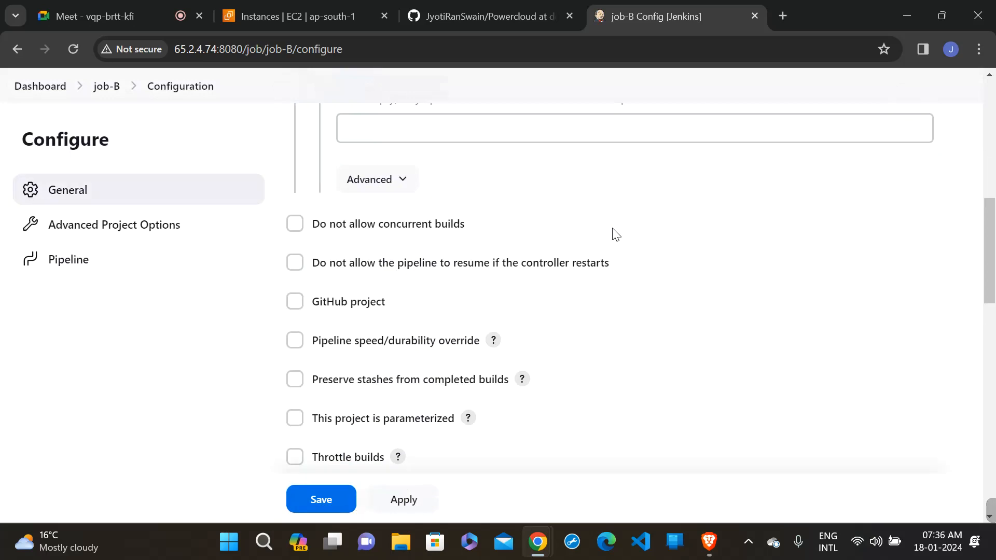
{"action": "scroll", "coordinate": [614, 234], "scroll_direction": "down", "scroll_amount": 5}
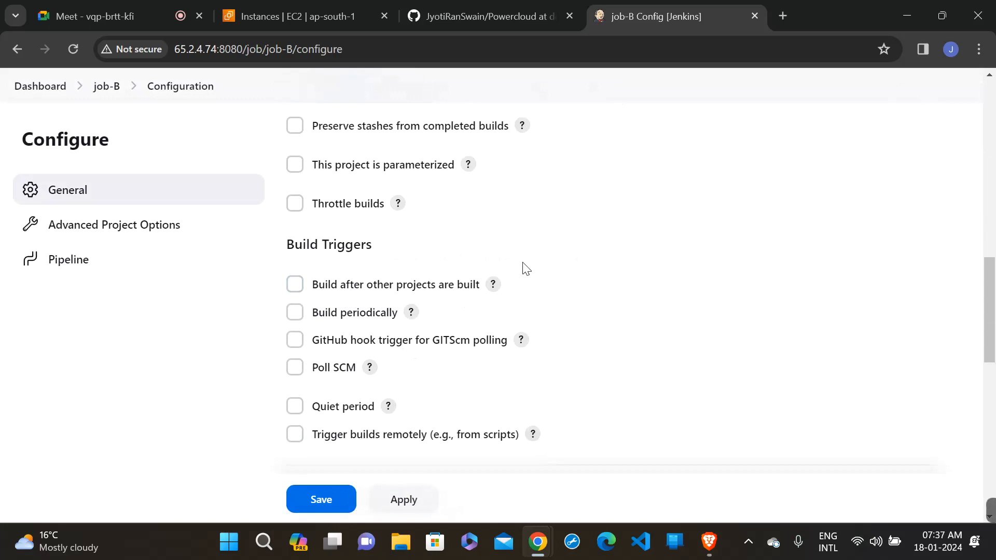
{"action": "left_click", "coordinate": [493, 290]}
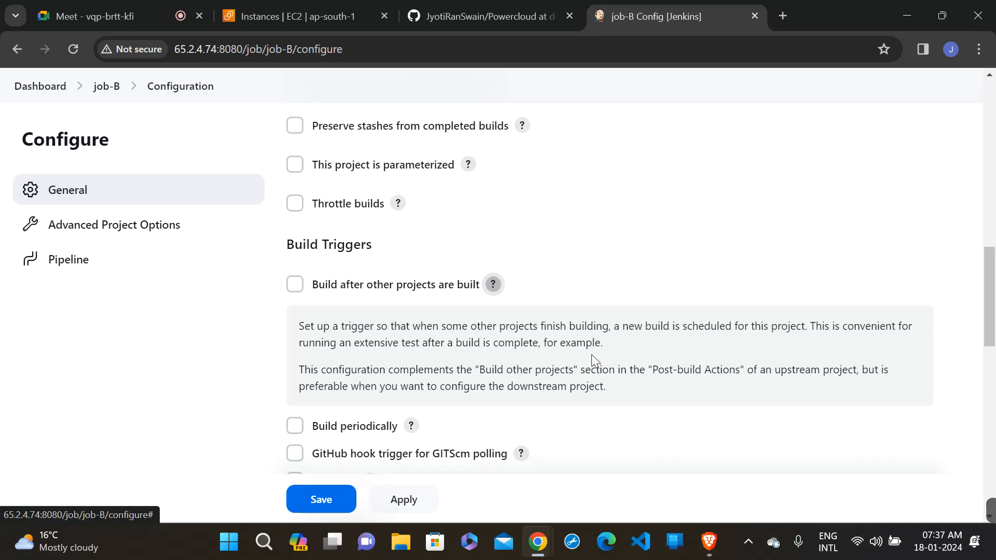
{"action": "left_click", "coordinate": [296, 291]}
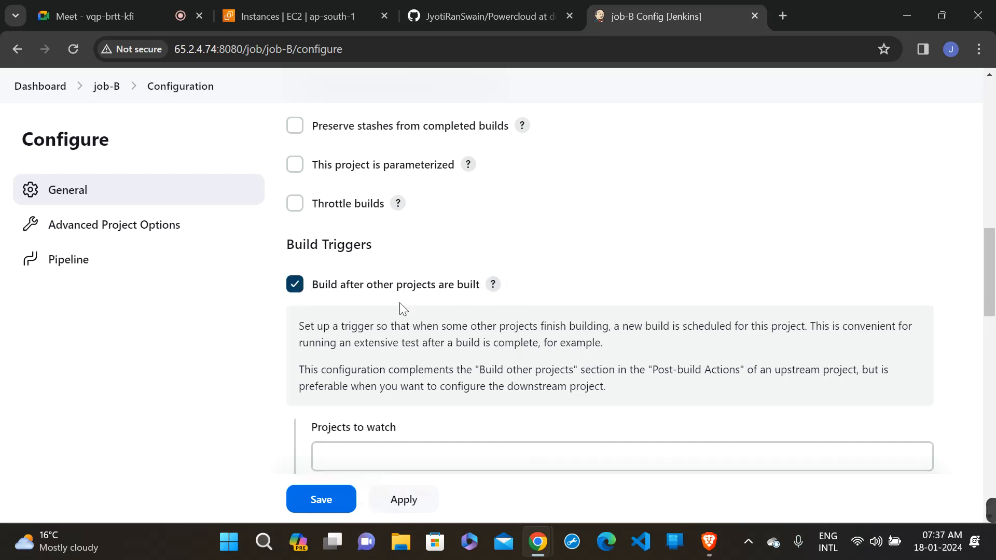
- Set job-A as the only project to watch for job-B's build trigger, without a trailing comma
{"action": "scroll", "coordinate": [400, 303], "scroll_direction": "down", "scroll_amount": 2}
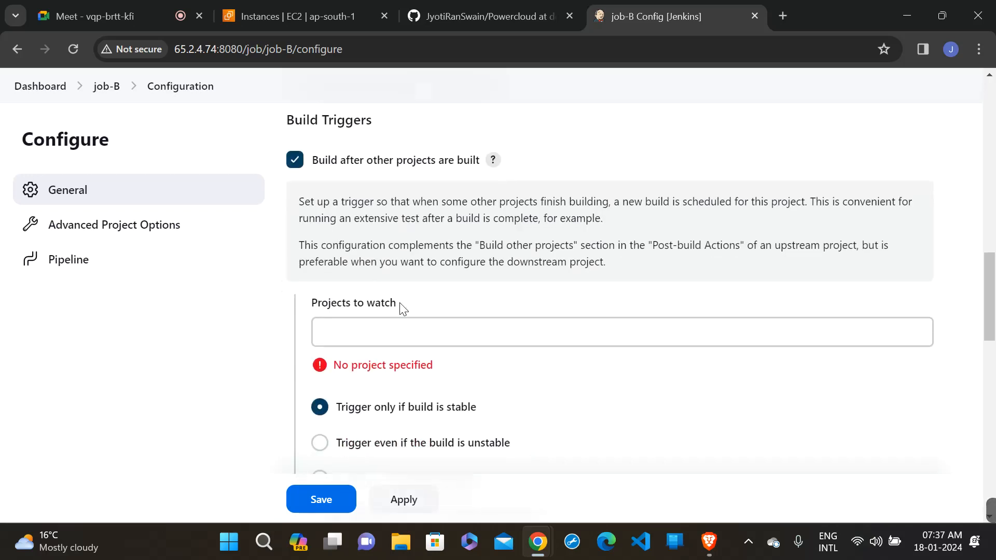
{"action": "left_click", "coordinate": [367, 336]}
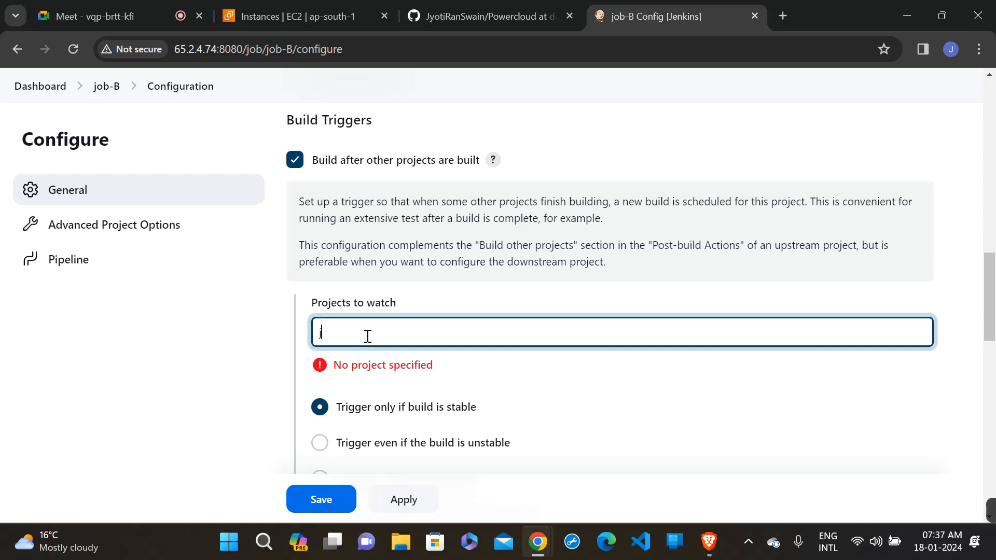
{"action": "type", "text": "j"}
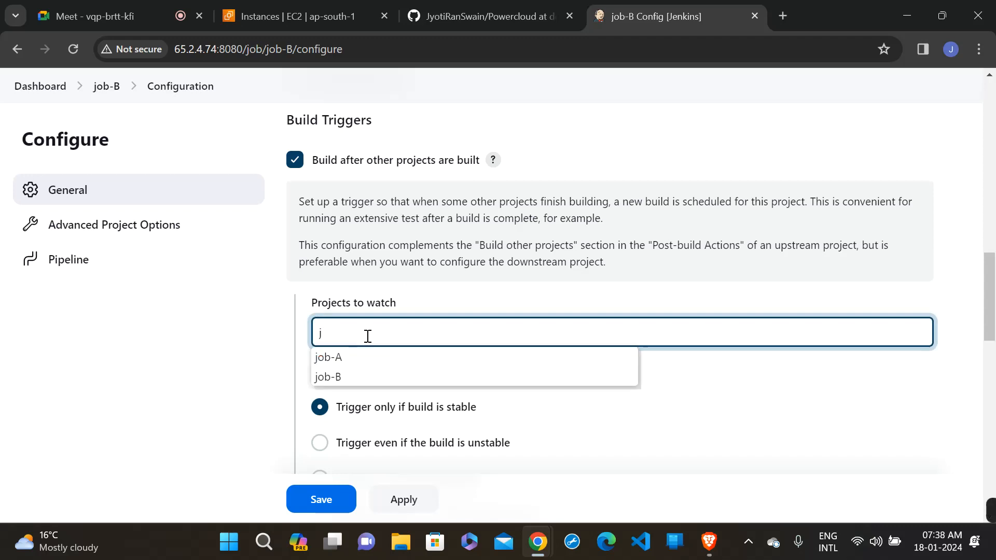
{"action": "left_click", "coordinate": [350, 358]}
{"action": "left_click", "coordinate": [209, 353]}
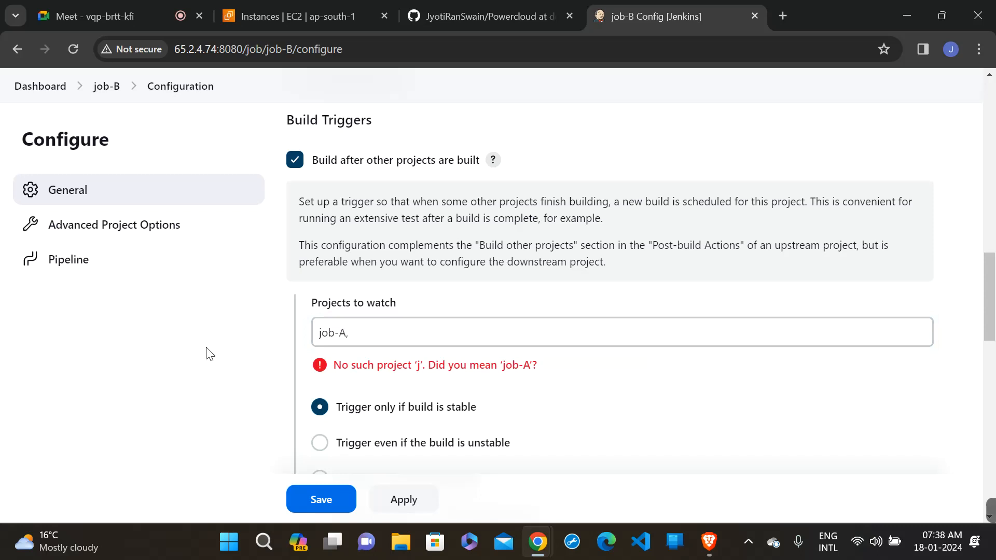
{"action": "left_click", "coordinate": [393, 326]}
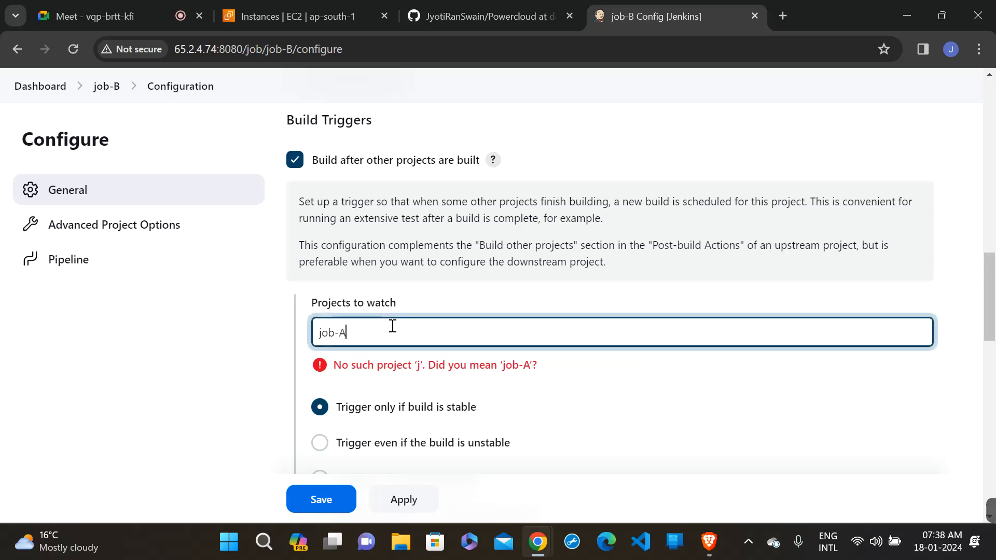
{"action": "left_click", "coordinate": [194, 345]}
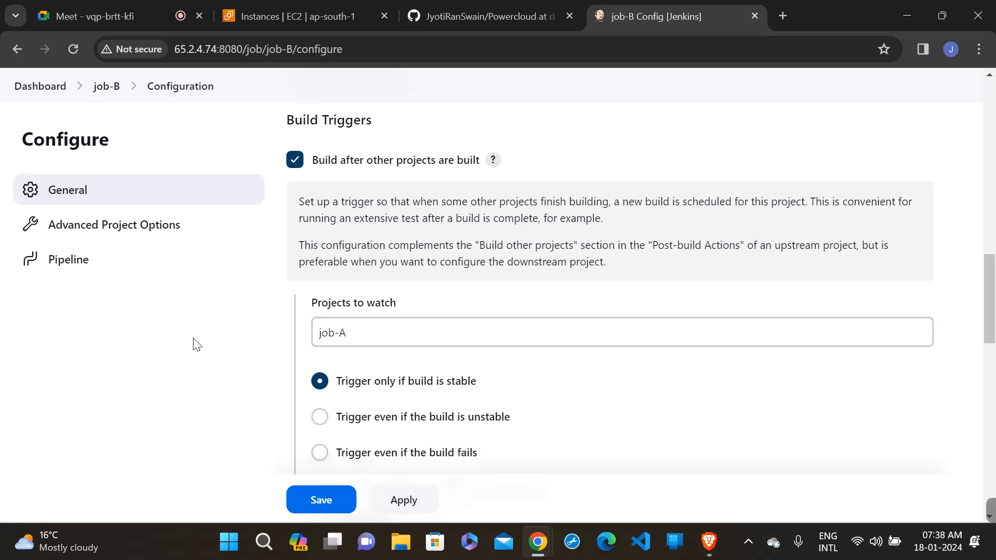
- Review the trigger's help text and conditions, keep "Trigger only if build is stable", and save job-B's configuration
{"action": "scroll", "coordinate": [196, 345], "scroll_direction": "down", "scroll_amount": 2}
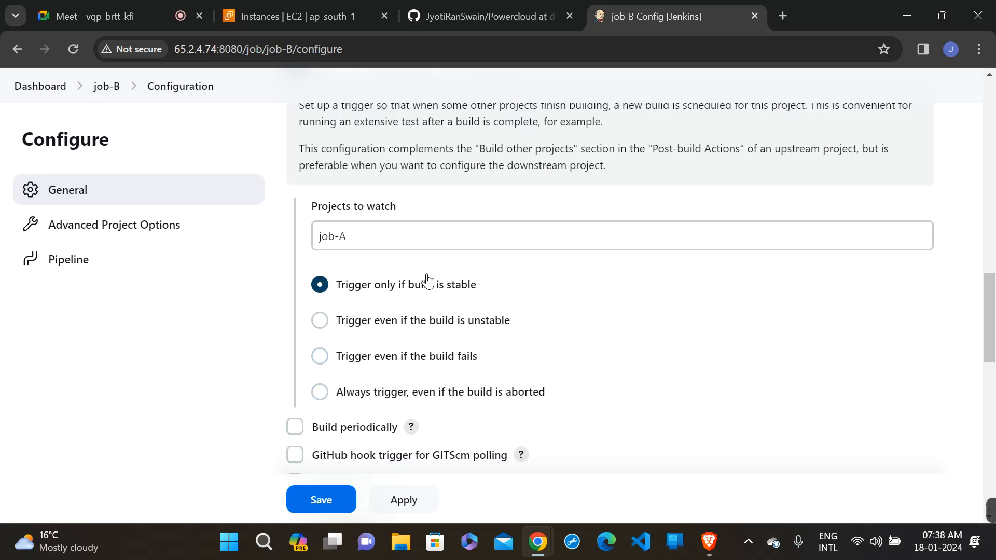
{"action": "scroll", "coordinate": [463, 272], "scroll_direction": "up", "scroll_amount": 1}
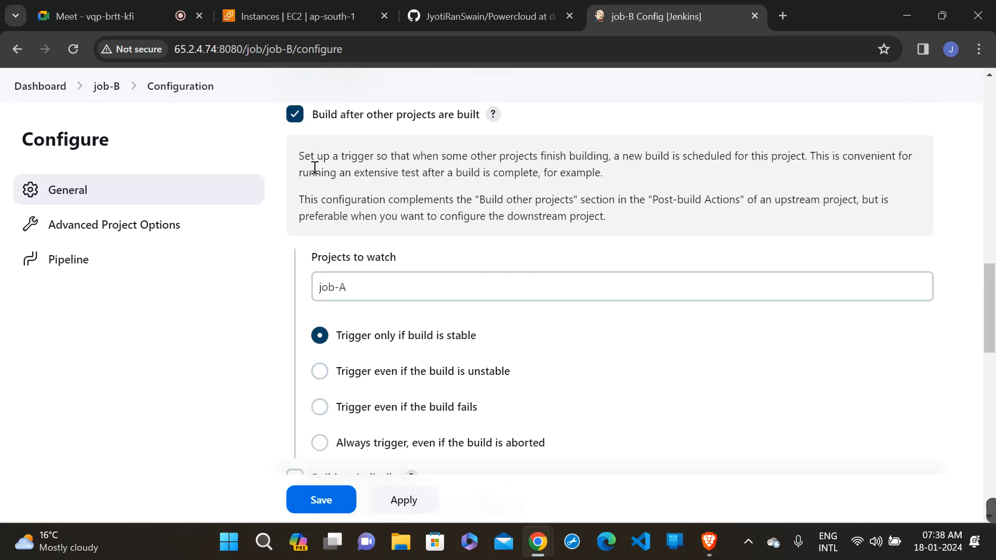
{"action": "left_click_drag", "start_coordinate": [295, 158], "coordinate": [632, 175]}
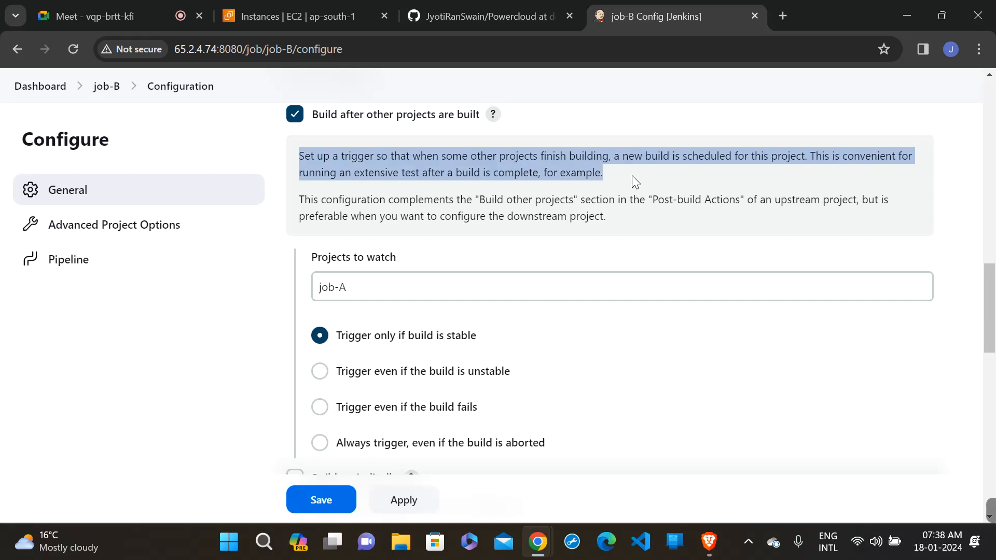
{"action": "left_click", "coordinate": [634, 176]}
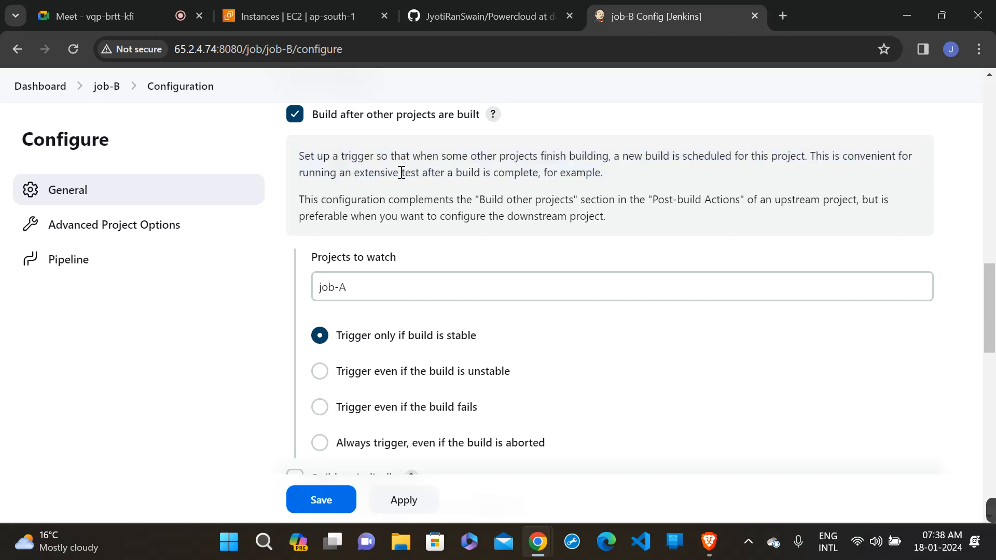
{"action": "scroll", "coordinate": [435, 168], "scroll_direction": "up", "scroll_amount": 1}
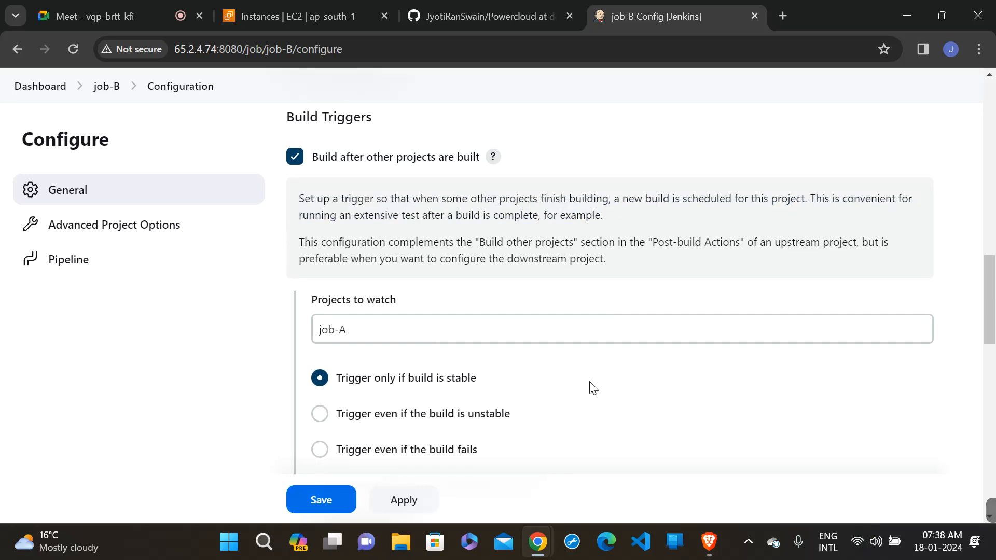
{"action": "scroll", "coordinate": [616, 399], "scroll_direction": "down", "scroll_amount": 1}
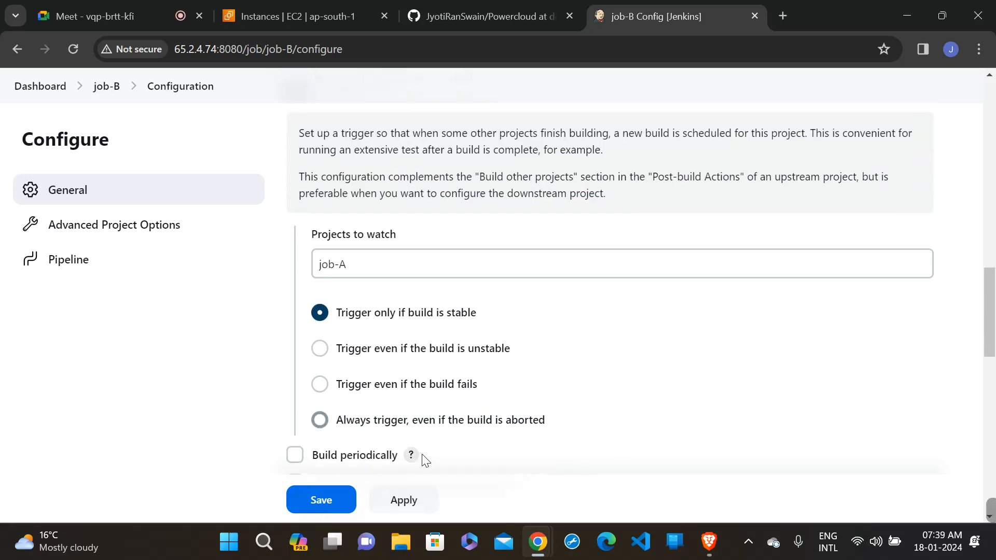
{"action": "left_click", "coordinate": [409, 500]}
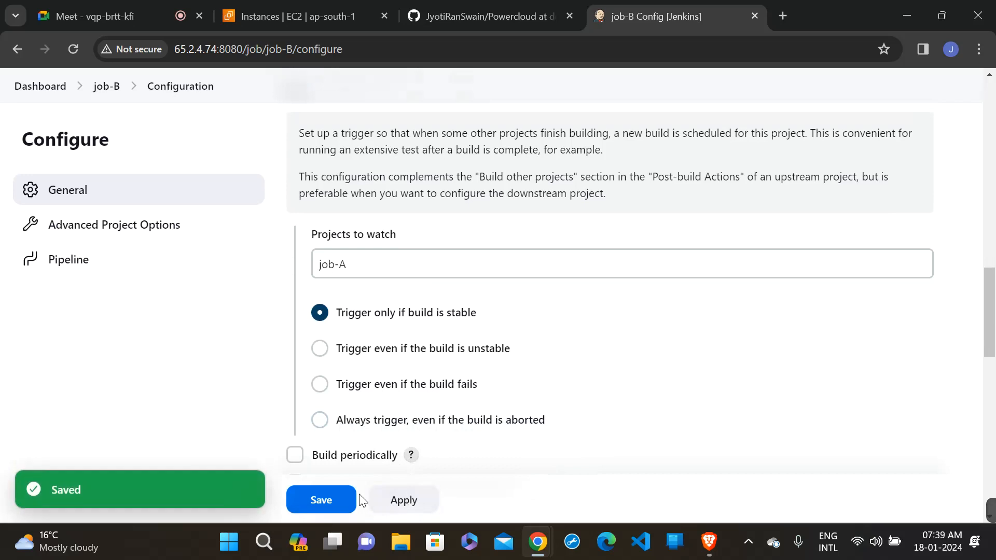
{"action": "left_click", "coordinate": [320, 501]}
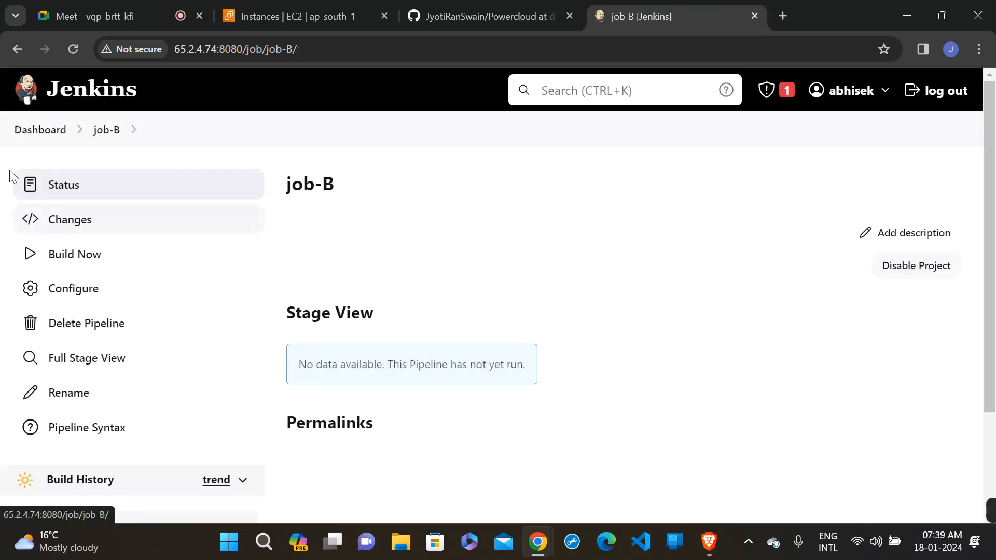
- Open job-A from the dashboard and examine its artifacts and Stage View
{"action": "left_click", "coordinate": [33, 134]}
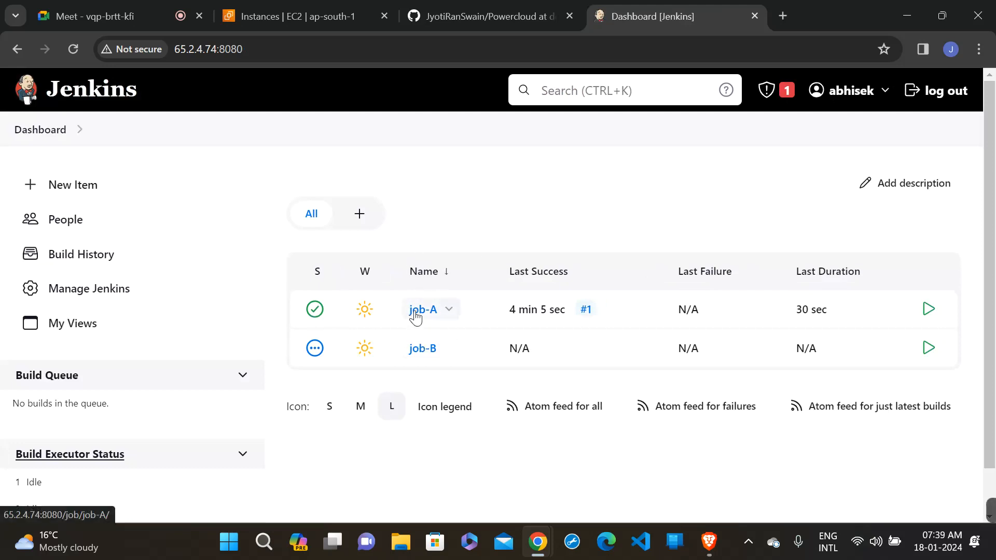
{"action": "left_click", "coordinate": [416, 311]}
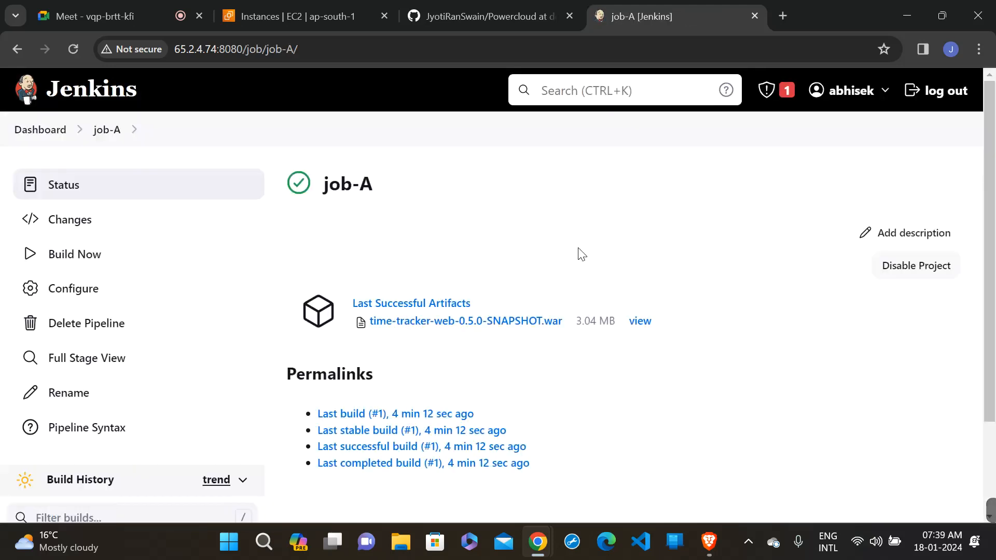
{"action": "scroll", "coordinate": [578, 248], "scroll_direction": "down", "scroll_amount": 5}
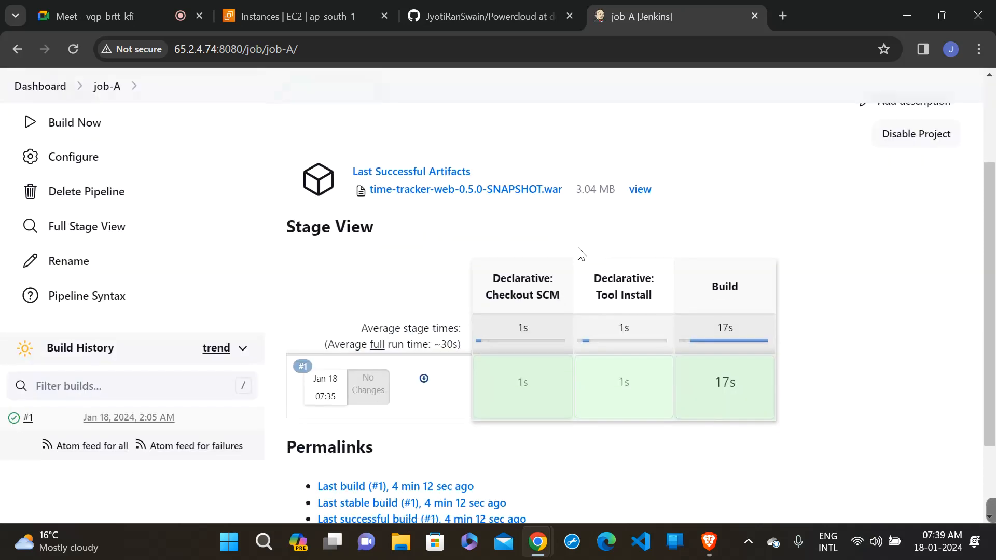
{"action": "scroll", "coordinate": [578, 247], "scroll_direction": "up", "scroll_amount": 5}
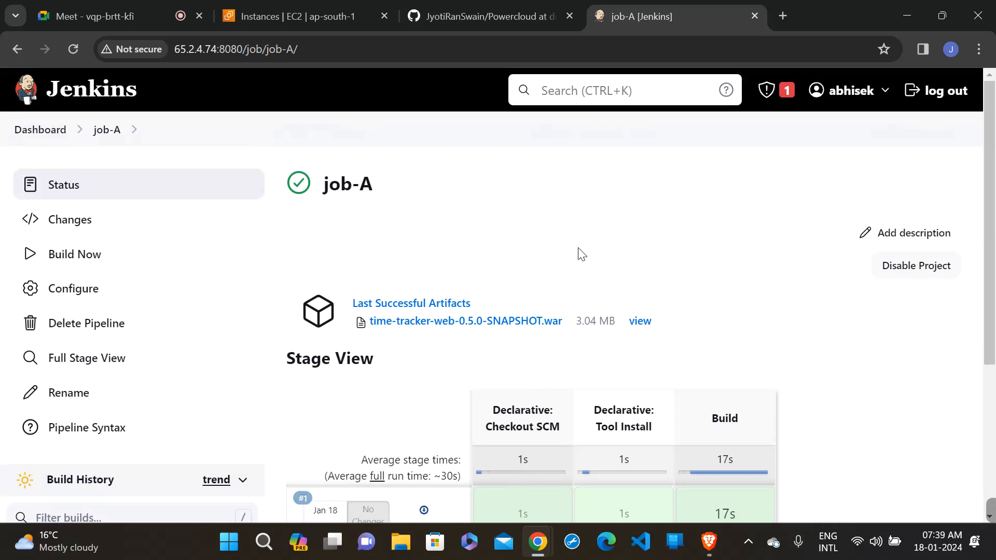
{"action": "scroll", "coordinate": [582, 253], "scroll_direction": "down", "scroll_amount": 2}
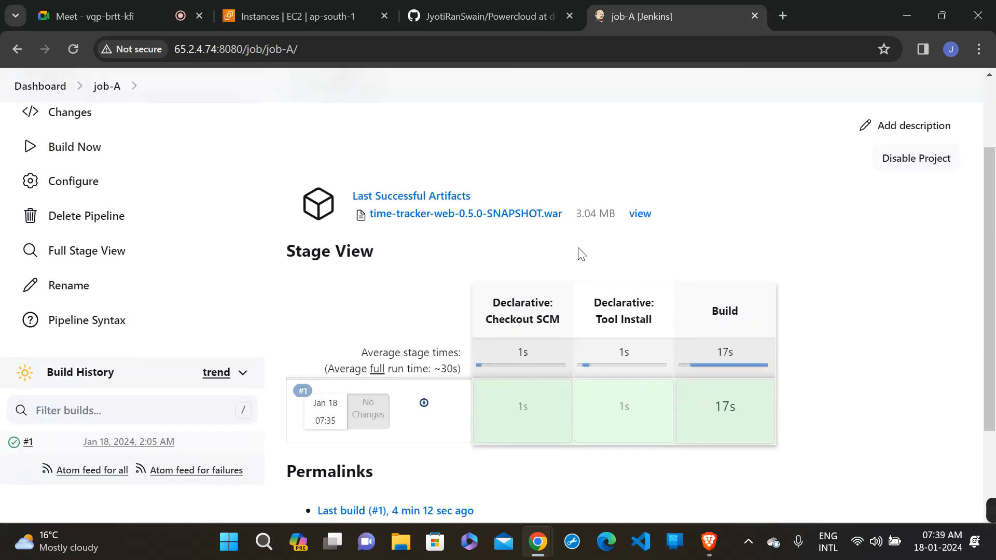
{"action": "scroll", "coordinate": [582, 253], "scroll_direction": "up", "scroll_amount": 2}
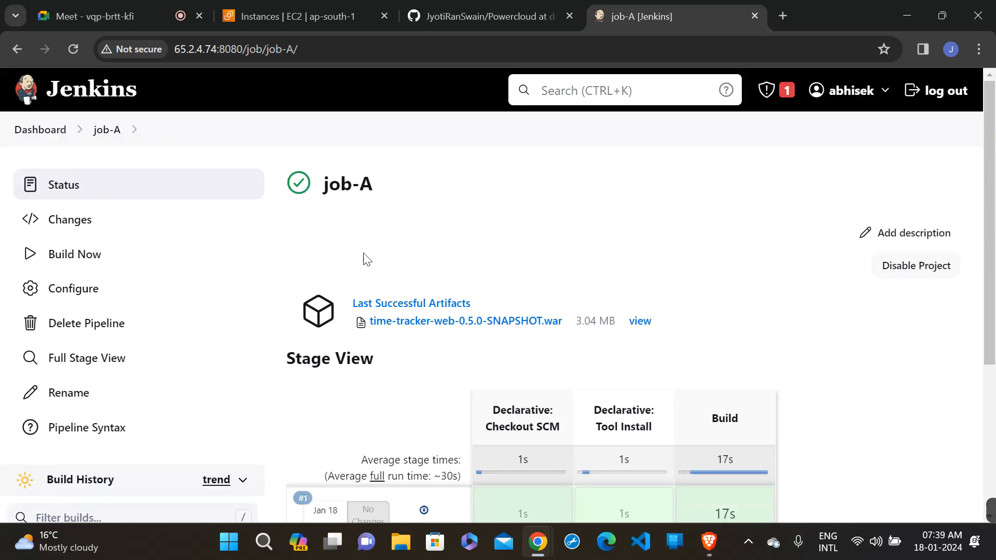
- Start a build of job-A and follow its progress in the Stage View
{"action": "left_click", "coordinate": [72, 265]}
{"action": "scroll", "coordinate": [351, 257], "scroll_direction": "down", "scroll_amount": 1}
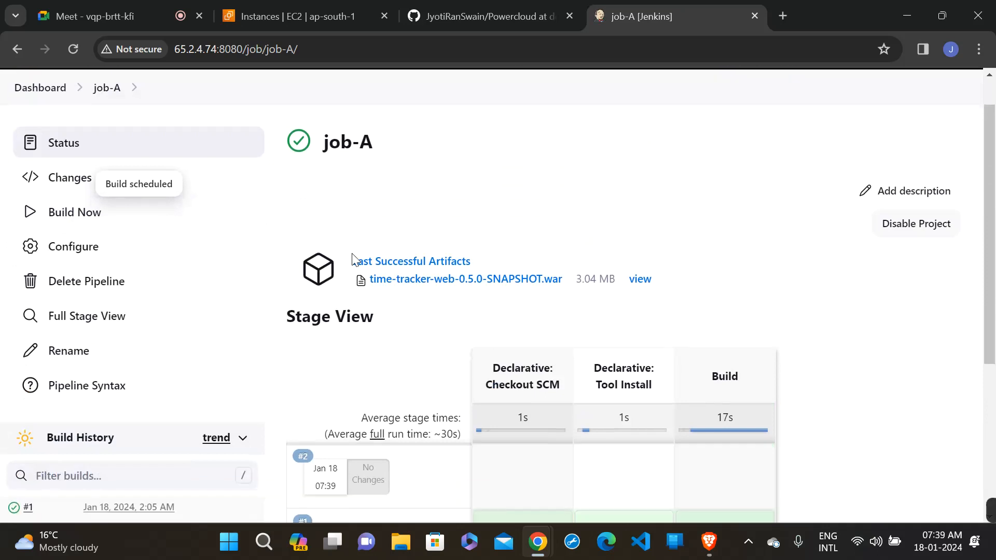
{"action": "scroll", "coordinate": [289, 209], "scroll_direction": "down", "scroll_amount": 2}
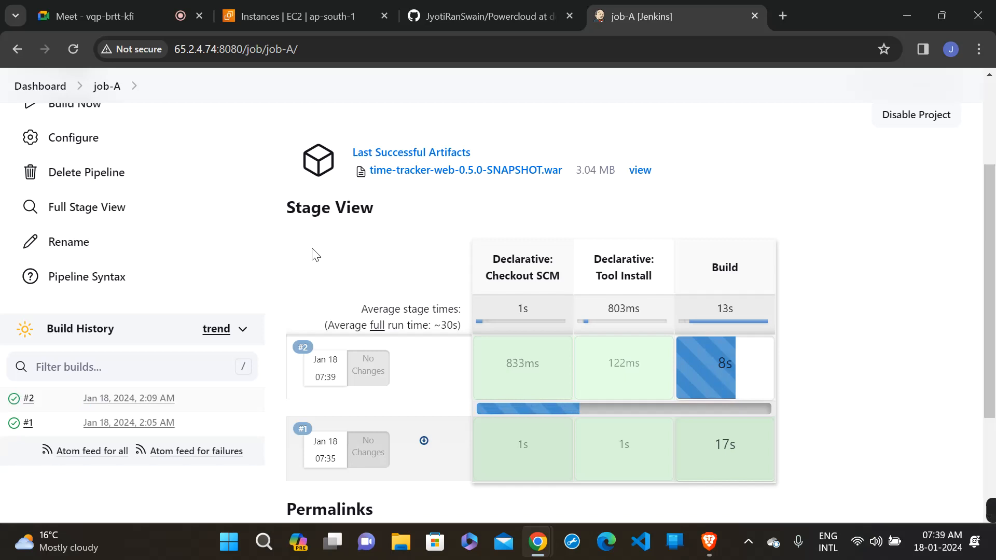
- Open job-B from the dashboard and check its Stage View and build history for an automatically triggered build
{"action": "left_click", "coordinate": [40, 86]}
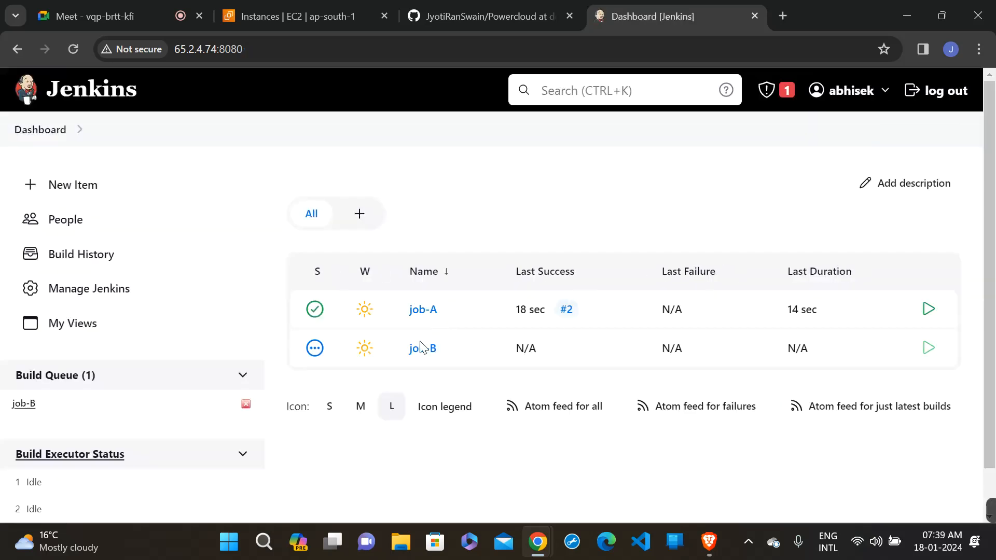
{"action": "left_click", "coordinate": [421, 350]}
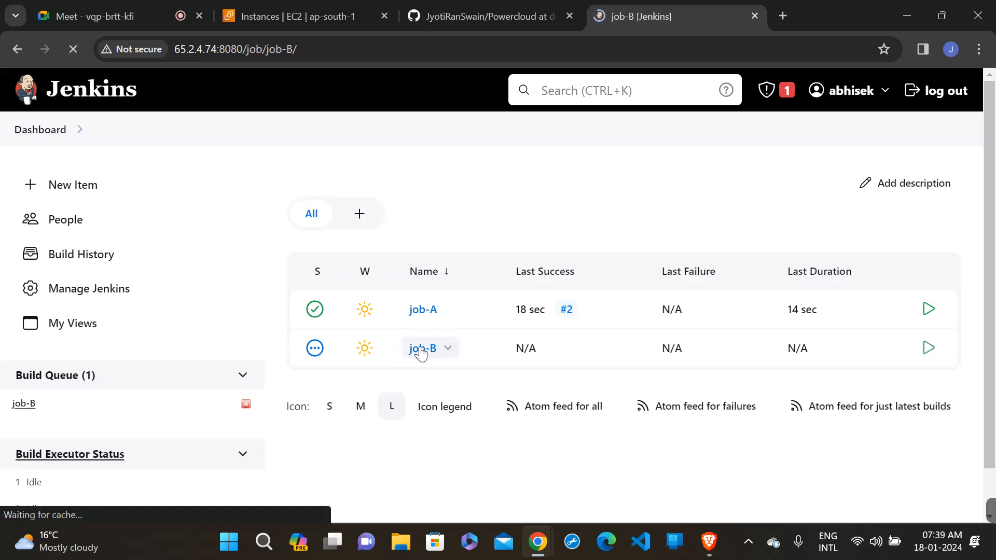
{"action": "scroll", "coordinate": [421, 354], "scroll_direction": "down", "scroll_amount": 1}
{"action": "scroll", "coordinate": [421, 354], "scroll_direction": "down", "scroll_amount": 2}
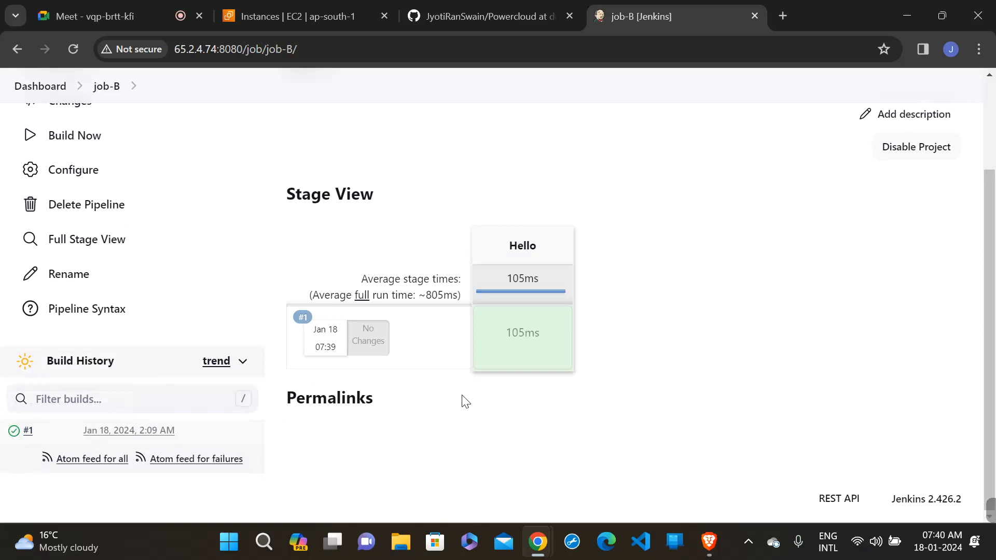
{"action": "scroll", "coordinate": [465, 401], "scroll_direction": "up", "scroll_amount": 2}
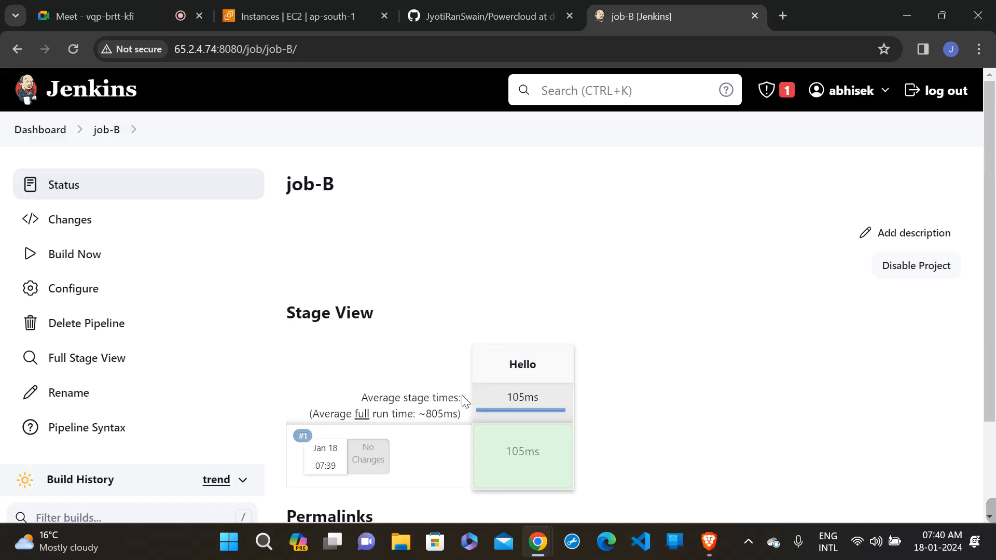
- Return to job-A through the dashboard and start another build
{"action": "left_click", "coordinate": [31, 134]}
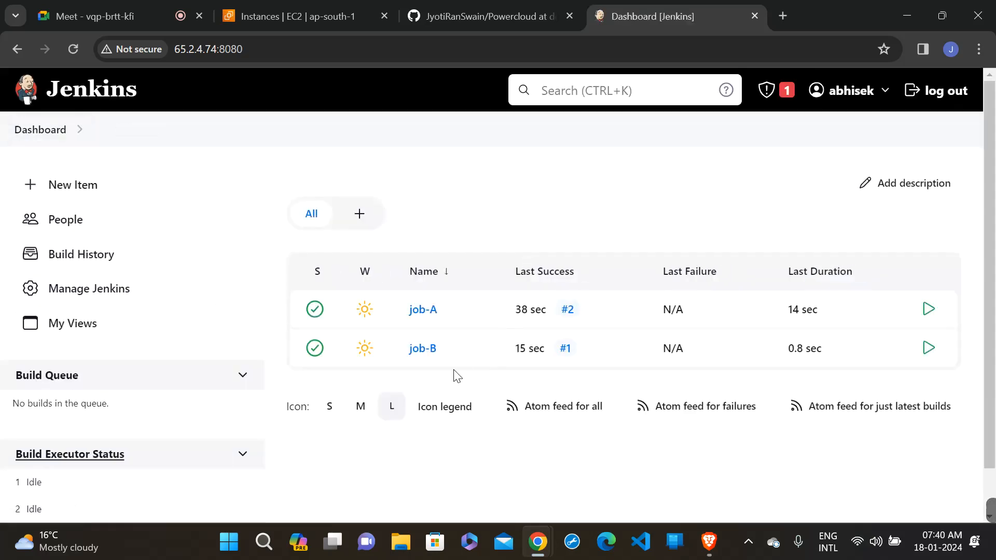
{"action": "left_click", "coordinate": [422, 314]}
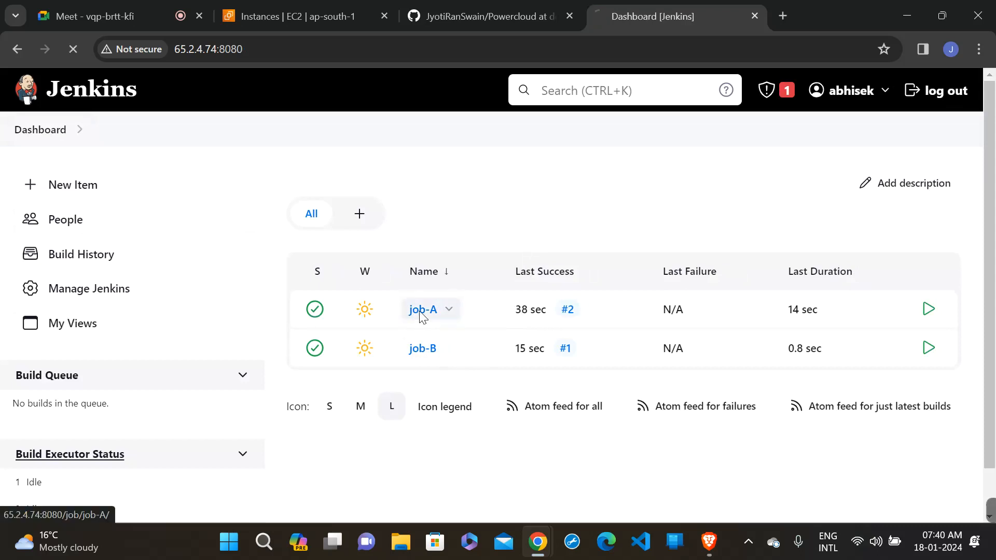
{"action": "scroll", "coordinate": [420, 318], "scroll_direction": "down", "scroll_amount": 1}
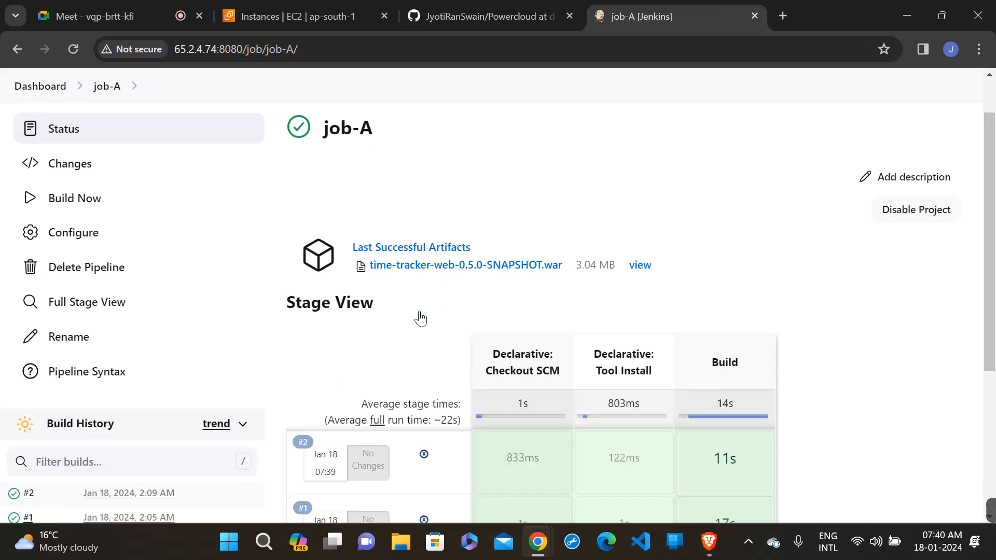
{"action": "left_click", "coordinate": [95, 195]}
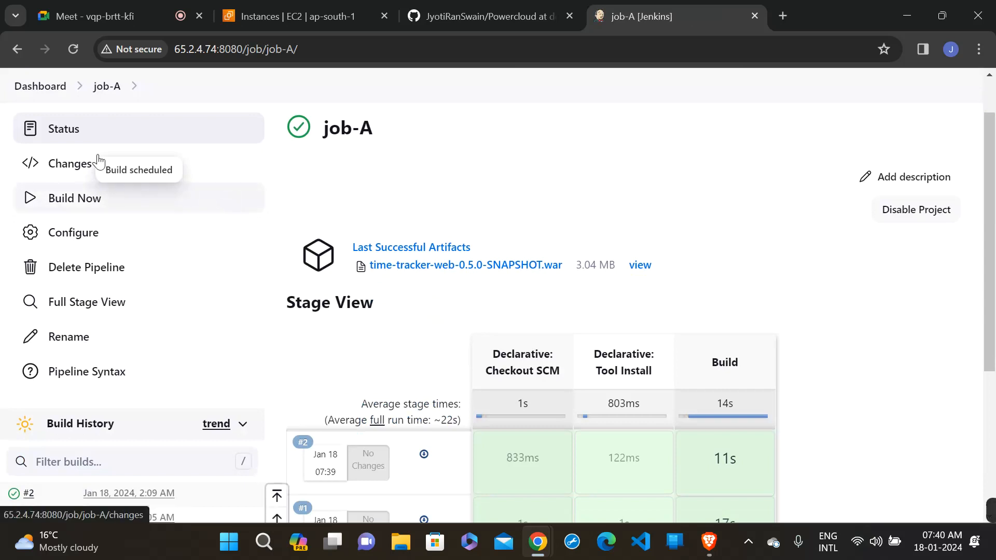
- Open job-B from the dashboard again, reload its page and check the build history for a newly triggered run
{"action": "left_click", "coordinate": [33, 86]}
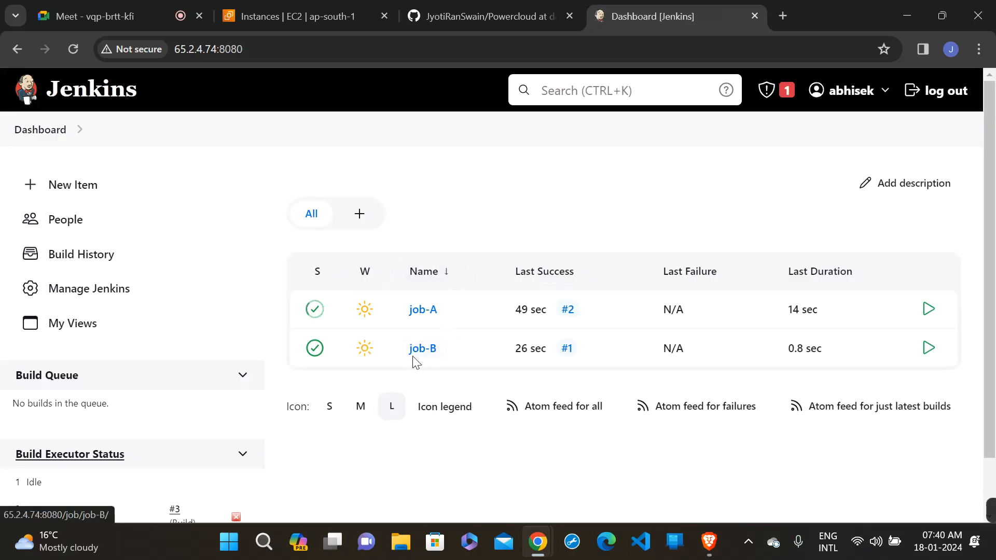
{"action": "left_click", "coordinate": [413, 359]}
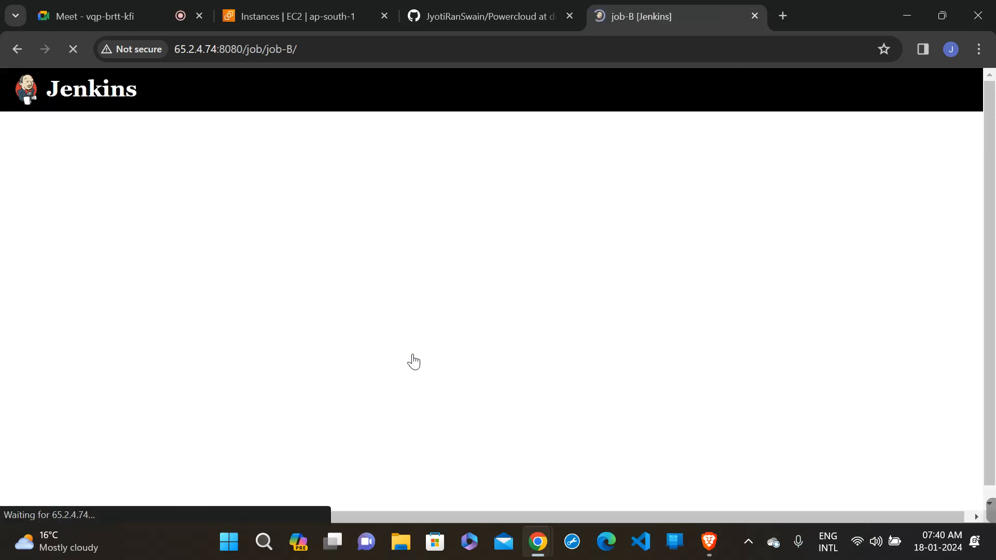
{"action": "scroll", "coordinate": [413, 361], "scroll_direction": "down", "scroll_amount": 2}
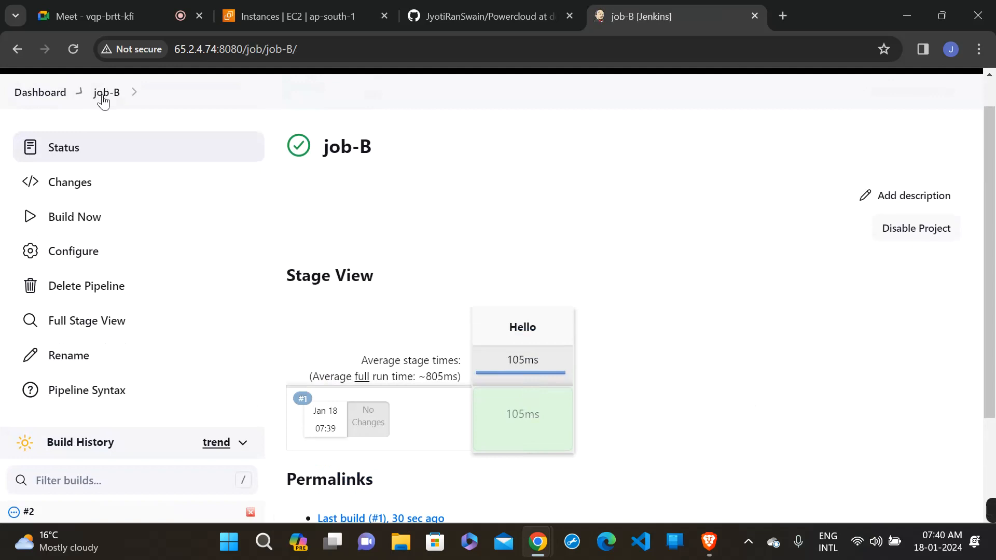
{"action": "left_click", "coordinate": [101, 94]}
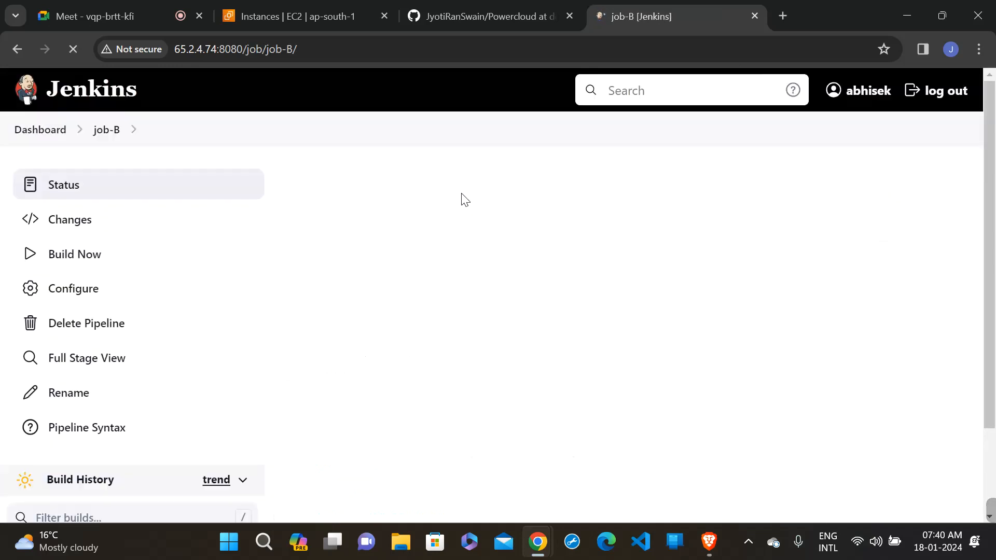
{"action": "scroll", "coordinate": [461, 200], "scroll_direction": "down", "scroll_amount": 2}
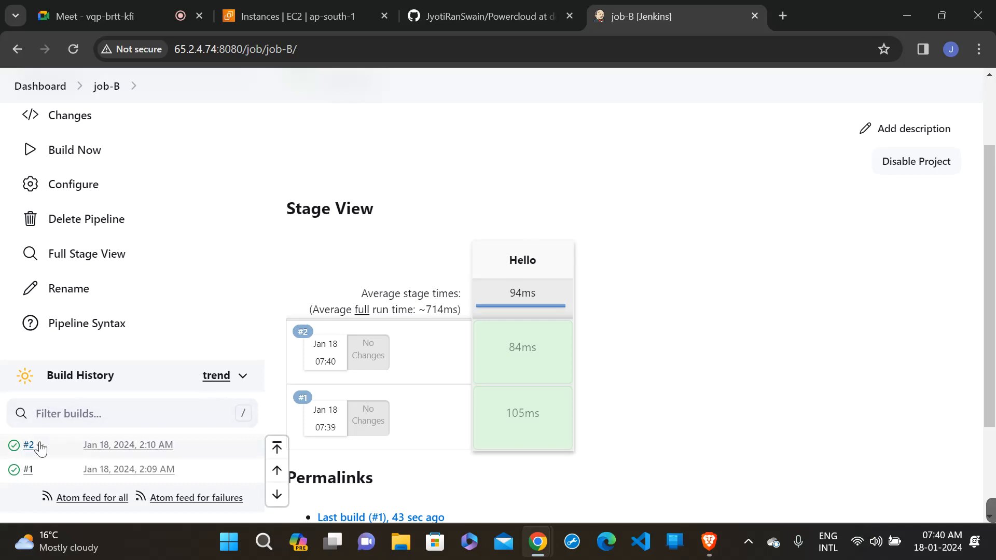
{"action": "scroll", "coordinate": [471, 222], "scroll_direction": "up", "scroll_amount": 2}
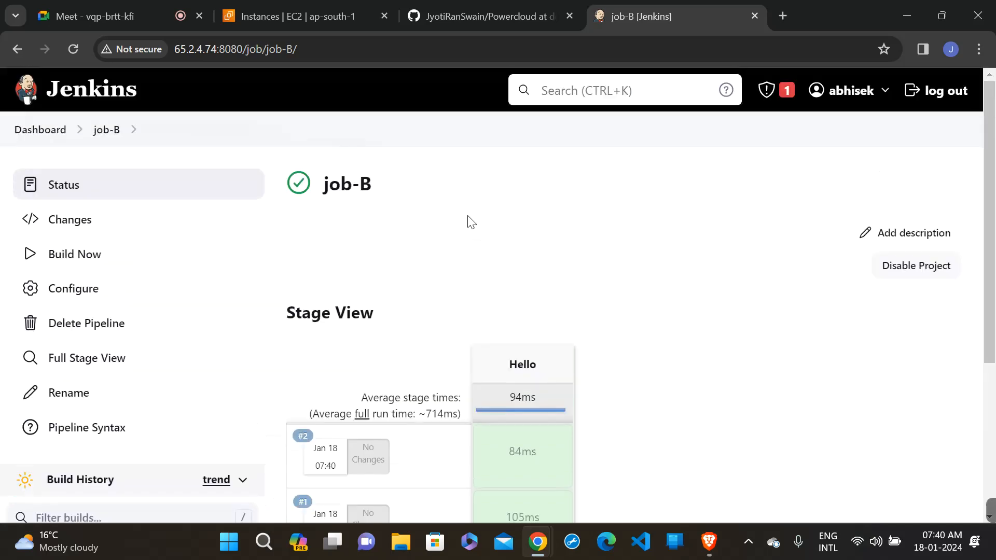
- Create a new Freestyle project named job-1 from the dashboard
{"action": "left_click", "coordinate": [31, 132]}
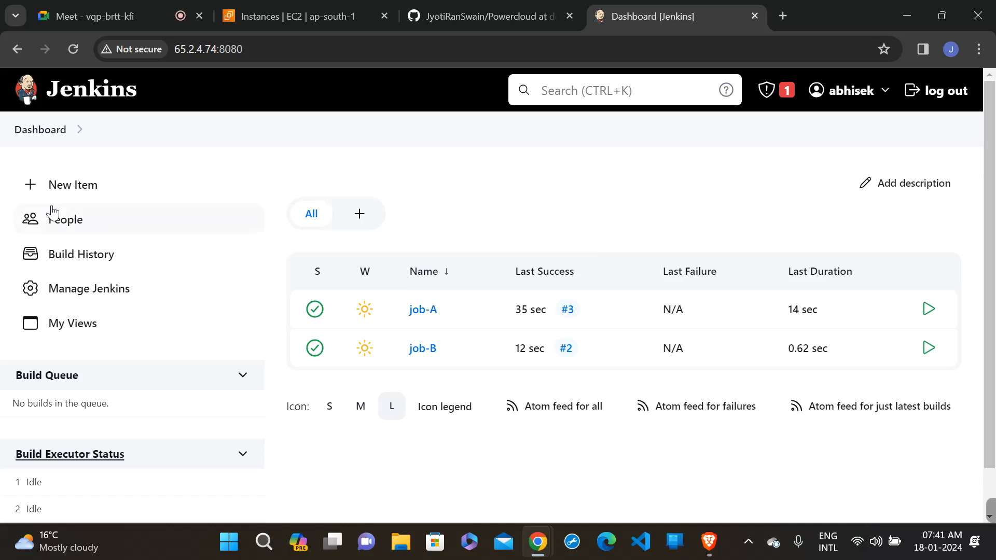
{"action": "left_click", "coordinate": [98, 193]}
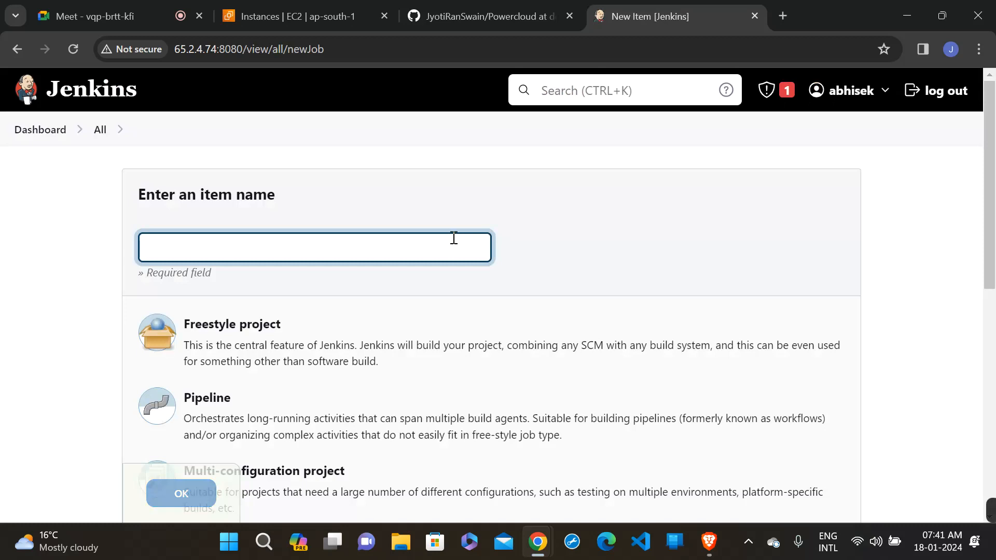
{"action": "type", "text": "j"}
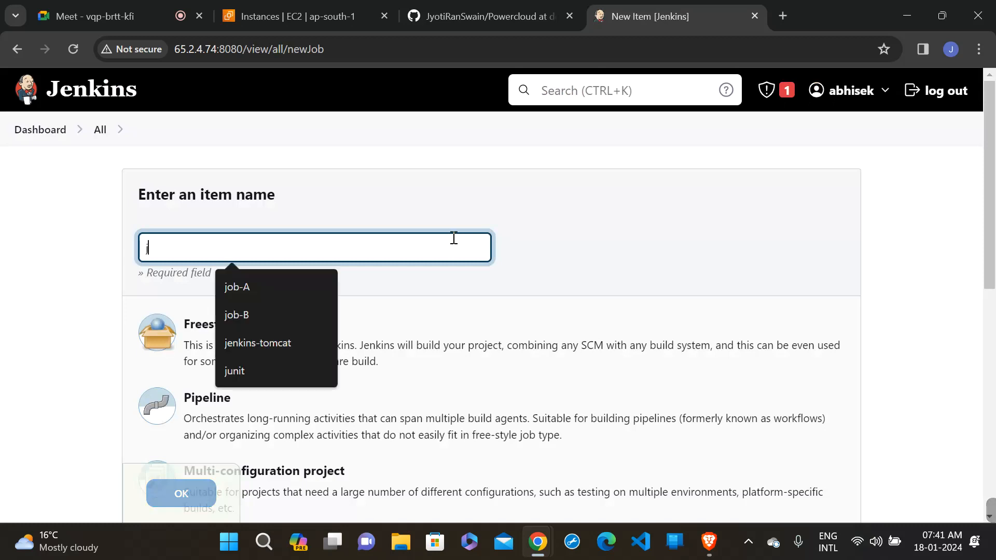
{"action": "key", "text": "Down"}
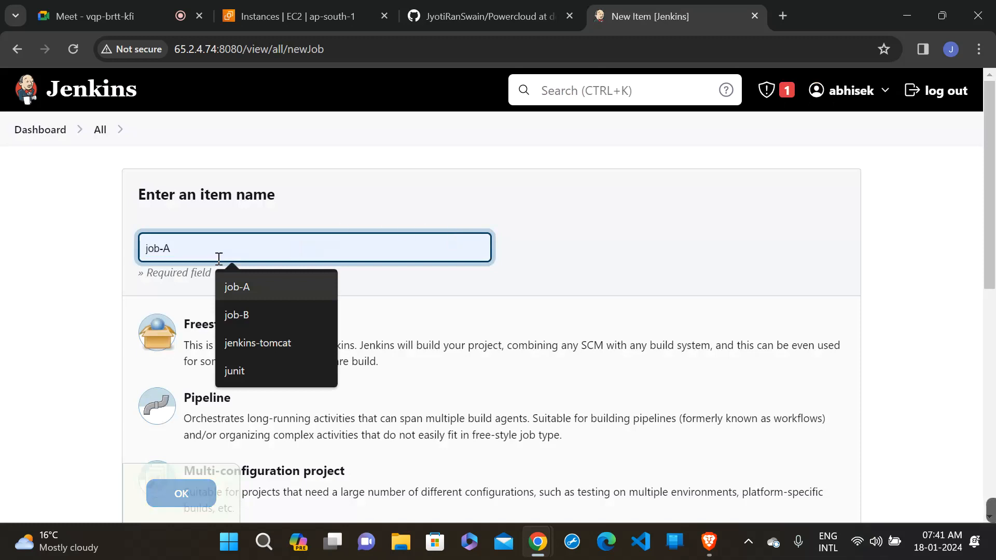
{"action": "left_click", "coordinate": [229, 286]}
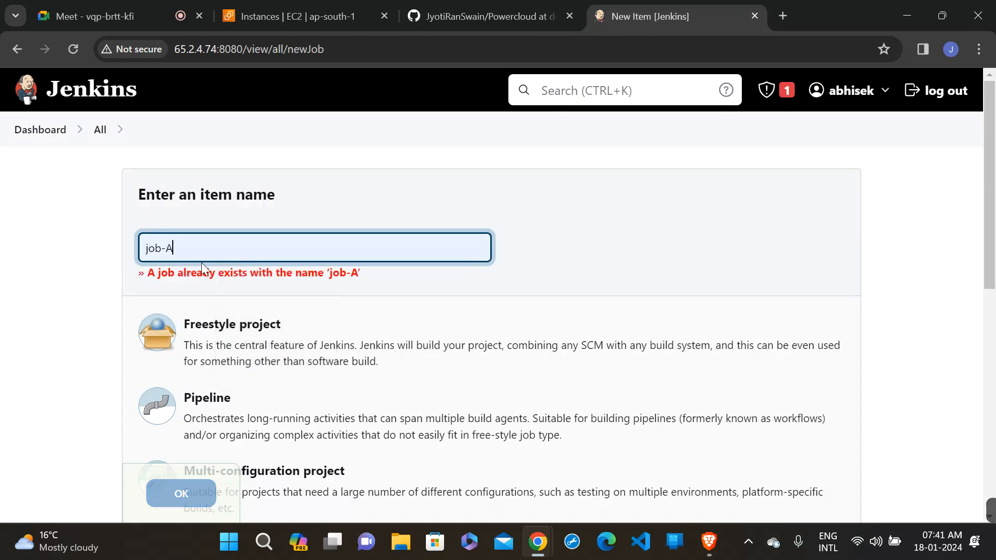
{"action": "key", "text": "BackSpace"}
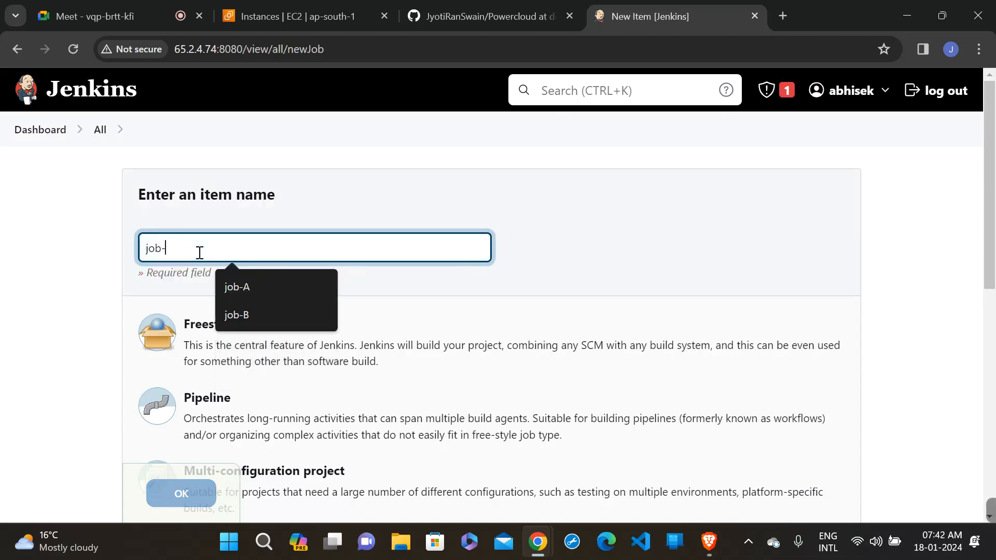
{"action": "type", "text": "1"}
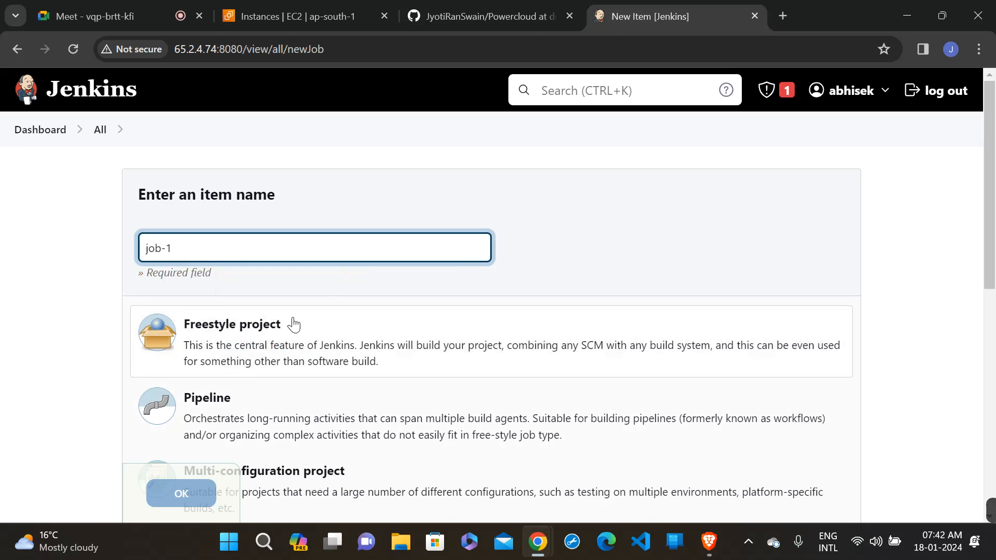
{"action": "left_click", "coordinate": [294, 323]}
{"action": "left_click", "coordinate": [177, 491]}
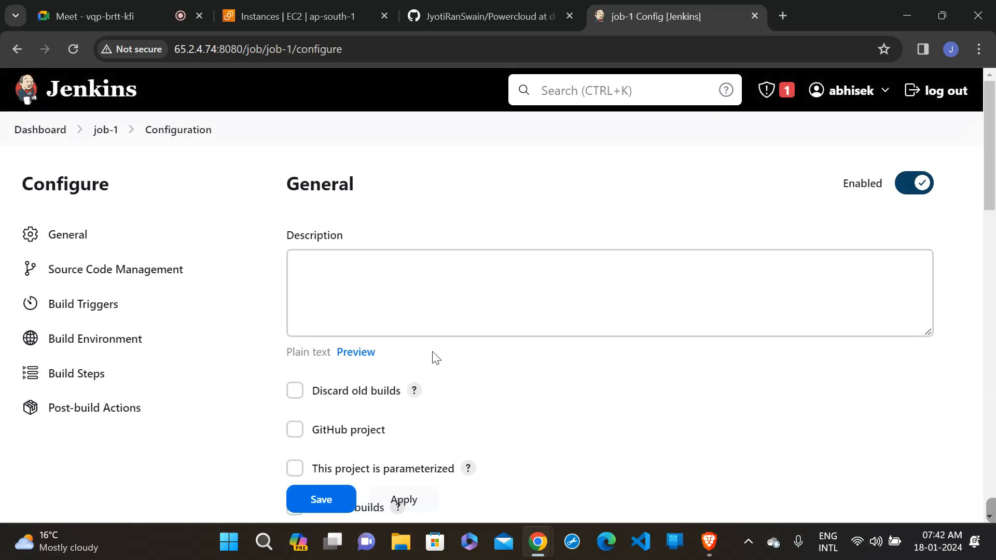
- Add an "Invoke top-level Maven targets" build step to job-1, expand its goals to multiple lines and set the Maven version to local_maven
{"action": "scroll", "coordinate": [436, 358], "scroll_direction": "down", "scroll_amount": 15}
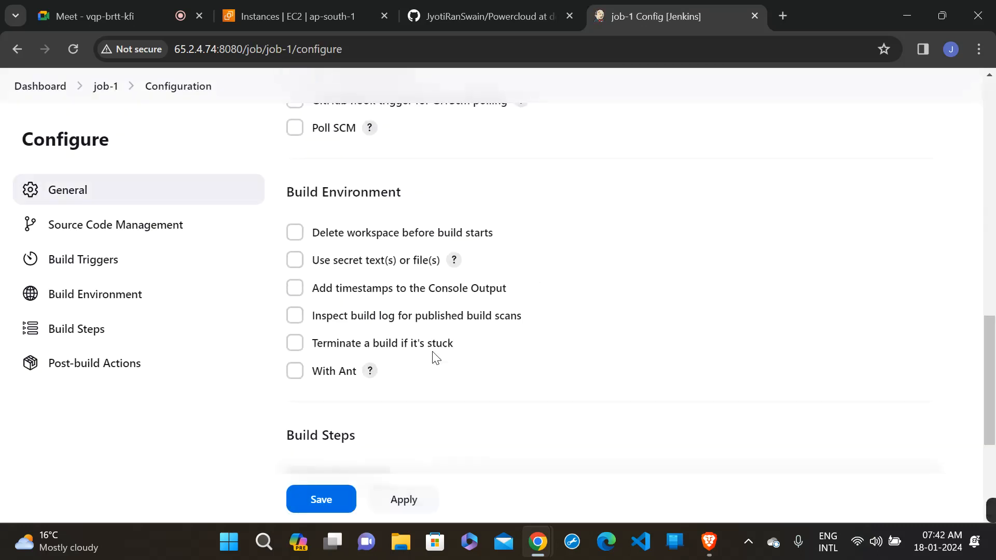
{"action": "scroll", "coordinate": [436, 358], "scroll_direction": "down", "scroll_amount": 4}
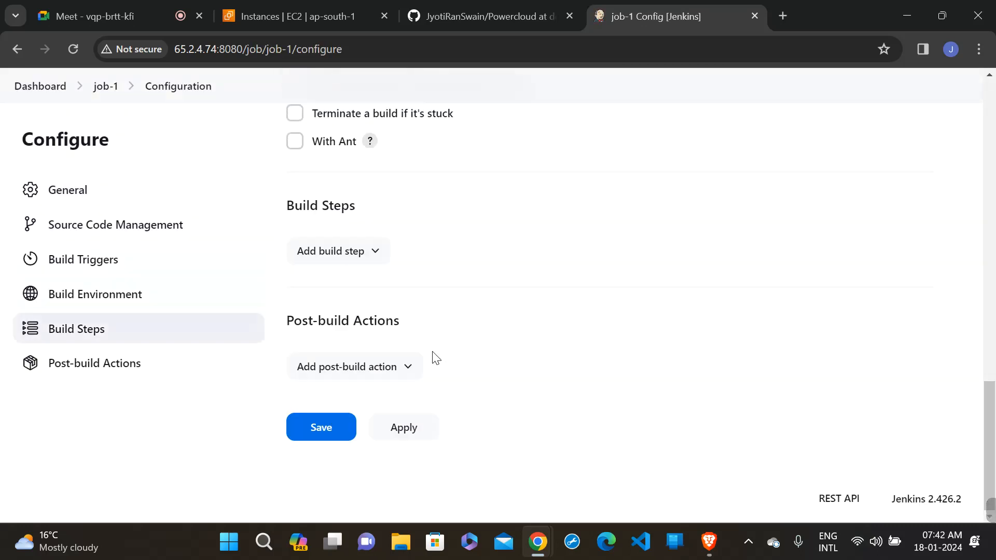
{"action": "left_click", "coordinate": [341, 252]}
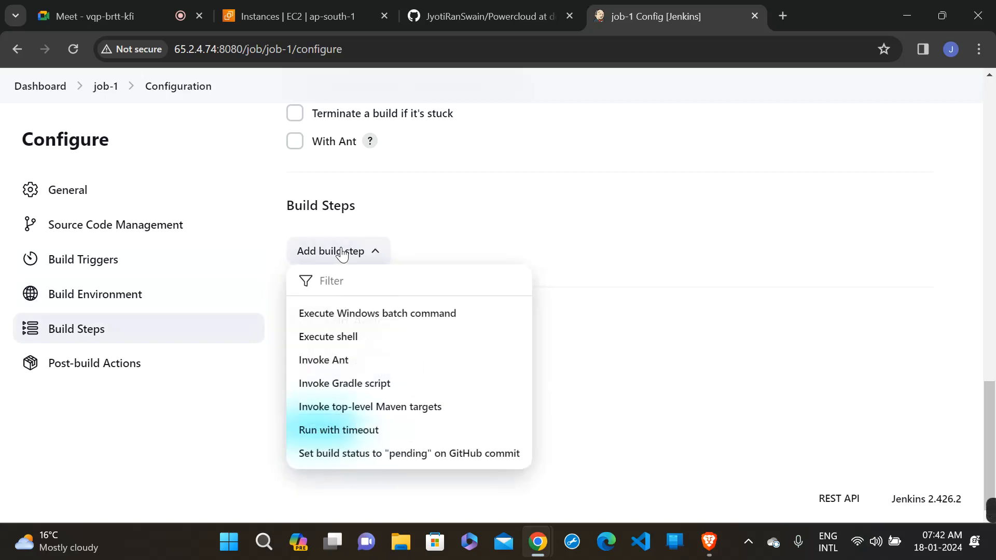
{"action": "left_click", "coordinate": [426, 407]}
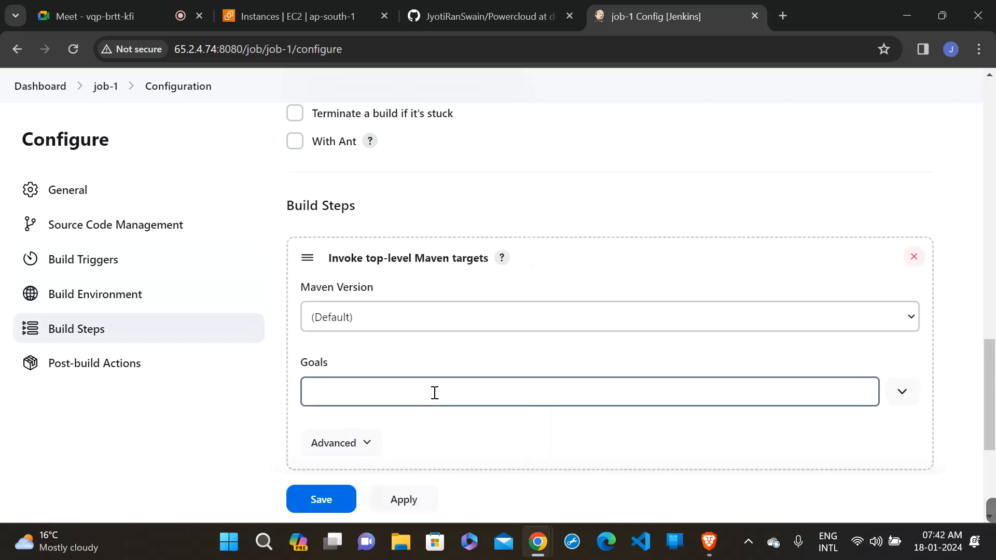
{"action": "left_click", "coordinate": [434, 393]}
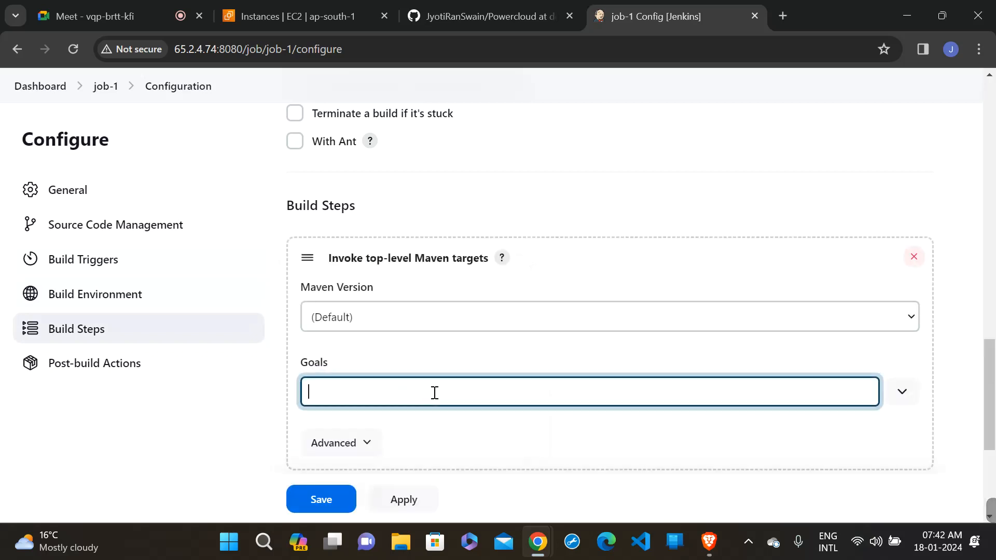
{"action": "left_click", "coordinate": [903, 393]}
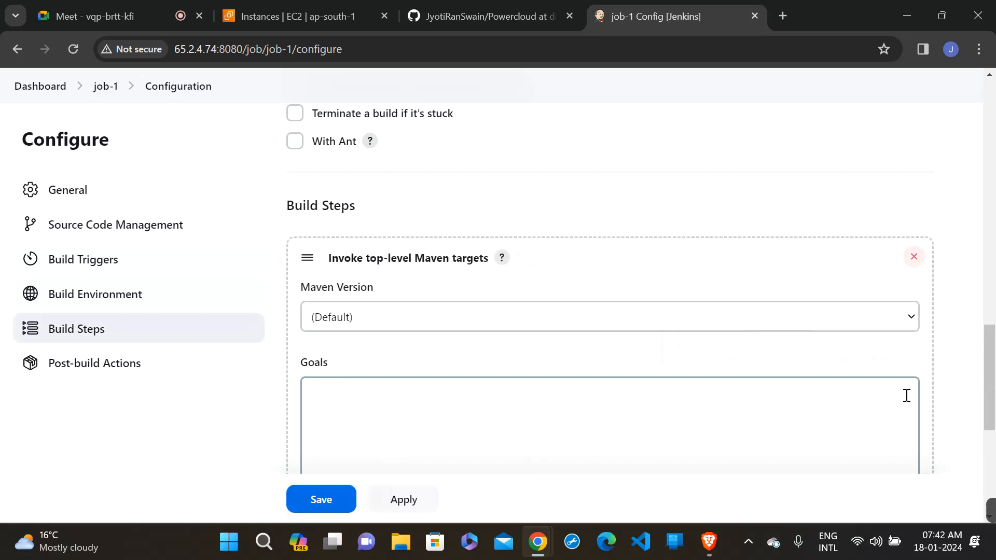
{"action": "left_click", "coordinate": [628, 327]}
{"action": "left_click", "coordinate": [570, 355]}
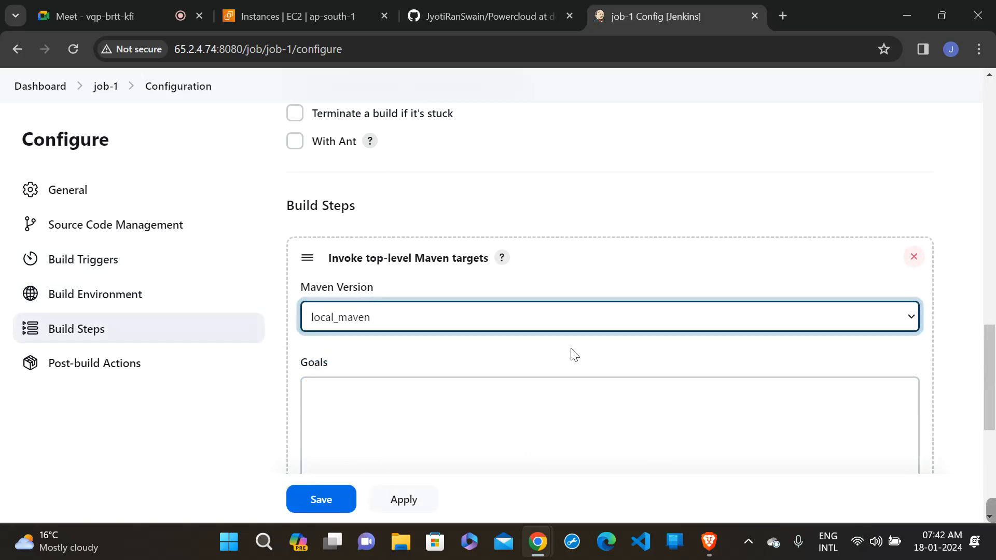
- Enter echo "hello" as the Maven step's goals, then apply and save job-1's configuration
{"action": "left_click", "coordinate": [535, 386]}
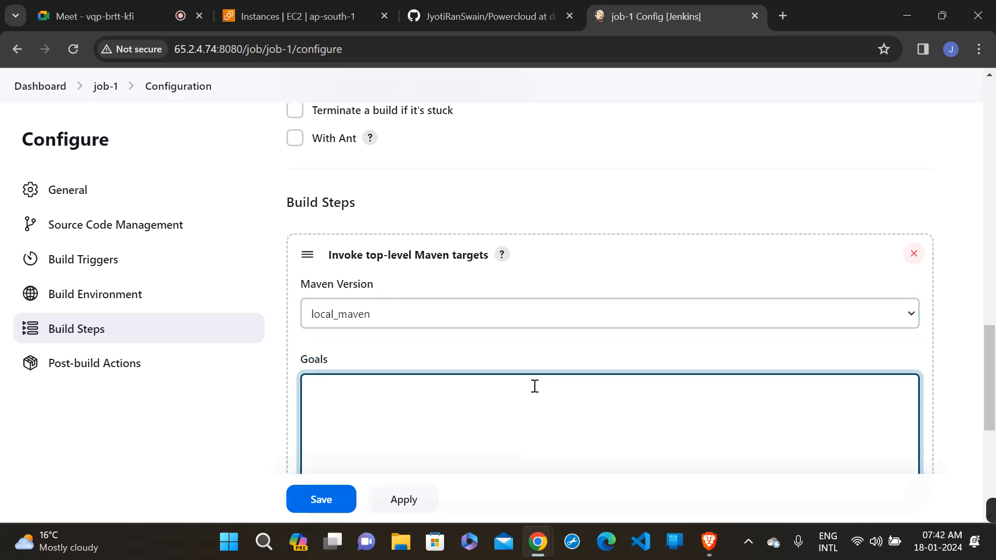
{"action": "scroll", "coordinate": [535, 389], "scroll_direction": "down", "scroll_amount": 3}
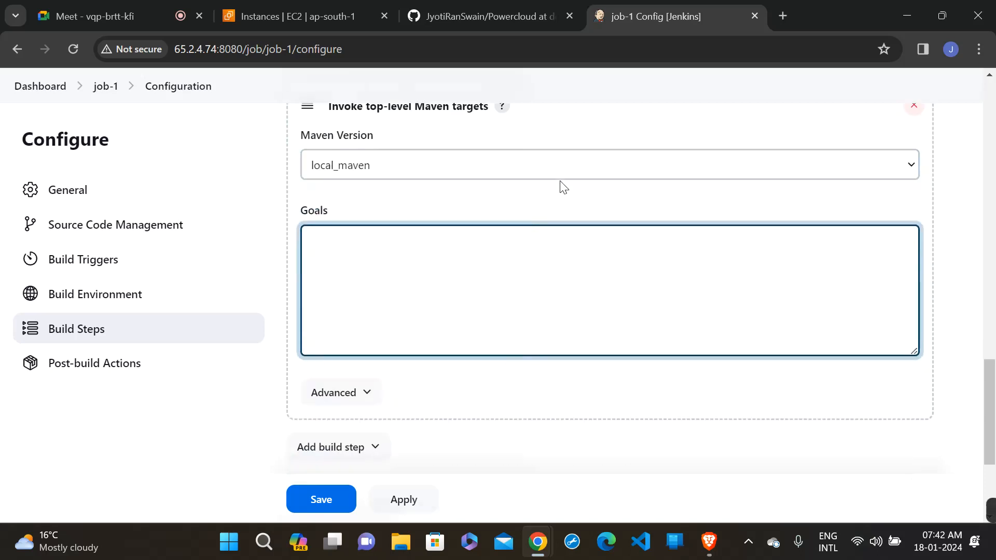
{"action": "type", "text": "e"}
{"action": "type", "text": "cho "}
{"action": "type", "text": "\"\""}
{"action": "type", "text": "he"}
{"action": "type", "text": "llo"}
{"action": "left_click", "coordinate": [403, 511]}
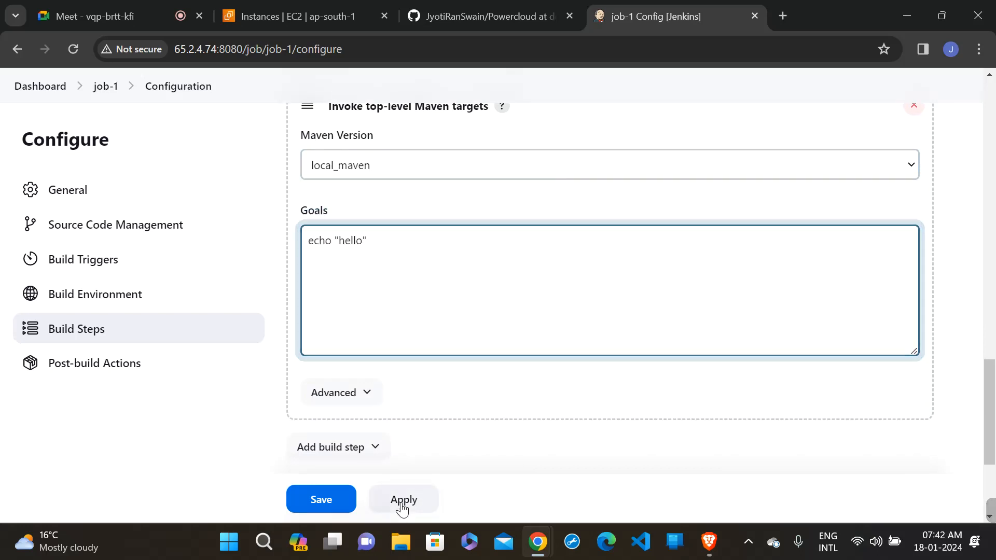
{"action": "left_click", "coordinate": [341, 501]}
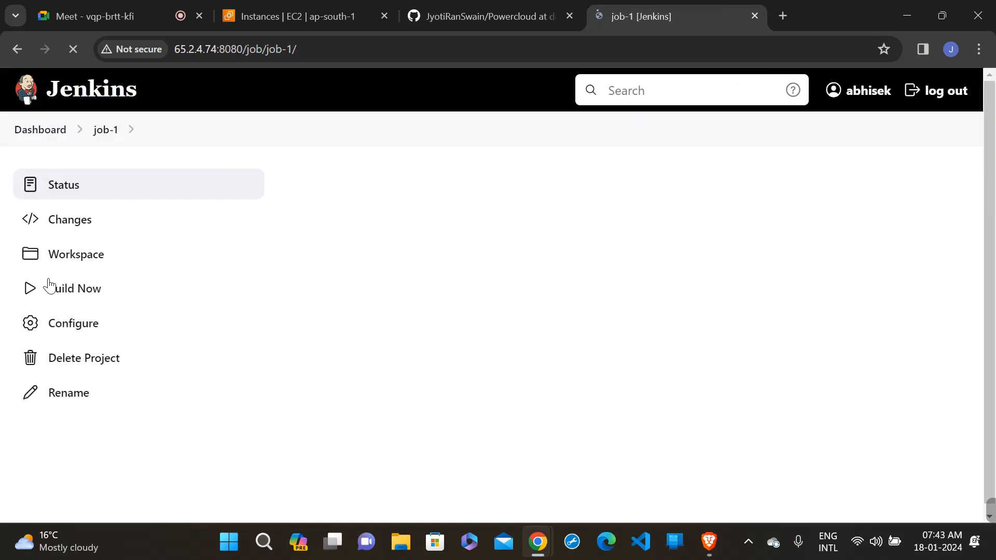
- Run a build of job-1 and review the console output of build #1
{"action": "left_click", "coordinate": [91, 292]}
{"action": "scroll", "coordinate": [554, 275], "scroll_direction": "down", "scroll_amount": 2}
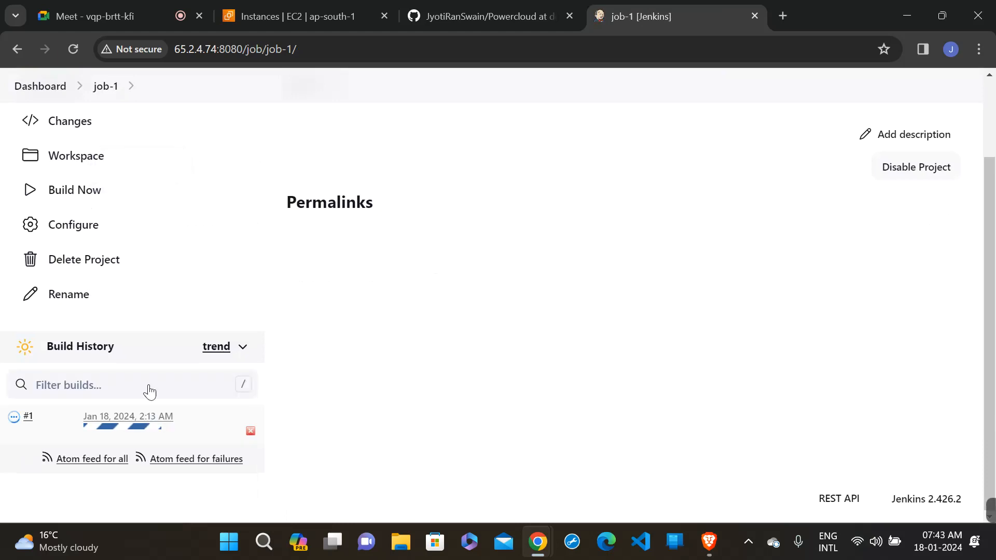
{"action": "left_click", "coordinate": [13, 422]}
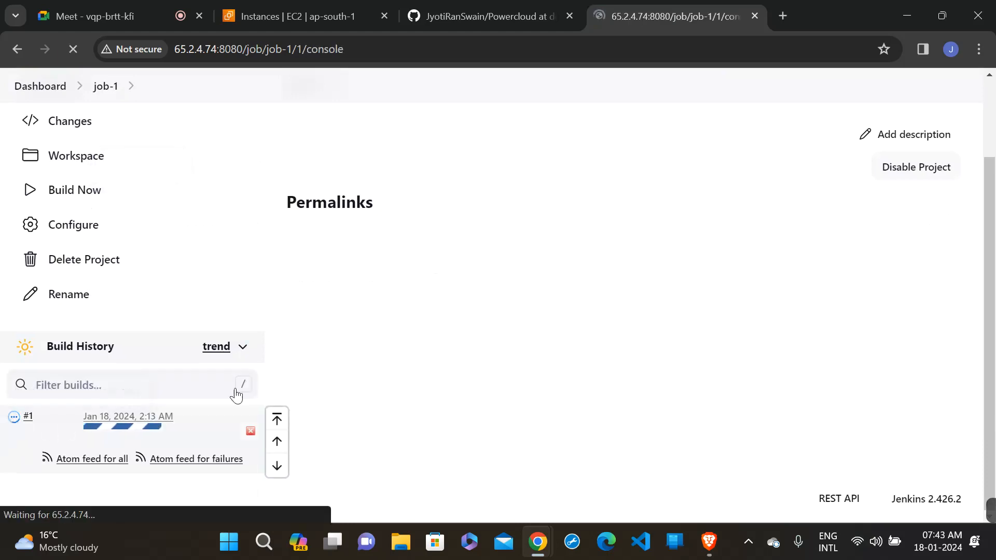
{"action": "scroll", "coordinate": [383, 390], "scroll_direction": "down", "scroll_amount": 2}
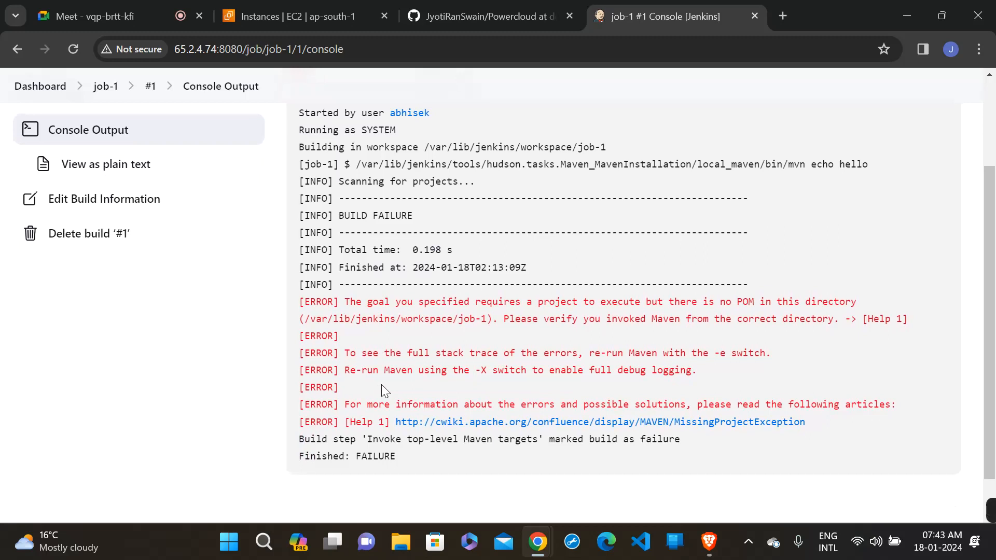
{"action": "scroll", "coordinate": [382, 384], "scroll_direction": "up", "scroll_amount": 2}
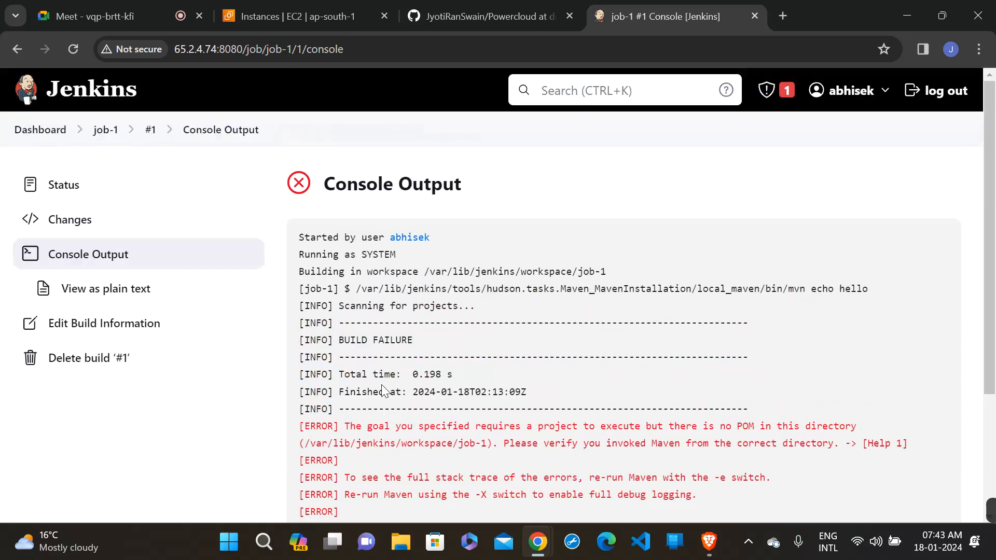
- Replace the Maven build step in job-1's configuration with an "Execute shell" build step
{"action": "left_click", "coordinate": [109, 133]}
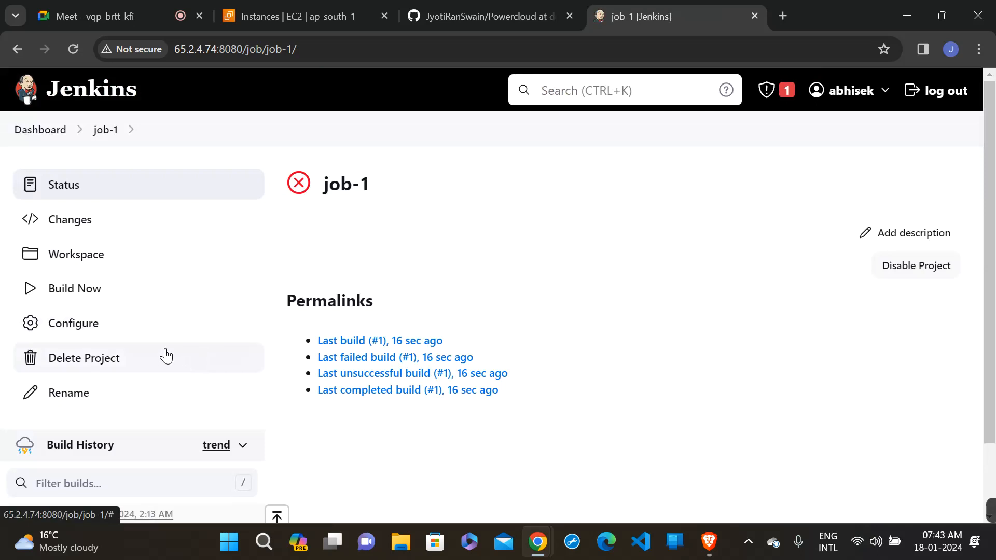
{"action": "left_click", "coordinate": [83, 323]}
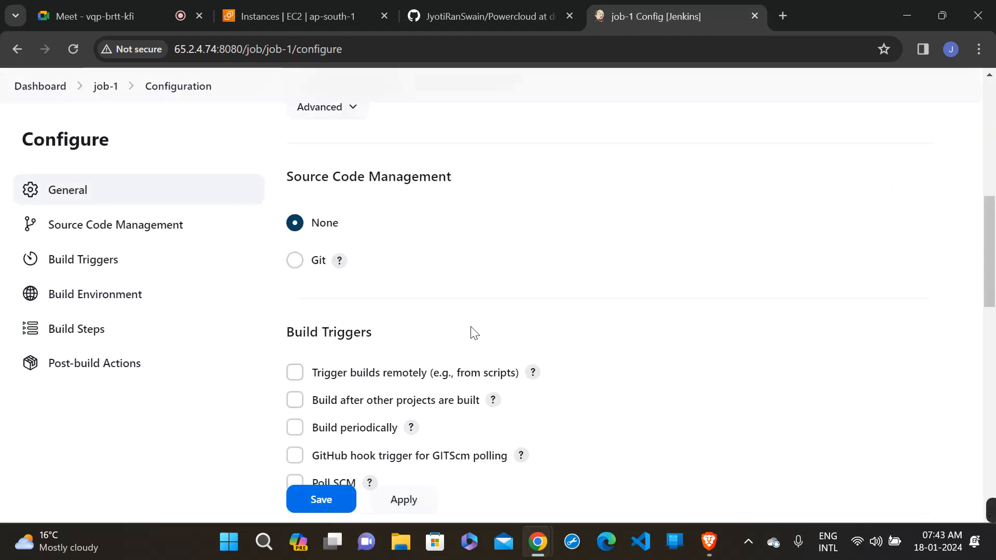
{"action": "scroll", "coordinate": [472, 331], "scroll_direction": "down", "scroll_amount": 15}
{"action": "scroll", "coordinate": [472, 331], "scroll_direction": "up", "scroll_amount": 3}
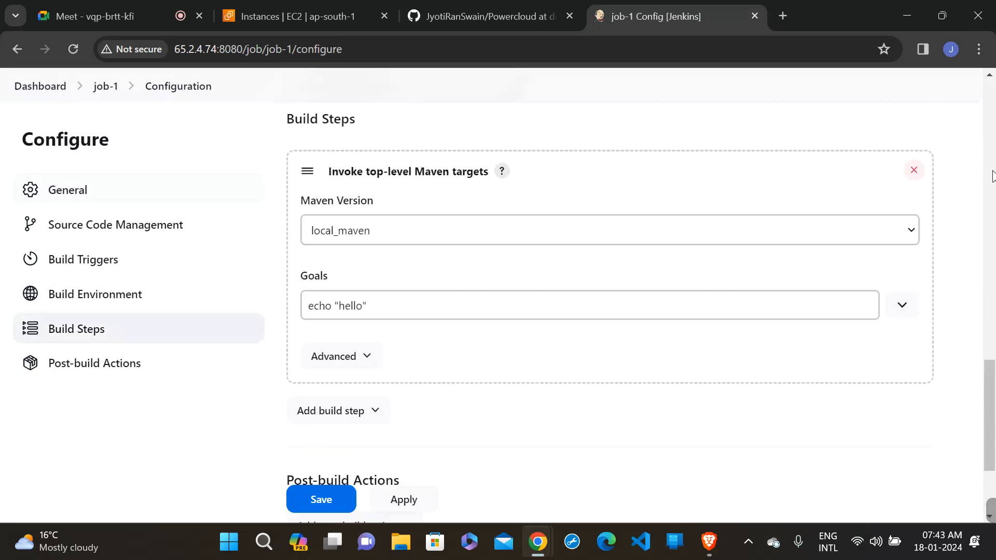
{"action": "left_click", "coordinate": [915, 172]}
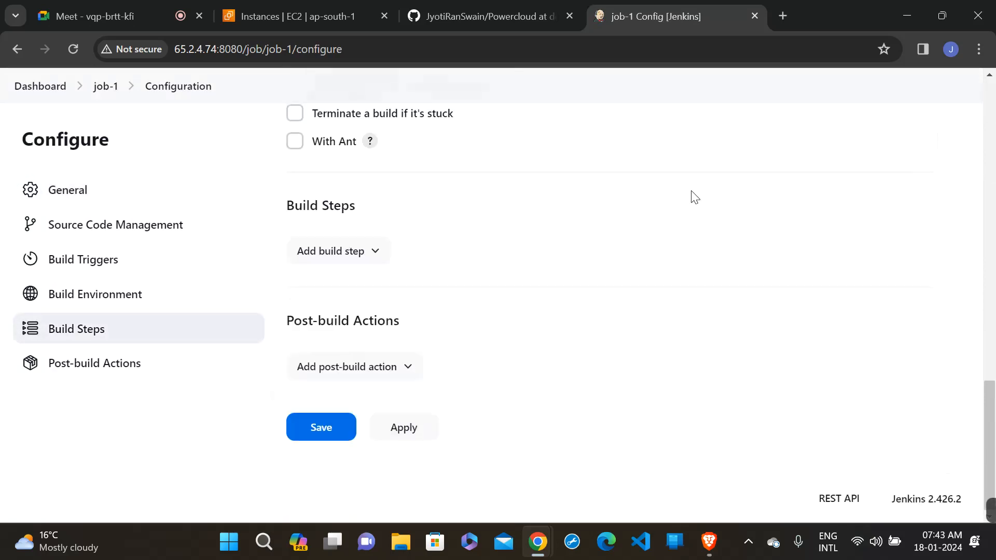
{"action": "scroll", "coordinate": [694, 197], "scroll_direction": "up", "scroll_amount": 1}
{"action": "left_click", "coordinate": [343, 319]}
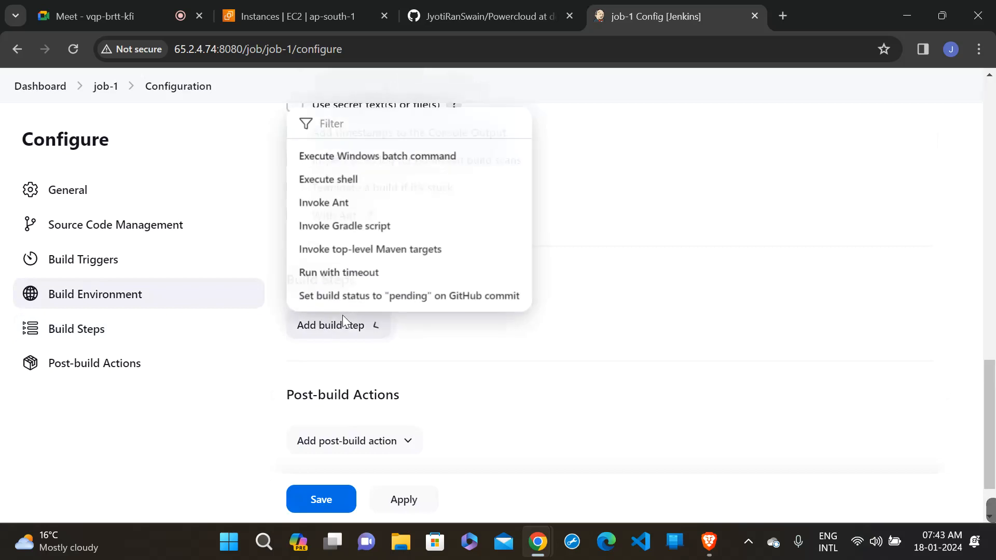
{"action": "left_click", "coordinate": [366, 191]}
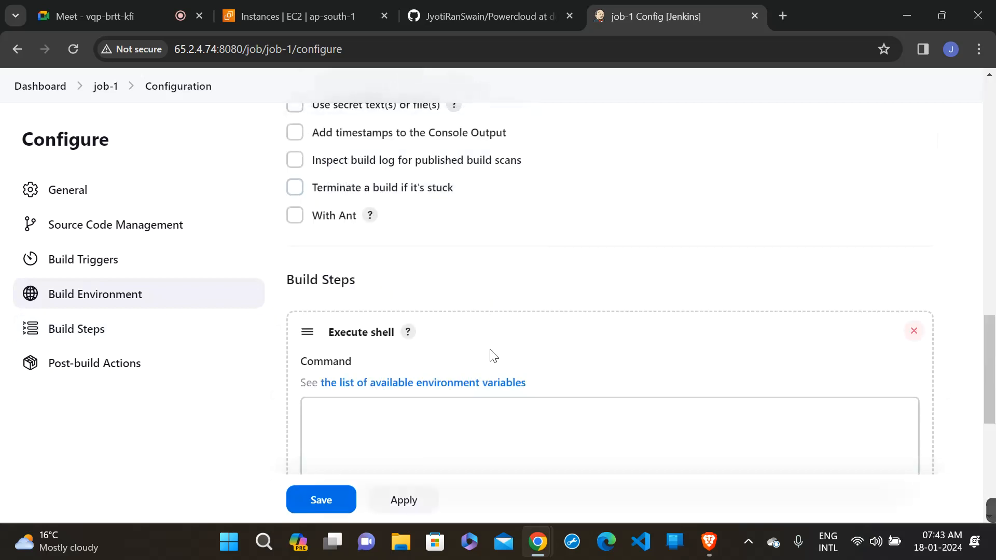
- Enter echo "hello" as the shell step's command, then apply and save job-1's configuration
{"action": "scroll", "coordinate": [490, 353], "scroll_direction": "down", "scroll_amount": 2}
{"action": "left_click", "coordinate": [455, 330]}
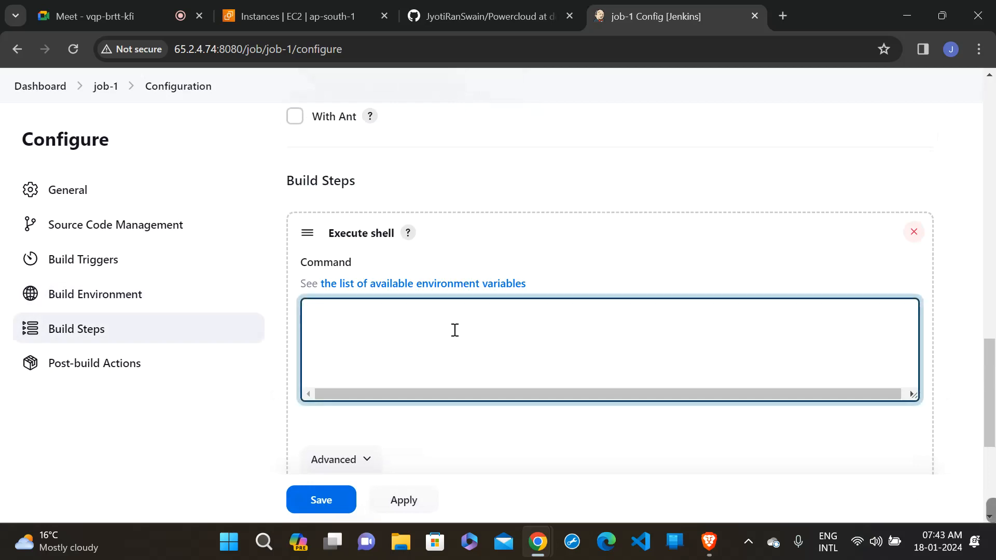
{"action": "type", "text": "ech"}
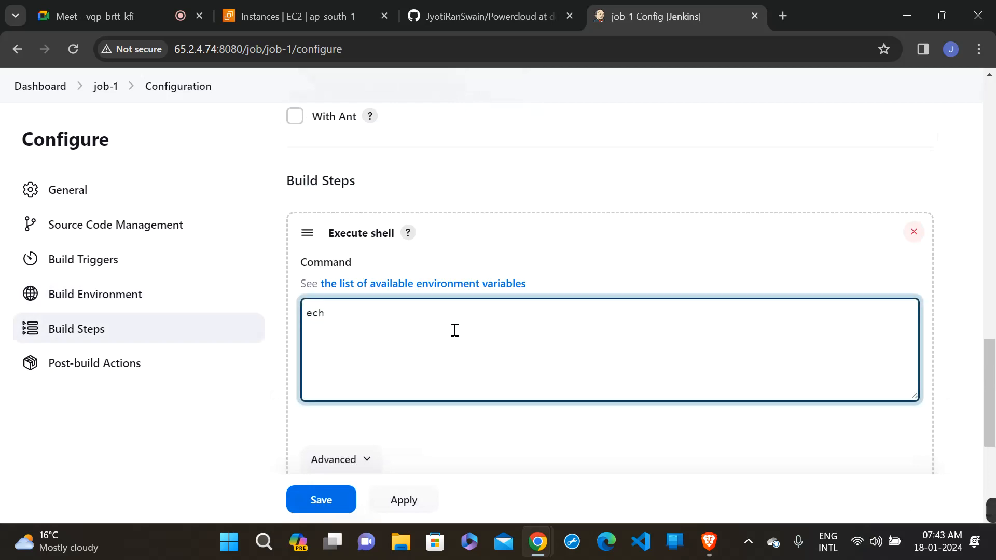
{"action": "type", "text": "o "}
{"action": "type", "text": "\"\""}
{"action": "type", "text": "he"}
{"action": "type", "text": "llo"}
{"action": "left_click", "coordinate": [405, 502]}
{"action": "left_click", "coordinate": [322, 501]}
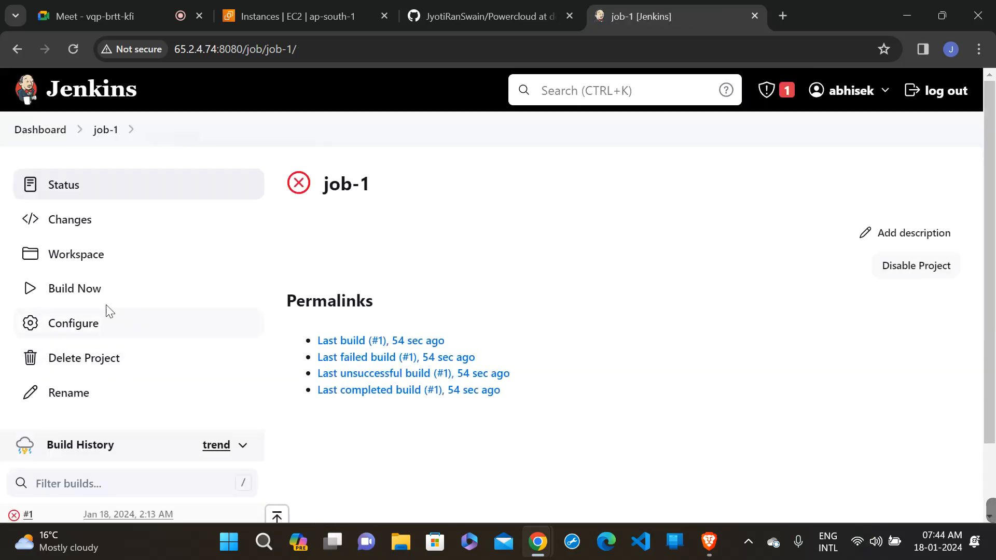
- Build job-1 again and open the console output of build #2
{"action": "left_click", "coordinate": [101, 304]}
{"action": "scroll", "coordinate": [422, 283], "scroll_direction": "down", "scroll_amount": 2}
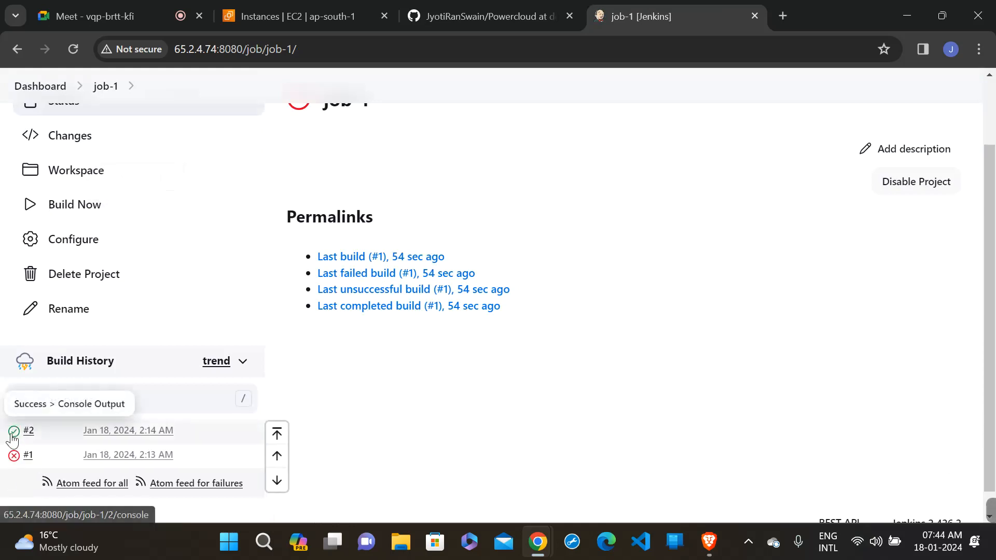
{"action": "left_click", "coordinate": [14, 432]}
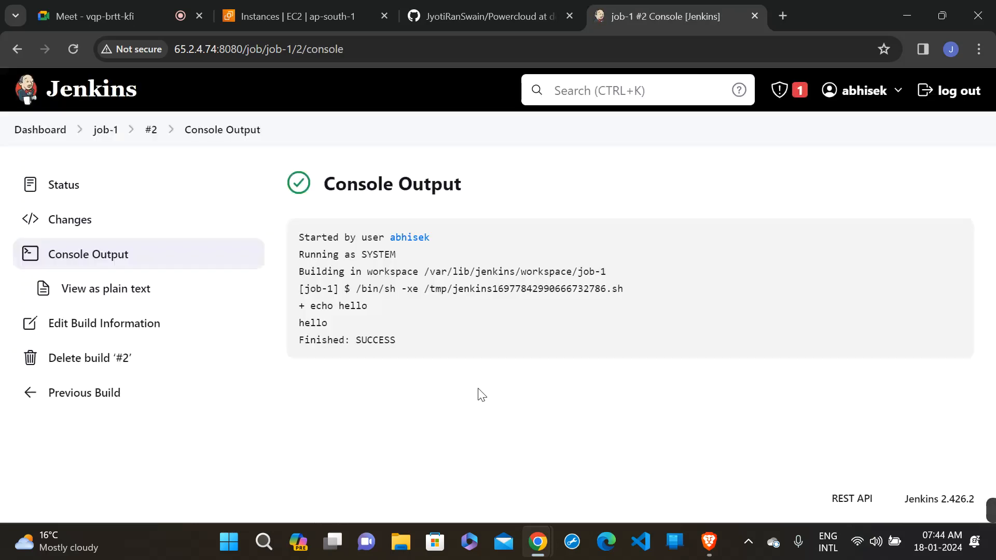
- Create a new Pipeline project named job-2 from the dashboard
{"action": "left_click", "coordinate": [30, 129]}
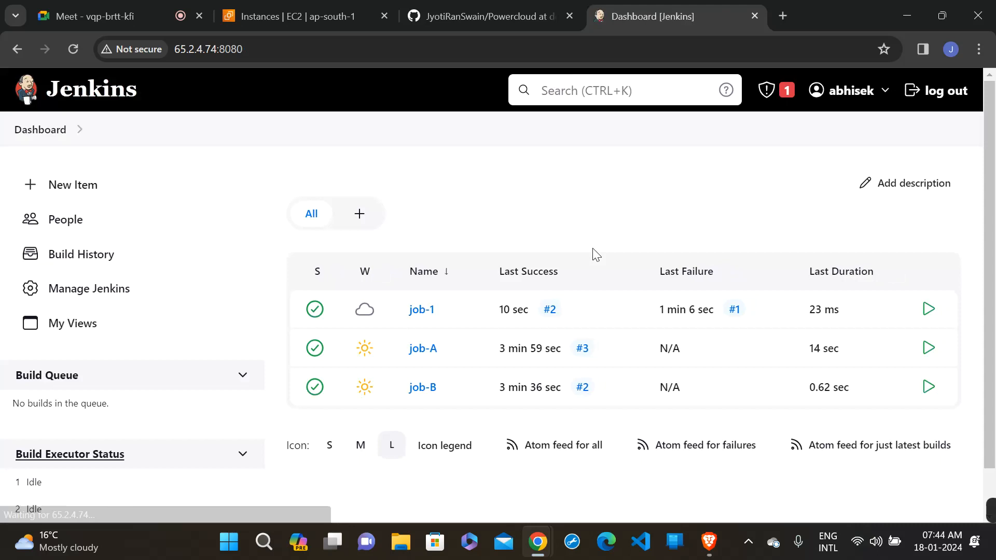
{"action": "left_click", "coordinate": [85, 185]}
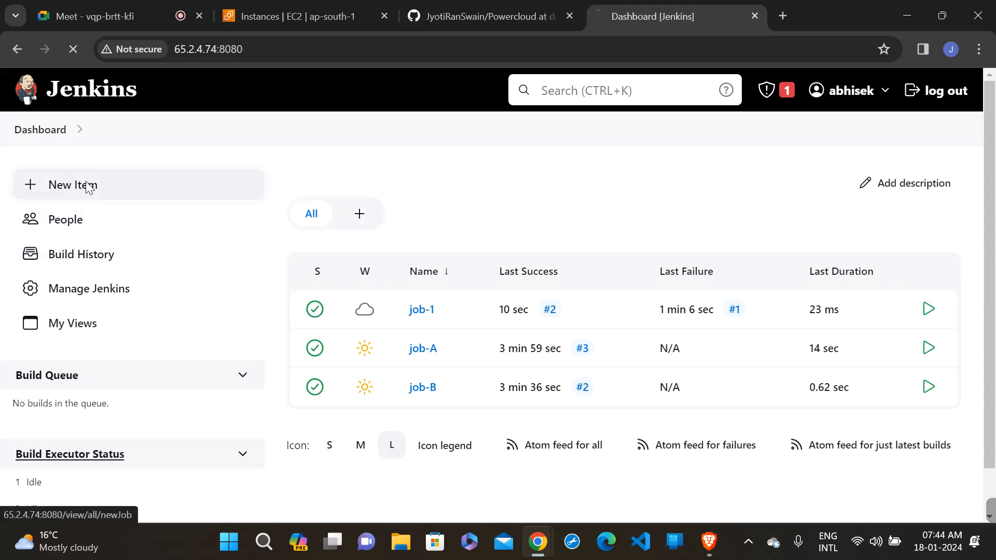
{"action": "left_click", "coordinate": [236, 251]}
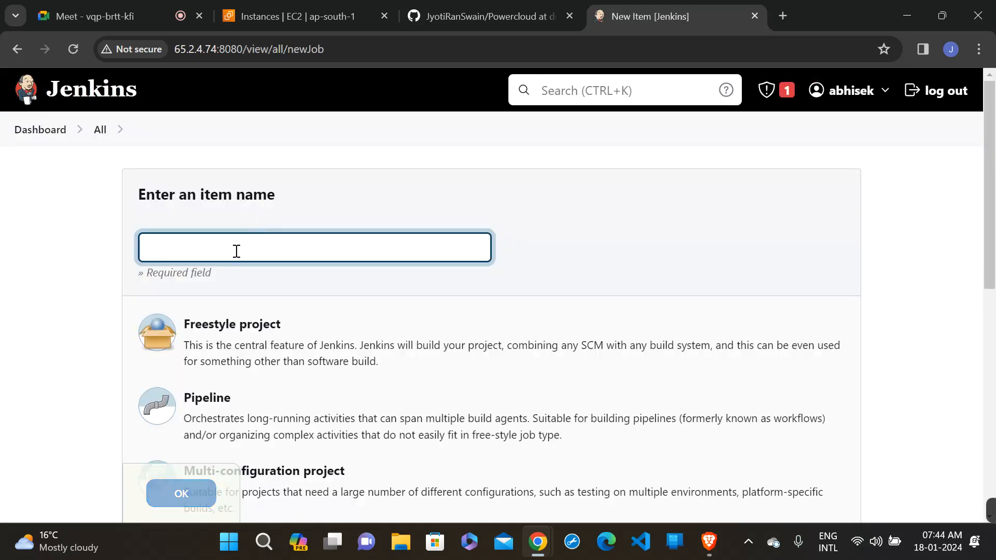
{"action": "type", "text": "job"}
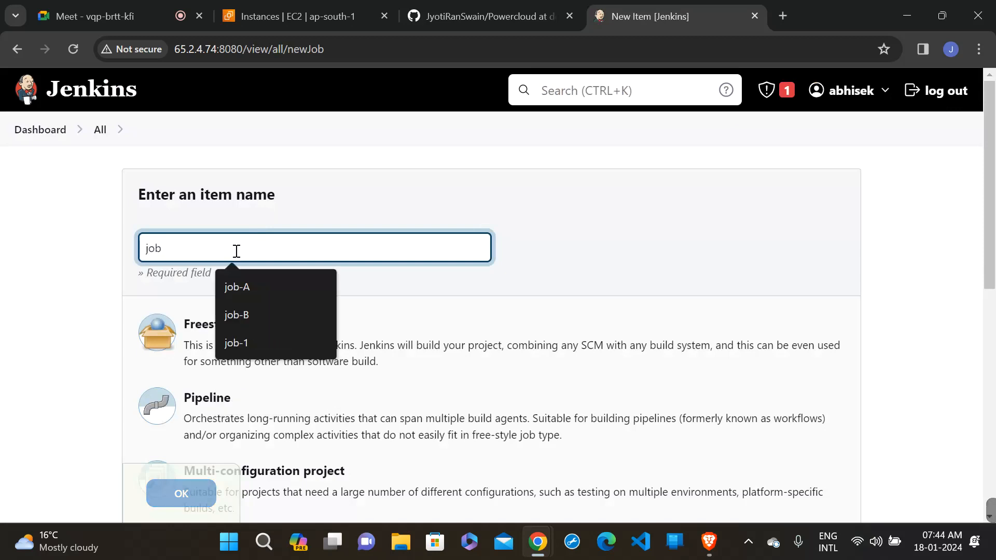
{"action": "type", "text": "-2"}
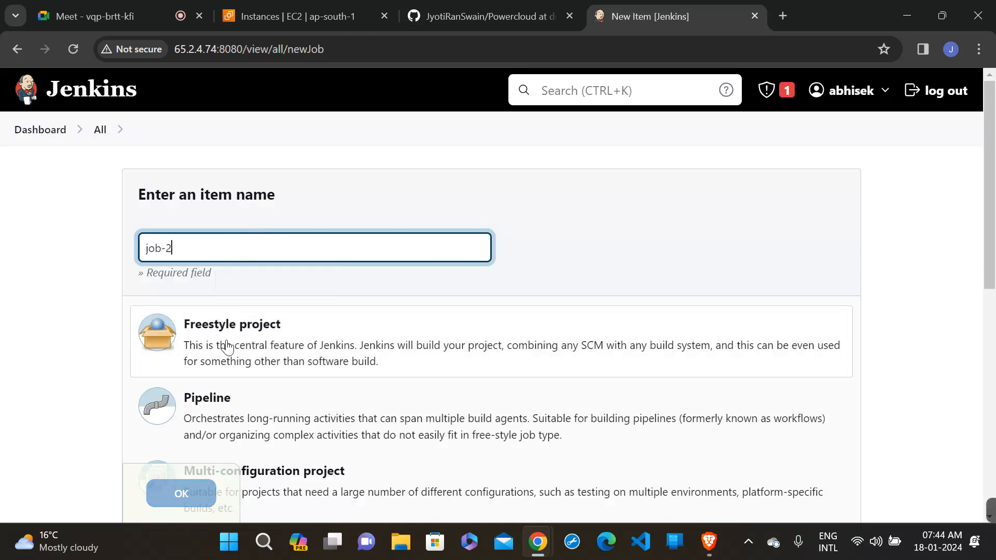
{"action": "left_click", "coordinate": [233, 395]}
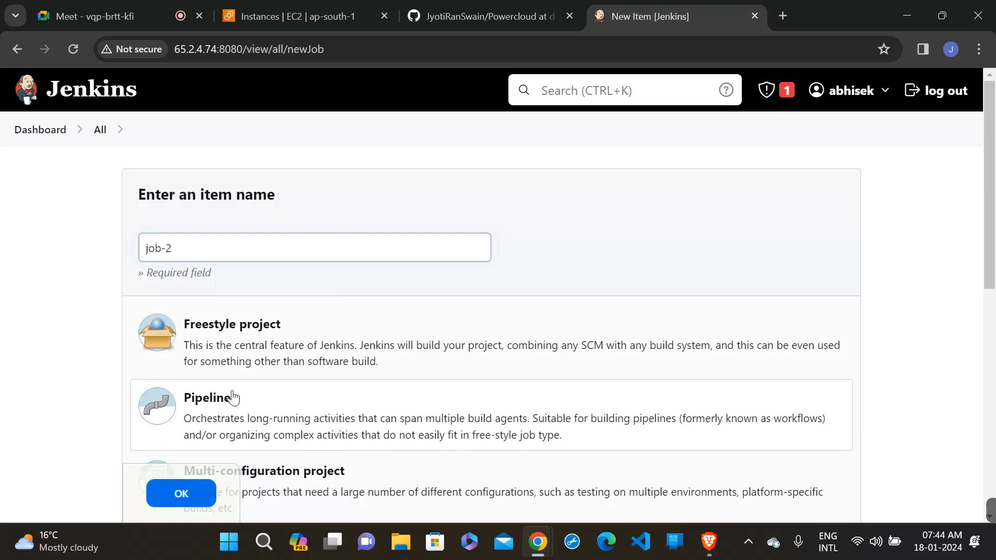
{"action": "left_click", "coordinate": [197, 496]}
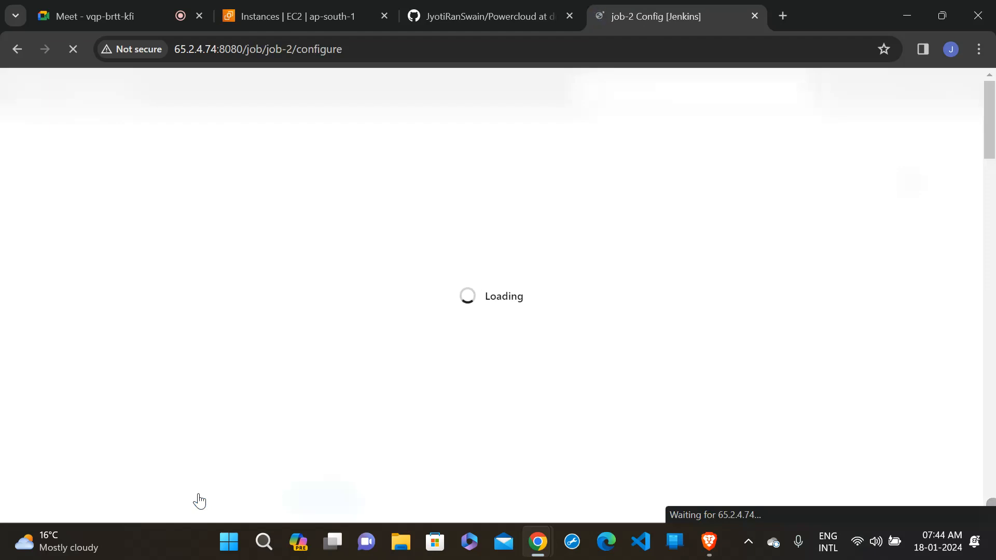
- Load the Hello World sample as job-2's pipeline script, then apply and save the configuration
{"action": "scroll", "coordinate": [199, 501], "scroll_direction": "down", "scroll_amount": 10}
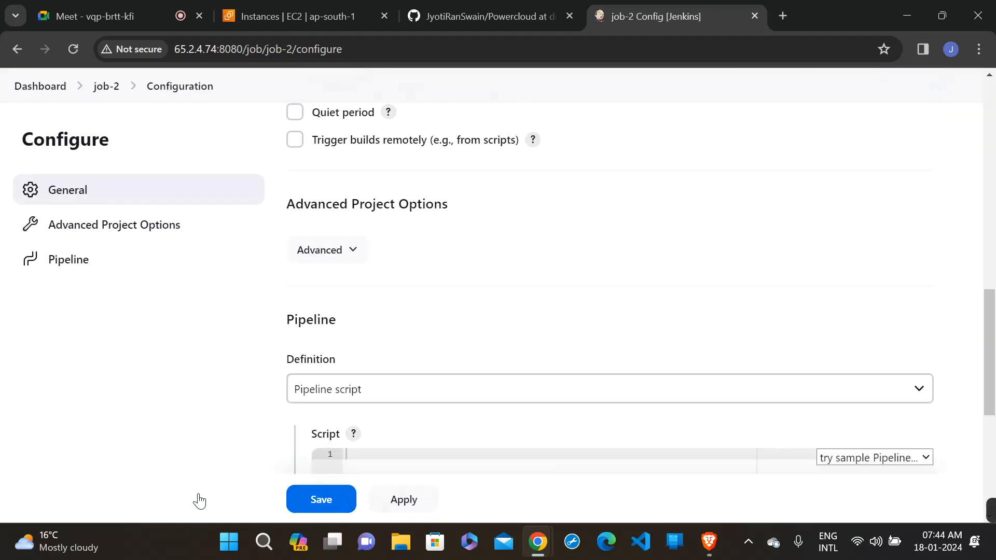
{"action": "left_click", "coordinate": [878, 232]}
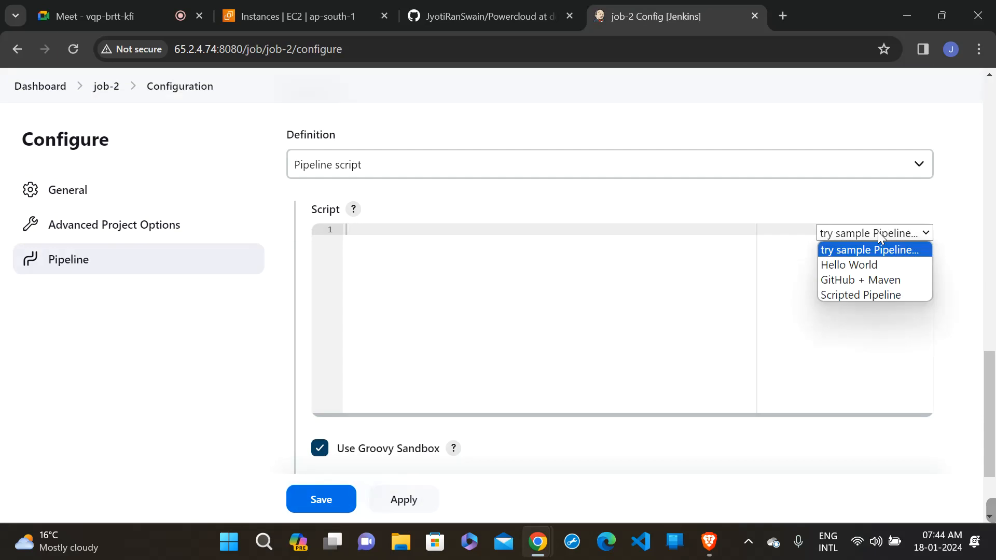
{"action": "left_click", "coordinate": [876, 264]}
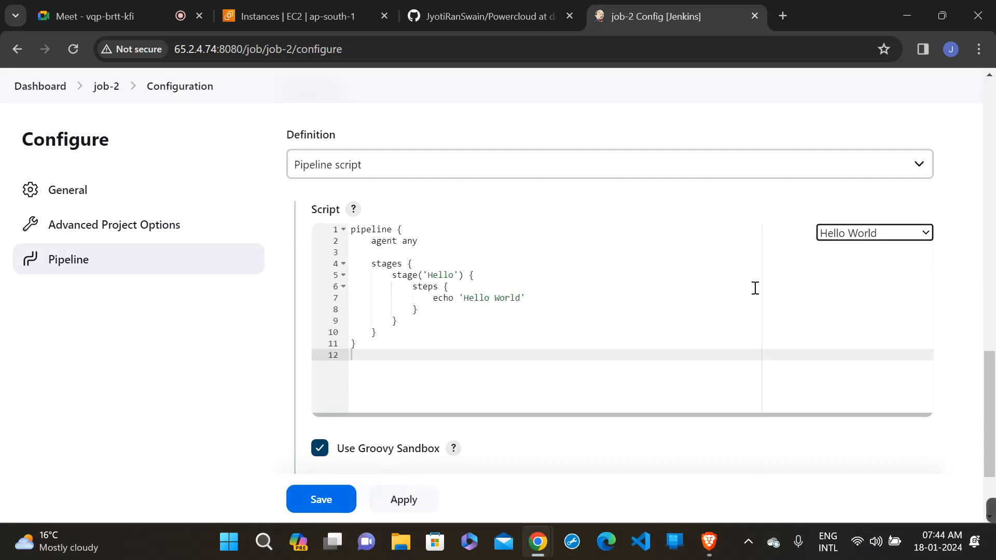
{"action": "scroll", "coordinate": [427, 447], "scroll_direction": "down", "scroll_amount": 2}
{"action": "left_click", "coordinate": [409, 439]}
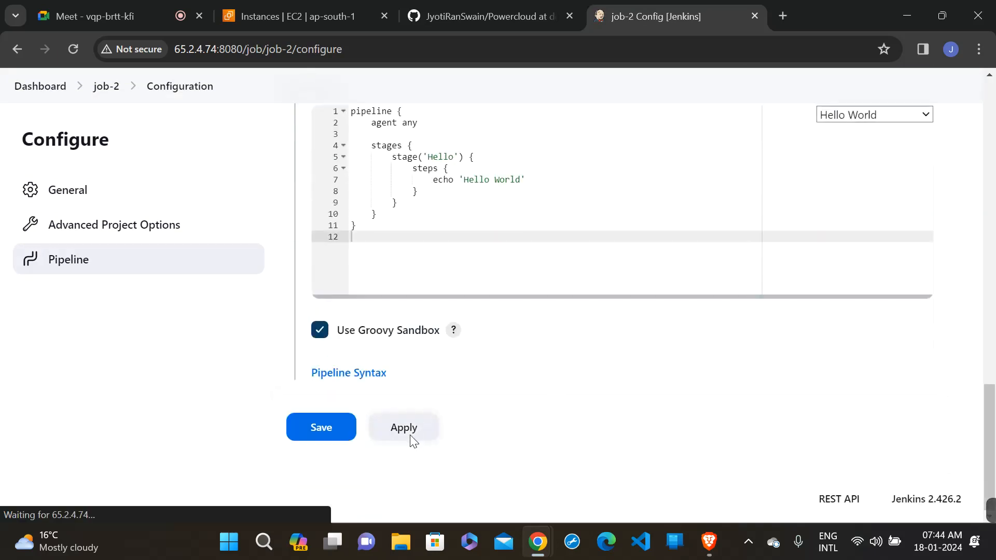
{"action": "left_click", "coordinate": [340, 431]}
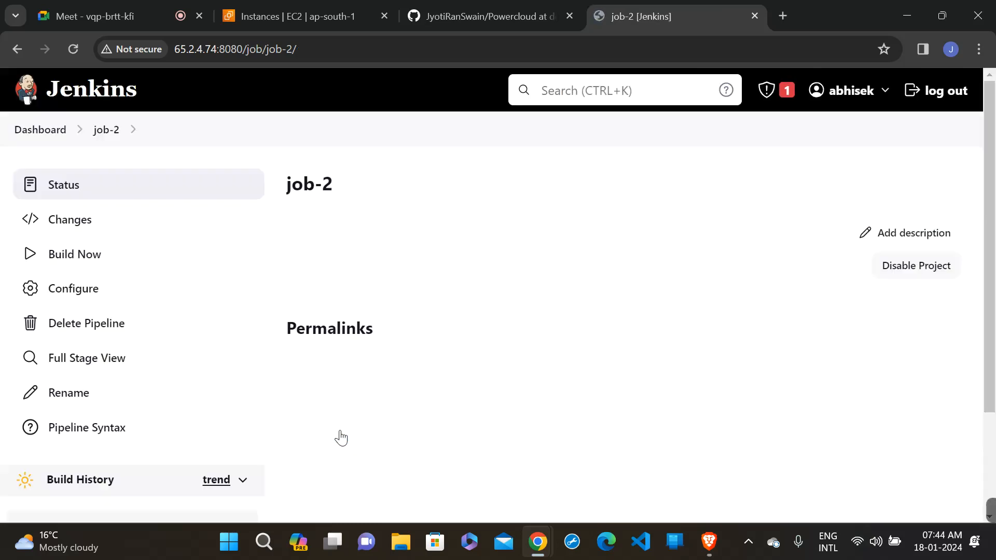
- Open job-1's configuration from the dashboard and add a "Build other projects" post-build action
{"action": "left_click", "coordinate": [38, 130]}
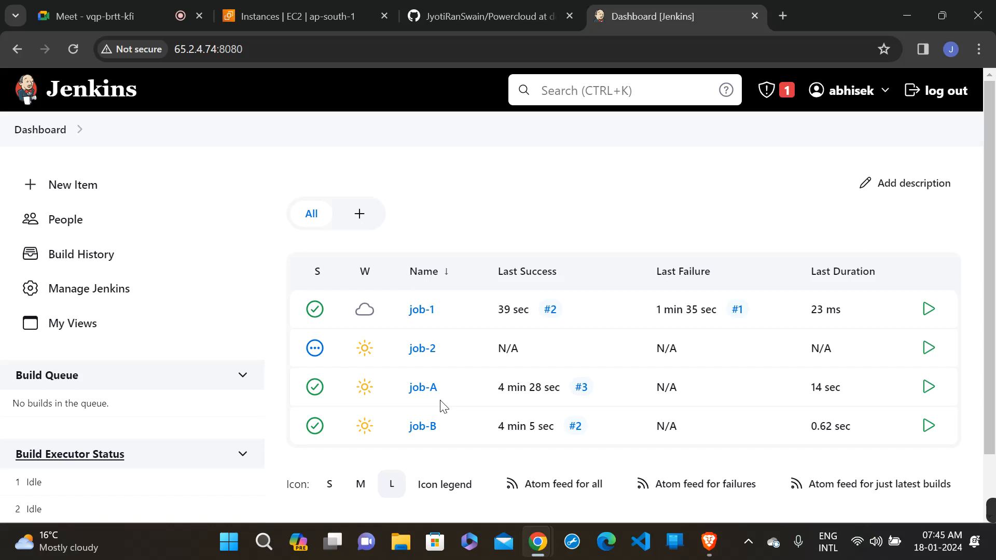
{"action": "left_click", "coordinate": [415, 313]}
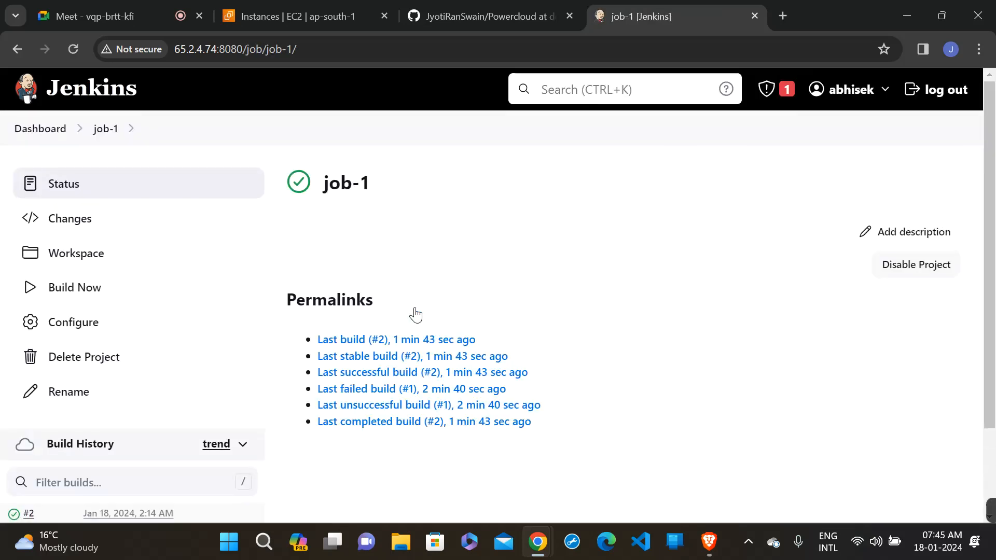
{"action": "scroll", "coordinate": [415, 313], "scroll_direction": "down", "scroll_amount": 1}
{"action": "left_click", "coordinate": [82, 261]}
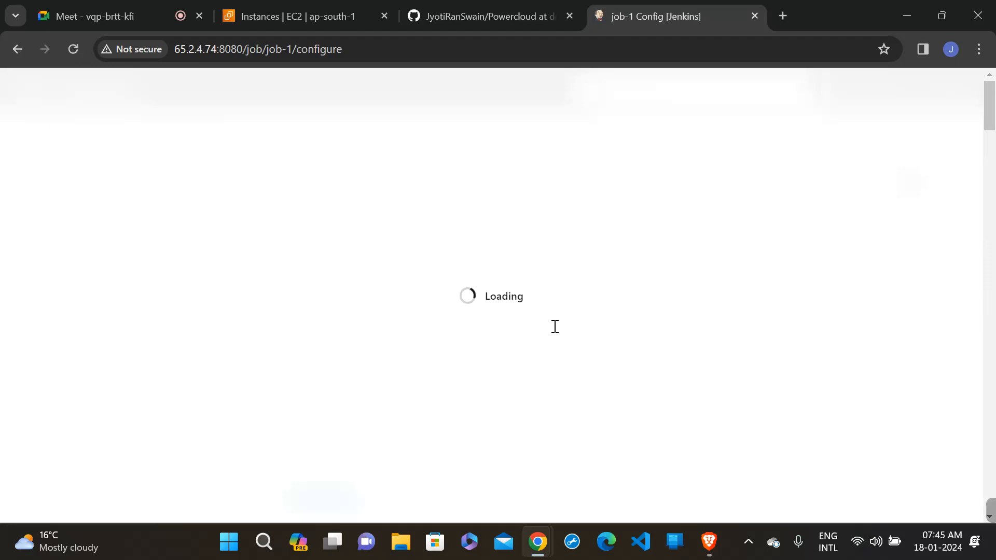
{"action": "scroll", "coordinate": [555, 327], "scroll_direction": "down", "scroll_amount": 20}
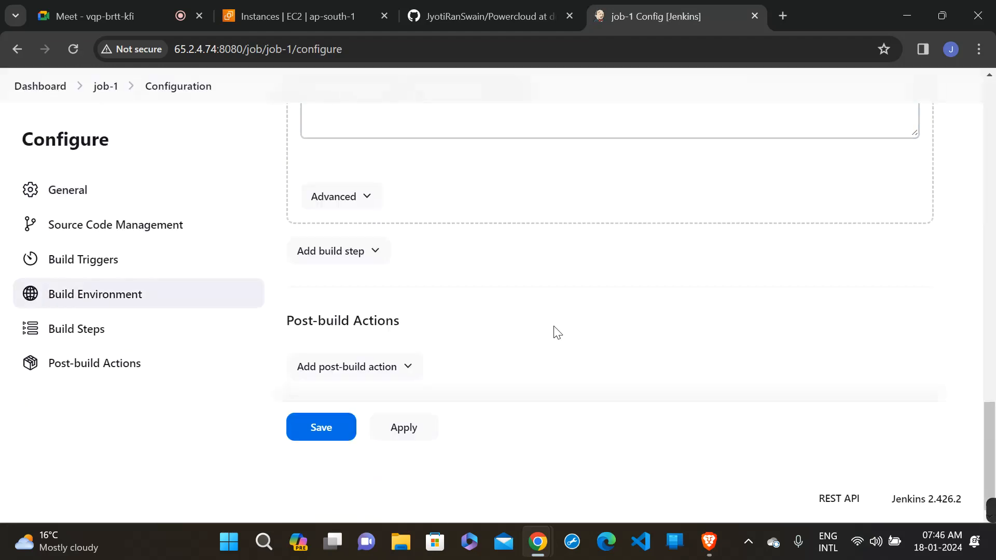
{"action": "left_click", "coordinate": [379, 374]}
{"action": "scroll", "coordinate": [503, 381], "scroll_direction": "down", "scroll_amount": 3}
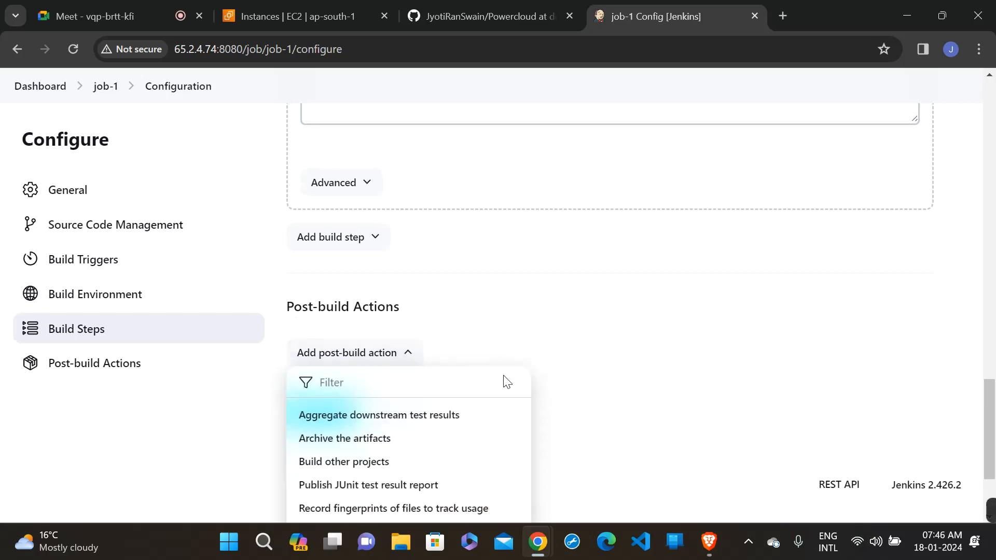
{"action": "scroll", "coordinate": [504, 383], "scroll_direction": "down", "scroll_amount": 1}
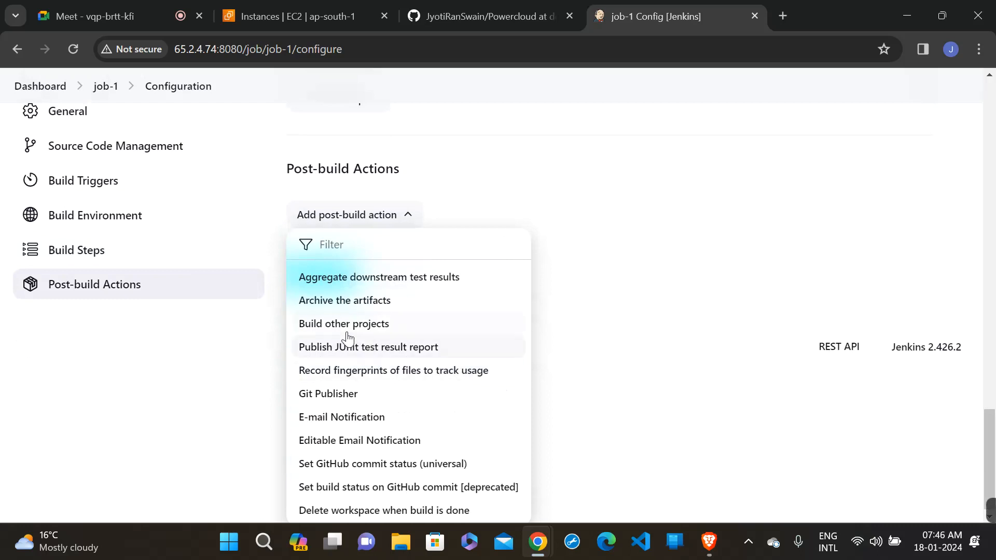
{"action": "left_click", "coordinate": [402, 337]}
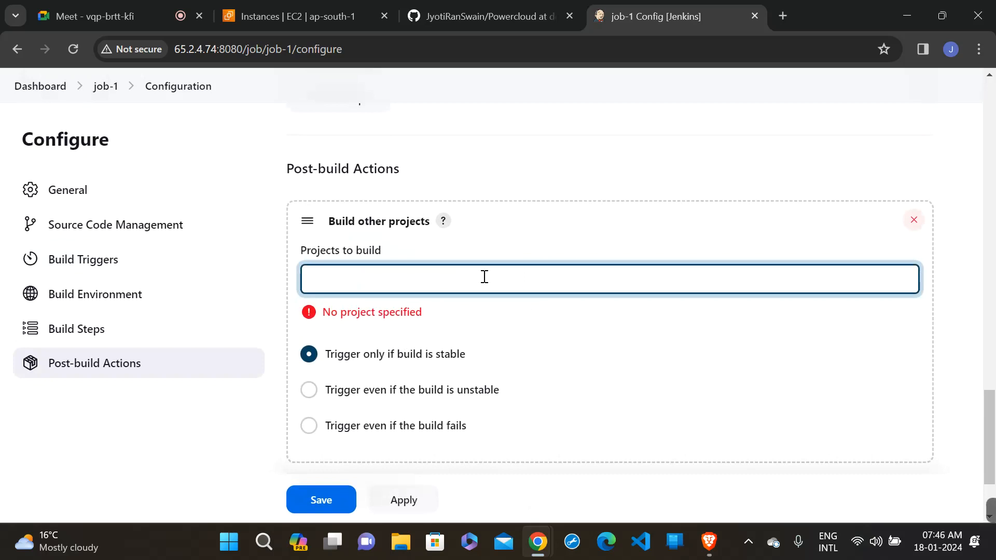
- Set job-2 as the project to build after job-1, without a trailing comma, then apply and save the configuration
{"action": "type", "text": "job"}
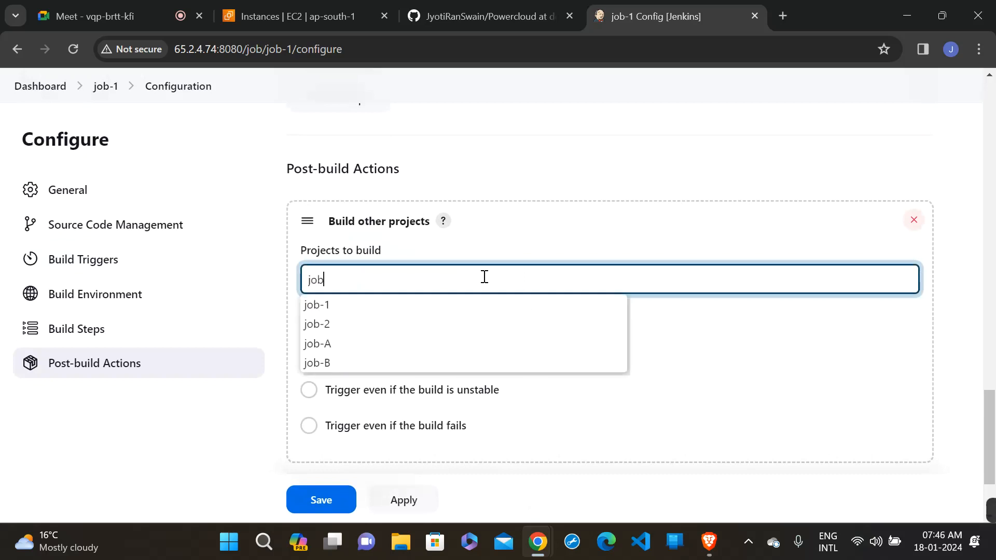
{"action": "left_click", "coordinate": [322, 328]}
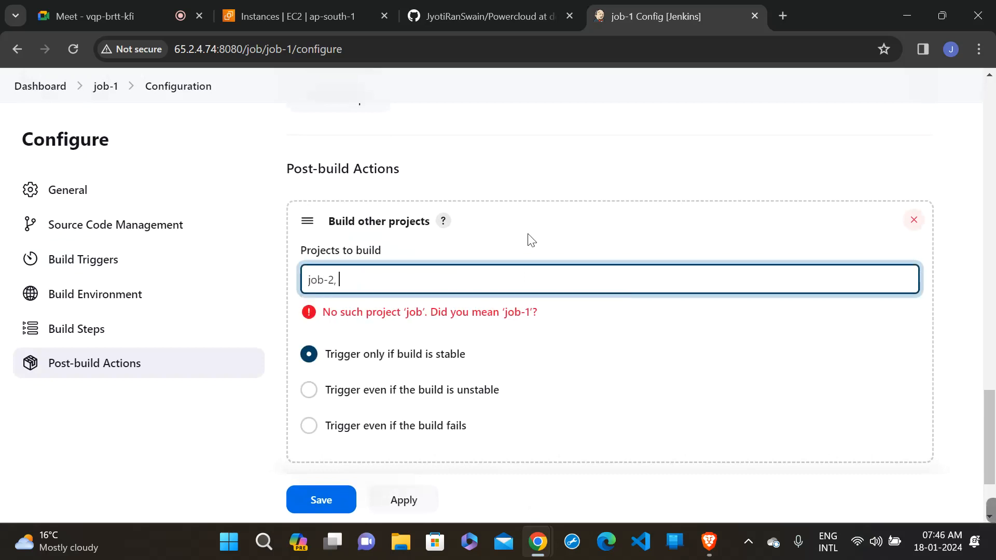
{"action": "key", "text": "BackSpace"}
{"action": "left_click", "coordinate": [742, 390]}
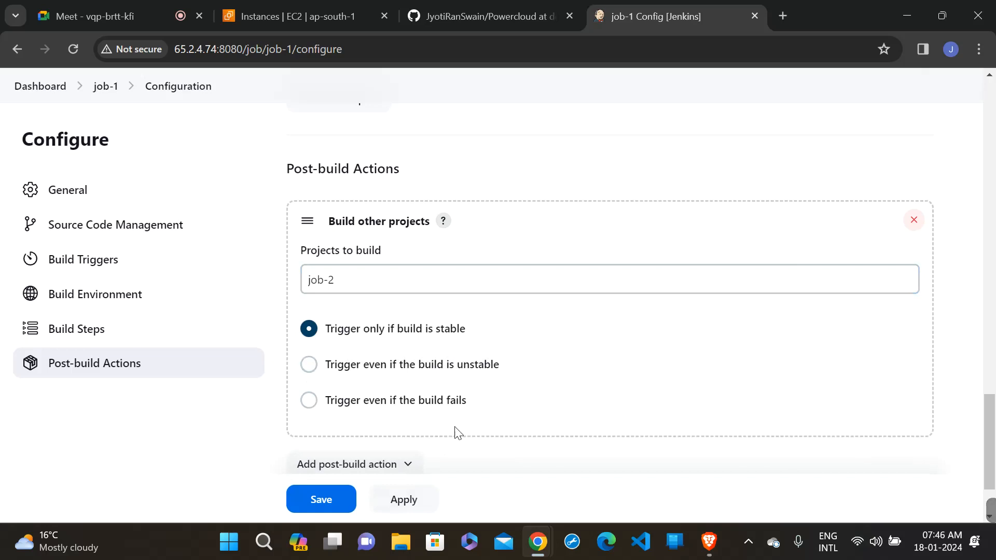
{"action": "left_click", "coordinate": [392, 499]}
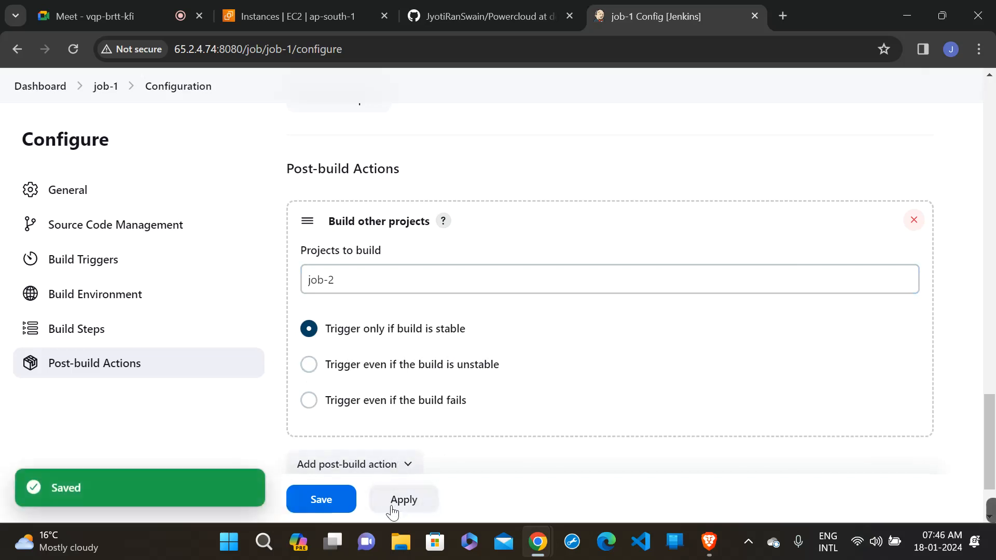
{"action": "left_click", "coordinate": [339, 500]}
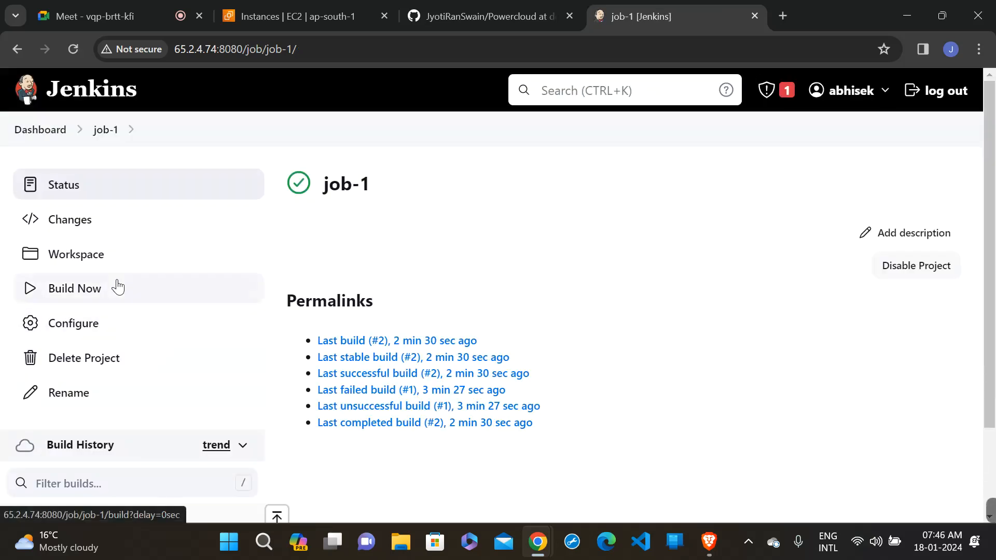
- Run a new build of job-1 and check its build history
{"action": "left_click", "coordinate": [118, 287]}
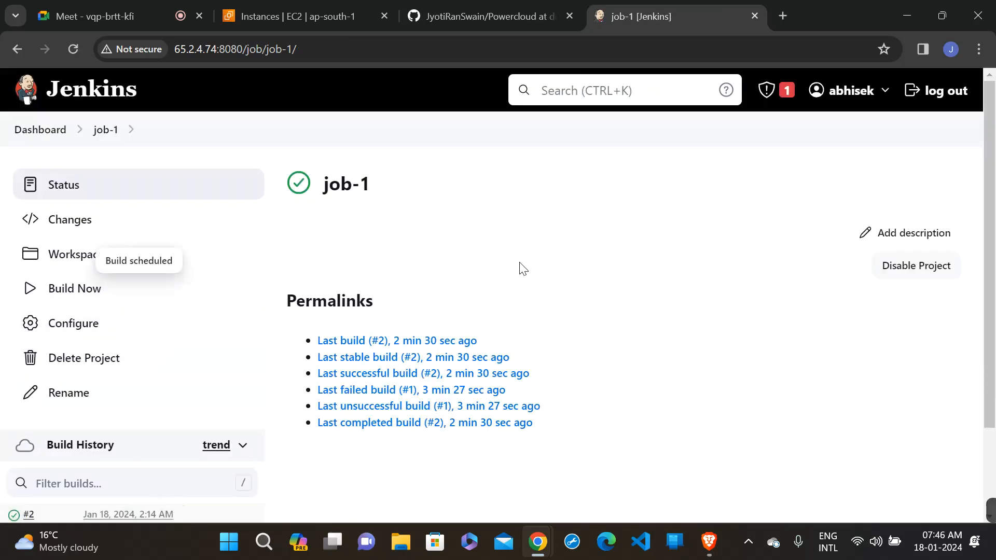
{"action": "scroll", "coordinate": [519, 269], "scroll_direction": "down", "scroll_amount": 1}
{"action": "scroll", "coordinate": [523, 269], "scroll_direction": "down", "scroll_amount": 2}
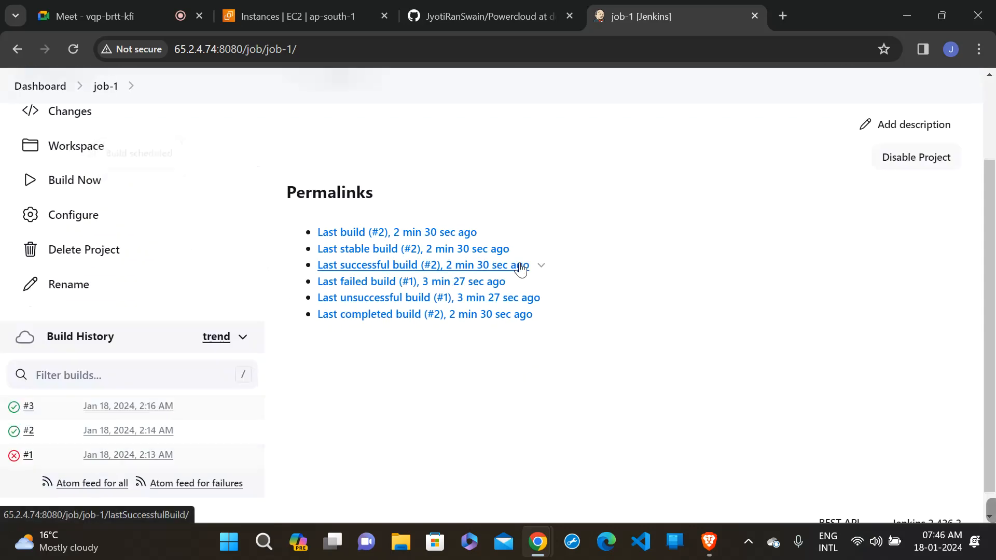
{"action": "scroll", "coordinate": [566, 244], "scroll_direction": "up", "scroll_amount": 2}
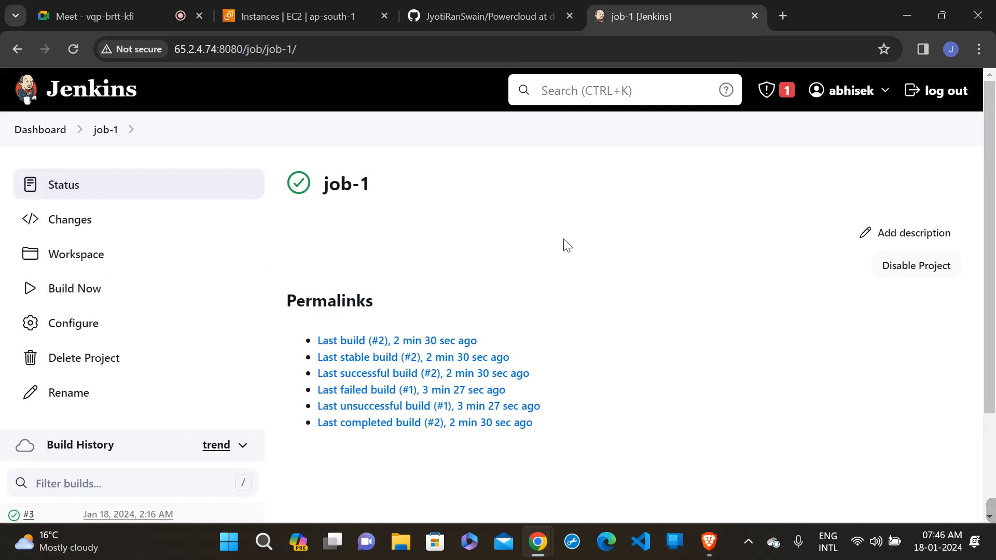
- Open job-2 from the dashboard and inspect its Stage View and build history for the triggered run
{"action": "left_click", "coordinate": [36, 131]}
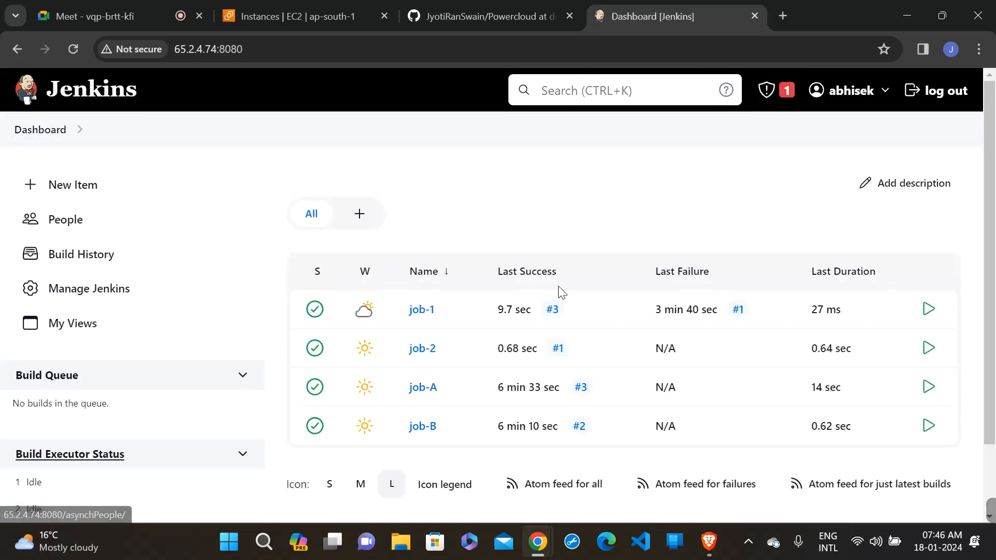
{"action": "left_click", "coordinate": [415, 357]}
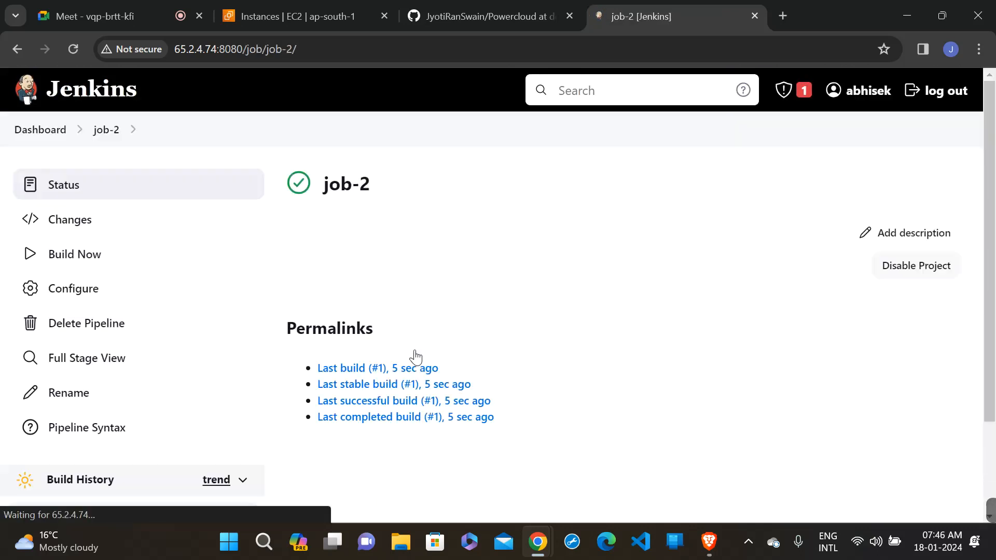
{"action": "scroll", "coordinate": [414, 356], "scroll_direction": "down", "scroll_amount": 3}
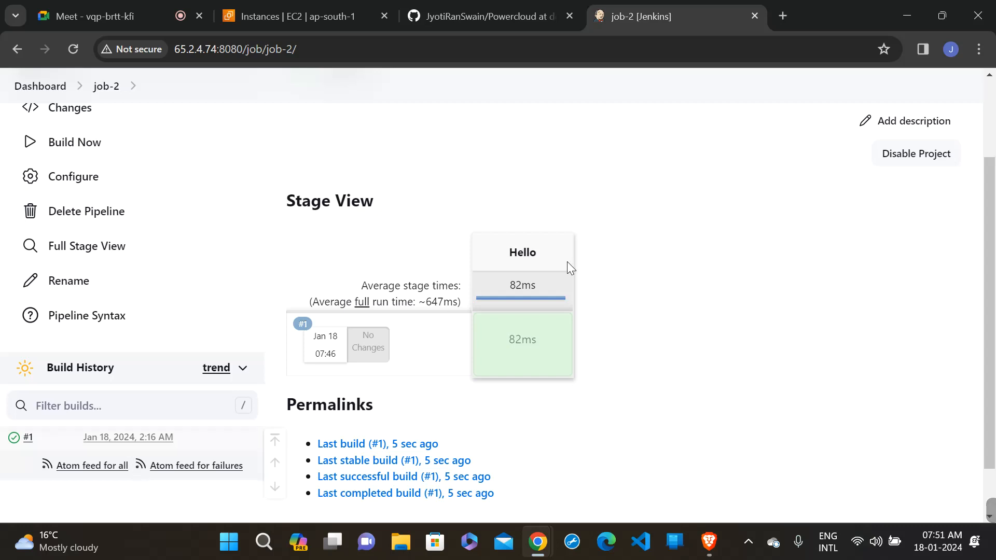
{"action": "scroll", "coordinate": [667, 251], "scroll_direction": "up", "scroll_amount": 2}
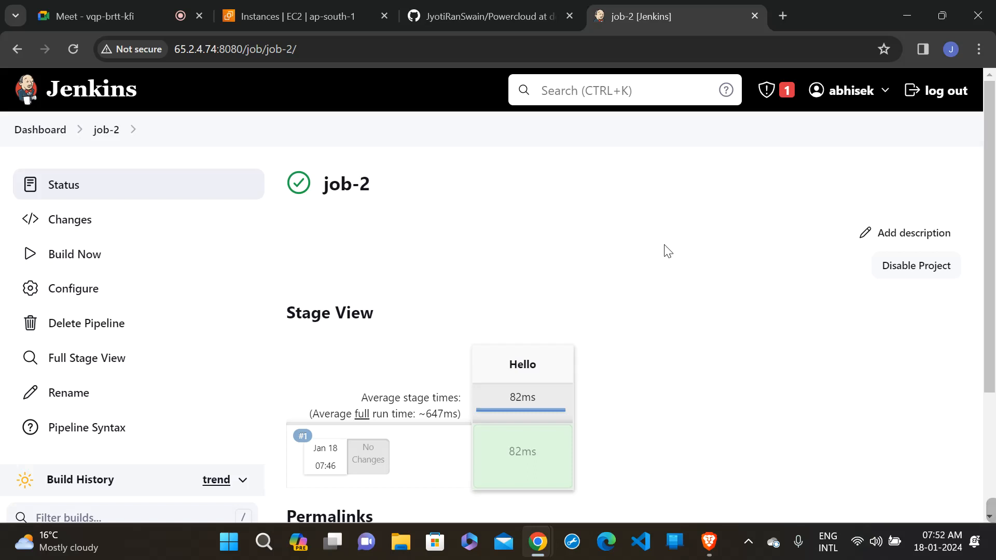
- Return to the dashboard and review the latest build status of all jobs
{"action": "left_click", "coordinate": [59, 136]}
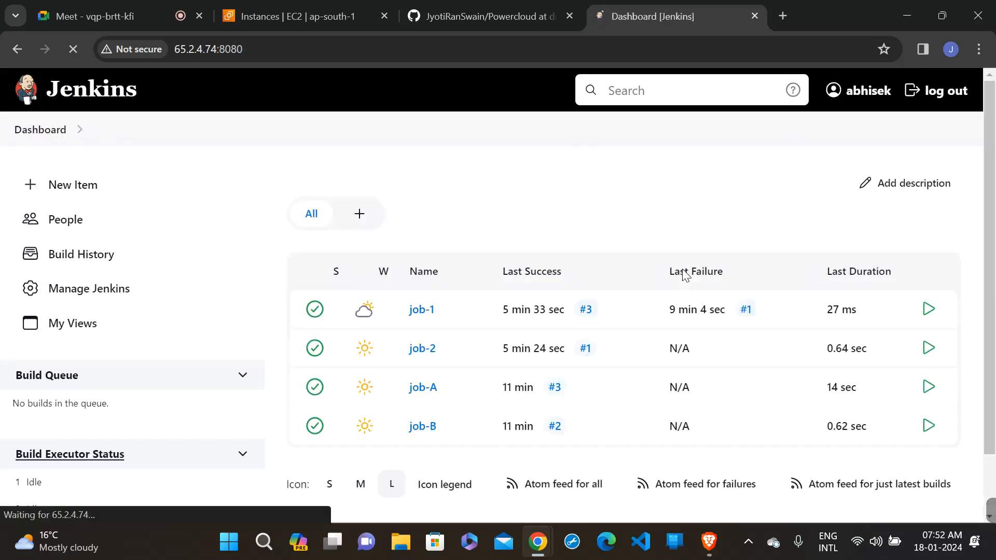
{"action": "scroll", "coordinate": [683, 275], "scroll_direction": "down", "scroll_amount": 2}
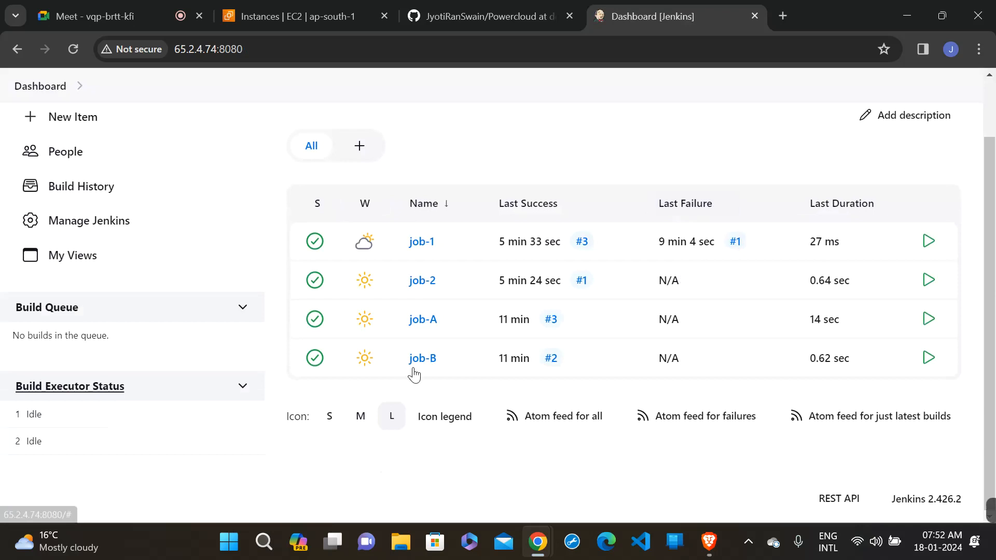
{"action": "scroll", "coordinate": [645, 182], "scroll_direction": "up", "scroll_amount": 2}
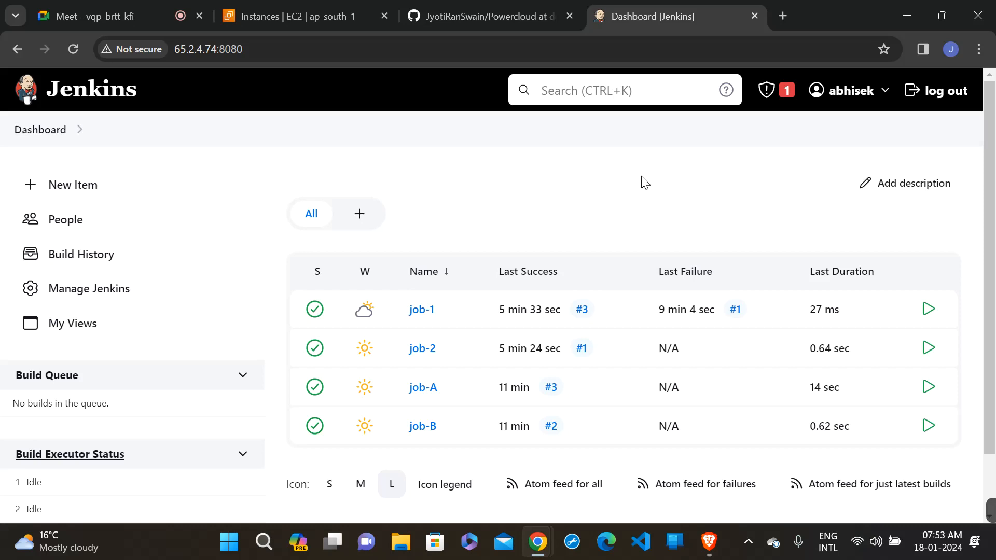
{"action": "scroll", "coordinate": [644, 156], "scroll_direction": "down", "scroll_amount": 2}
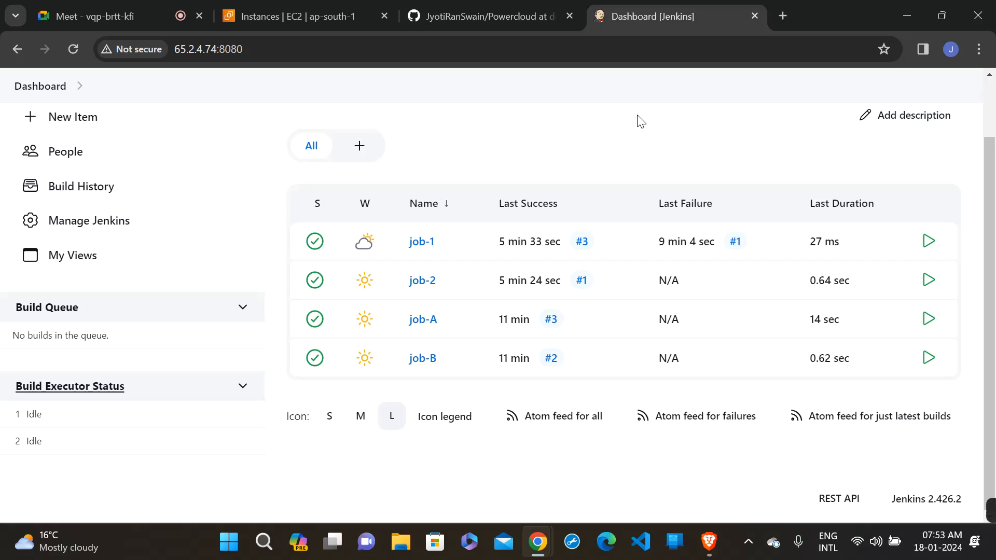
- Switch to the Powercloud repository on GitHub, change to the dev1.1 branch and open its Jenkinsfile
{"action": "left_click", "coordinate": [465, 22]}
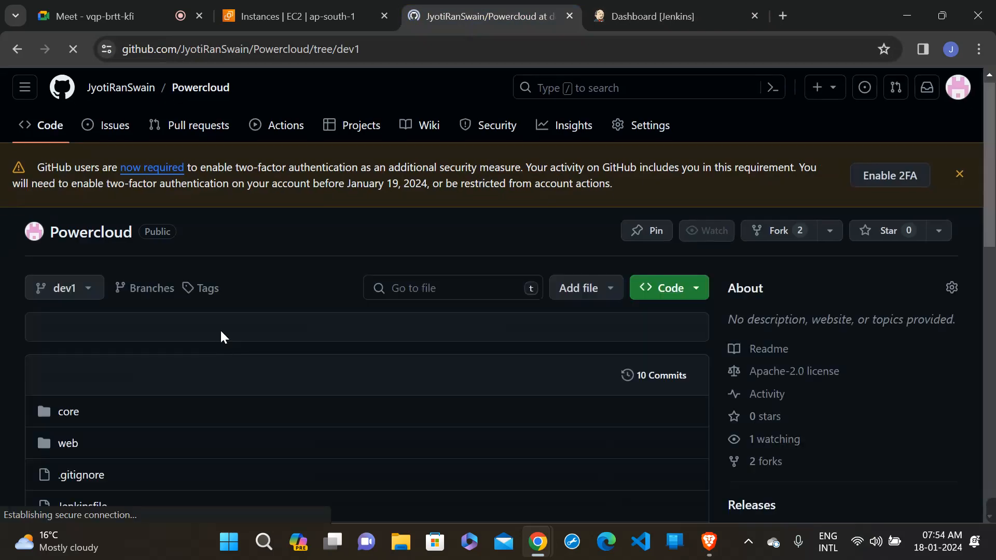
{"action": "scroll", "coordinate": [220, 332], "scroll_direction": "down", "scroll_amount": 2}
{"action": "left_click", "coordinate": [68, 218]}
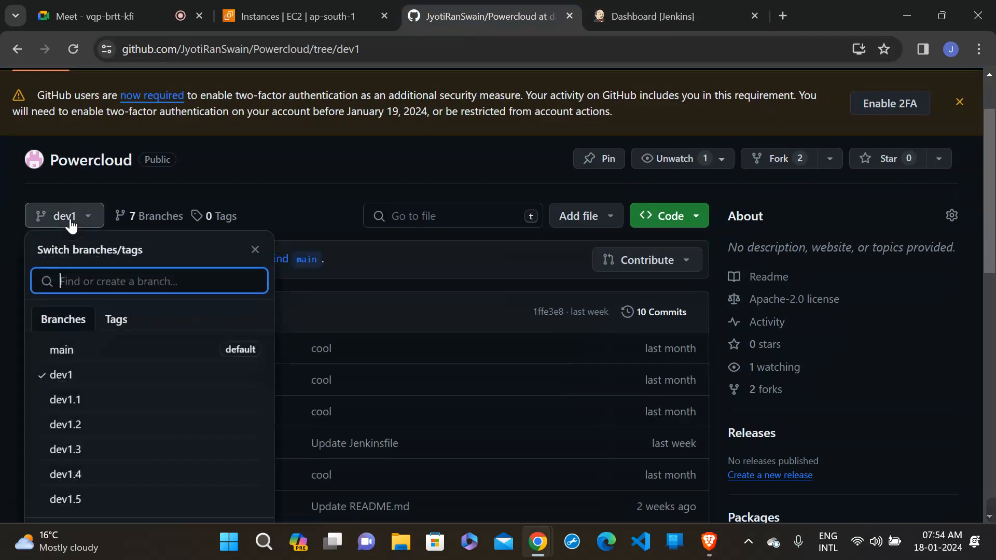
{"action": "left_click", "coordinate": [104, 399]}
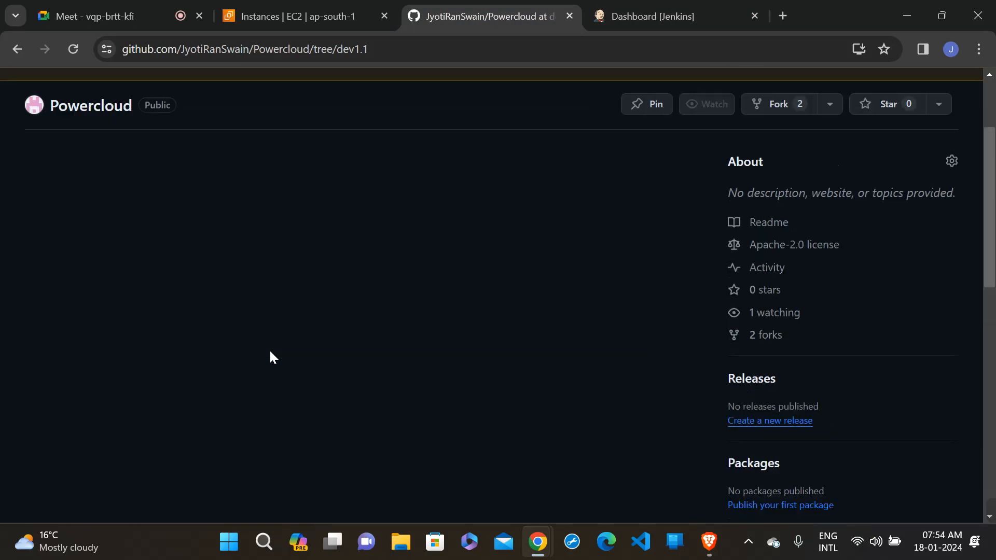
{"action": "scroll", "coordinate": [193, 357], "scroll_direction": "down", "scroll_amount": 3}
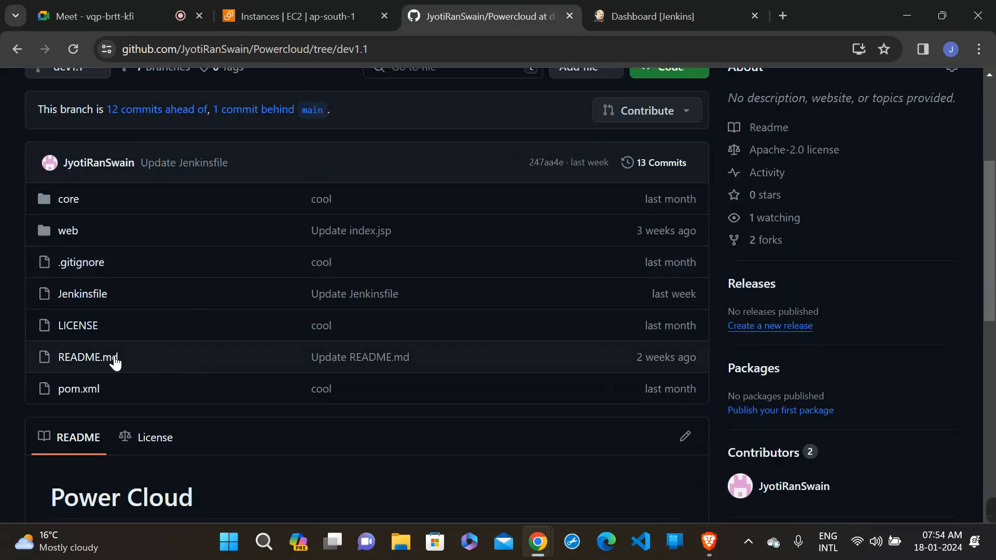
{"action": "left_click", "coordinate": [67, 302]}
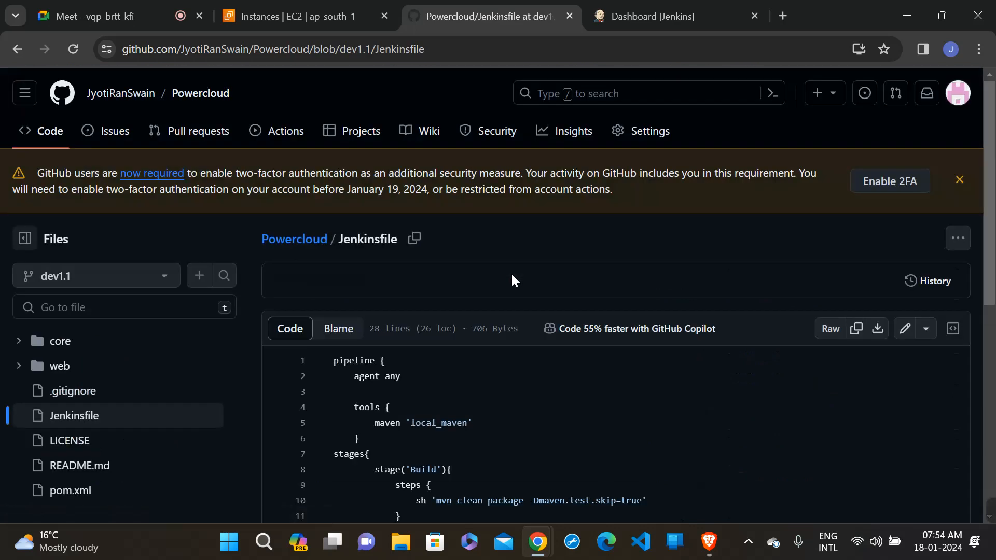
- Examine the Jenkinsfile's Deployments stage, highlighting the sshagent block and the server IP address in the scp command
{"action": "scroll", "coordinate": [512, 281], "scroll_direction": "down", "scroll_amount": 6}
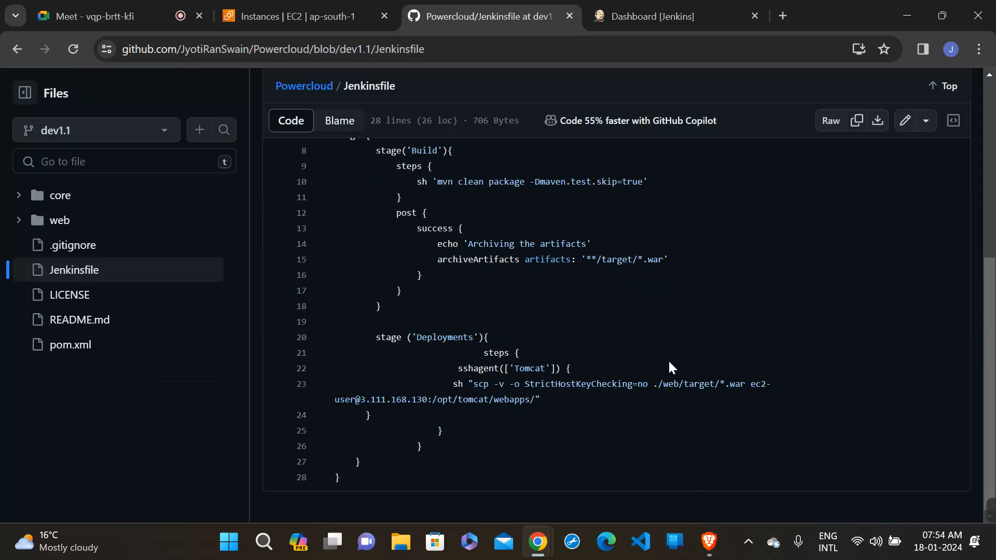
{"action": "left_click_drag", "start_coordinate": [361, 399], "coordinate": [420, 405]}
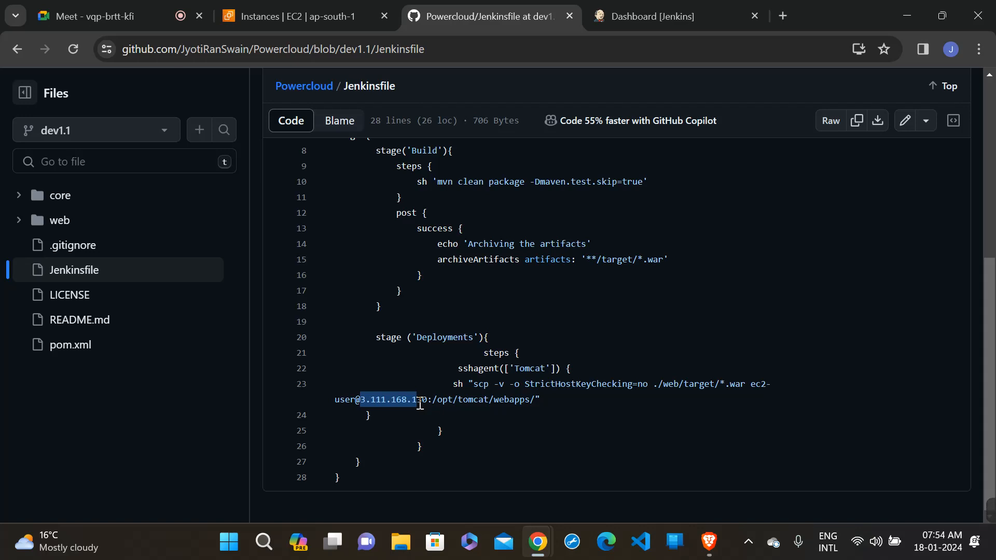
{"action": "left_click", "coordinate": [485, 355]}
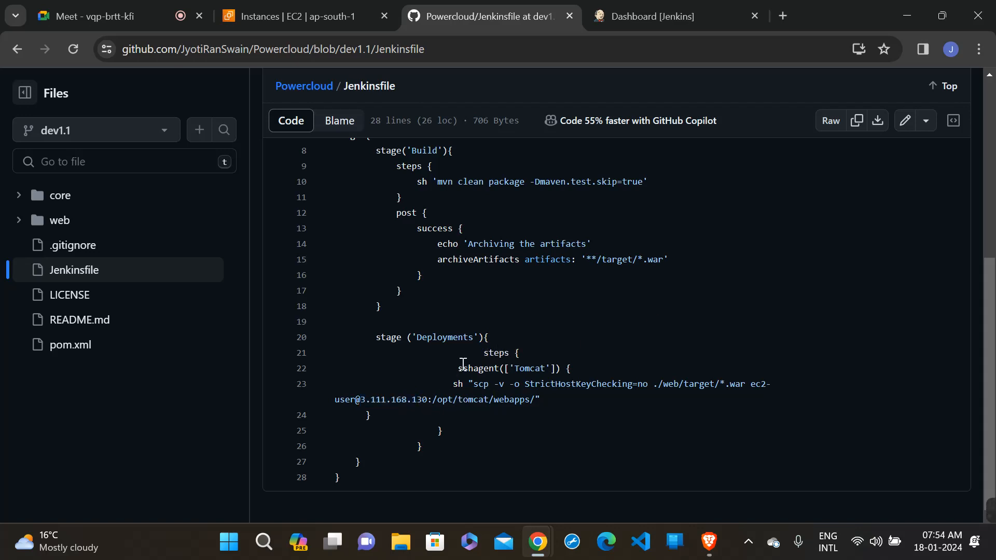
{"action": "left_click_drag", "start_coordinate": [458, 366], "coordinate": [509, 480]}
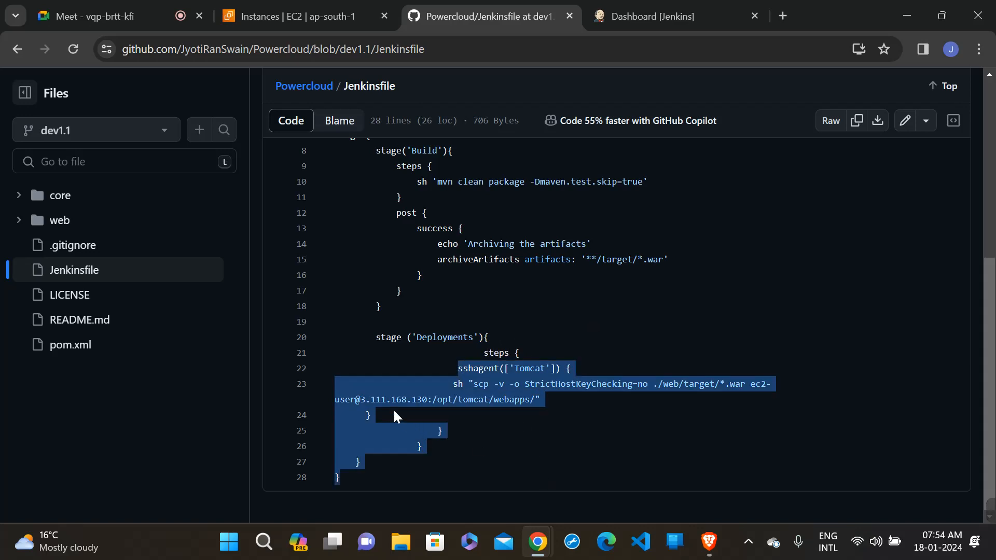
{"action": "left_click", "coordinate": [381, 401]}
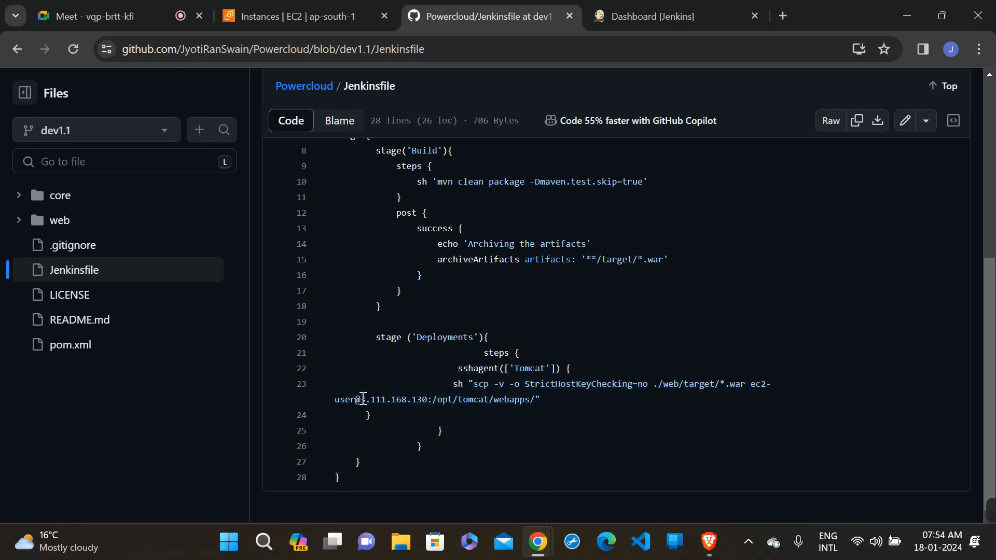
{"action": "left_click_drag", "start_coordinate": [364, 398], "coordinate": [421, 394]}
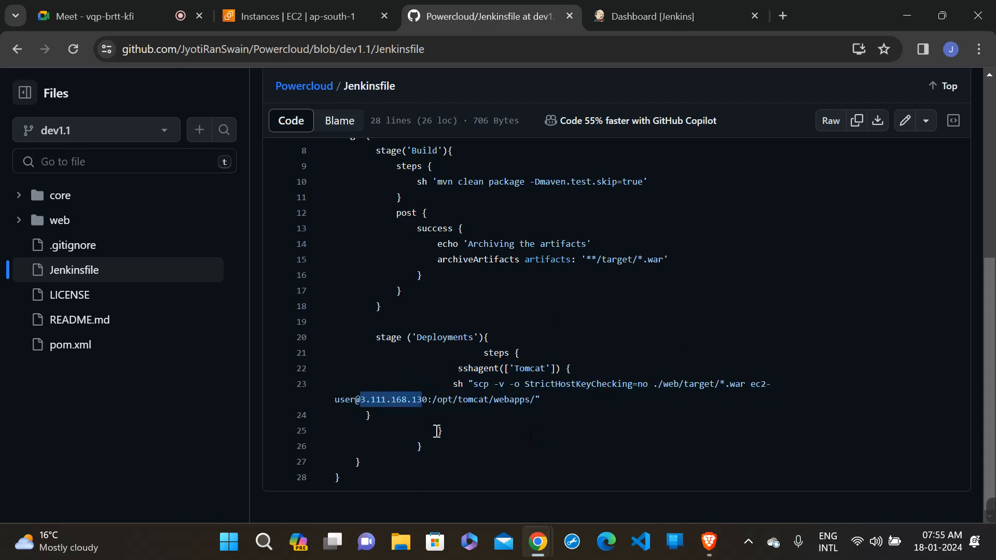
{"action": "left_click", "coordinate": [382, 400]}
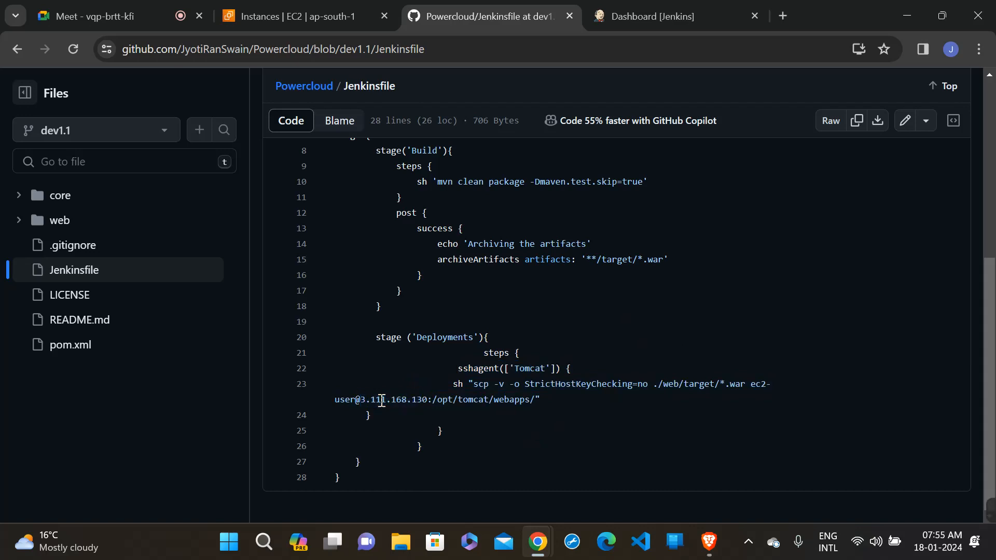
- Examine the scp command in the Deployments stage, highlighting the server IP address, the StrictHostKeyChecking option and the Tomcat webapps destination path
{"action": "left_click_drag", "start_coordinate": [365, 400], "coordinate": [435, 400]}
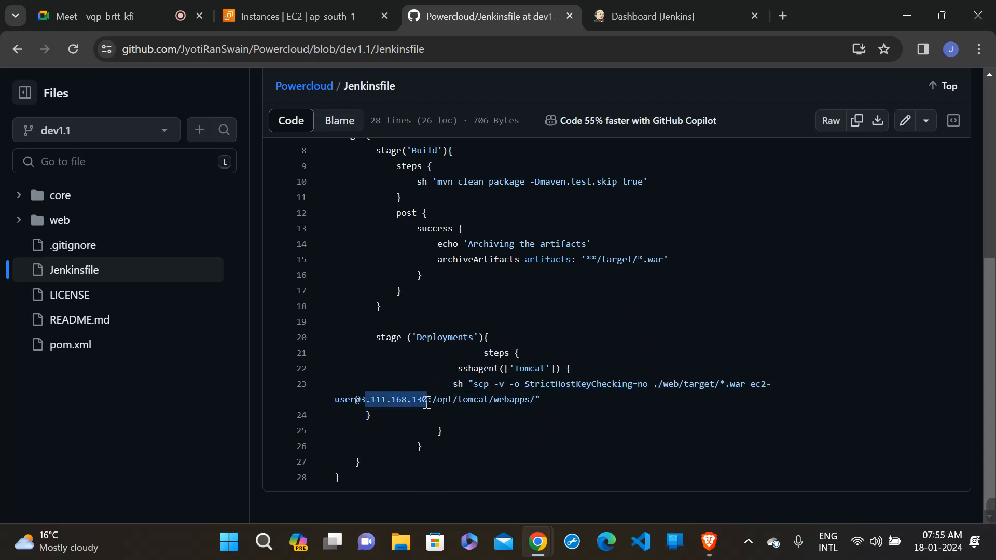
{"action": "left_click", "coordinate": [427, 404]}
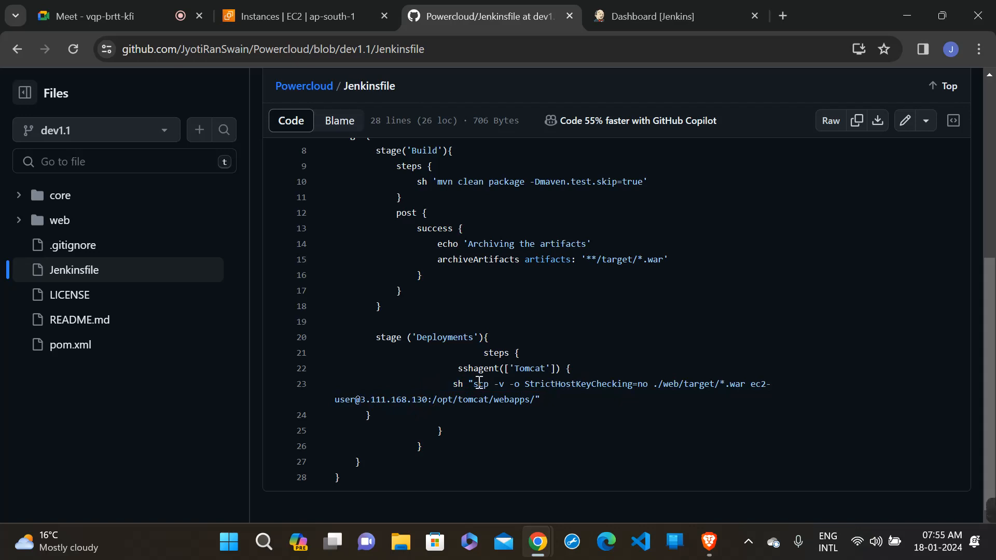
{"action": "left_click_drag", "start_coordinate": [478, 384], "coordinate": [556, 384]}
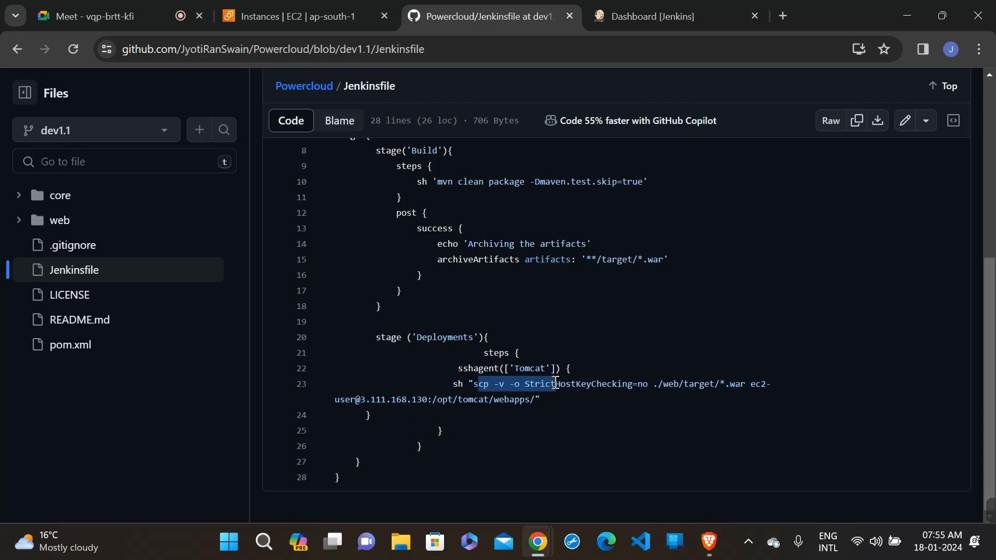
{"action": "left_click", "coordinate": [556, 384]}
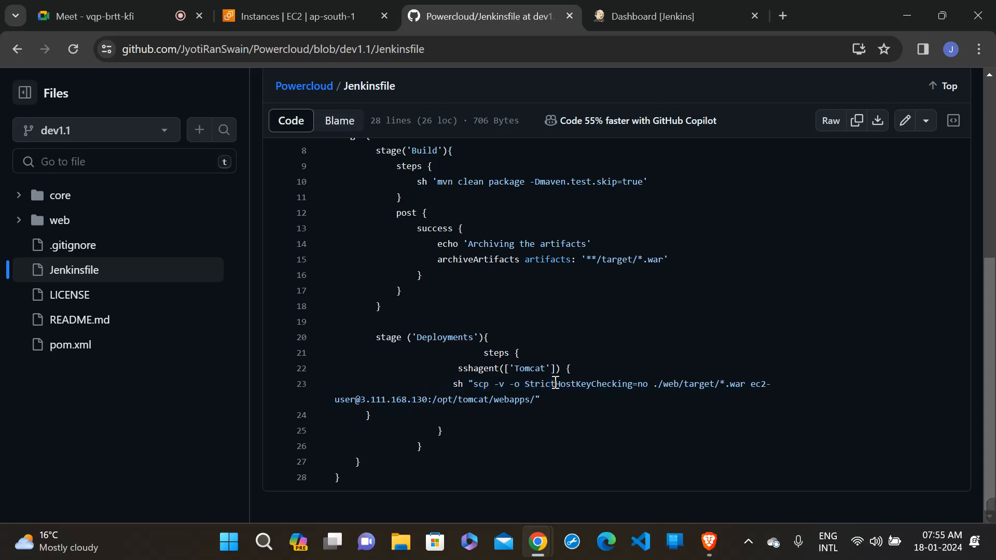
{"action": "double_click", "coordinate": [472, 388]}
{"action": "left_click_drag", "start_coordinate": [472, 387], "coordinate": [668, 378]}
{"action": "left_click_drag", "start_coordinate": [423, 400], "coordinate": [485, 399]}
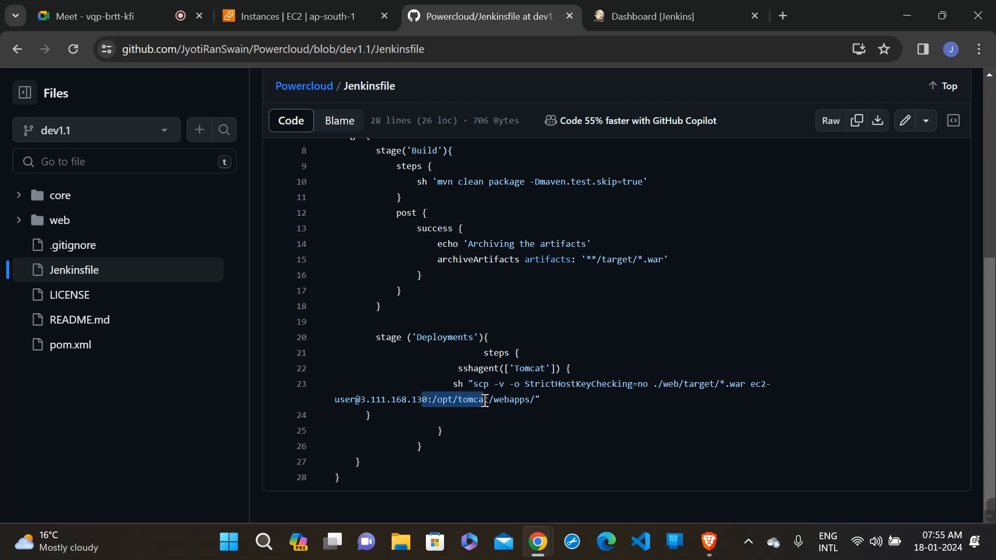
{"action": "left_click", "coordinate": [485, 399]}
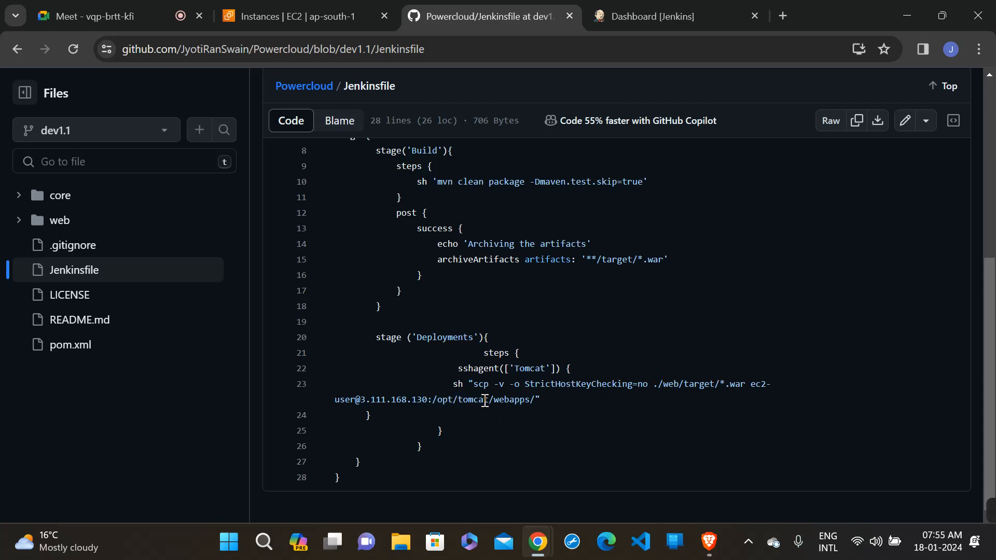
{"action": "scroll", "coordinate": [485, 401], "scroll_direction": "up", "scroll_amount": 5}
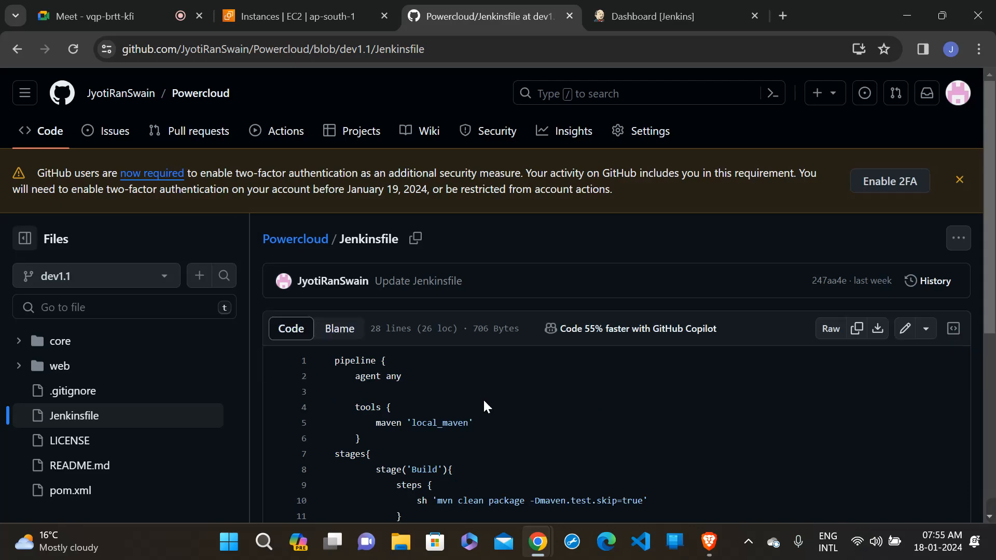
{"action": "scroll", "coordinate": [483, 399], "scroll_direction": "down", "scroll_amount": 2}
{"action": "scroll", "coordinate": [483, 399], "scroll_direction": "down", "scroll_amount": 3}
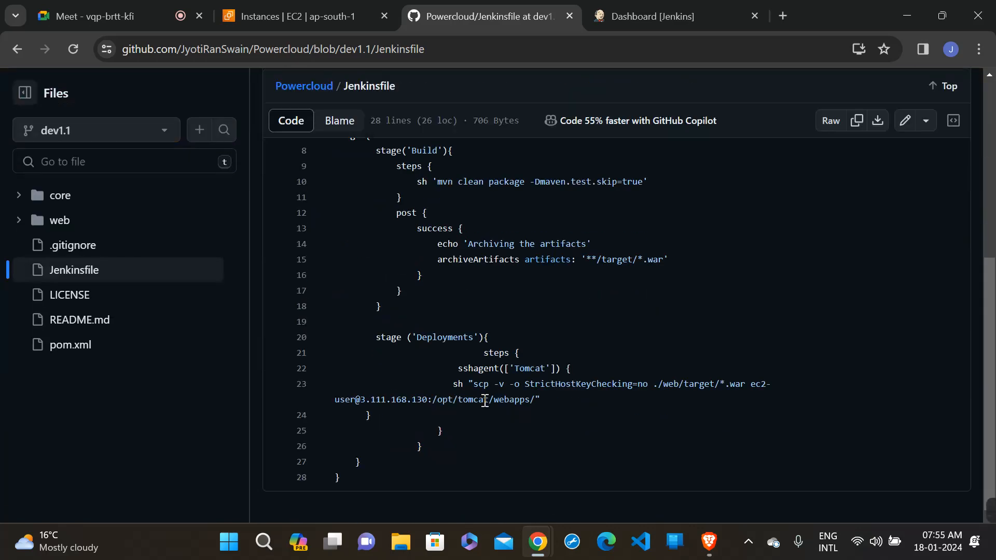
{"action": "scroll", "coordinate": [486, 401], "scroll_direction": "up", "scroll_amount": 6}
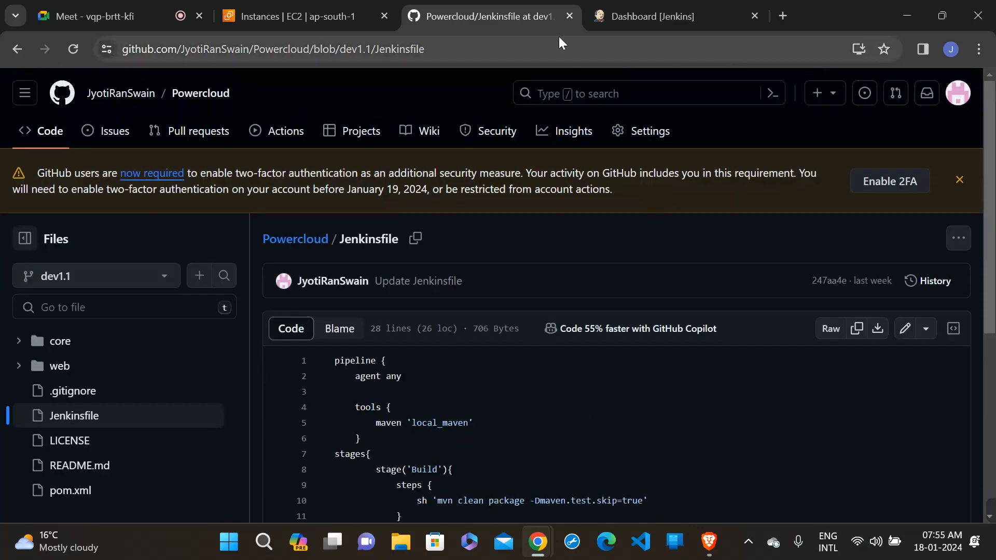
- Glance at the Jenkins dashboard, return to the Jenkinsfile on GitHub and change to the dev1 branch
{"action": "left_click", "coordinate": [643, 2]}
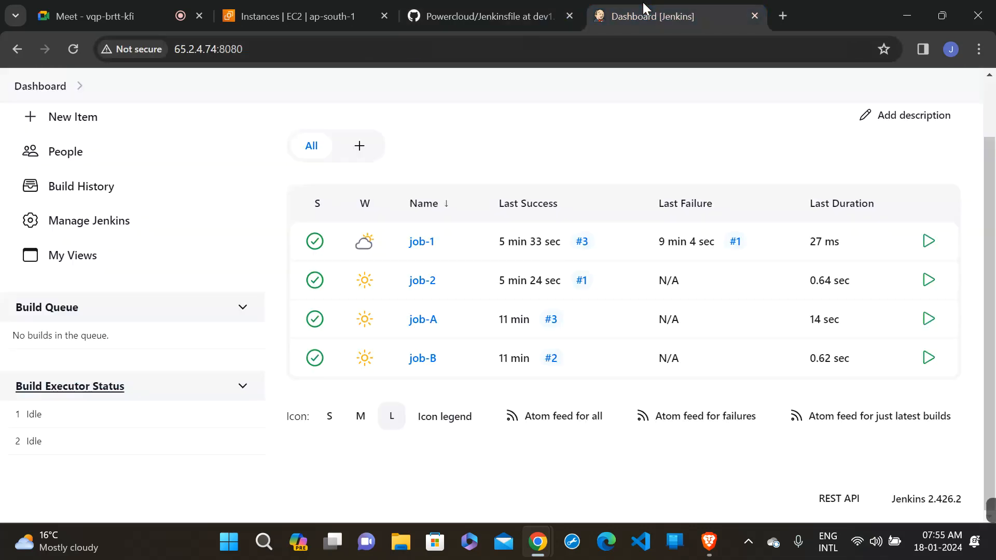
{"action": "left_click", "coordinate": [472, 7]}
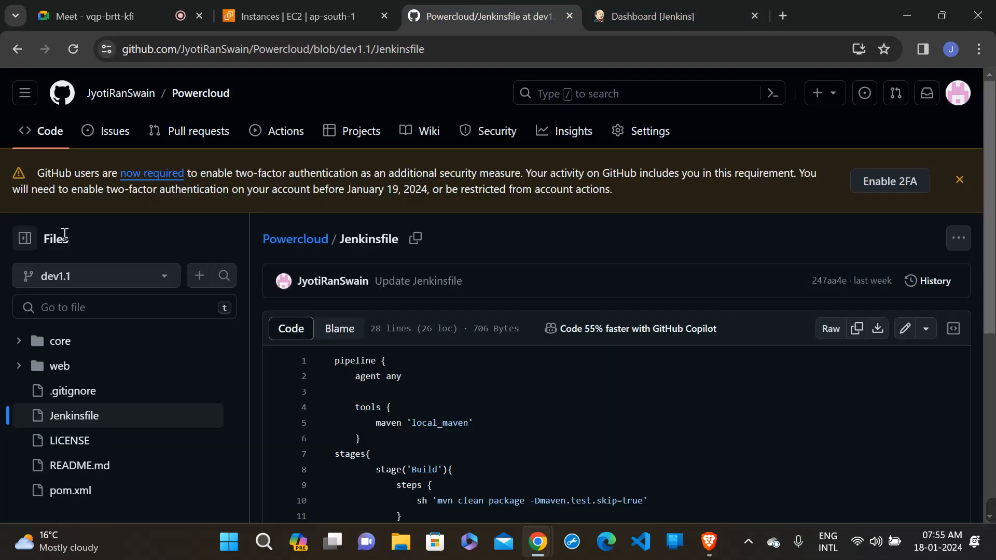
{"action": "left_click", "coordinate": [71, 276]}
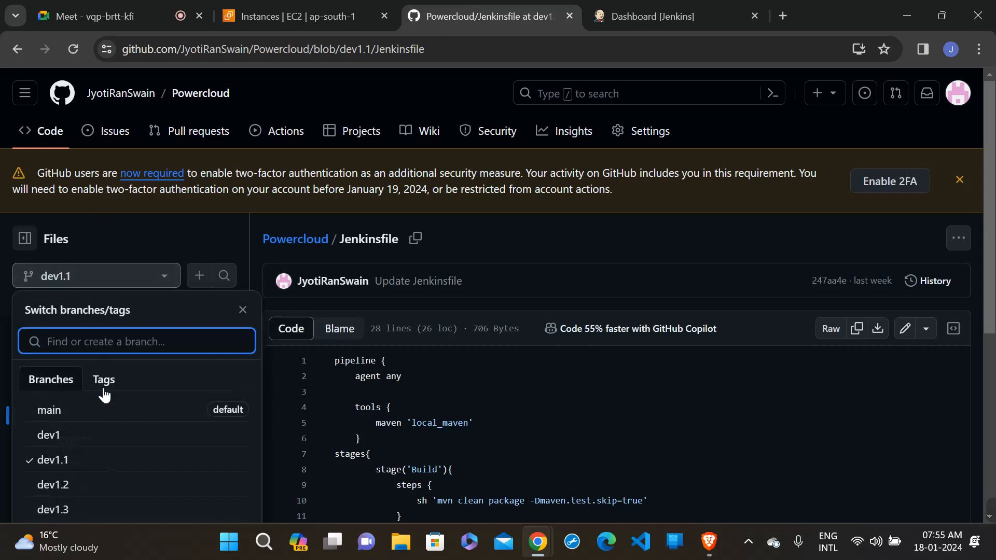
{"action": "left_click", "coordinate": [101, 434]}
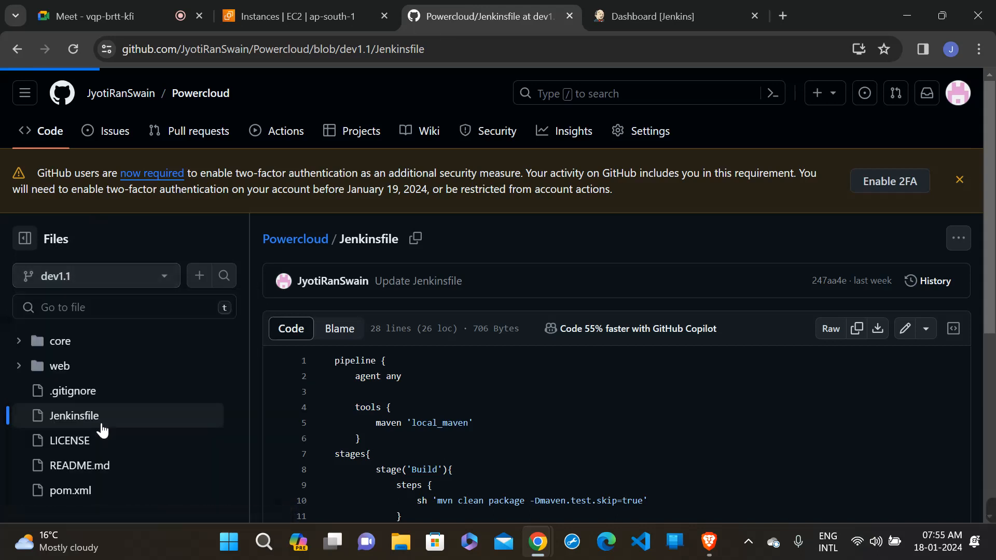
- Switch to Jenkins and open the System configuration page under Manage Jenkins
{"action": "left_click", "coordinate": [711, 9]}
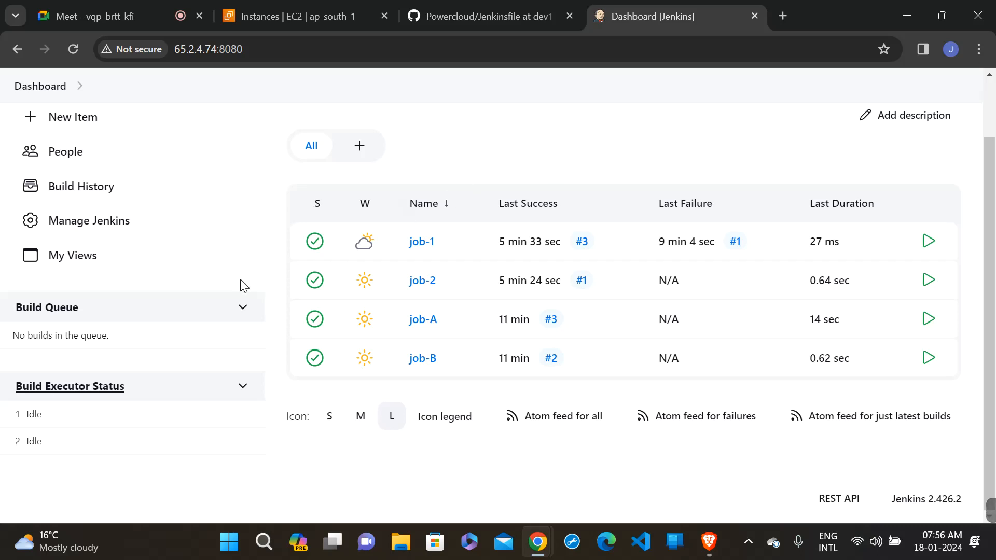
{"action": "left_click", "coordinate": [116, 237]}
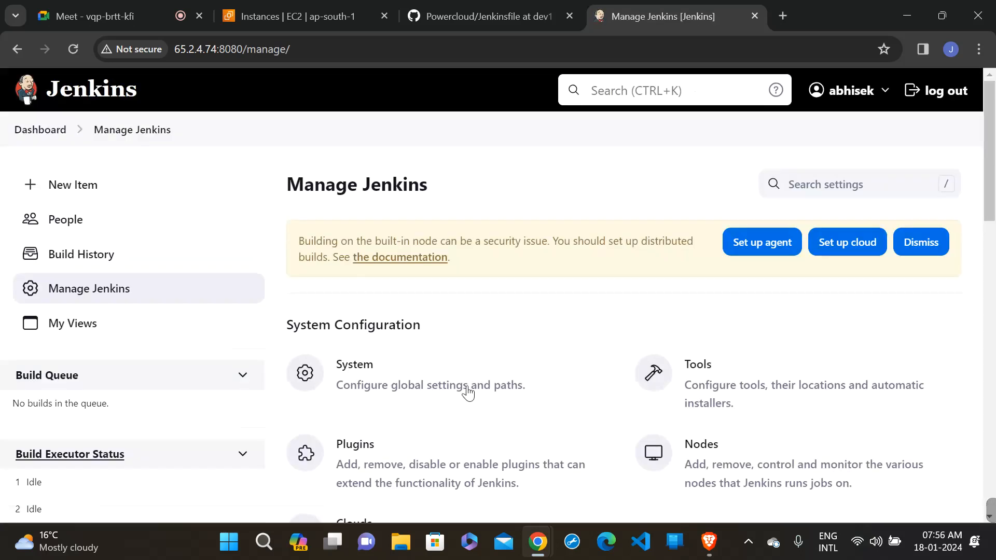
{"action": "left_click", "coordinate": [401, 388]}
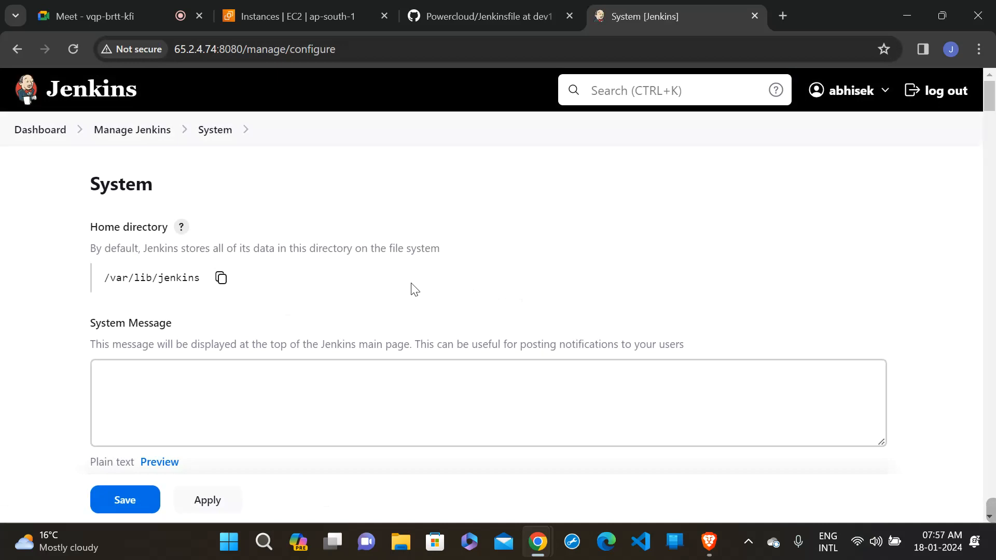
- Examine the Jenkins URL under Jenkins Location and compare it with the address the browser uses for the server
{"action": "scroll", "coordinate": [415, 289], "scroll_direction": "down", "scroll_amount": 10}
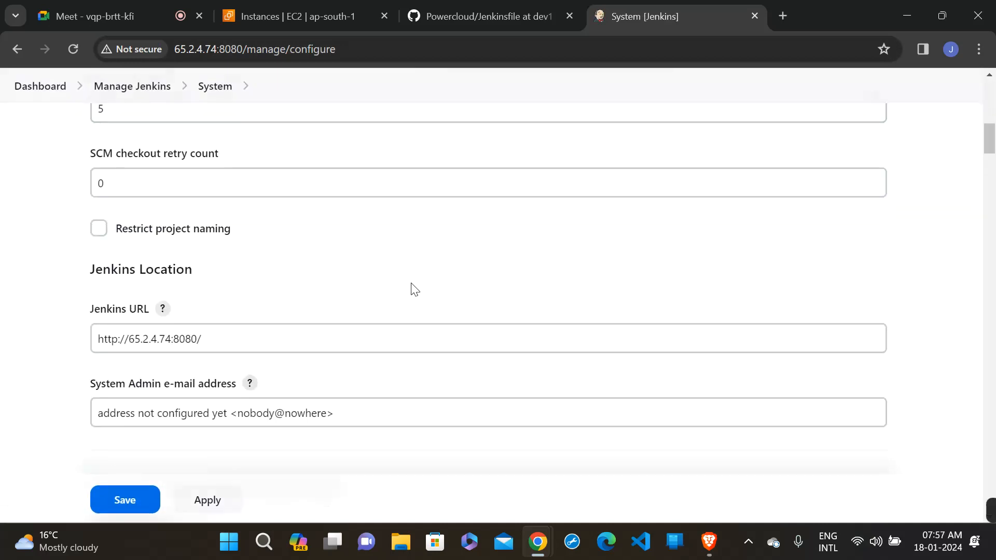
{"action": "left_click", "coordinate": [221, 306]}
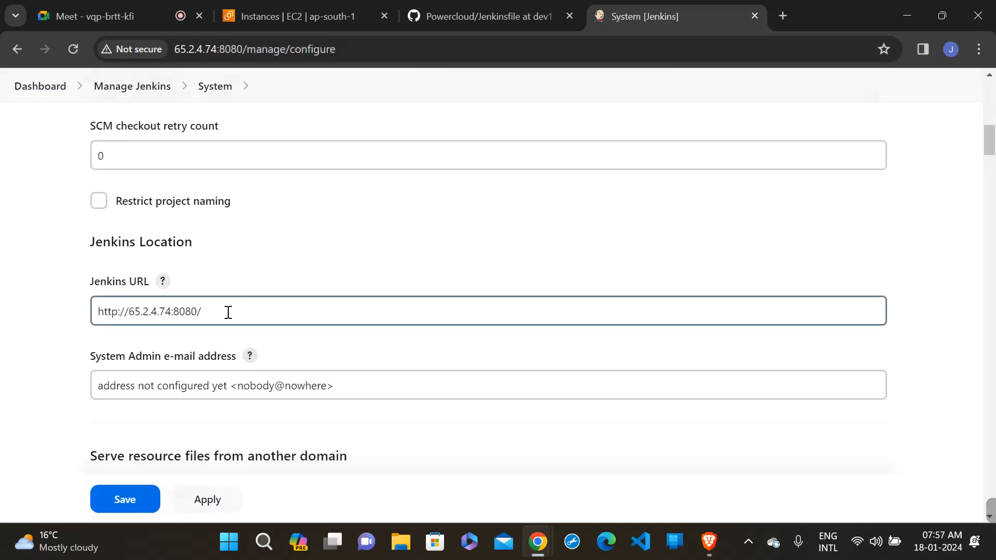
{"action": "left_click_drag", "start_coordinate": [229, 312], "coordinate": [42, 314]}
{"action": "left_click", "coordinate": [41, 312]}
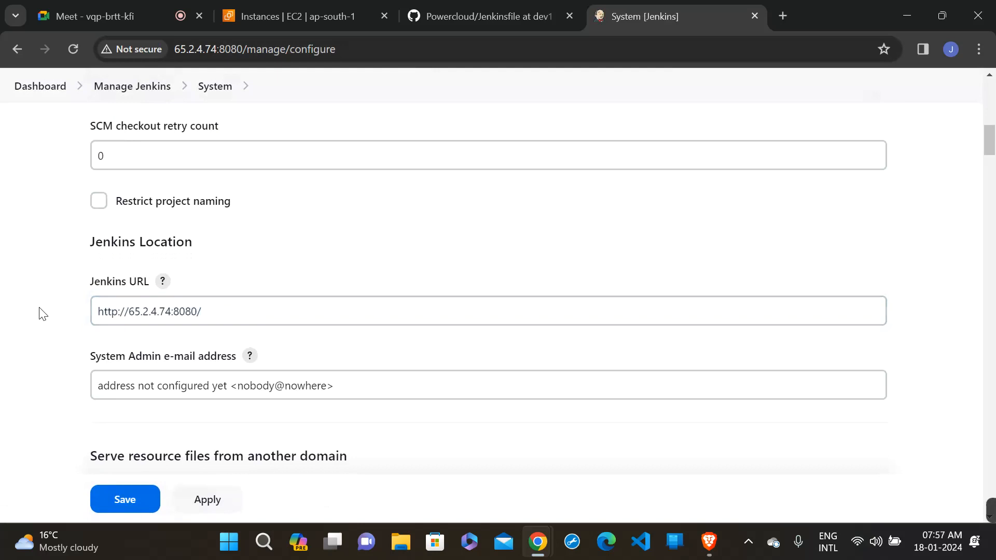
{"action": "left_click", "coordinate": [222, 315]}
{"action": "left_click_drag", "start_coordinate": [222, 316], "coordinate": [8, 323]}
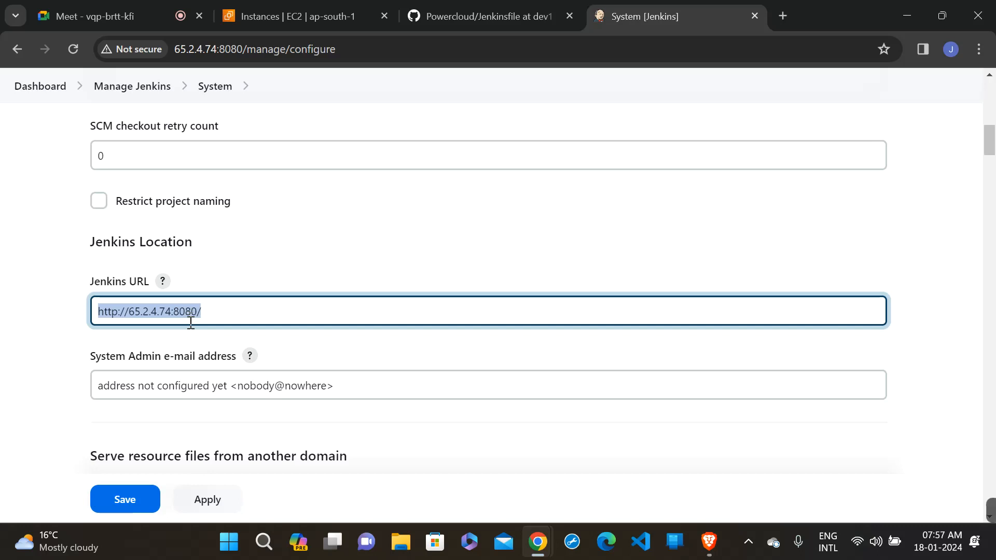
{"action": "left_click", "coordinate": [244, 294]}
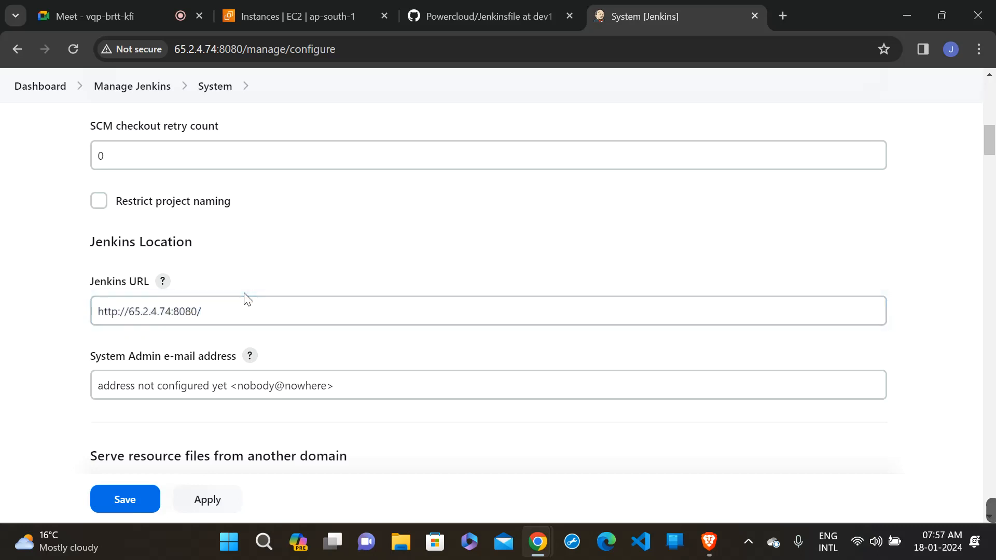
{"action": "left_click", "coordinate": [207, 312]}
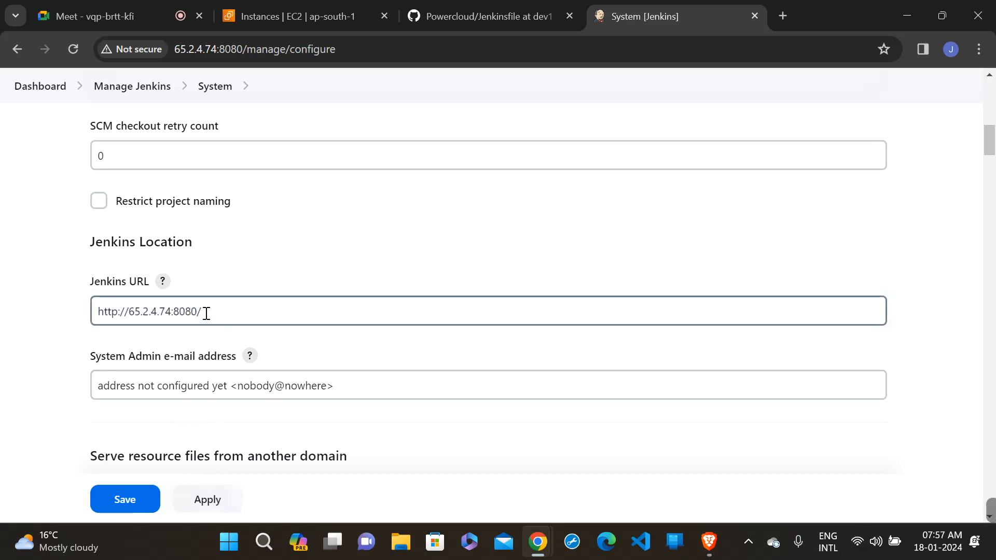
{"action": "left_click_drag", "start_coordinate": [207, 311], "coordinate": [79, 315]}
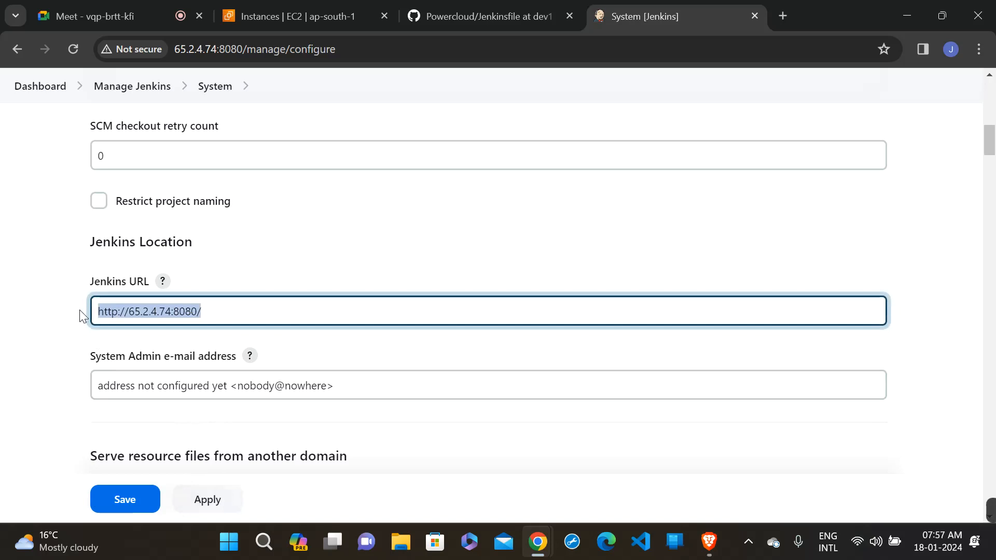
{"action": "left_click", "coordinate": [242, 49]}
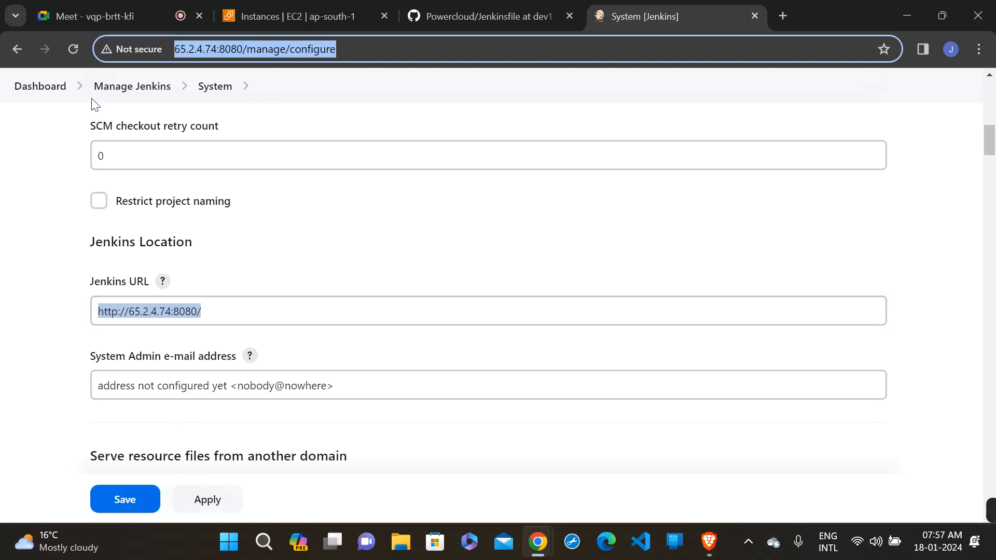
- Return to the Jenkins dashboard and open the configuration of job-A
{"action": "left_click", "coordinate": [31, 88]}
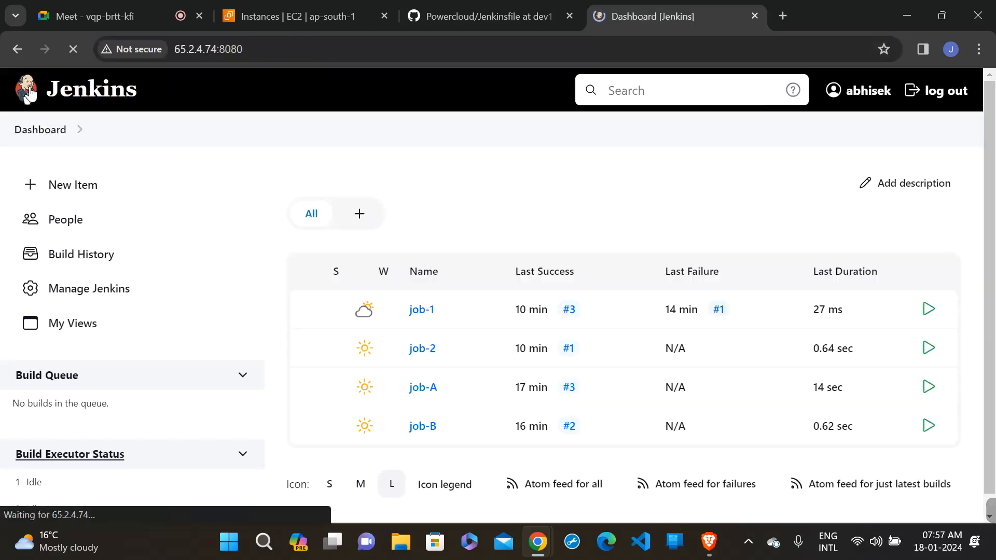
{"action": "scroll", "coordinate": [531, 299], "scroll_direction": "down", "scroll_amount": 2}
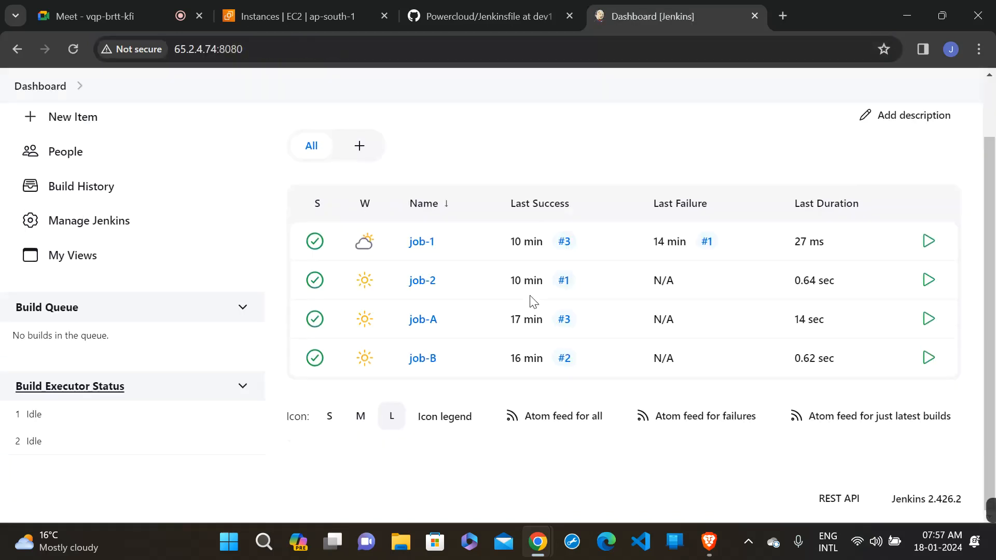
{"action": "left_click", "coordinate": [418, 323]}
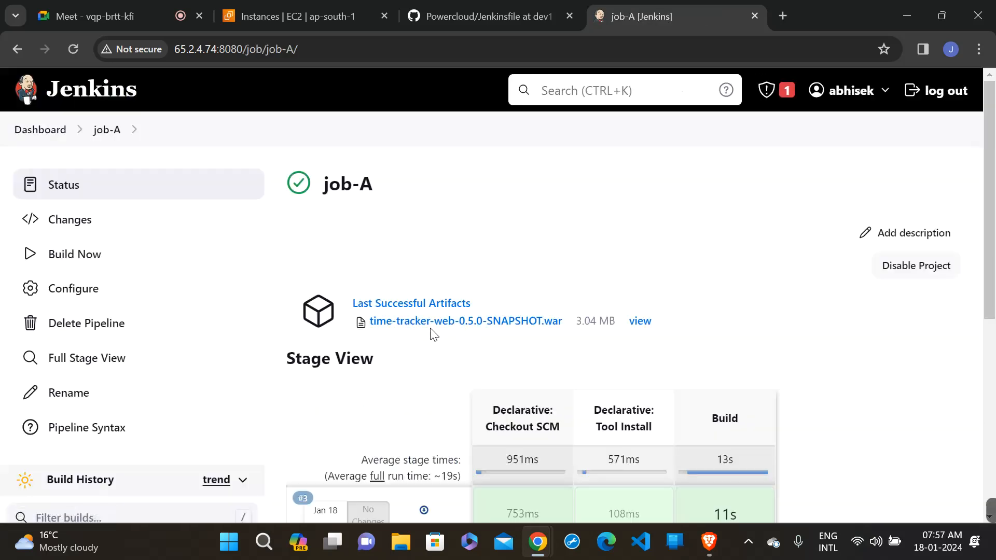
{"action": "left_click", "coordinate": [78, 306]}
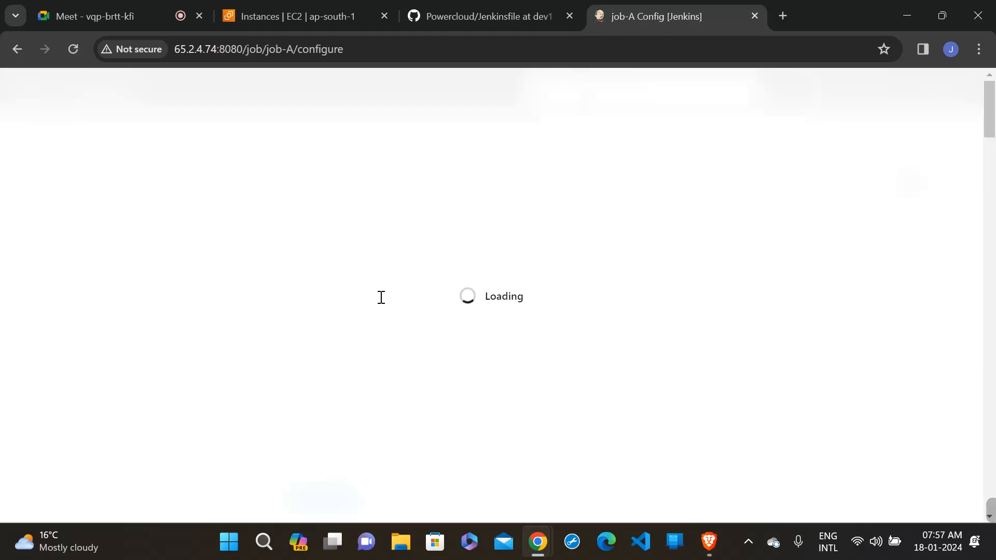
- Enable the GitHub hook trigger for GITScm polling in job-A's build triggers, then apply and save the configuration
{"action": "scroll", "coordinate": [380, 301], "scroll_direction": "down", "scroll_amount": 2}
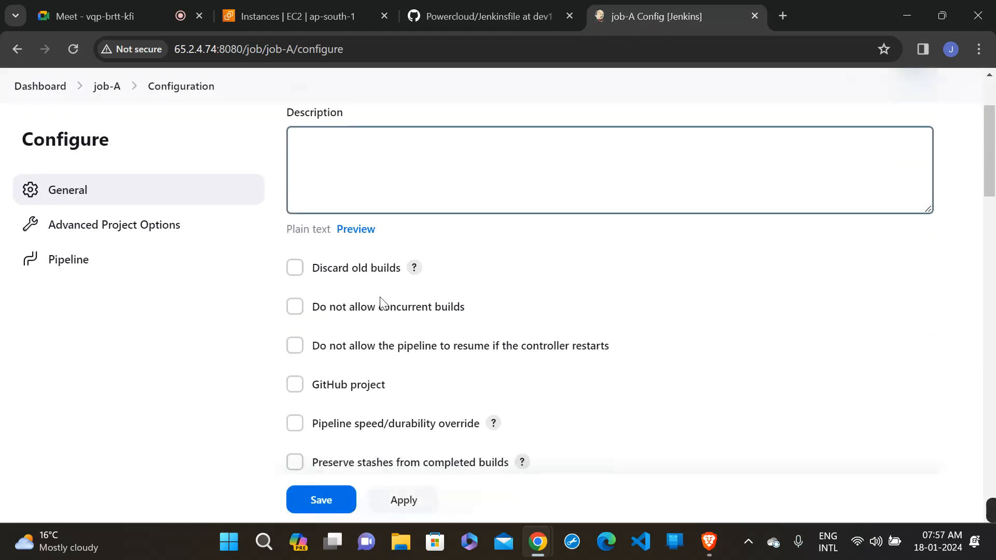
{"action": "scroll", "coordinate": [613, 332], "scroll_direction": "down", "scroll_amount": 2}
{"action": "scroll", "coordinate": [613, 332], "scroll_direction": "down", "scroll_amount": 5}
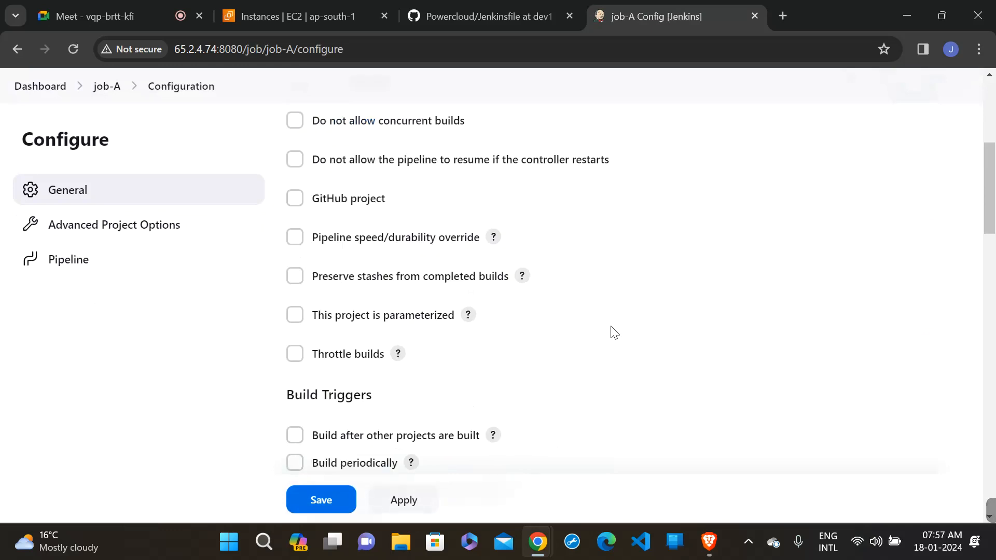
{"action": "scroll", "coordinate": [613, 332], "scroll_direction": "down", "scroll_amount": 1}
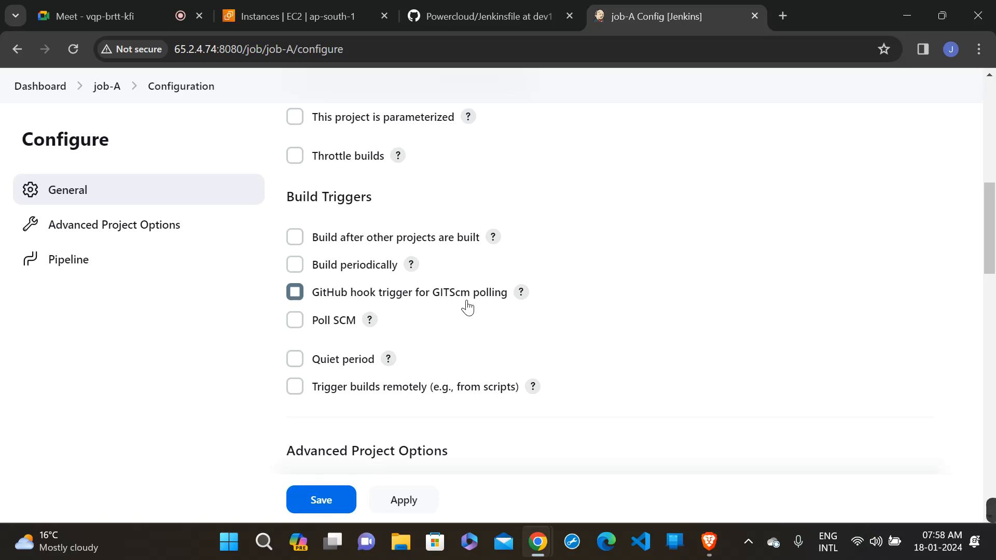
{"action": "left_click", "coordinate": [295, 293]}
{"action": "scroll", "coordinate": [589, 306], "scroll_direction": "up", "scroll_amount": 1}
{"action": "scroll", "coordinate": [589, 307], "scroll_direction": "down", "scroll_amount": 1}
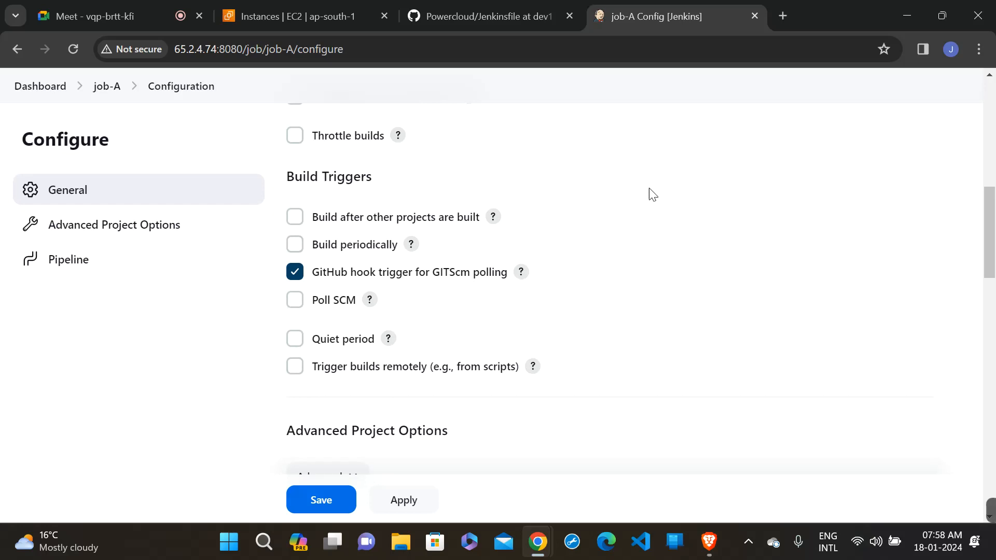
{"action": "scroll", "coordinate": [630, 209], "scroll_direction": "up", "scroll_amount": 1}
{"action": "scroll", "coordinate": [629, 209], "scroll_direction": "down", "scroll_amount": 2}
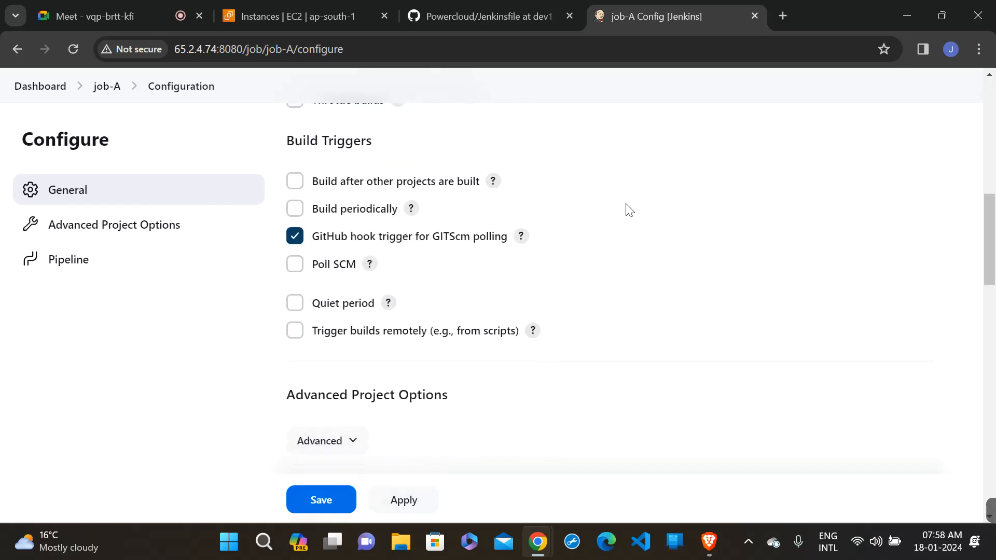
{"action": "scroll", "coordinate": [629, 209], "scroll_direction": "down", "scroll_amount": 1}
{"action": "scroll", "coordinate": [629, 209], "scroll_direction": "up", "scroll_amount": 1}
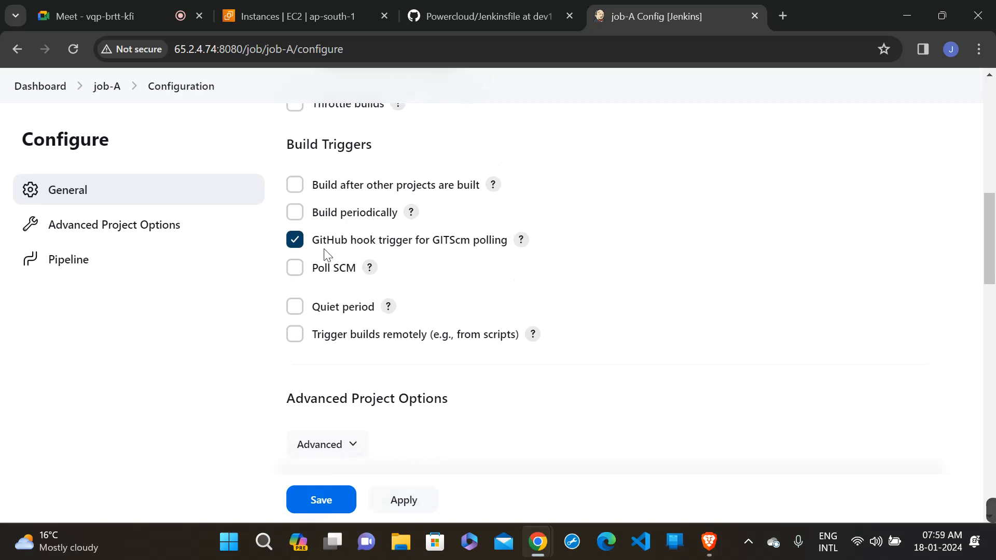
{"action": "left_click", "coordinate": [398, 502]}
{"action": "left_click", "coordinate": [319, 502]}
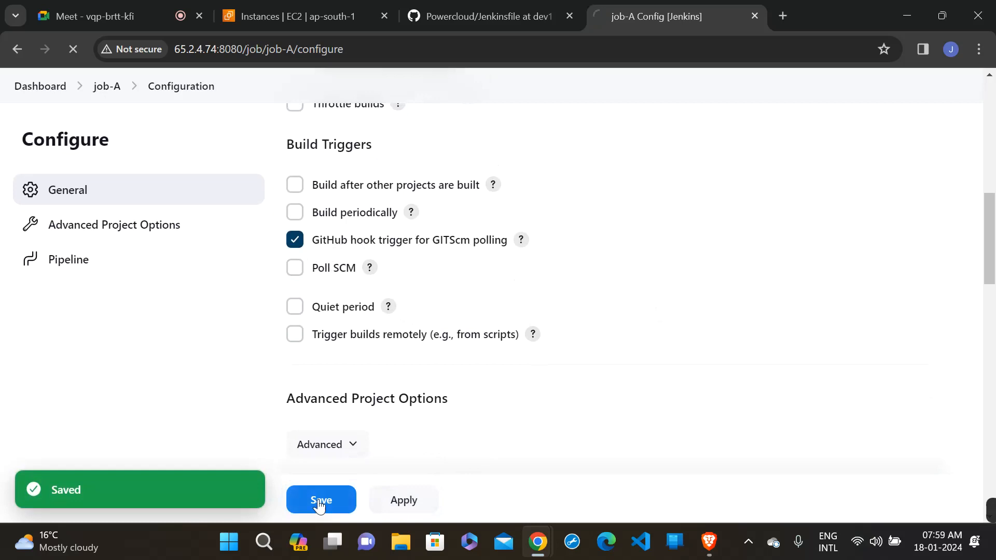
- Switch to the Powercloud repository on GitHub, view the Jenkinsfile on the dev1 branch, and return to the repository's main page
{"action": "left_click", "coordinate": [451, 18]}
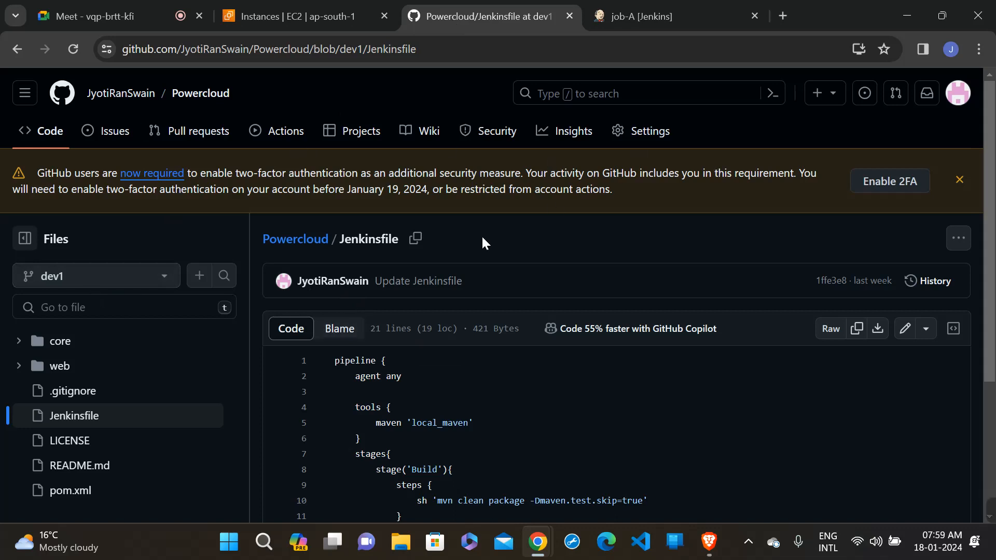
{"action": "left_click", "coordinate": [40, 138]}
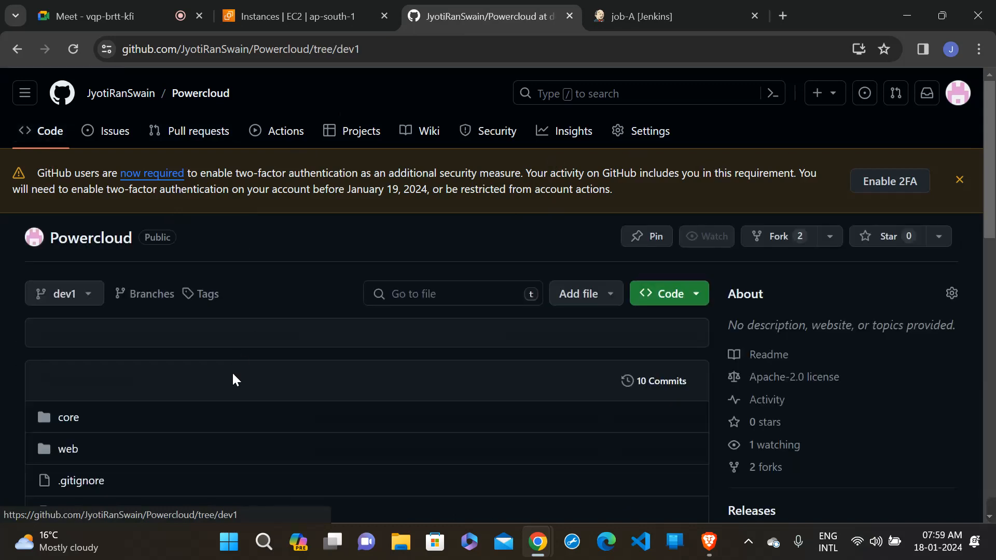
{"action": "scroll", "coordinate": [233, 379], "scroll_direction": "down", "scroll_amount": 4}
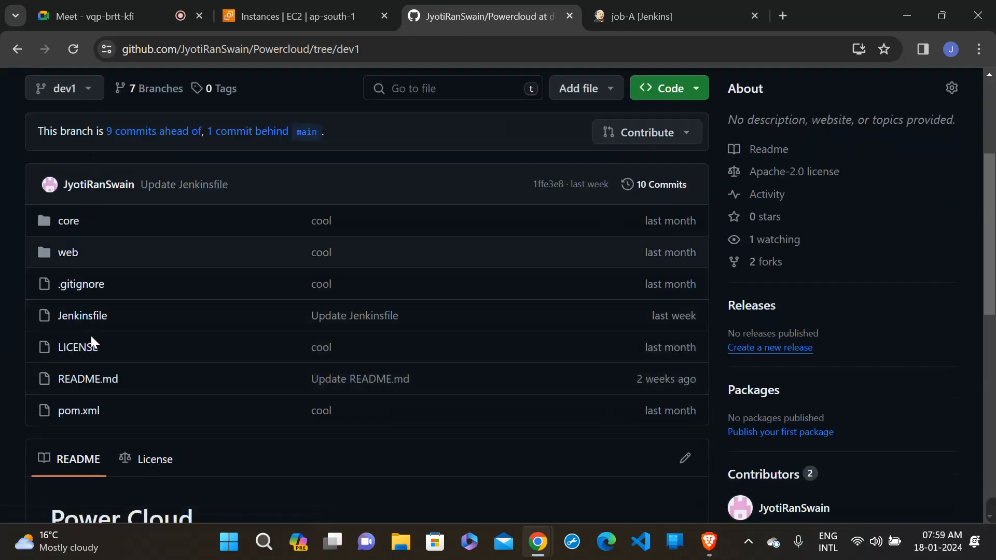
{"action": "left_click", "coordinate": [72, 325]}
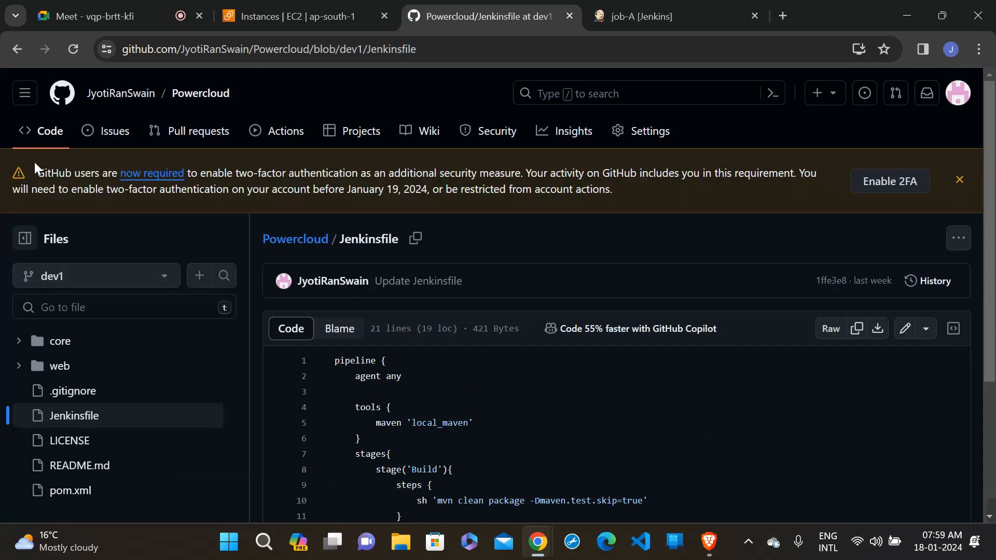
{"action": "left_click", "coordinate": [40, 133]}
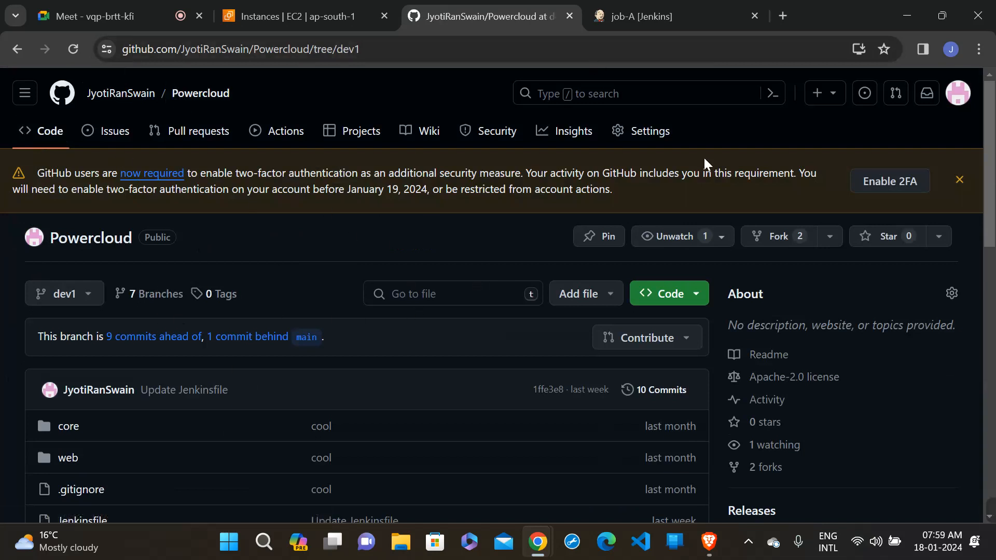
{"action": "left_click", "coordinate": [967, 82]}
{"action": "scroll", "coordinate": [839, 476], "scroll_direction": "down", "scroll_amount": 3}
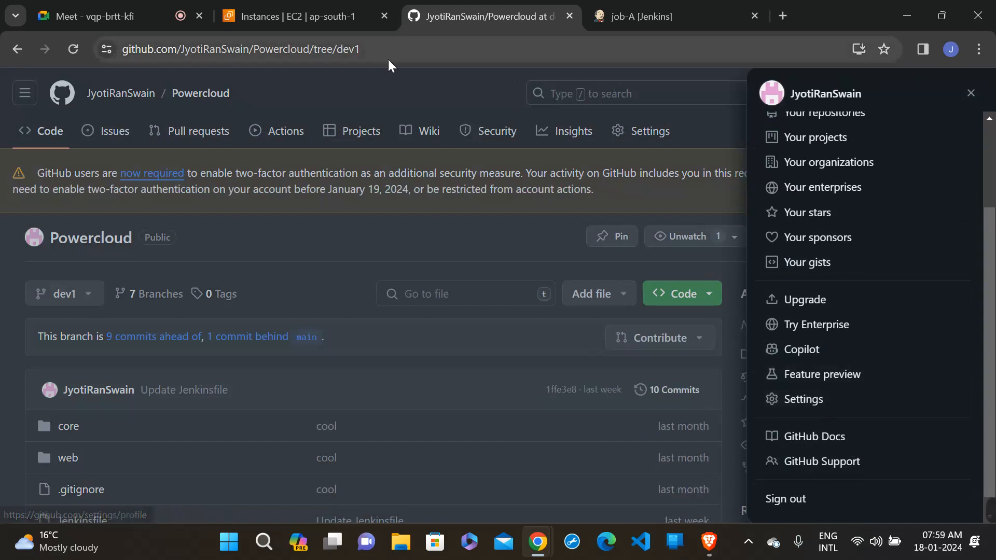
{"action": "left_click", "coordinate": [386, 92]}
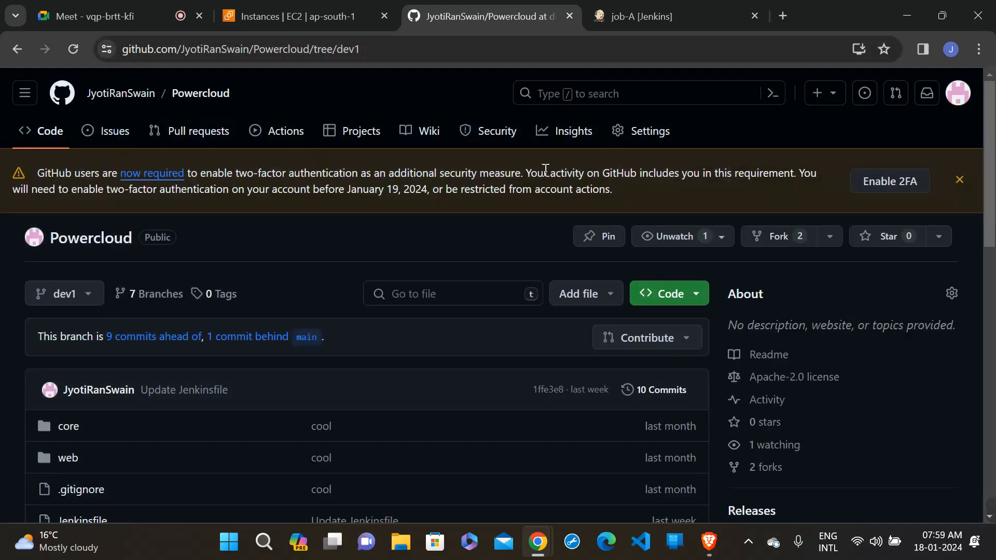
- Open the webhook settings of the Powercloud repository and bring up the form for adding a new webhook
{"action": "left_click", "coordinate": [641, 144]}
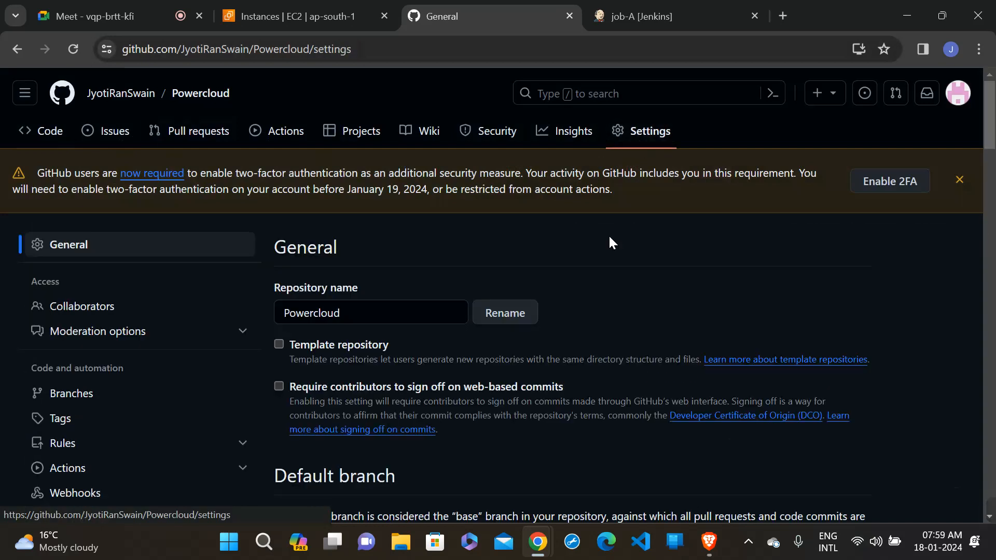
{"action": "scroll", "coordinate": [612, 298], "scroll_direction": "down", "scroll_amount": 2}
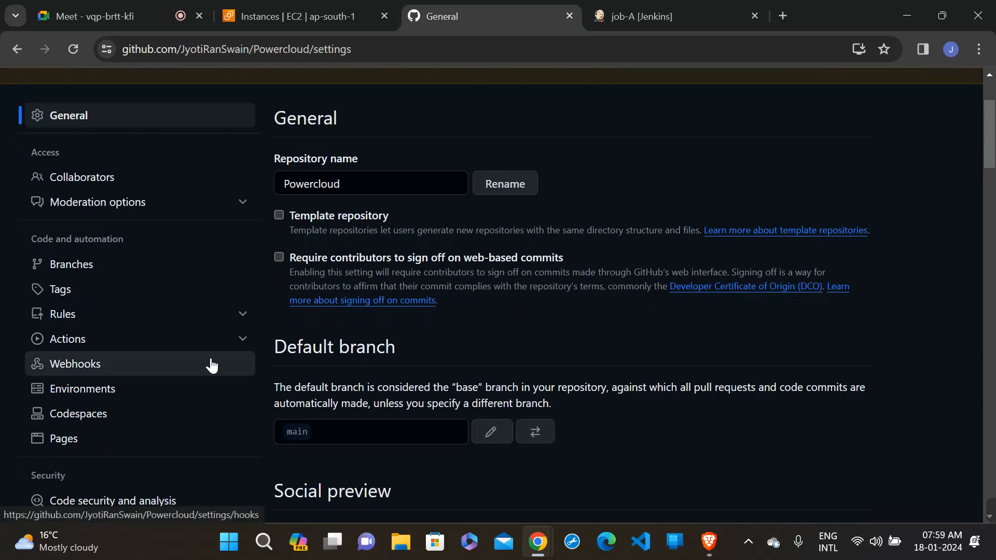
{"action": "left_click", "coordinate": [62, 369]}
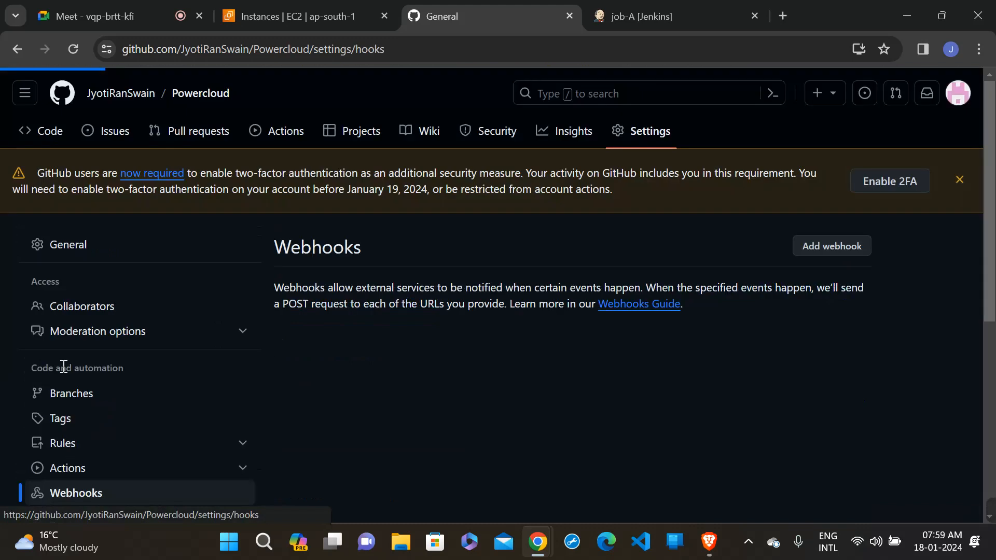
{"action": "left_click", "coordinate": [814, 258]}
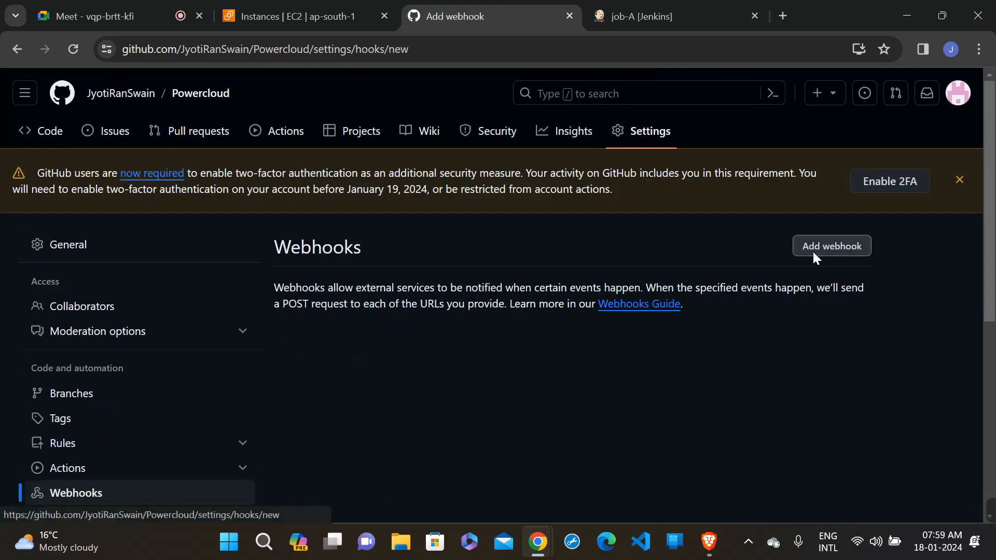
{"action": "scroll", "coordinate": [616, 429], "scroll_direction": "down", "scroll_amount": 2}
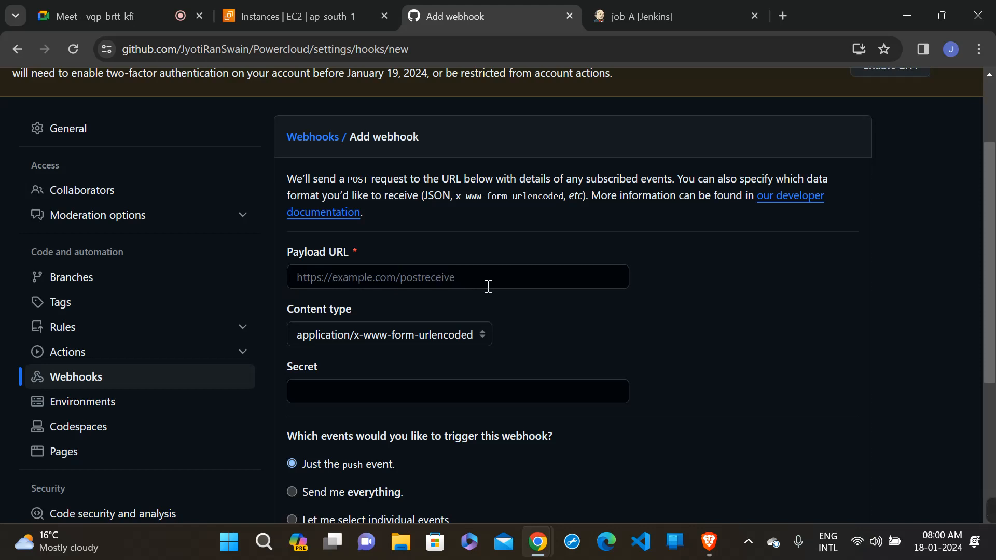
- Switch to the job-A page in Jenkins and copy the server address 65.2.4.74:8080 from its URL
{"action": "left_click", "coordinate": [658, 4]}
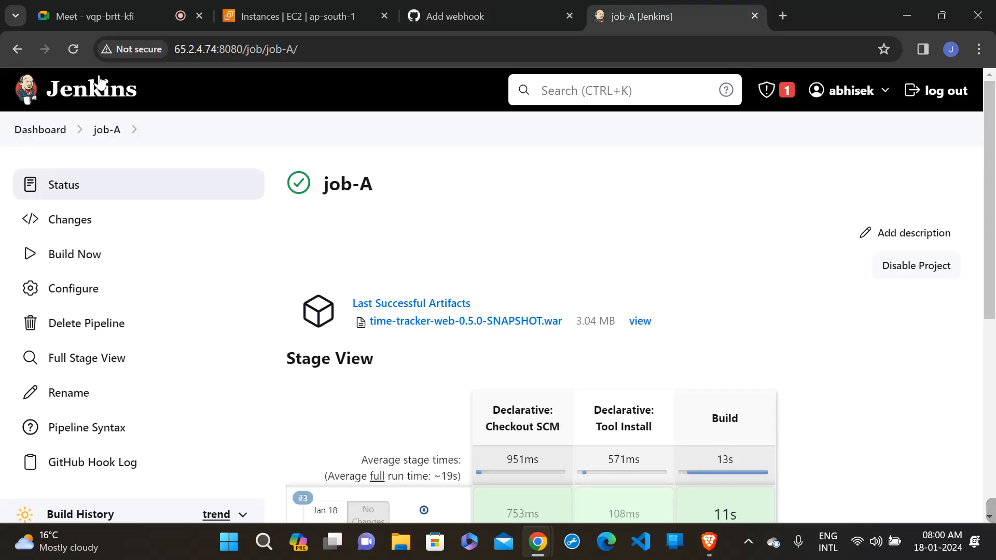
{"action": "left_click", "coordinate": [228, 49]}
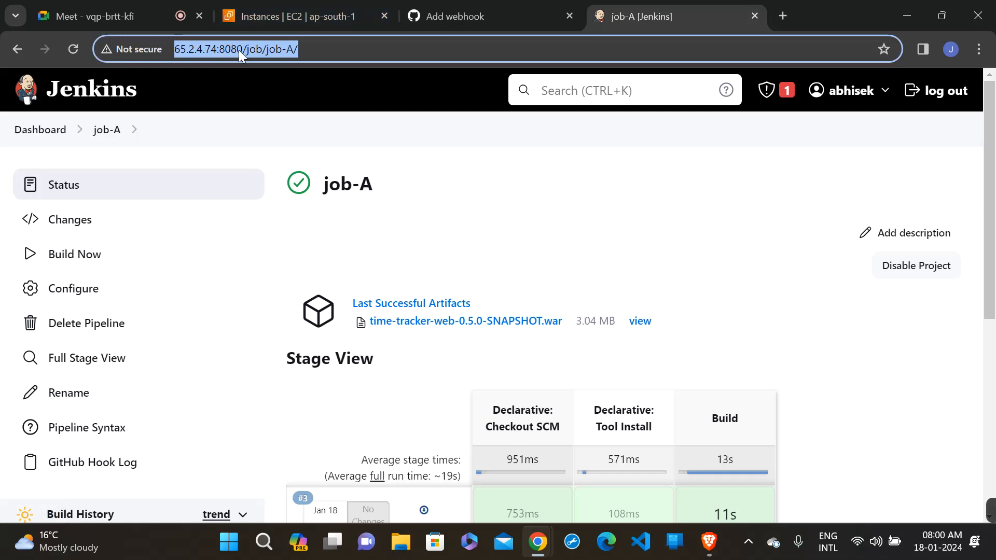
{"action": "left_click", "coordinate": [240, 50]}
{"action": "left_click_drag", "start_coordinate": [243, 49], "coordinate": [154, 46]}
{"action": "key", "text": "ctrl+c"}
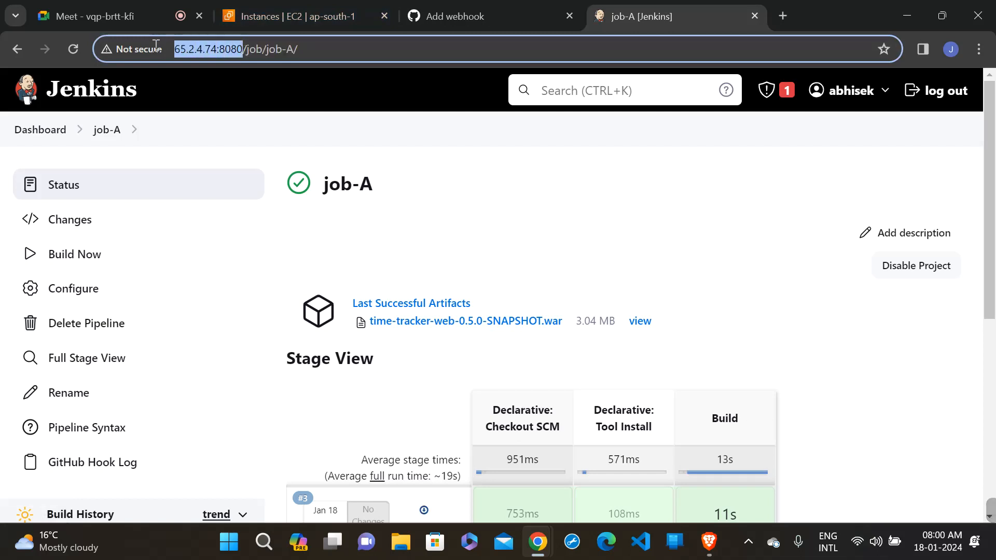
{"action": "left_click", "coordinate": [424, 7]}
{"action": "left_click", "coordinate": [343, 278]}
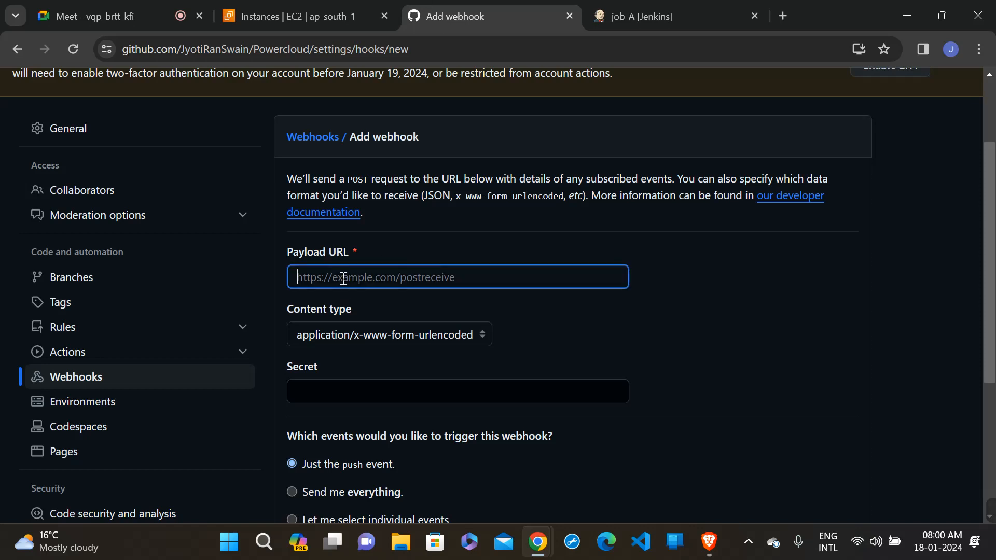
{"action": "key", "text": "ctrl+v"}
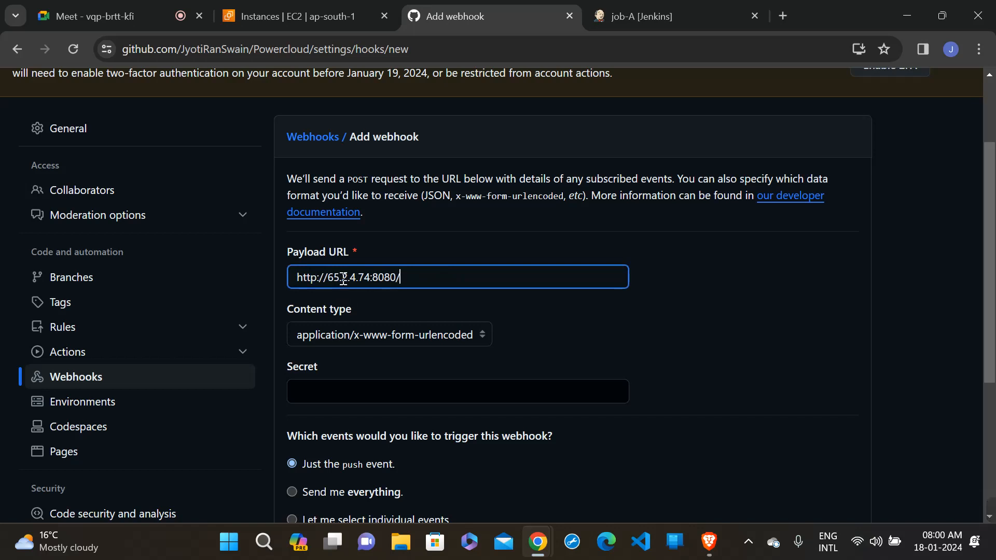
{"action": "type", "text": "github-webhook/"}
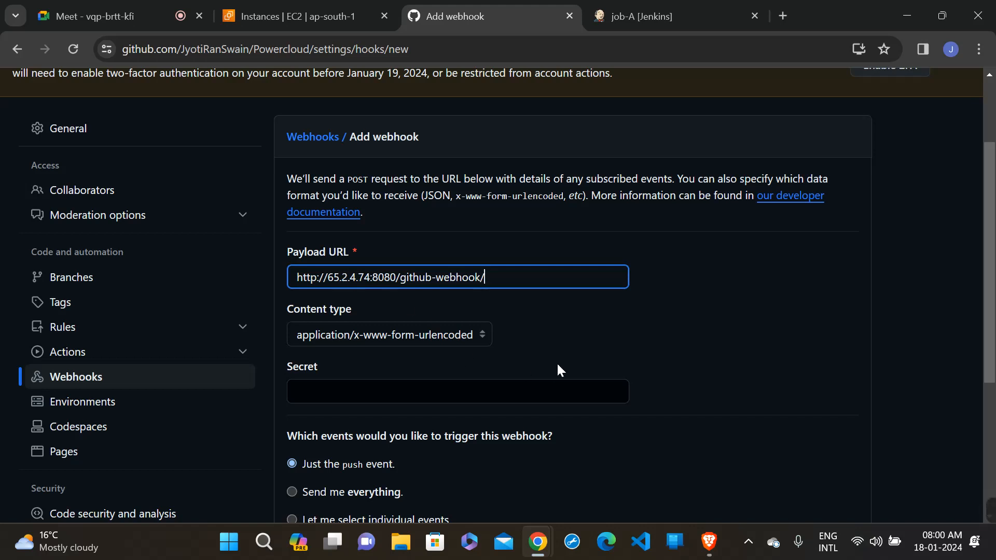
- Set the webhook to send everything as its trigger events, keep it active, and add it to the repository
{"action": "scroll", "coordinate": [559, 365], "scroll_direction": "down", "scroll_amount": 2}
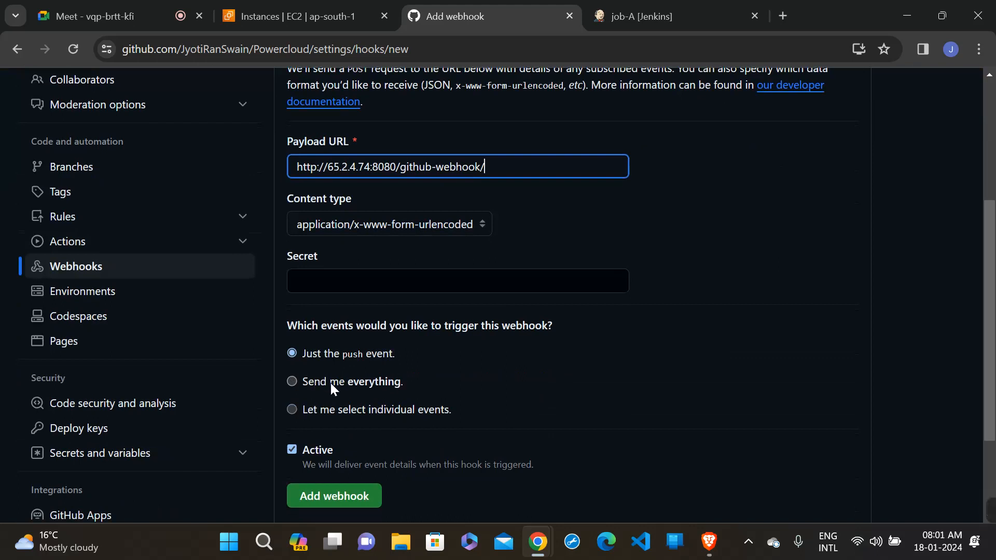
{"action": "left_click", "coordinate": [331, 384]}
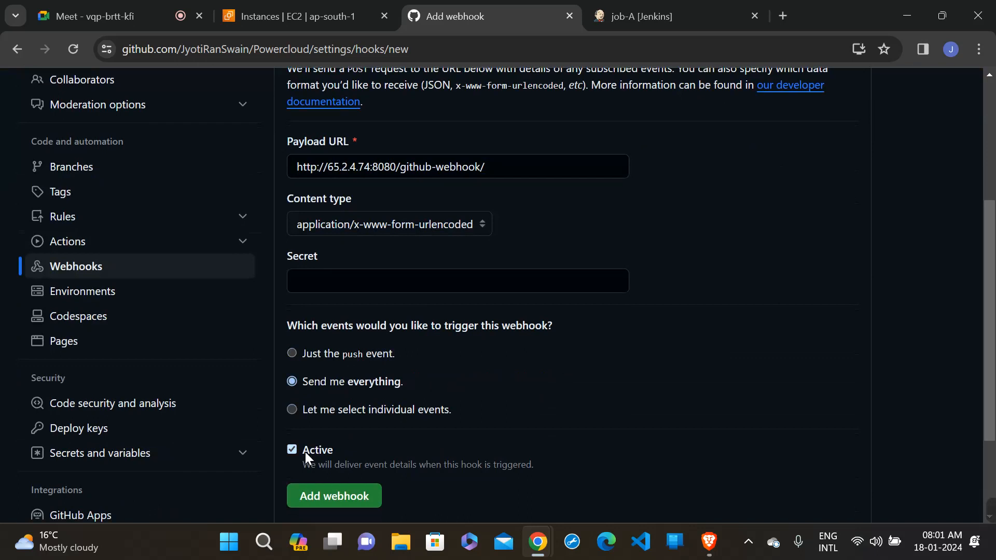
{"action": "scroll", "coordinate": [449, 457], "scroll_direction": "down", "scroll_amount": 2}
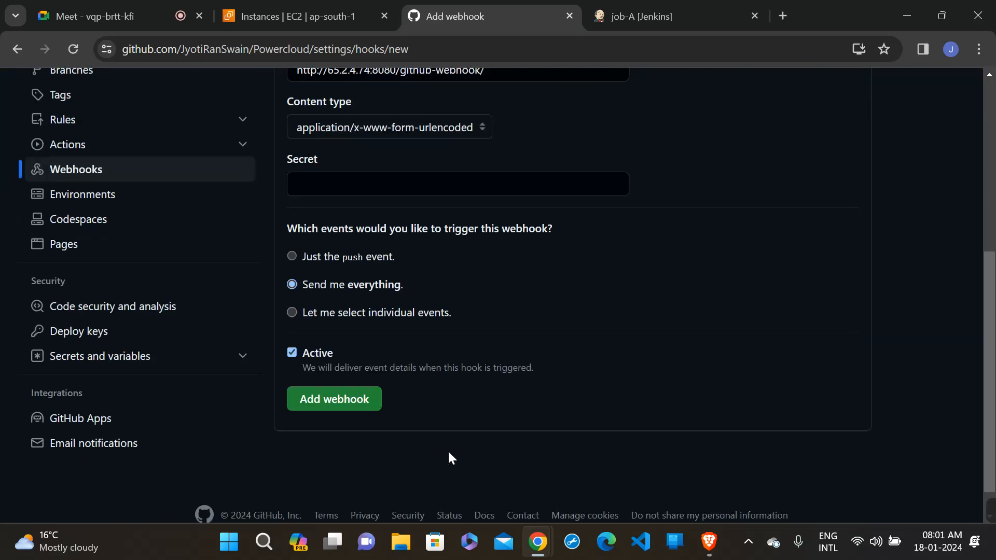
{"action": "left_click", "coordinate": [352, 416]}
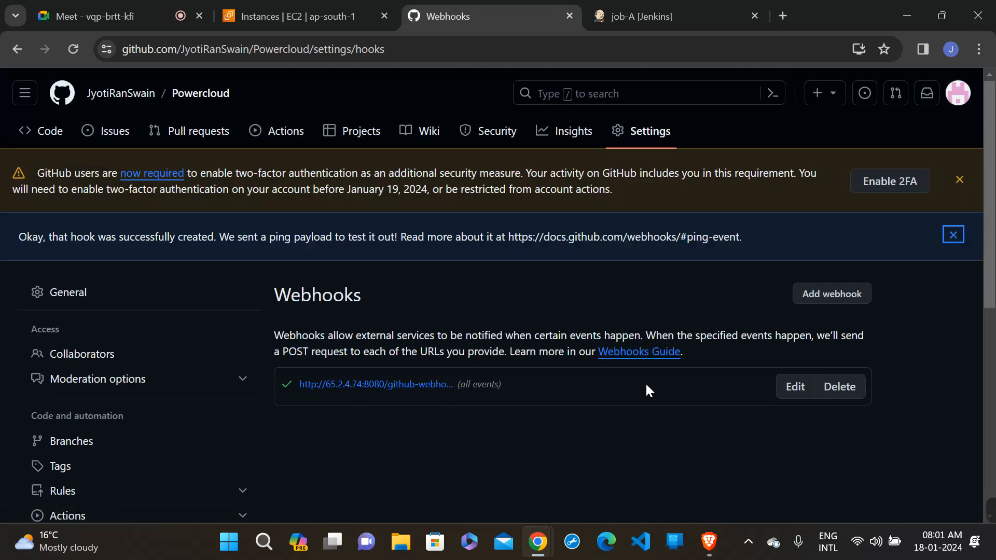
- Open the Powercloud repository's main page, and switch to Jenkins to review job-A's build history and stage view
{"action": "left_click", "coordinate": [28, 137]}
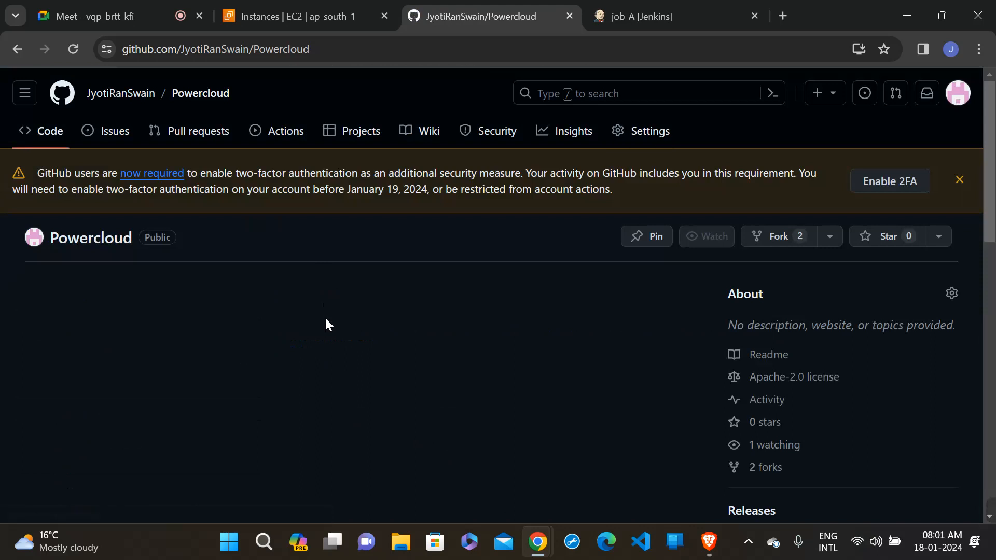
{"action": "scroll", "coordinate": [325, 316], "scroll_direction": "down", "scroll_amount": 2}
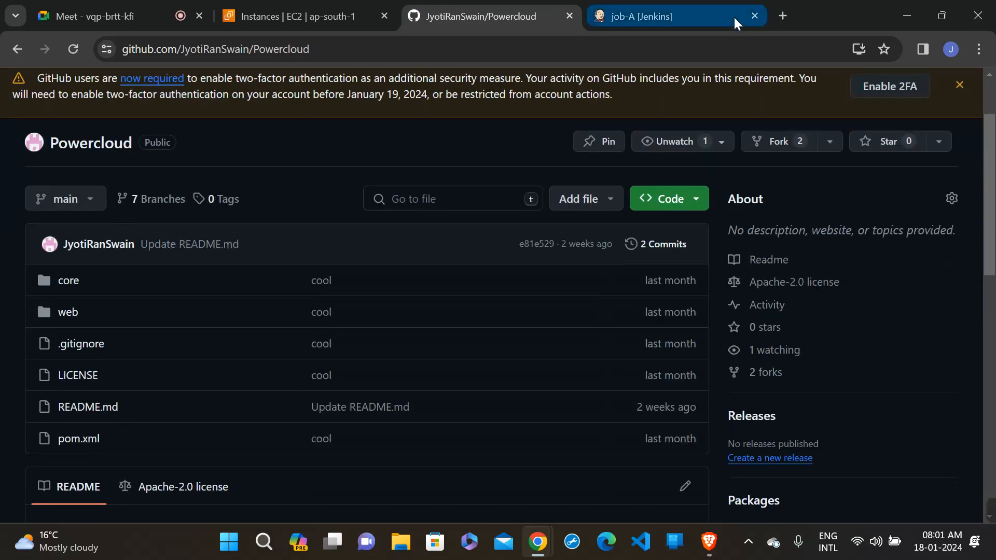
{"action": "left_click", "coordinate": [653, 14]}
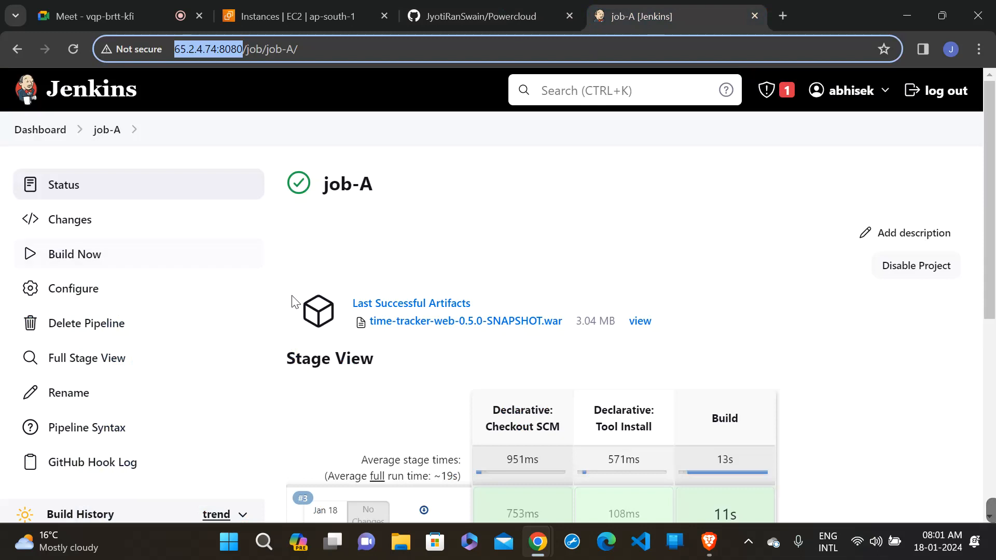
{"action": "scroll", "coordinate": [294, 301], "scroll_direction": "down", "scroll_amount": 3}
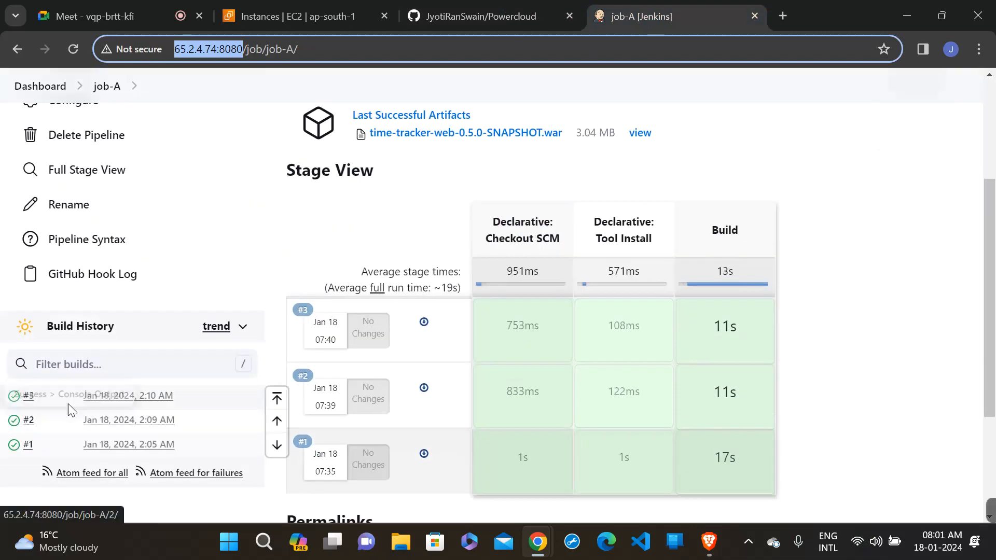
{"action": "scroll", "coordinate": [363, 193], "scroll_direction": "up", "scroll_amount": 3}
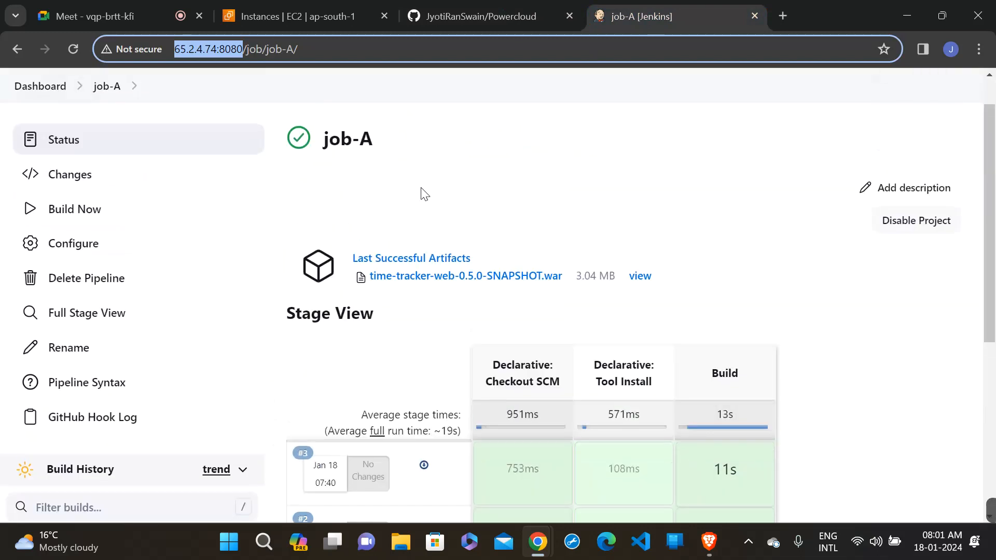
{"action": "left_click", "coordinate": [495, 181]}
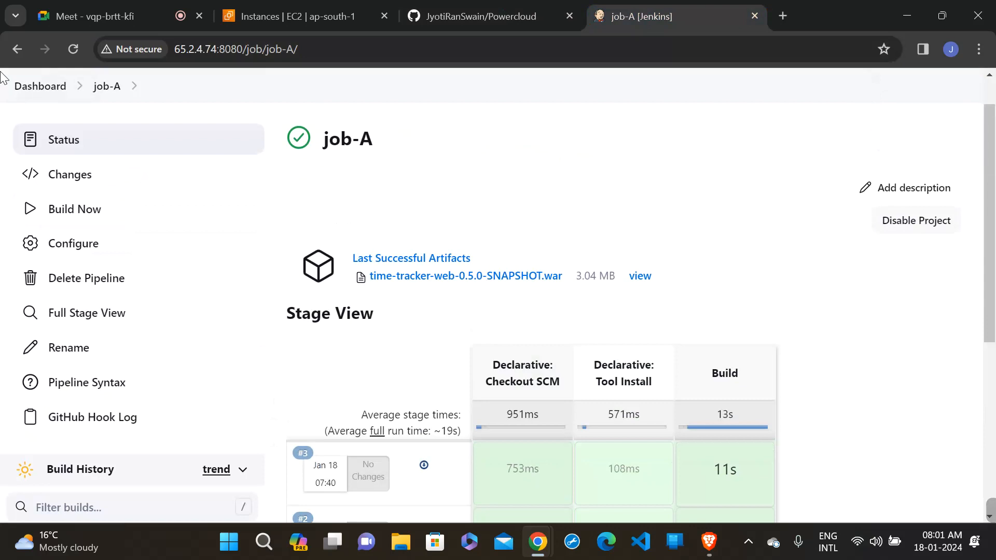
- Open job-B from the Jenkins dashboard and examine its stage view and build history
{"action": "left_click", "coordinate": [30, 86]}
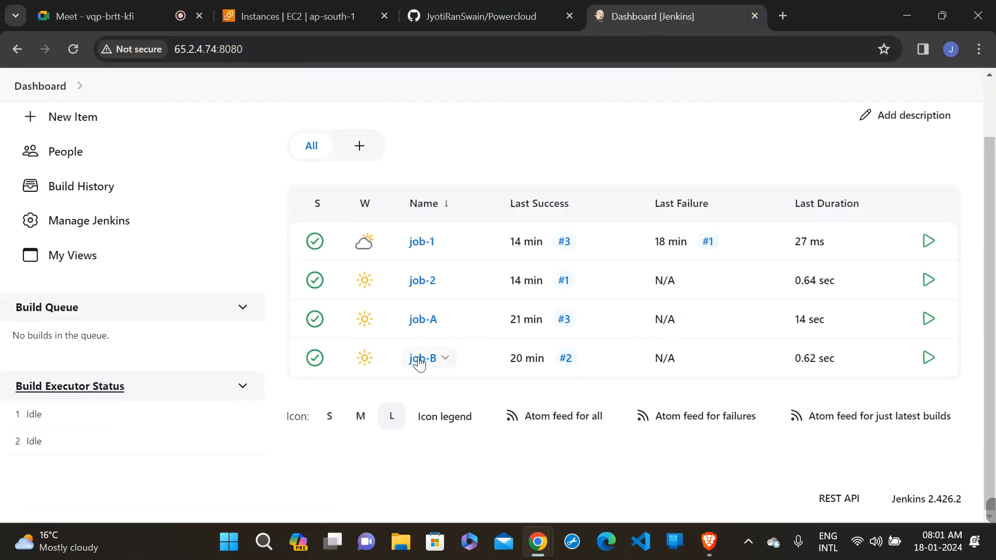
{"action": "left_click", "coordinate": [422, 358]}
{"action": "scroll", "coordinate": [421, 365], "scroll_direction": "down", "scroll_amount": 3}
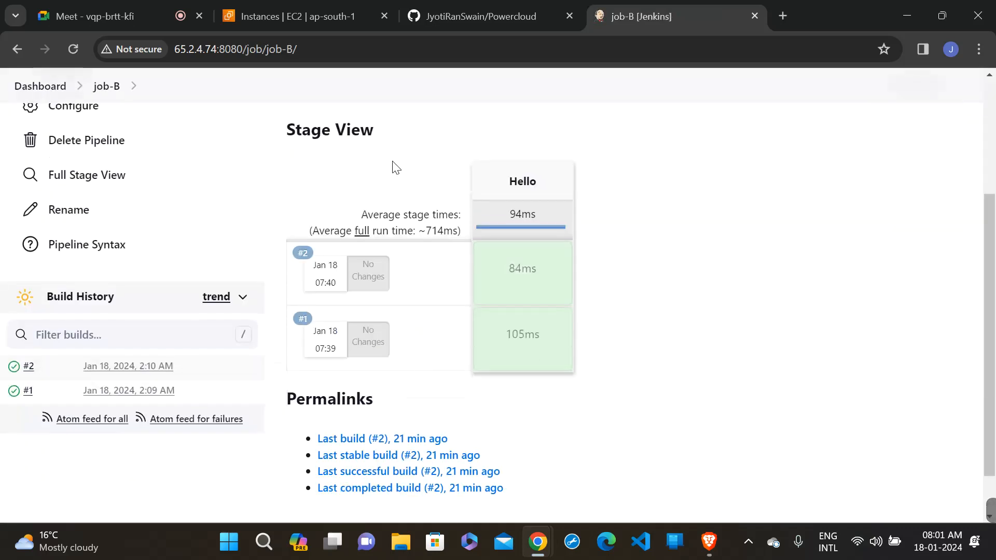
{"action": "scroll", "coordinate": [403, 158], "scroll_direction": "up", "scroll_amount": 3}
{"action": "scroll", "coordinate": [405, 159], "scroll_direction": "down", "scroll_amount": 2}
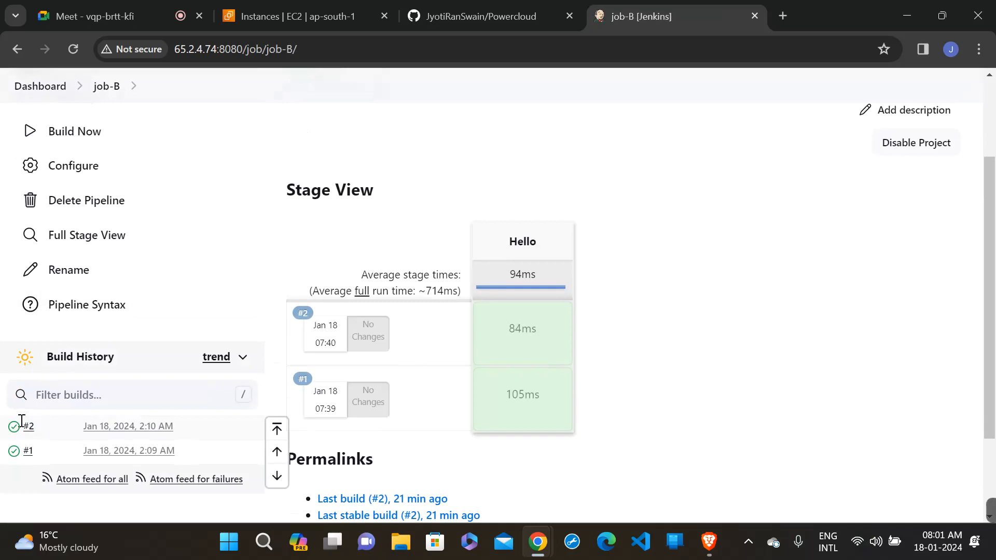
{"action": "scroll", "coordinate": [113, 303], "scroll_direction": "up", "scroll_amount": 2}
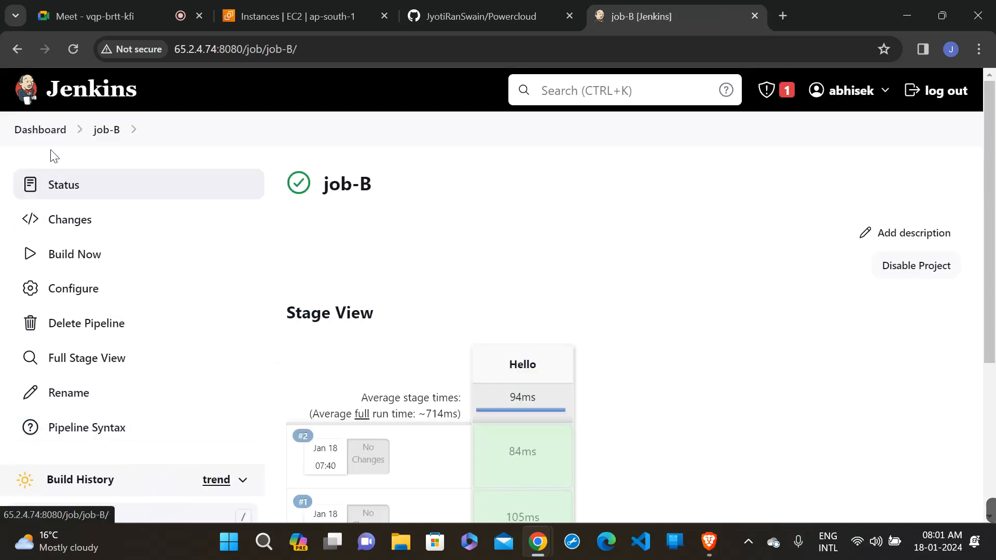
{"action": "scroll", "coordinate": [237, 315], "scroll_direction": "down", "scroll_amount": 2}
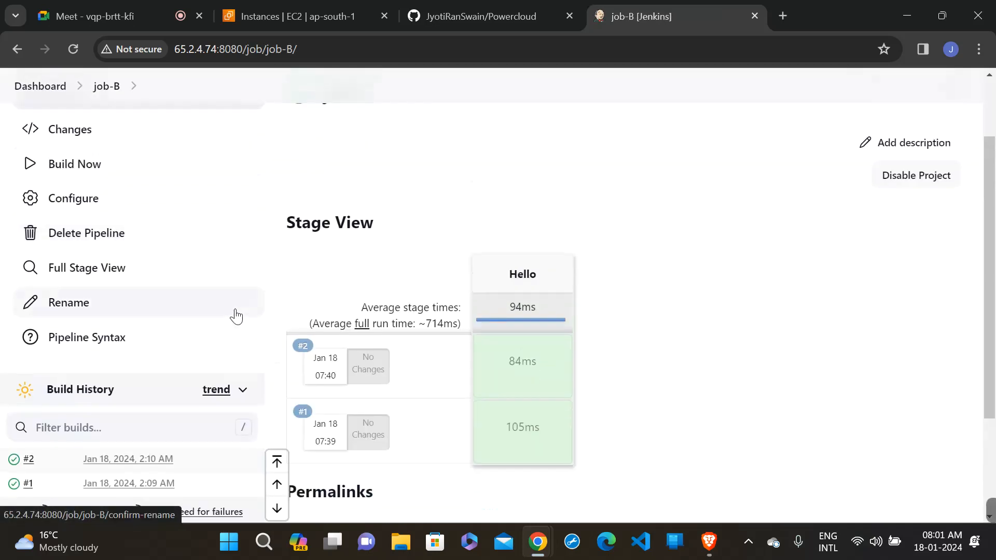
{"action": "scroll", "coordinate": [44, 162], "scroll_direction": "up", "scroll_amount": 2}
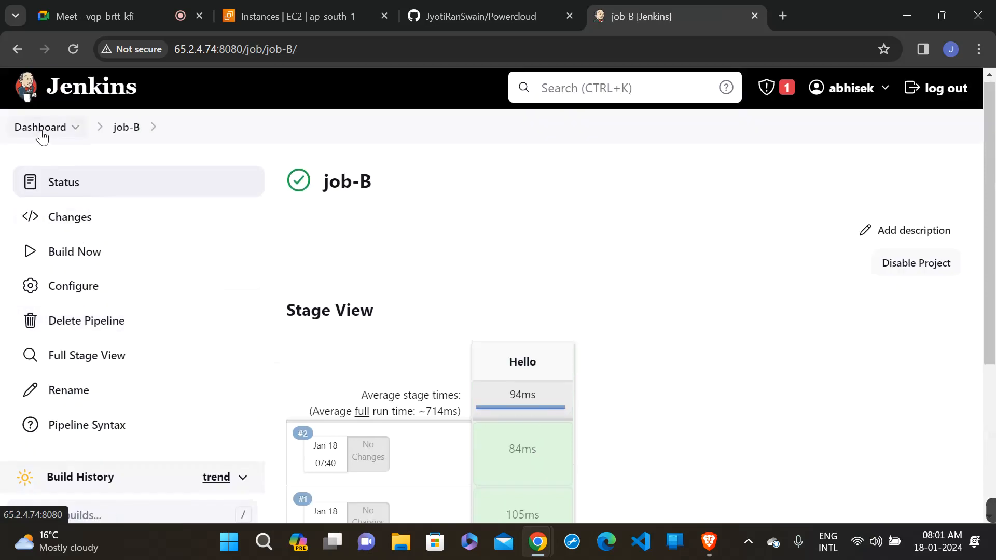
- Return to the Jenkins dashboard and reopen job-A to look over its status page
{"action": "left_click", "coordinate": [39, 132]}
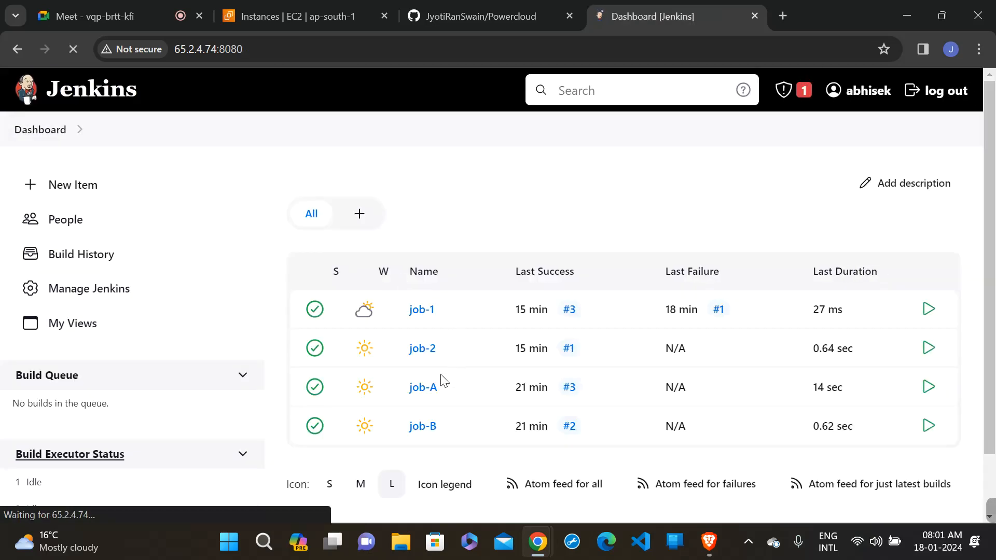
{"action": "left_click", "coordinate": [423, 394]}
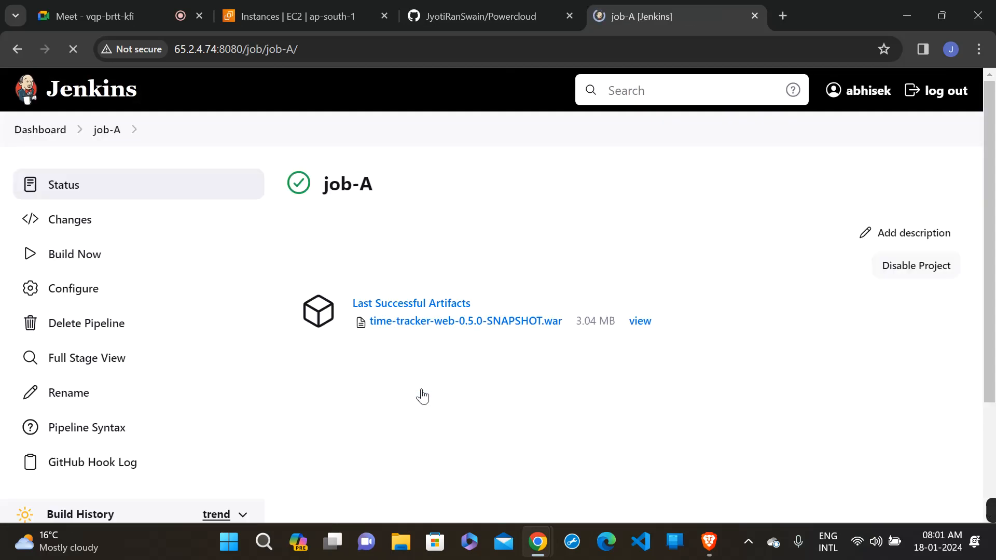
{"action": "scroll", "coordinate": [423, 396], "scroll_direction": "down", "scroll_amount": 4}
{"action": "scroll", "coordinate": [423, 396], "scroll_direction": "up", "scroll_amount": 4}
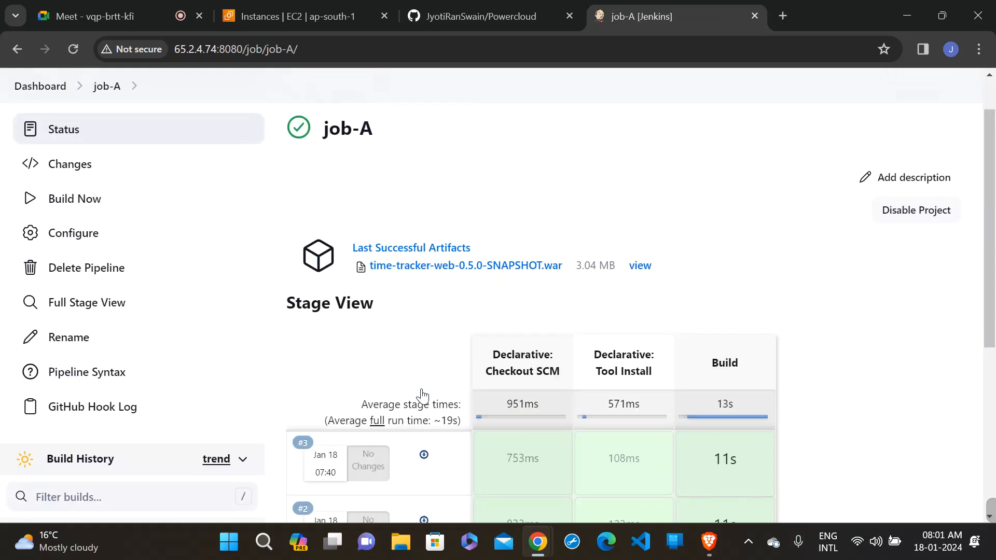
- Edit README.md in the Powercloud repository so its last line reads "Join with us!!!!" and commit directly to the main branch
{"action": "left_click", "coordinate": [476, 7]}
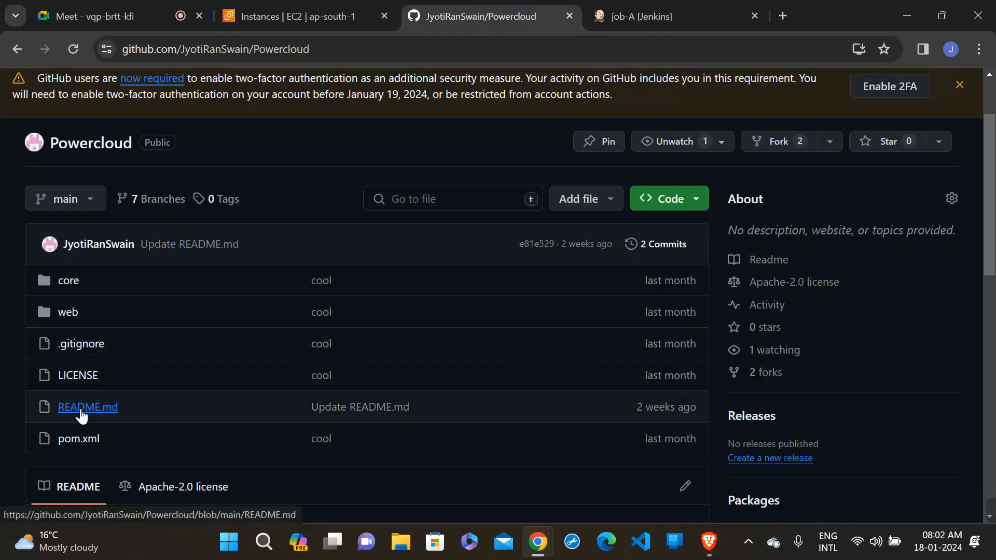
{"action": "left_click", "coordinate": [82, 416]}
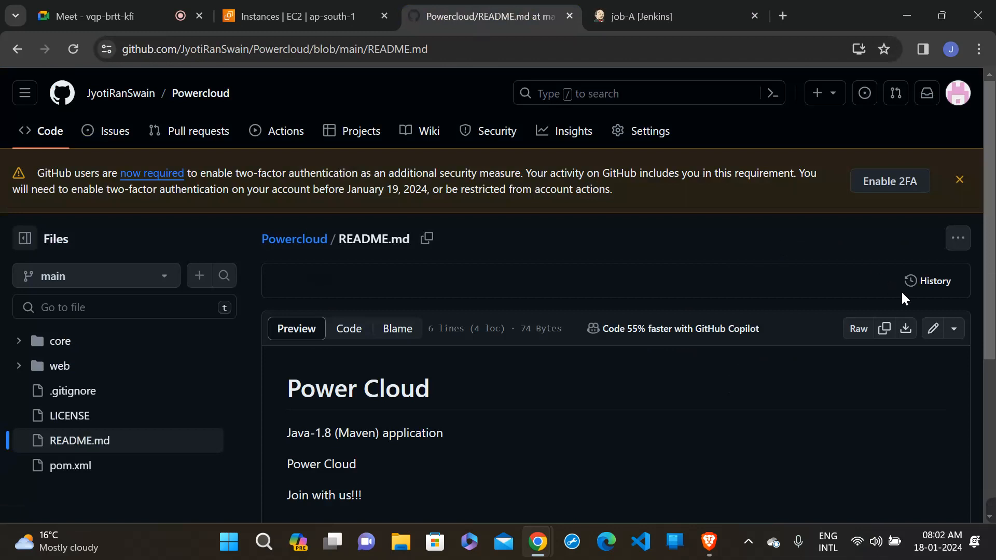
{"action": "left_click", "coordinate": [935, 330]}
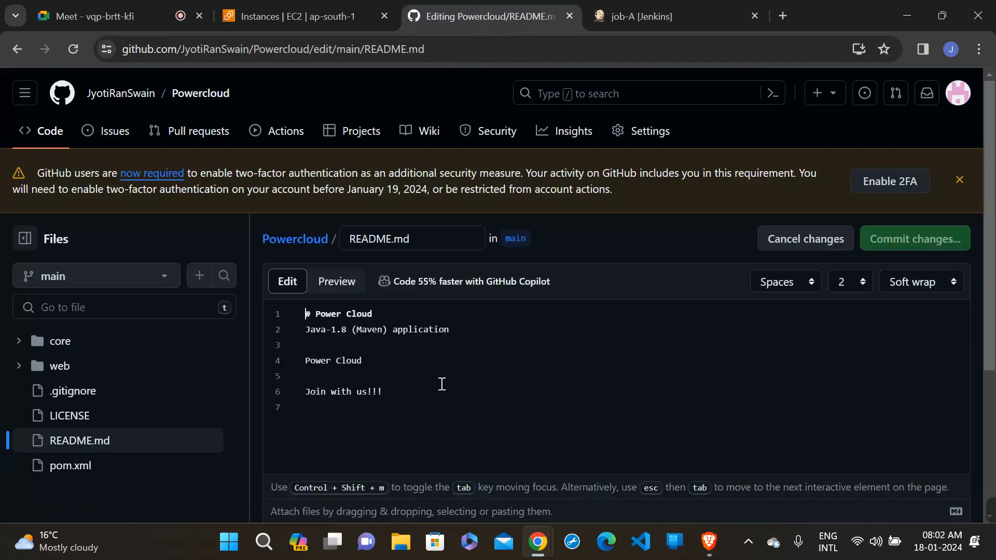
{"action": "left_click", "coordinate": [434, 387]}
{"action": "type", "text": "!"}
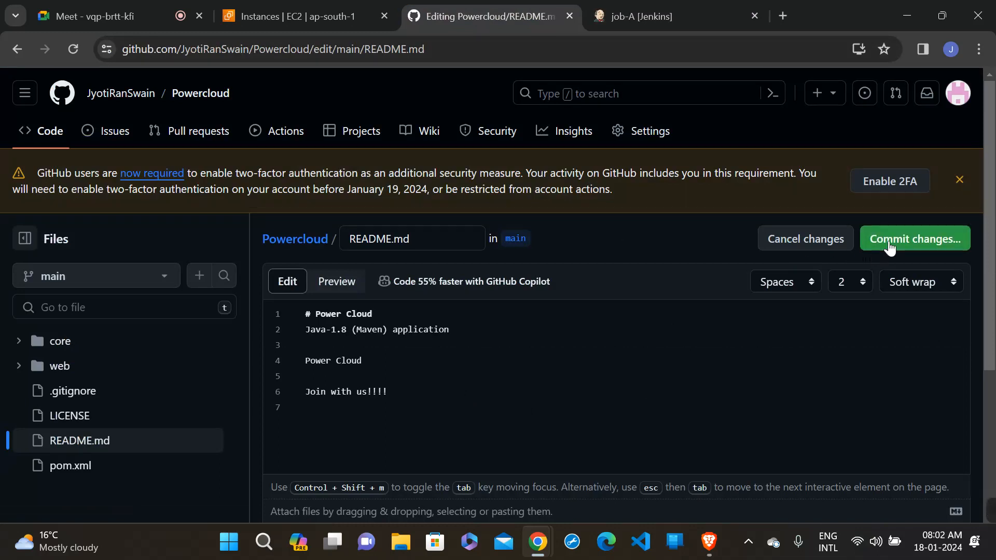
{"action": "left_click", "coordinate": [889, 240]}
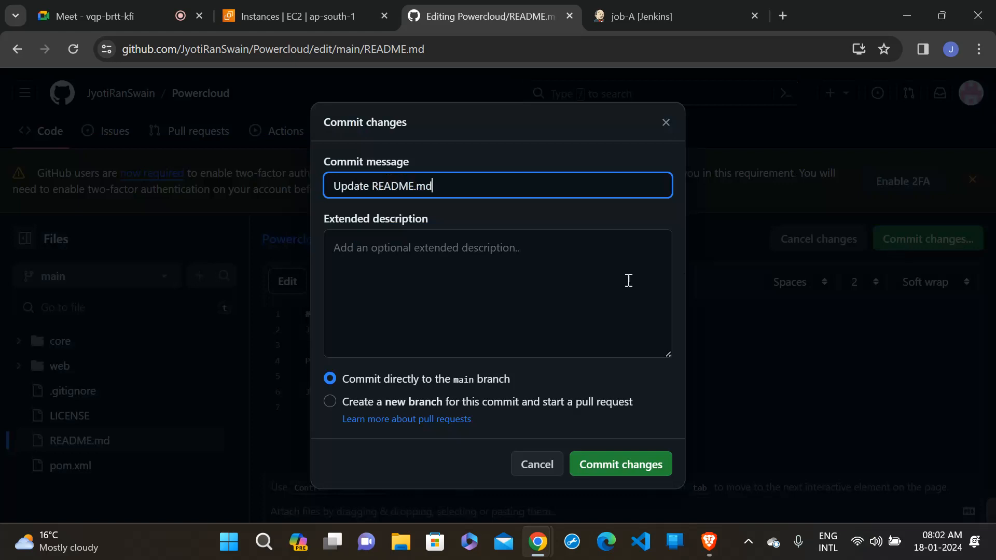
{"action": "left_click", "coordinate": [623, 469]}
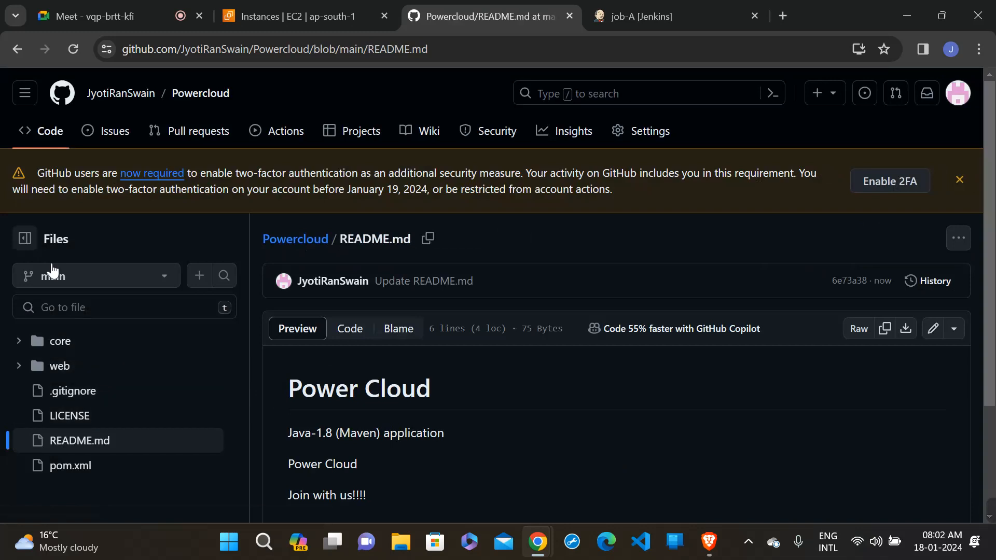
- Open the Powercloud repository's main page, then switch to Jenkins and reload job-A to check for a new build
{"action": "left_click", "coordinate": [37, 144]}
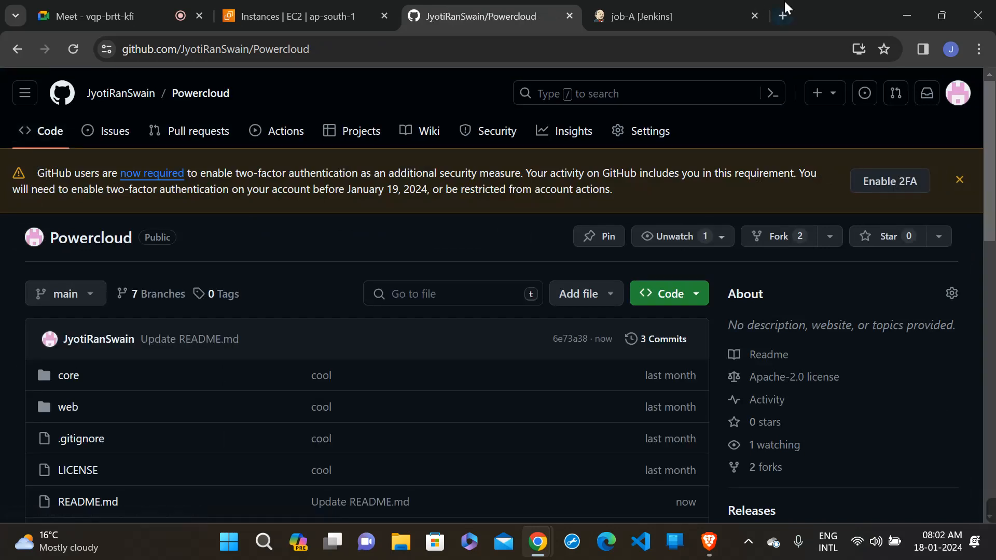
{"action": "left_click", "coordinate": [688, 9]}
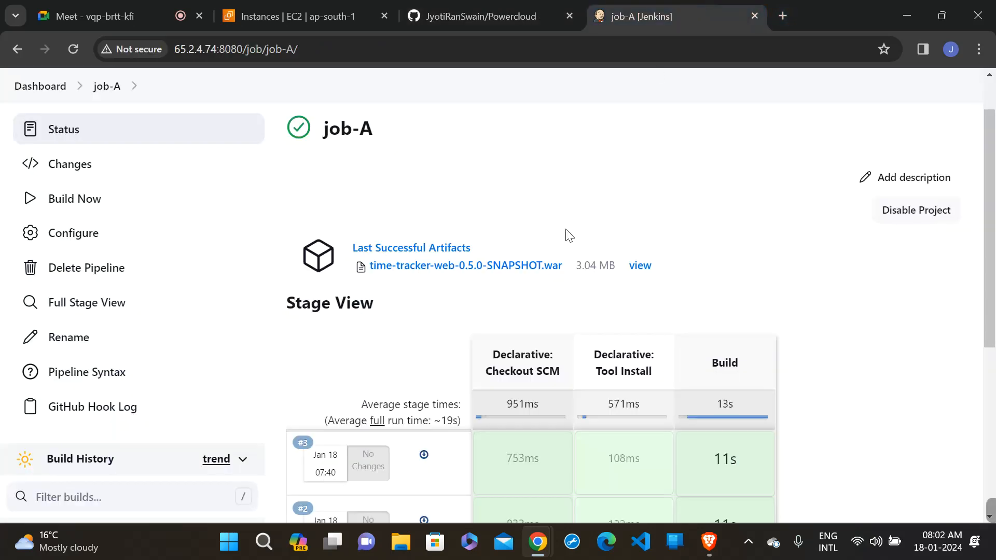
{"action": "scroll", "coordinate": [569, 235], "scroll_direction": "down", "scroll_amount": 3}
{"action": "scroll", "coordinate": [567, 229], "scroll_direction": "up", "scroll_amount": 2}
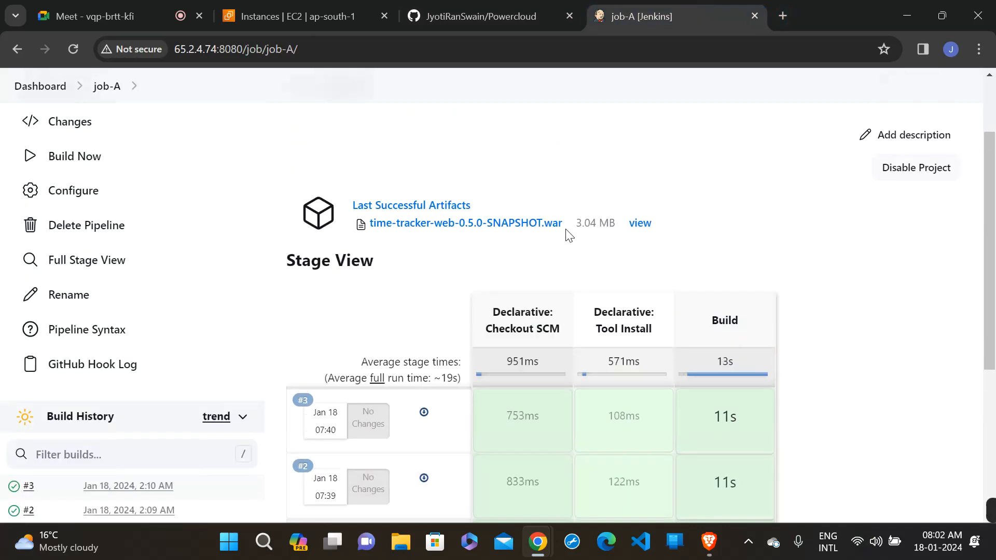
{"action": "left_click", "coordinate": [344, 50]}
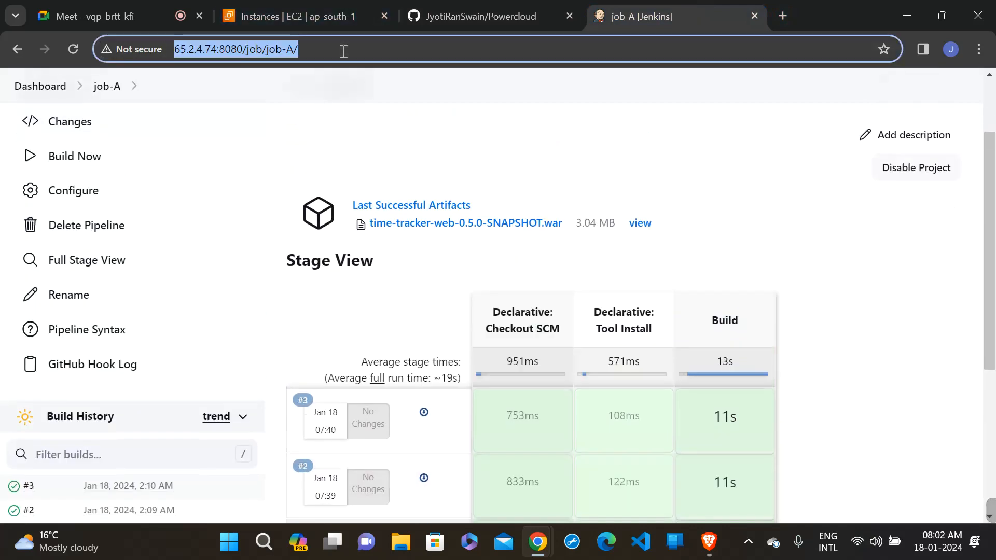
{"action": "key", "text": "Return"}
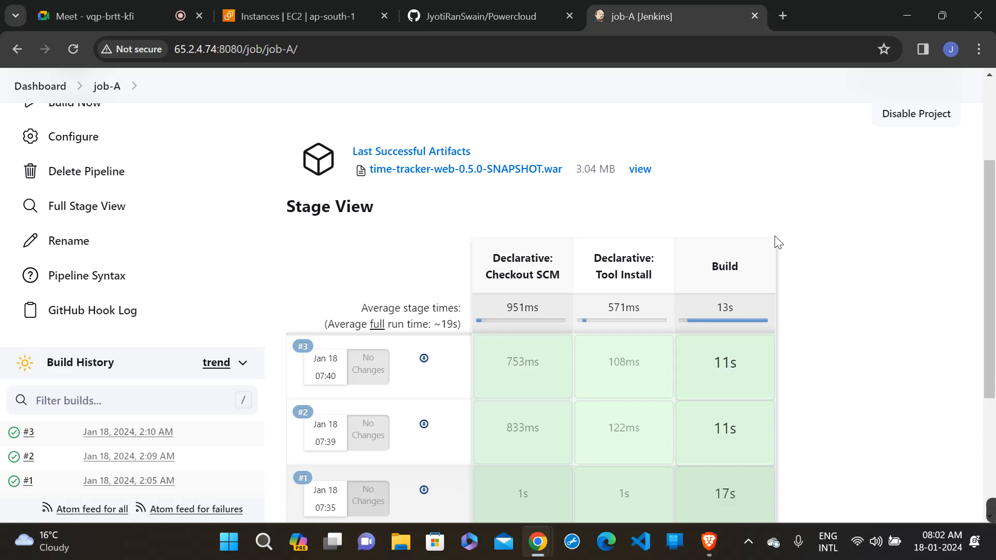
- Switch back to the Powercloud repository on GitHub and check the latest README.md commit in the file list
{"action": "left_click", "coordinate": [489, 15]}
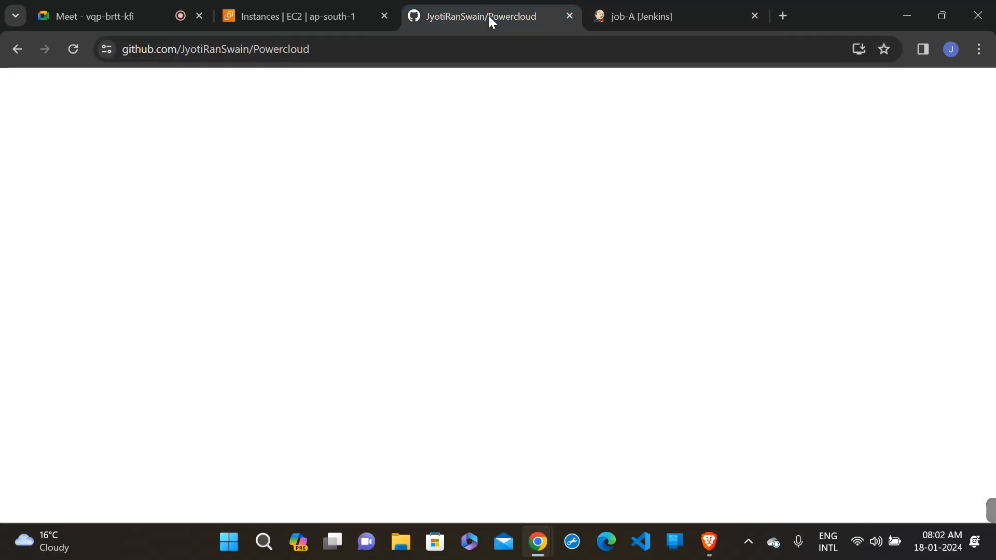
{"action": "scroll", "coordinate": [422, 283], "scroll_direction": "down", "scroll_amount": 3}
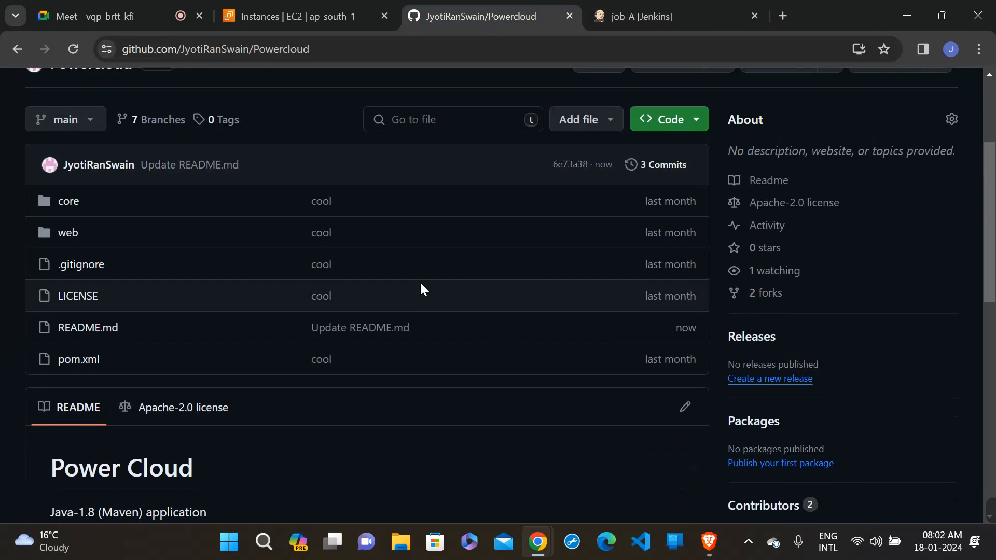
{"action": "scroll", "coordinate": [420, 282], "scroll_direction": "up", "scroll_amount": 3}
- Reopen job-A from the Jenkins dashboard and check its stage view and build history for a new build
{"action": "left_click", "coordinate": [618, 2]}
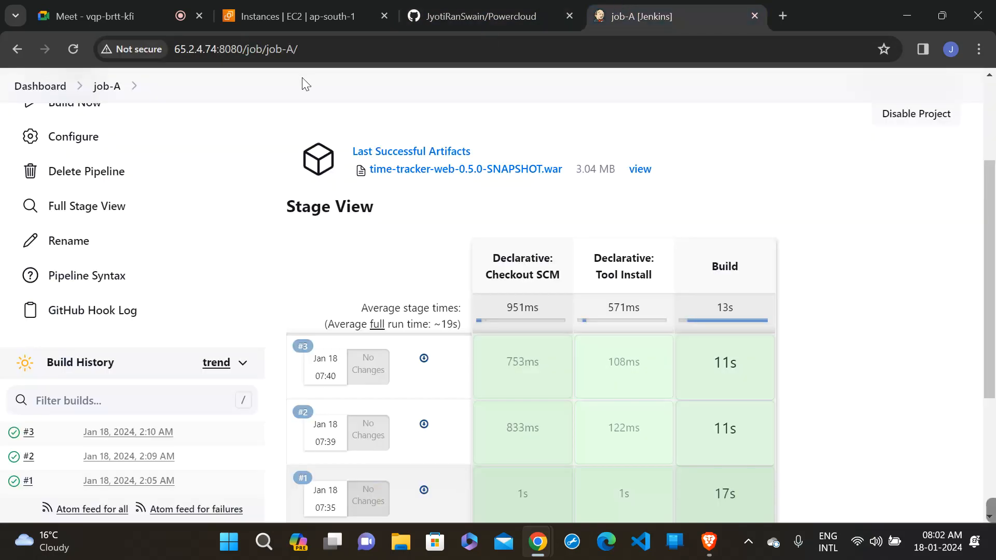
{"action": "left_click", "coordinate": [307, 52]}
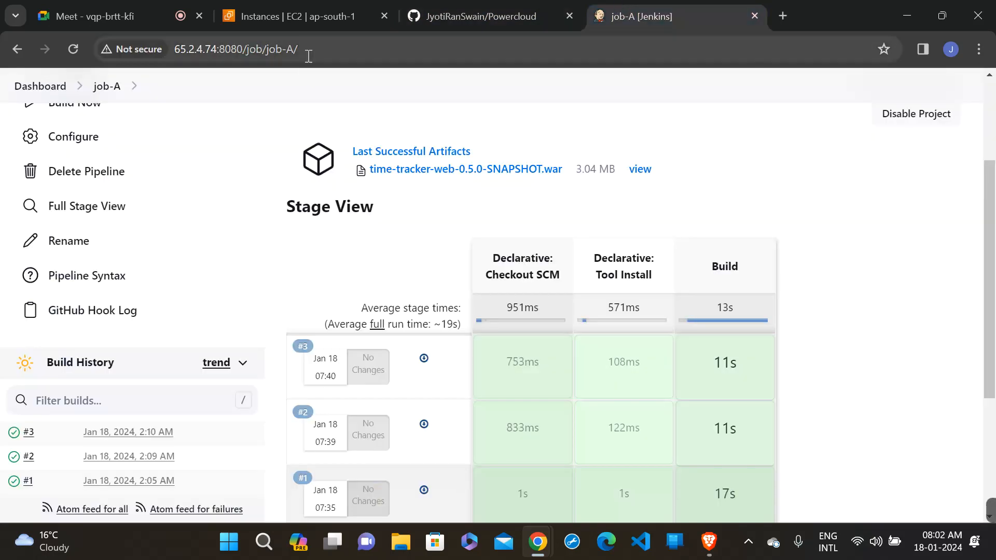
{"action": "left_click", "coordinate": [26, 87]}
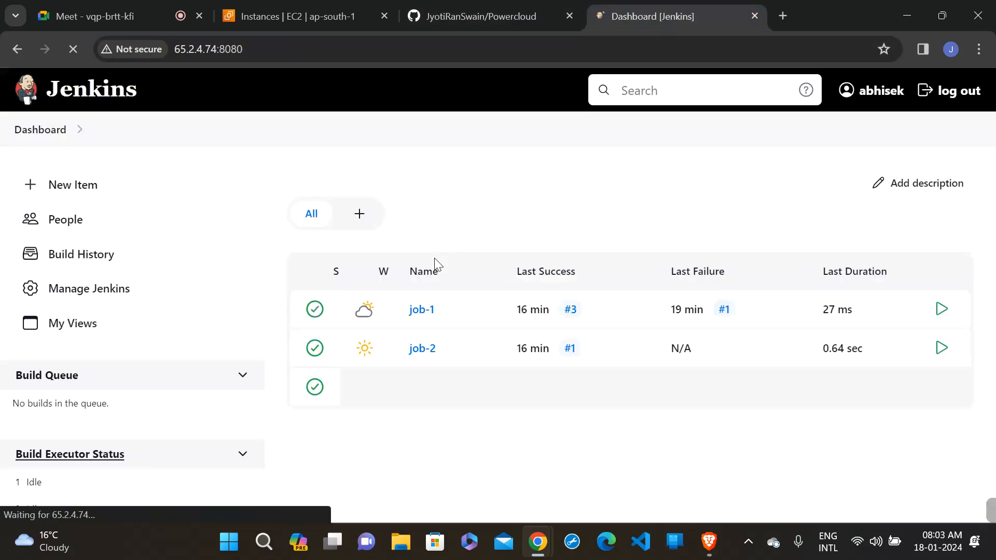
{"action": "scroll", "coordinate": [434, 257], "scroll_direction": "down", "scroll_amount": 2}
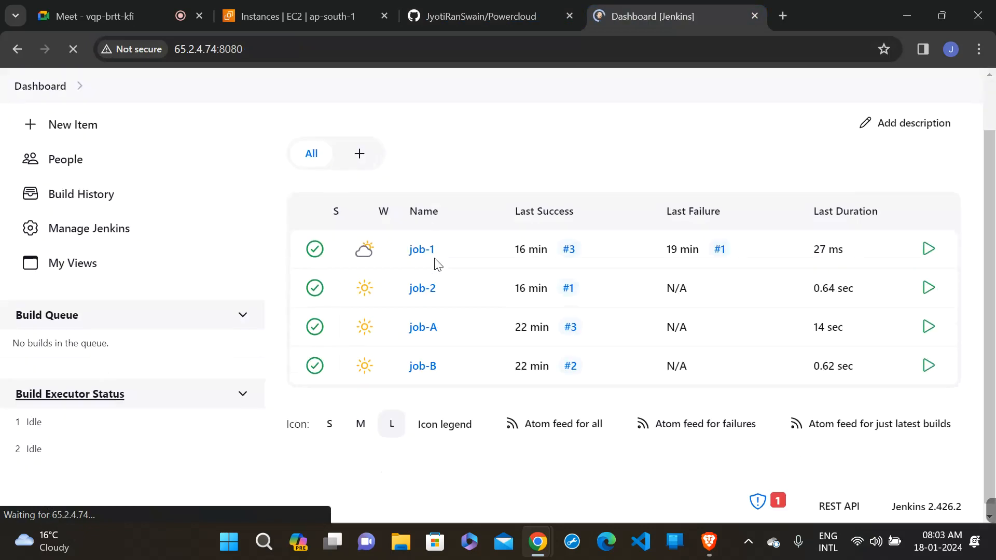
{"action": "left_click", "coordinate": [420, 321]}
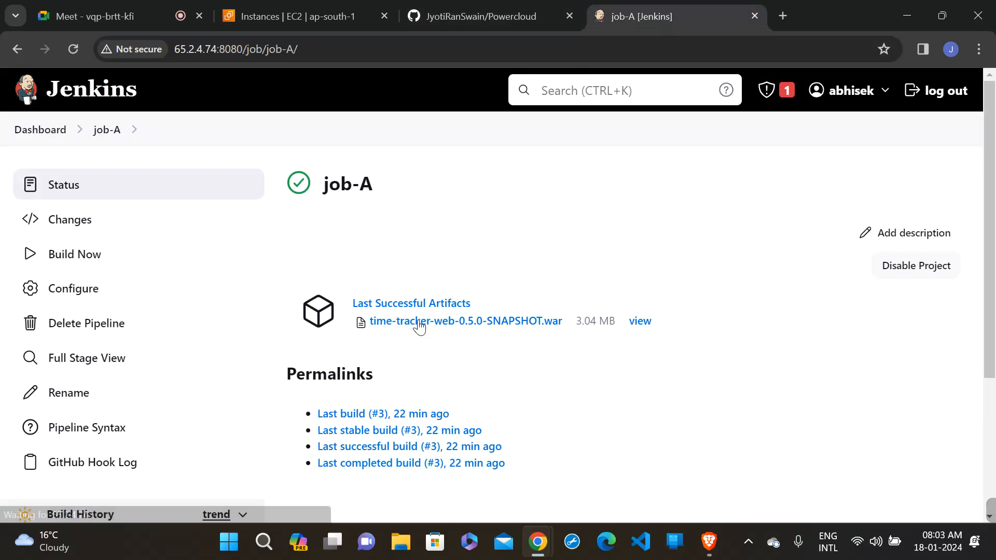
{"action": "scroll", "coordinate": [420, 327], "scroll_direction": "down", "scroll_amount": 2}
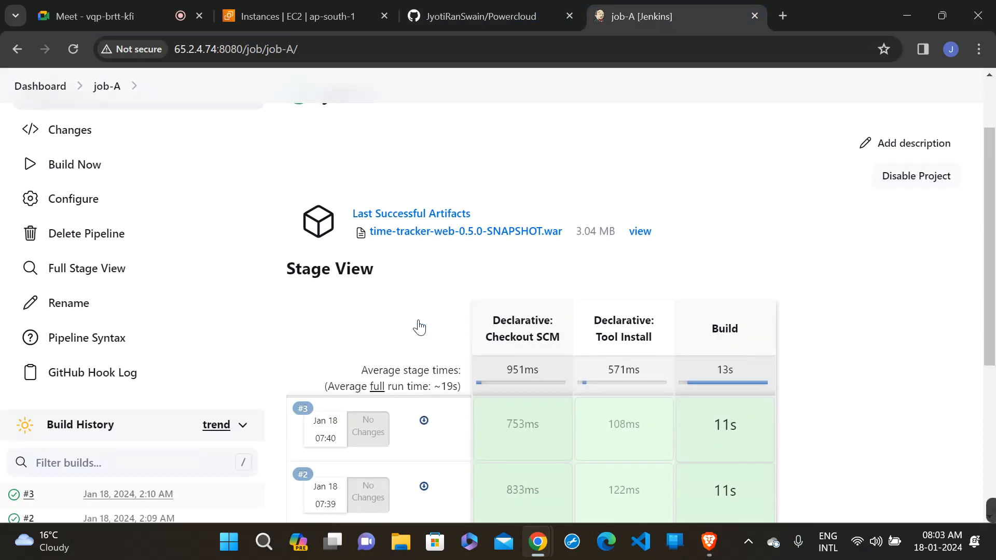
{"action": "scroll", "coordinate": [419, 327], "scroll_direction": "down", "scroll_amount": 1}
{"action": "scroll", "coordinate": [419, 327], "scroll_direction": "down", "scroll_amount": 1}
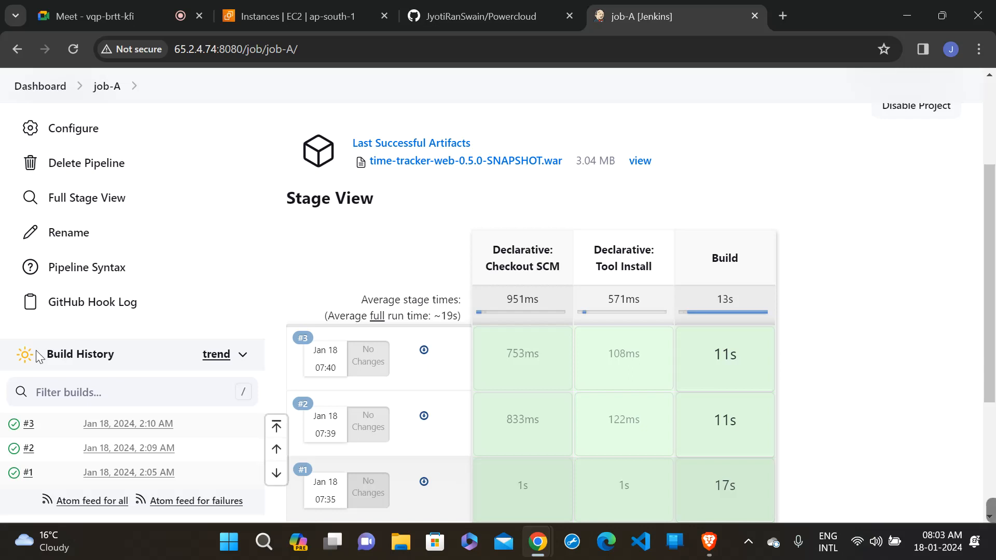
- Review job-A's configuration, including its build triggers and pipeline branch specifier, and return to the job's status page
{"action": "left_click", "coordinate": [80, 136]}
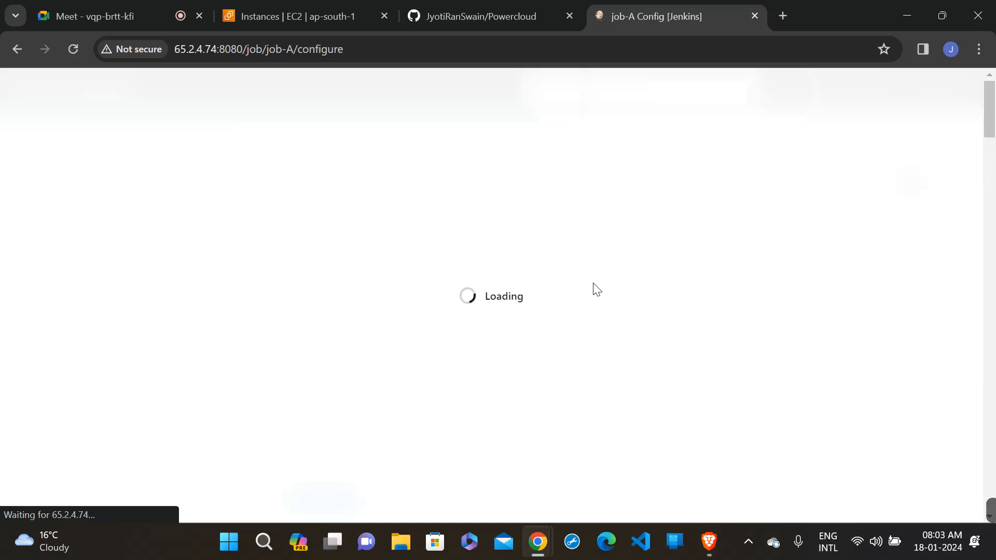
{"action": "scroll", "coordinate": [569, 149], "scroll_direction": "down", "scroll_amount": 15}
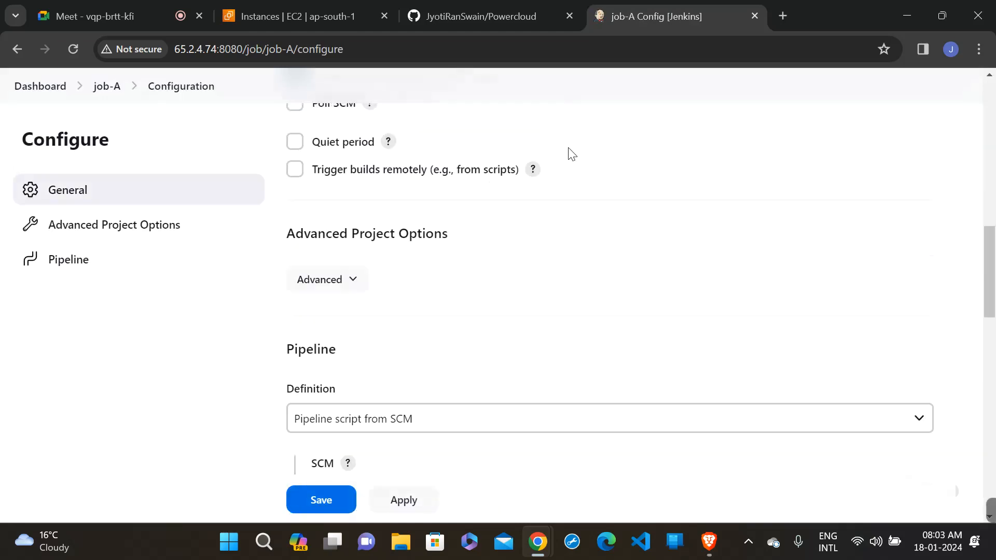
{"action": "scroll", "coordinate": [571, 155], "scroll_direction": "down", "scroll_amount": 12}
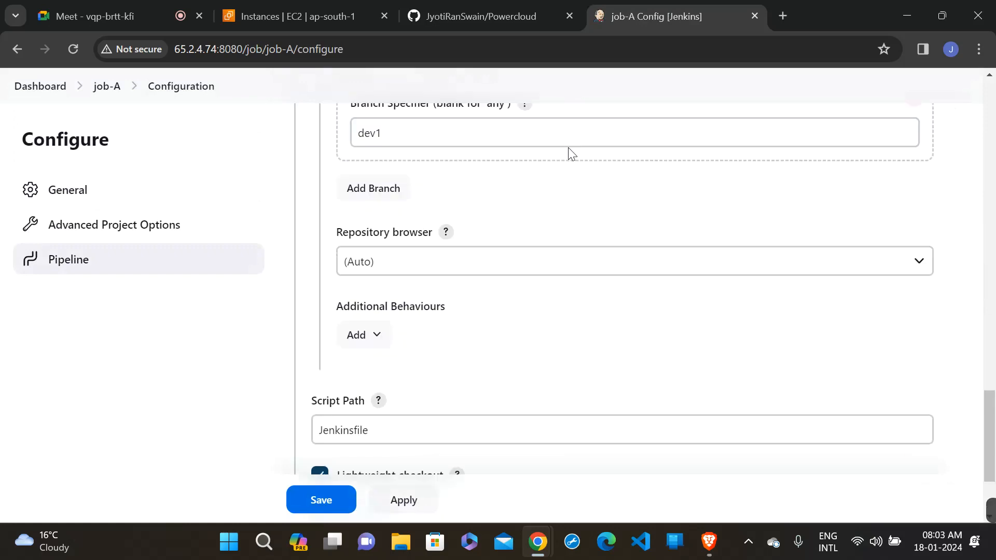
{"action": "scroll", "coordinate": [572, 154], "scroll_direction": "up", "scroll_amount": 5}
{"action": "scroll", "coordinate": [571, 154], "scroll_direction": "up", "scroll_amount": 20}
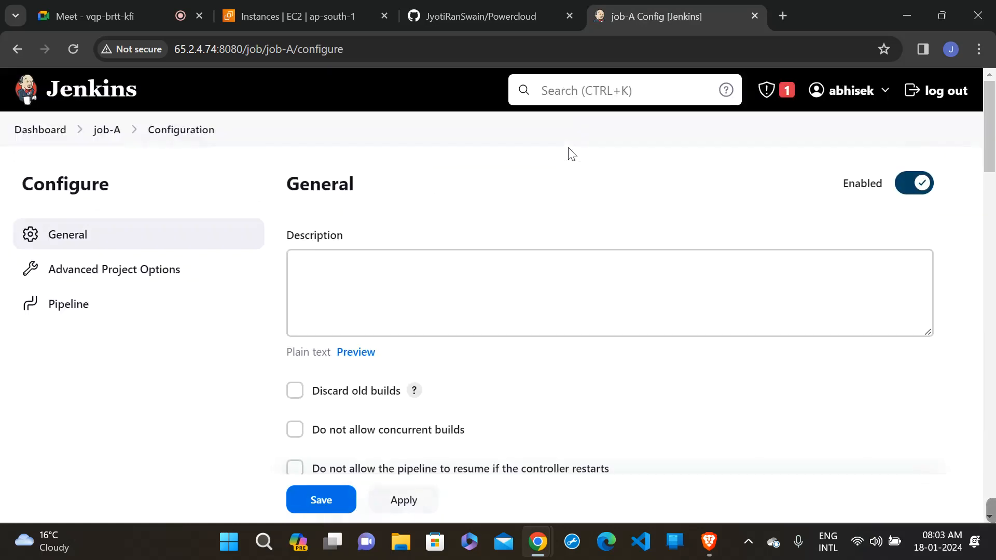
{"action": "left_click", "coordinate": [101, 131]}
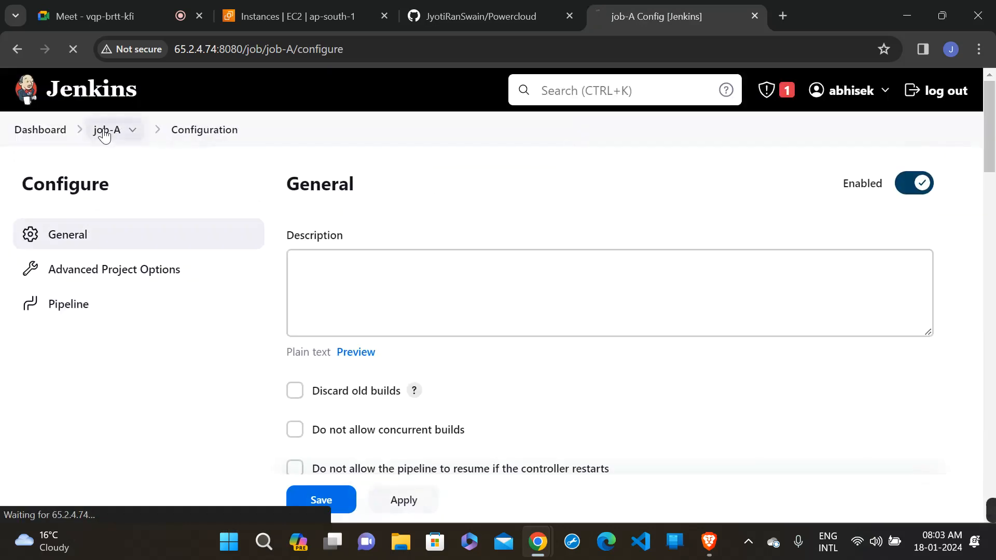
{"action": "scroll", "coordinate": [563, 278], "scroll_direction": "down", "scroll_amount": 3}
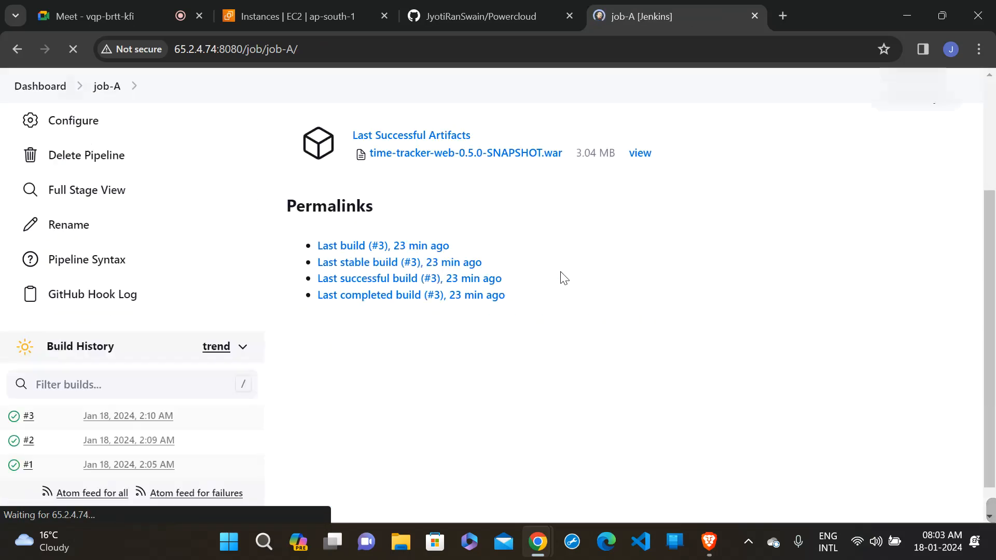
{"action": "scroll", "coordinate": [564, 278], "scroll_direction": "up", "scroll_amount": 1}
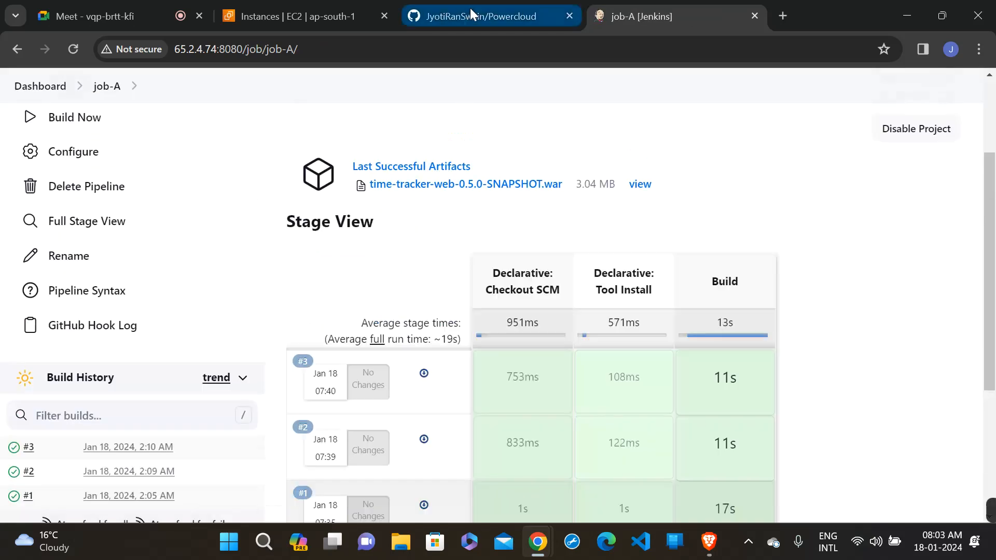
- Open the Powercloud repository's existing webhook on GitHub and review its payload URL, content type and trigger events
{"action": "left_click", "coordinate": [470, 8]}
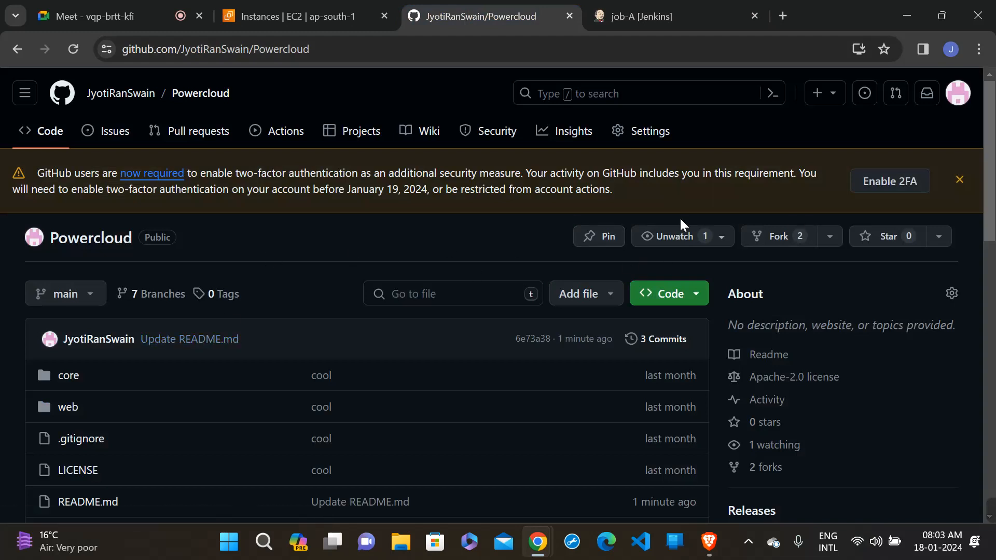
{"action": "left_click", "coordinate": [628, 136]}
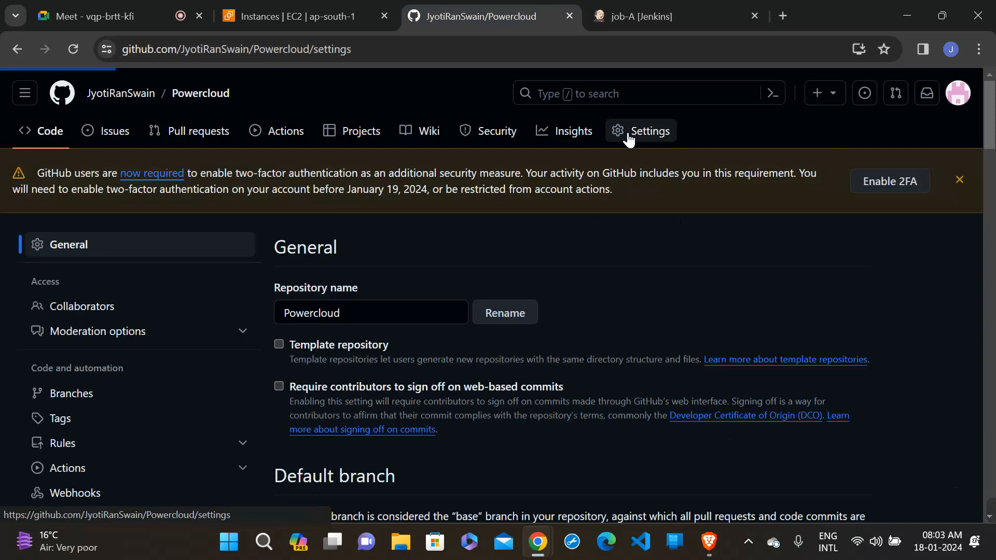
{"action": "scroll", "coordinate": [534, 335], "scroll_direction": "down", "scroll_amount": 3}
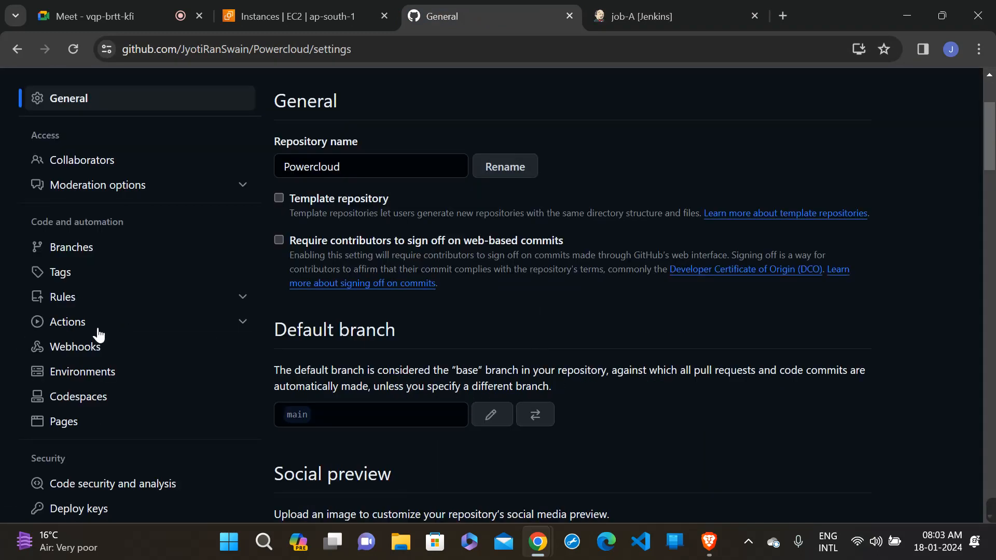
{"action": "left_click", "coordinate": [80, 346]}
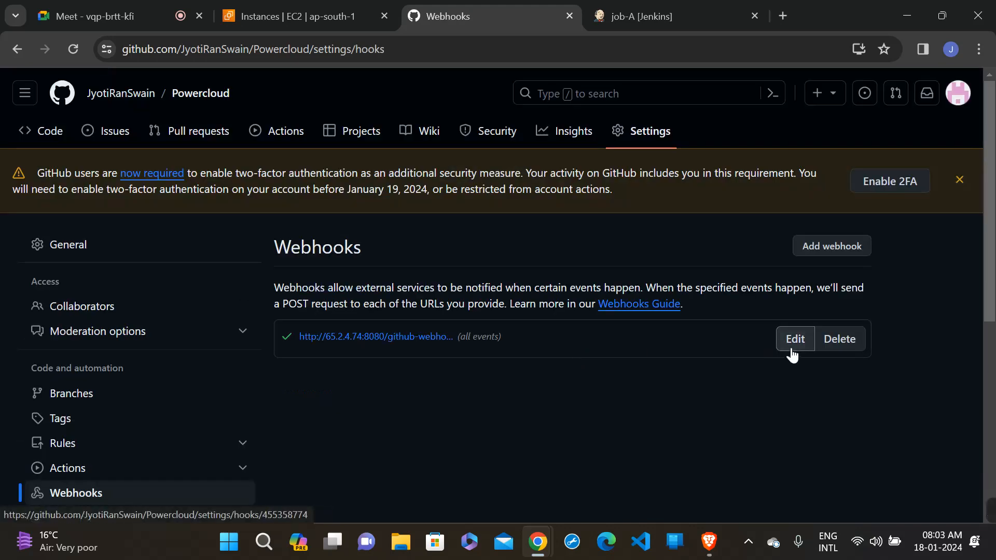
{"action": "left_click", "coordinate": [792, 352]}
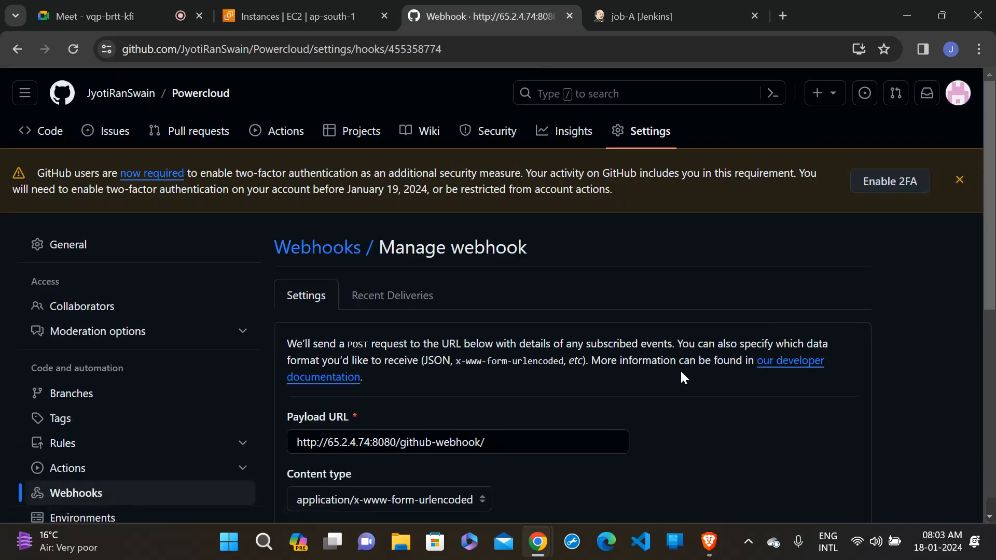
{"action": "scroll", "coordinate": [682, 373], "scroll_direction": "down", "scroll_amount": 3}
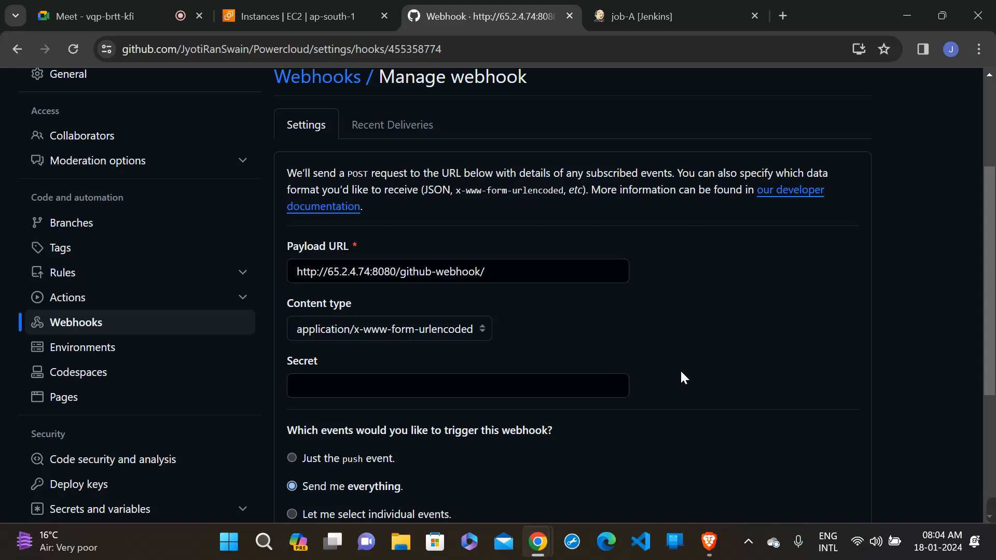
{"action": "scroll", "coordinate": [682, 377], "scroll_direction": "down", "scroll_amount": 2}
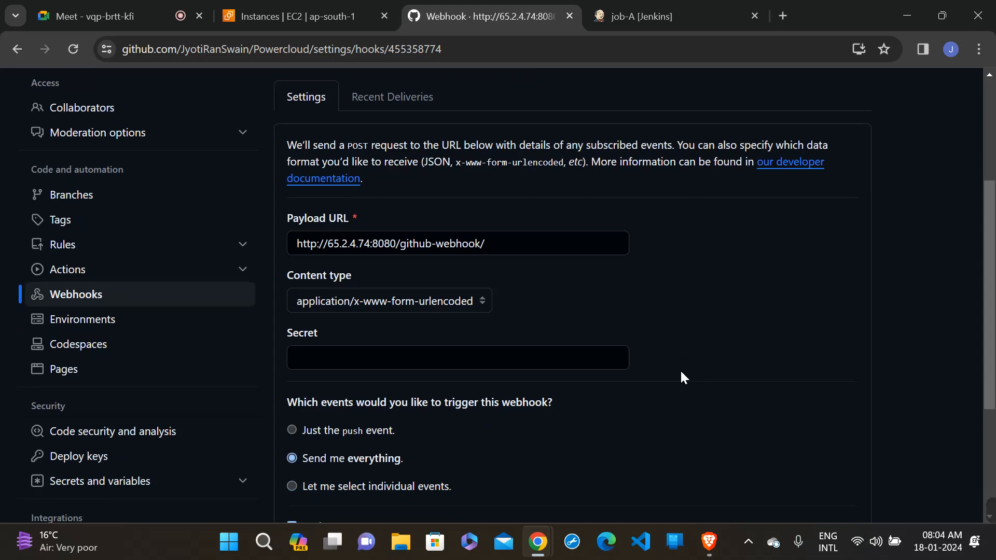
{"action": "scroll", "coordinate": [683, 372], "scroll_direction": "up", "scroll_amount": 5}
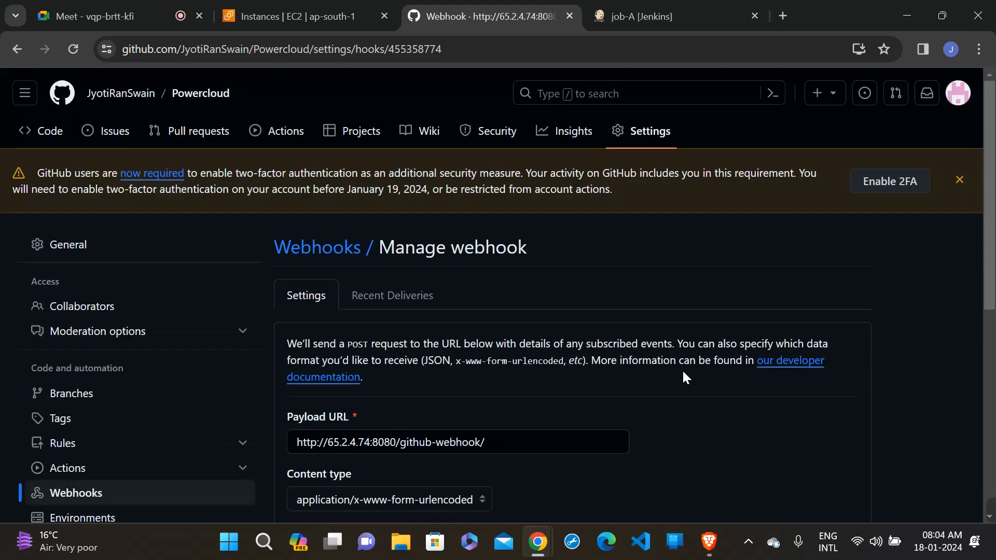
- Return to the Powercloud repository's code and open web/src/main/webapp/index.jsp for editing
{"action": "left_click", "coordinate": [42, 132]}
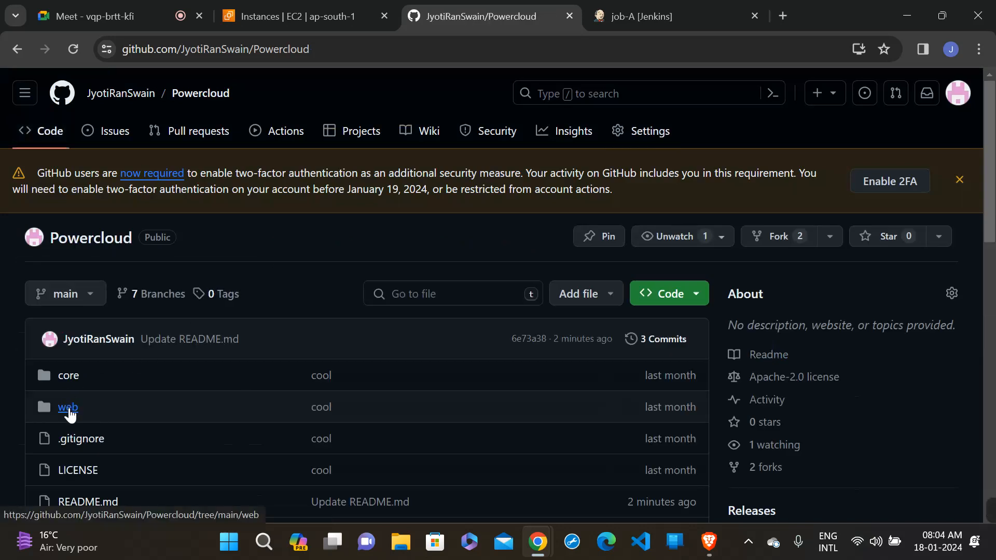
{"action": "left_click", "coordinate": [68, 409]}
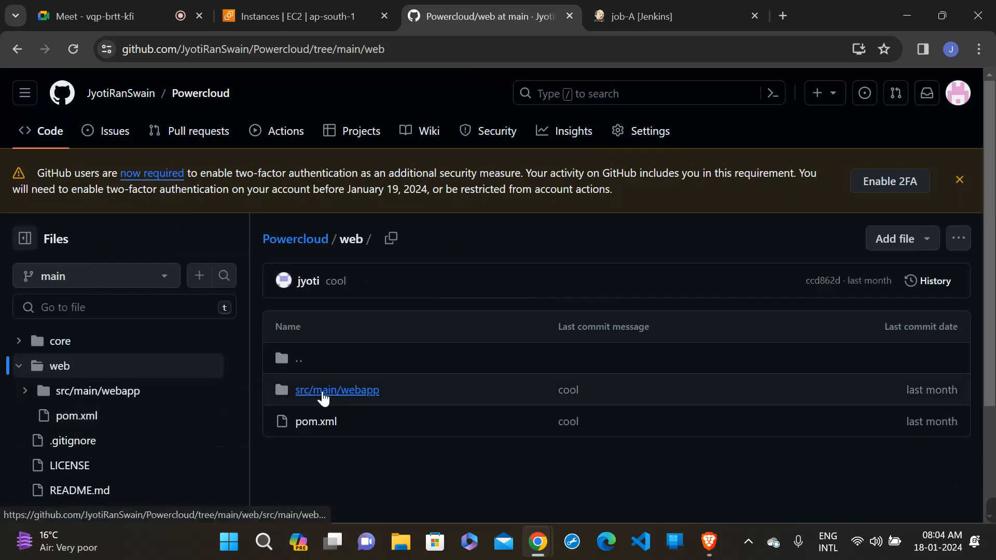
{"action": "left_click", "coordinate": [323, 396]}
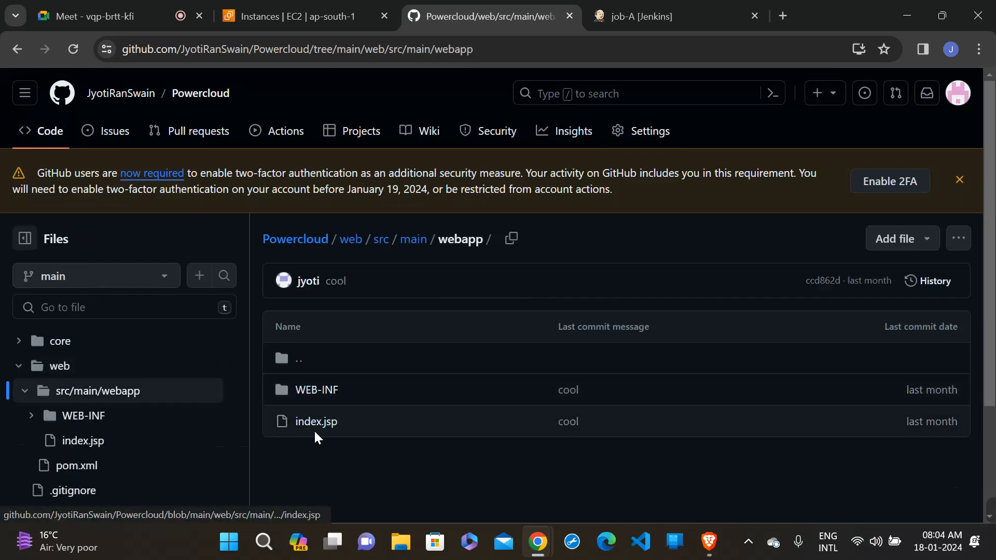
{"action": "left_click", "coordinate": [314, 426]}
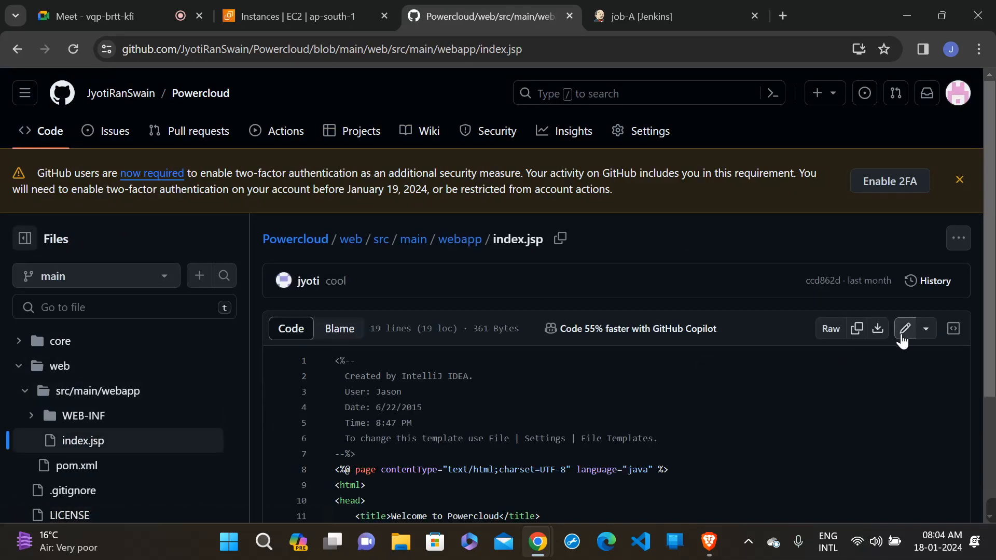
{"action": "left_click", "coordinate": [905, 329]}
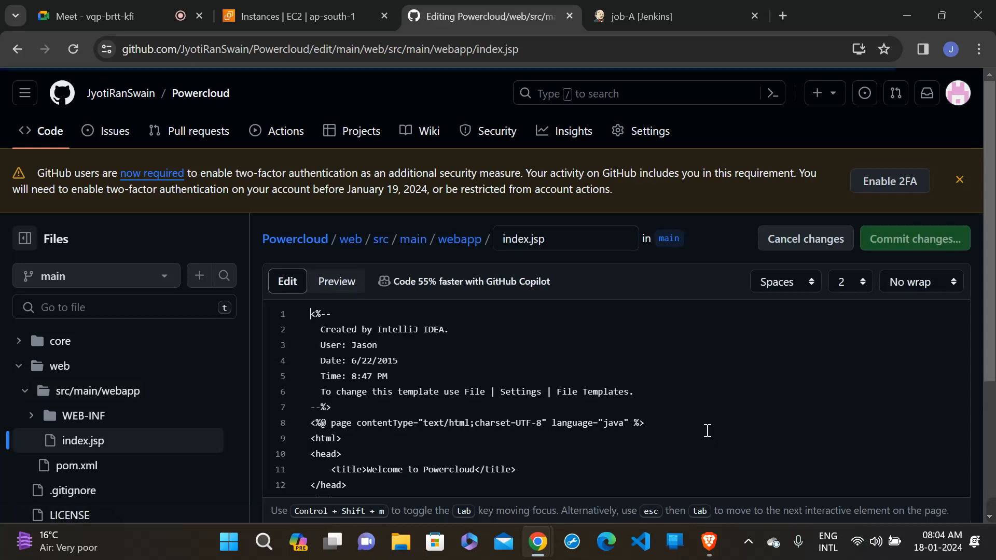
- Add a period after "Welcome to Powercloud" in the title of index.jsp, commit the change to main and return to the repository's root
{"action": "scroll", "coordinate": [707, 431], "scroll_direction": "down", "scroll_amount": 2}
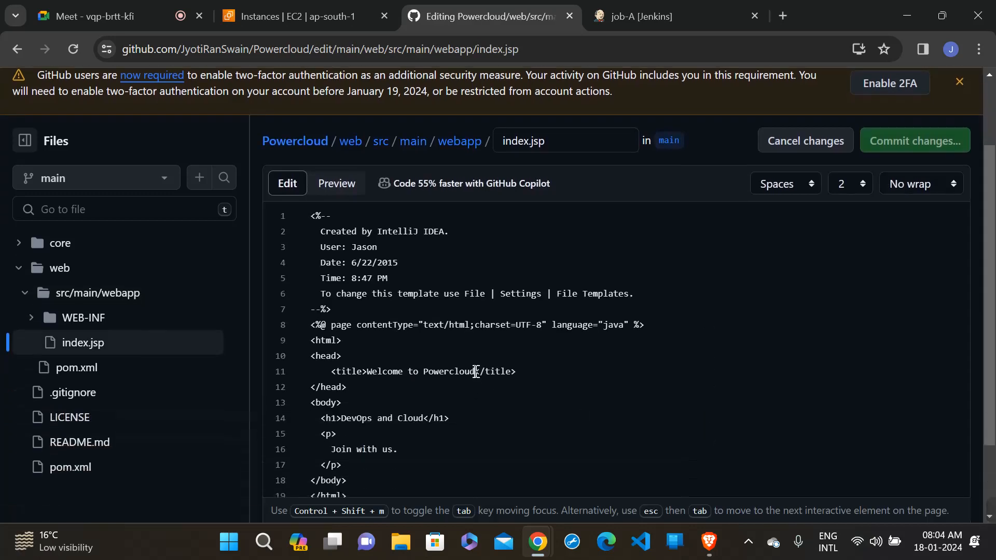
{"action": "left_click", "coordinate": [476, 372]}
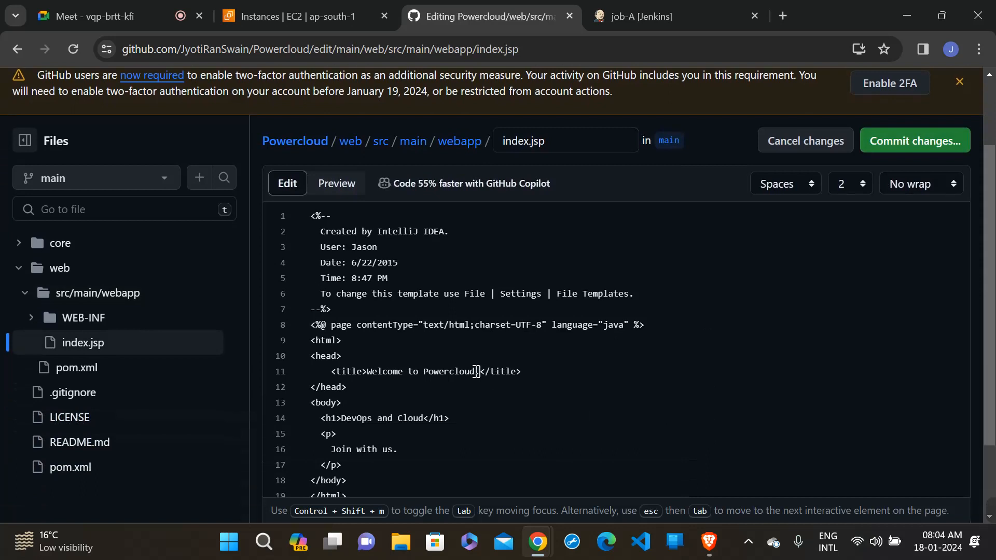
{"action": "left_click", "coordinate": [899, 142]}
{"action": "left_click", "coordinate": [611, 464]}
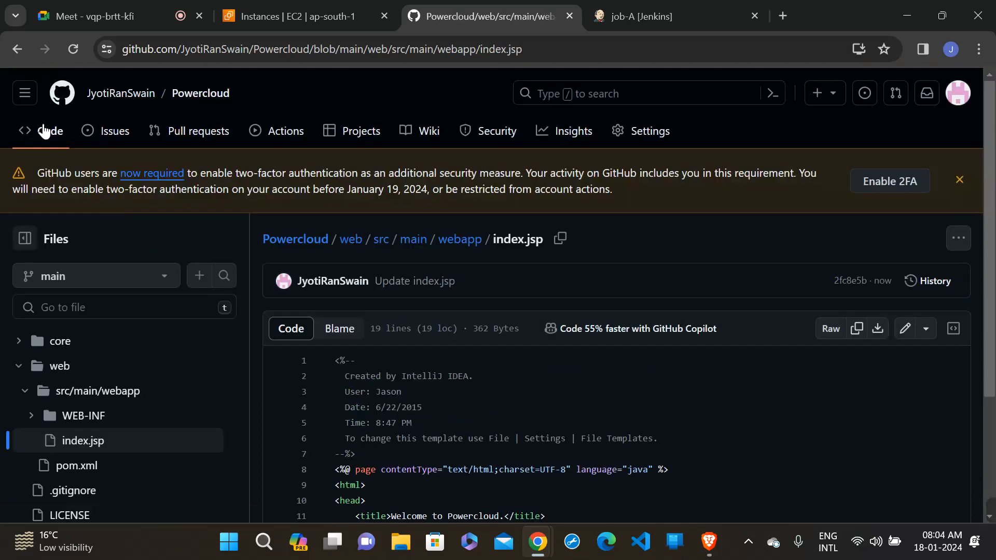
{"action": "left_click", "coordinate": [44, 136]}
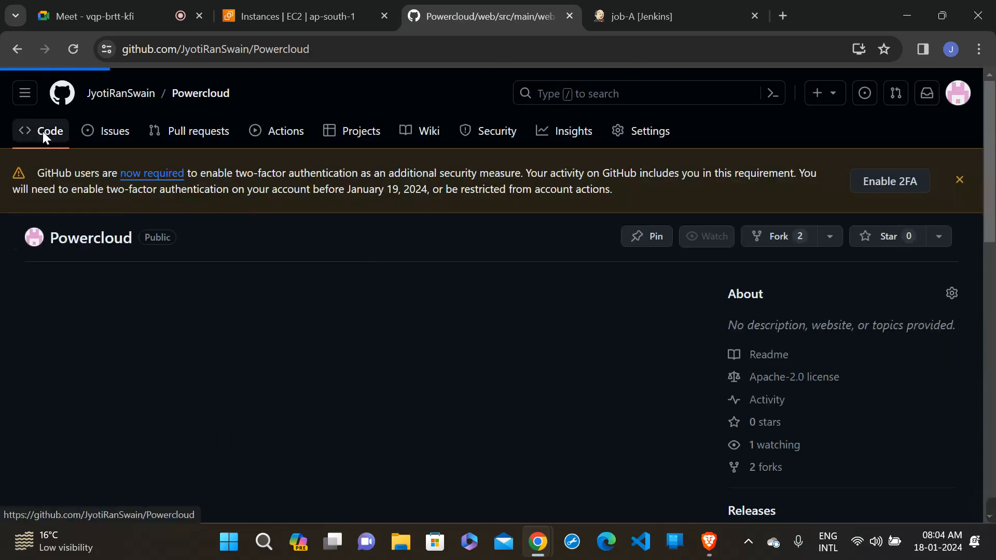
- Switch to Jenkins and reload job-A through the dashboard, checking its stage view and build history for a build from the index.jsp commit
{"action": "left_click", "coordinate": [628, 17]}
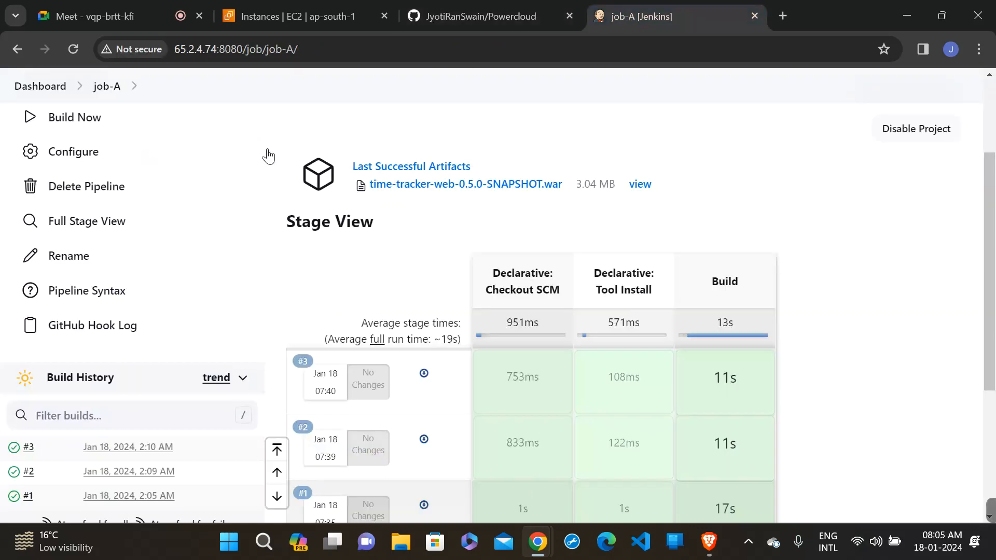
{"action": "scroll", "coordinate": [340, 156], "scroll_direction": "up", "scroll_amount": 3}
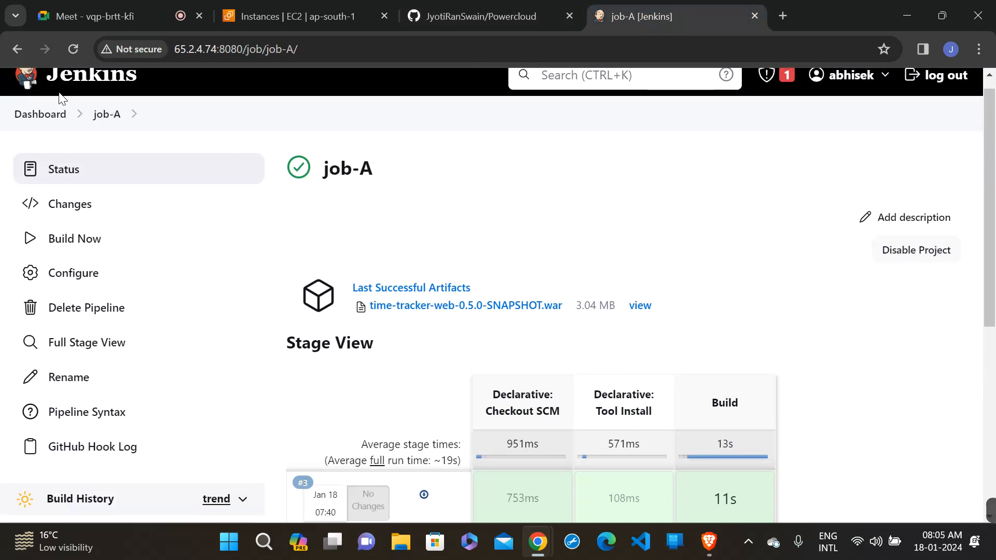
{"action": "left_click", "coordinate": [46, 124]}
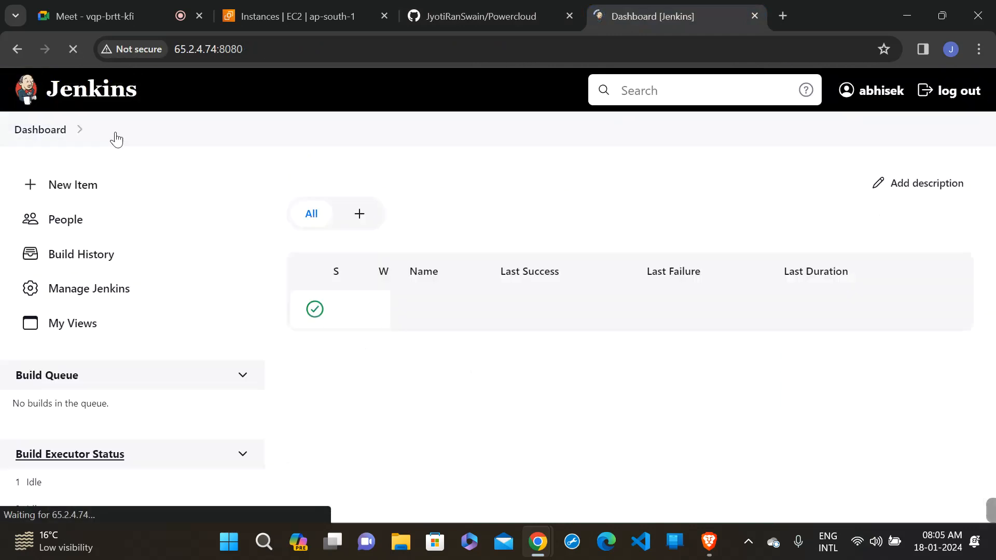
{"action": "scroll", "coordinate": [435, 236], "scroll_direction": "down", "scroll_amount": 1}
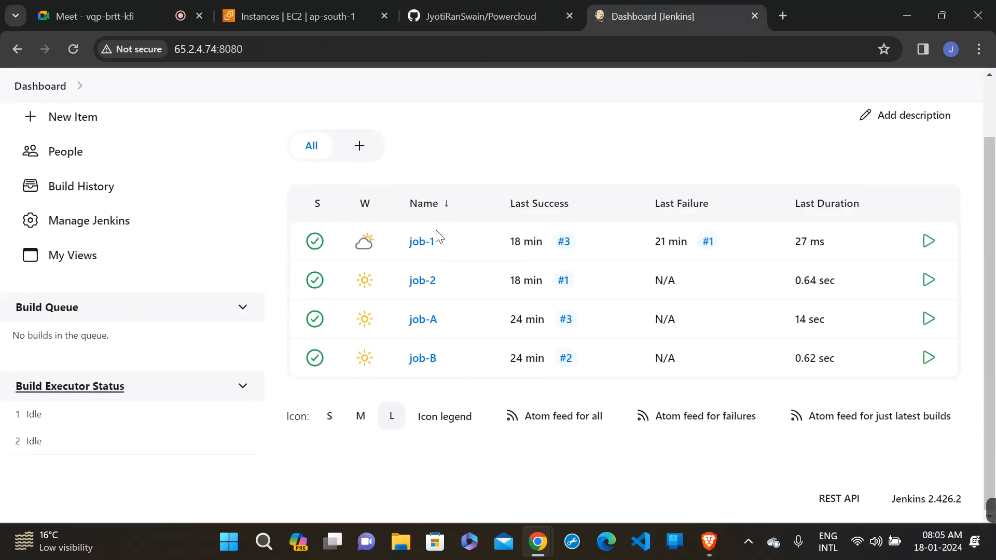
{"action": "left_click", "coordinate": [421, 318]}
{"action": "scroll", "coordinate": [421, 317], "scroll_direction": "down", "scroll_amount": 4}
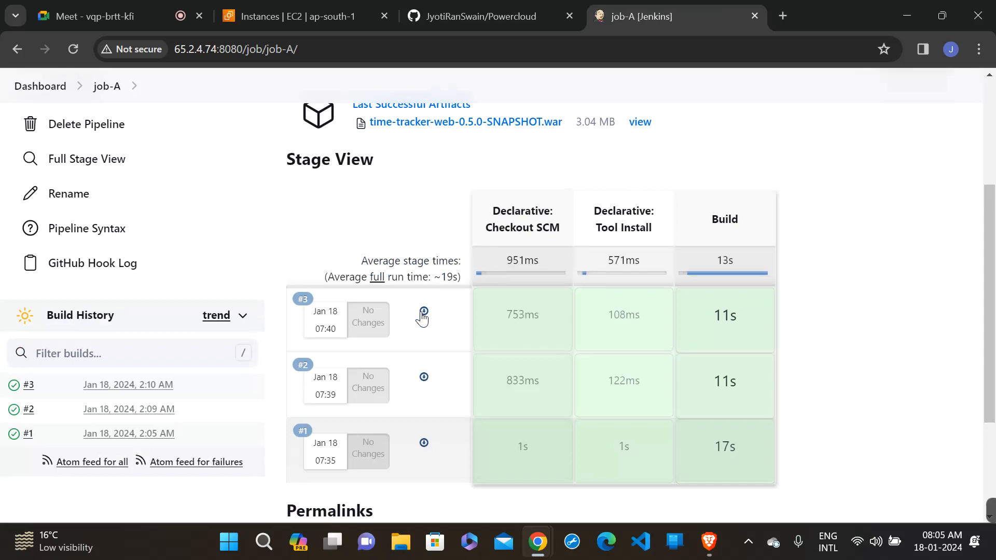
{"action": "scroll", "coordinate": [422, 317], "scroll_direction": "up", "scroll_amount": 4}
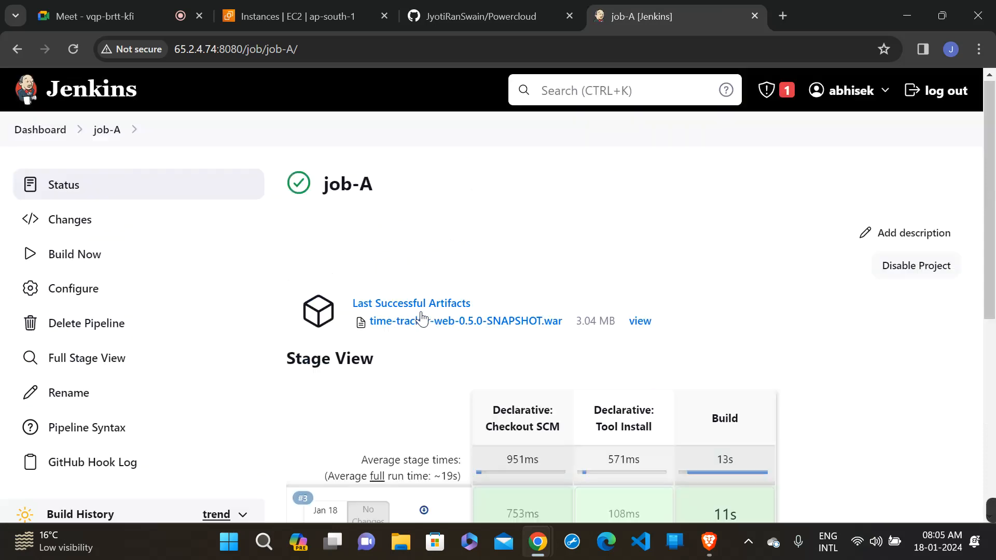
{"action": "left_click", "coordinate": [53, 135]}
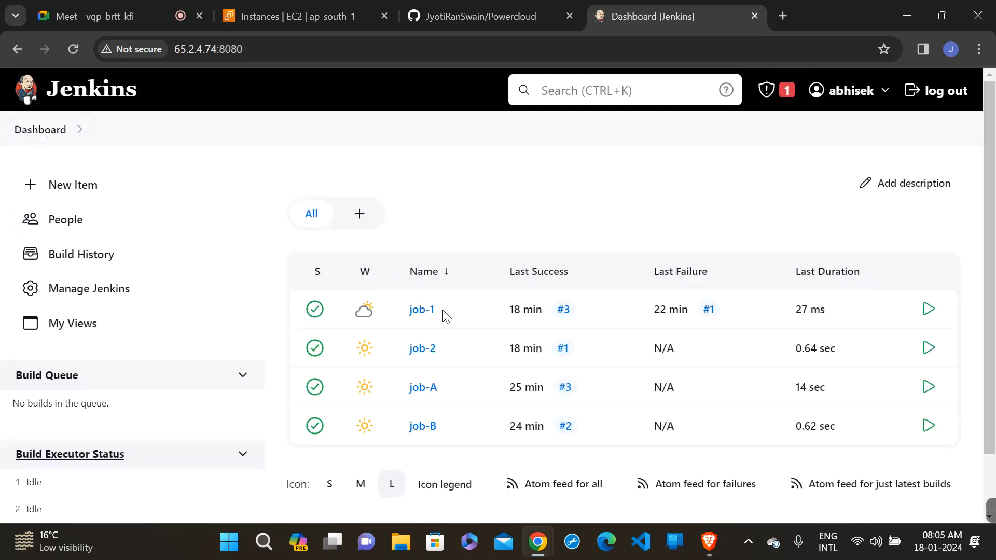
{"action": "left_click", "coordinate": [419, 394]}
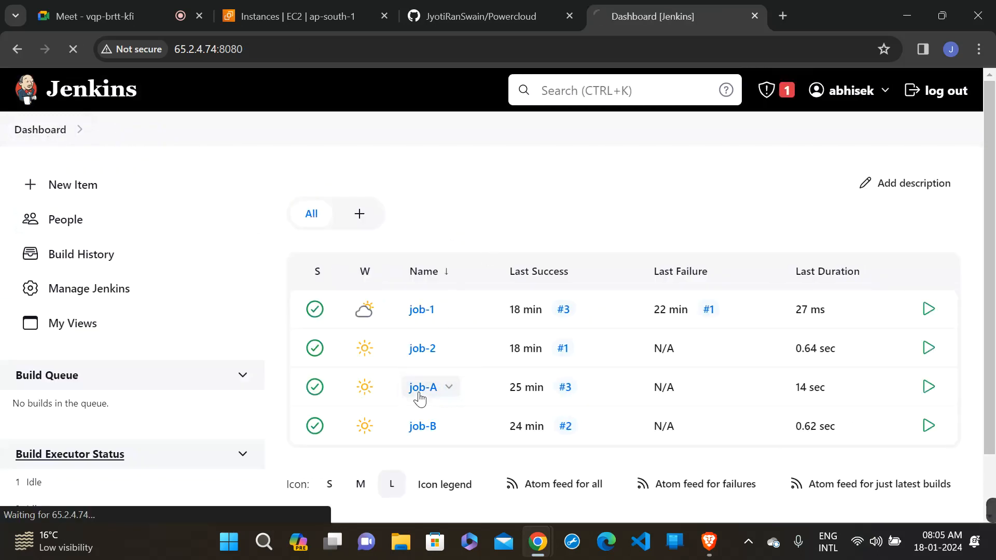
{"action": "scroll", "coordinate": [420, 399], "scroll_direction": "down", "scroll_amount": 3}
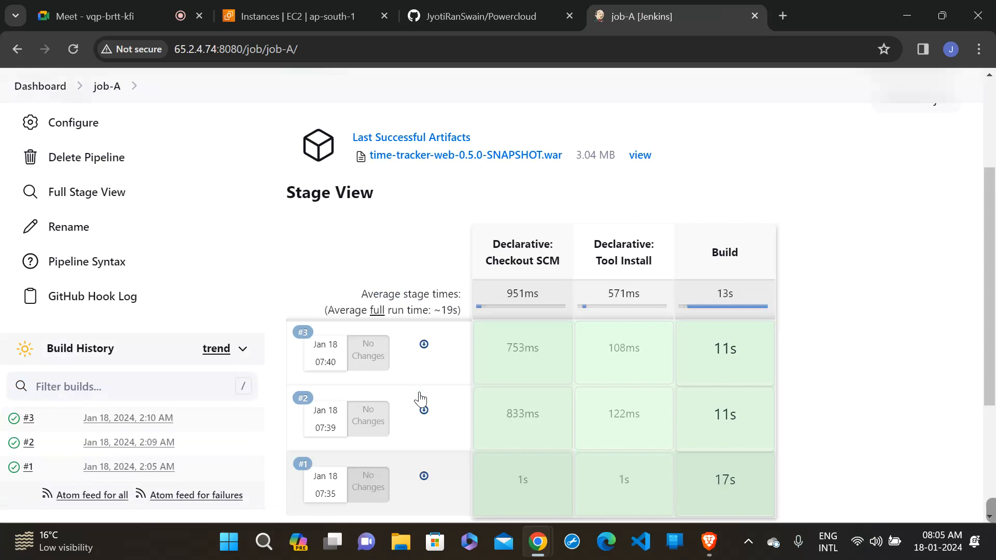
{"action": "scroll", "coordinate": [561, 260], "scroll_direction": "up", "scroll_amount": 3}
- Compare the latest commit in the Powercloud repository on GitHub with the builds listed for job-A in Jenkins
{"action": "left_click", "coordinate": [476, 5]}
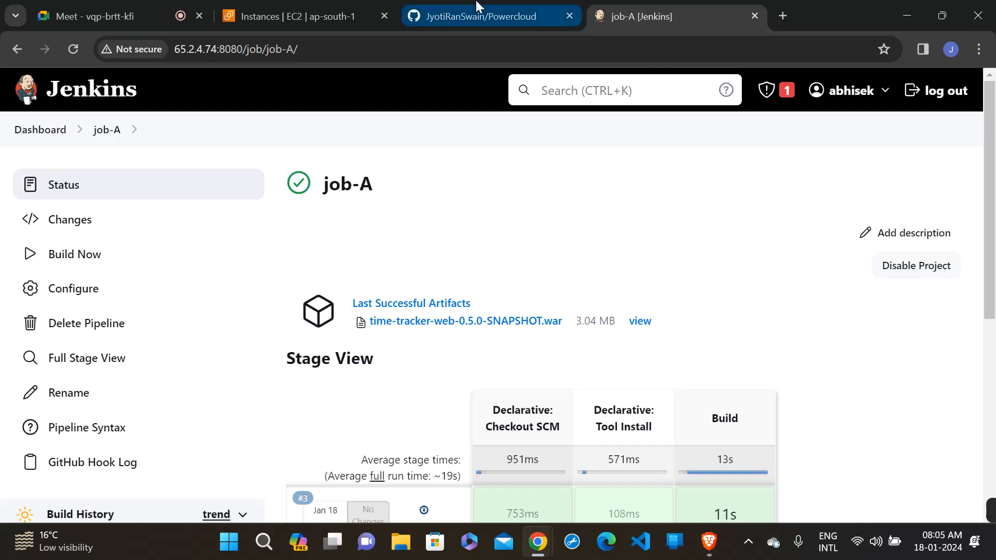
{"action": "scroll", "coordinate": [482, 232], "scroll_direction": "down", "scroll_amount": 2}
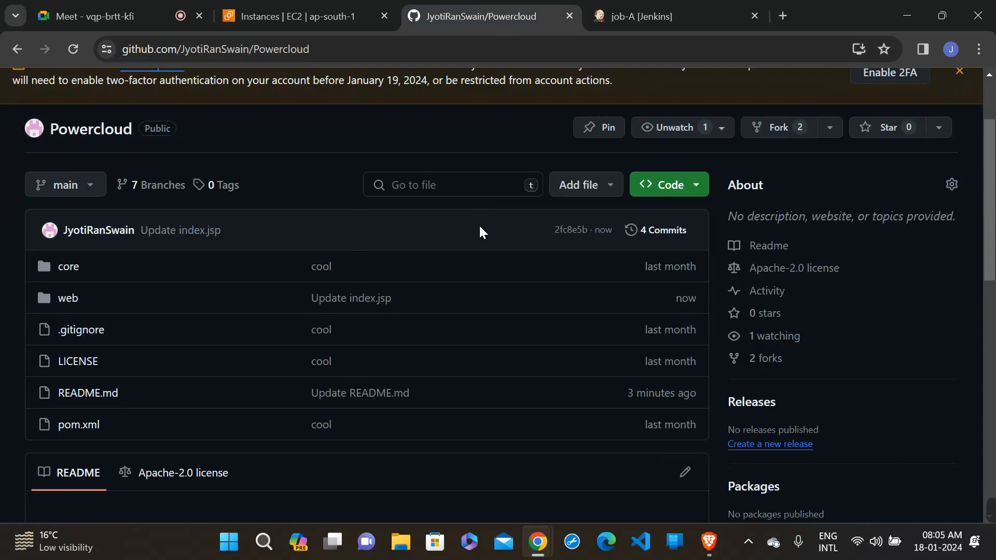
{"action": "left_click", "coordinate": [624, 5]}
{"action": "scroll", "coordinate": [573, 198], "scroll_direction": "down", "scroll_amount": 3}
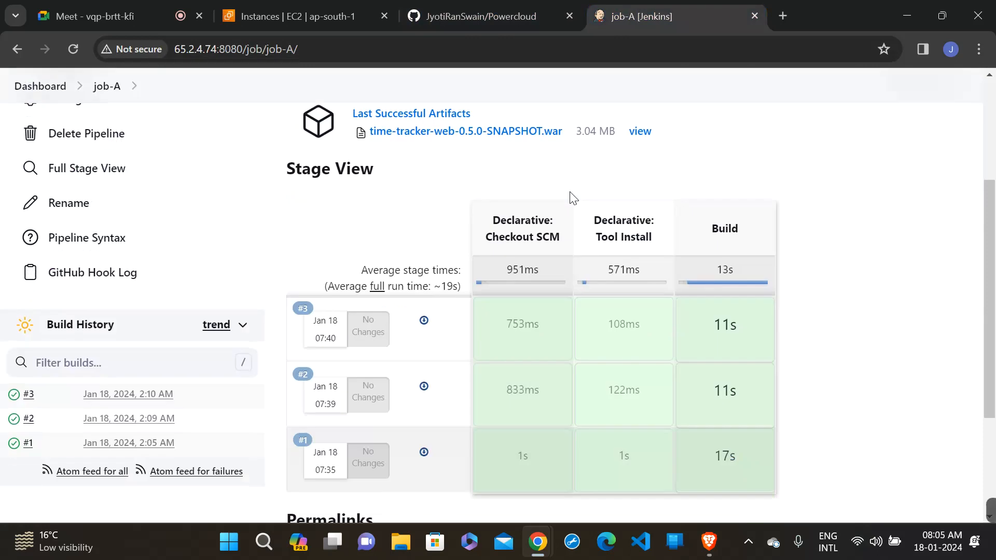
{"action": "scroll", "coordinate": [573, 198], "scroll_direction": "up", "scroll_amount": 4}
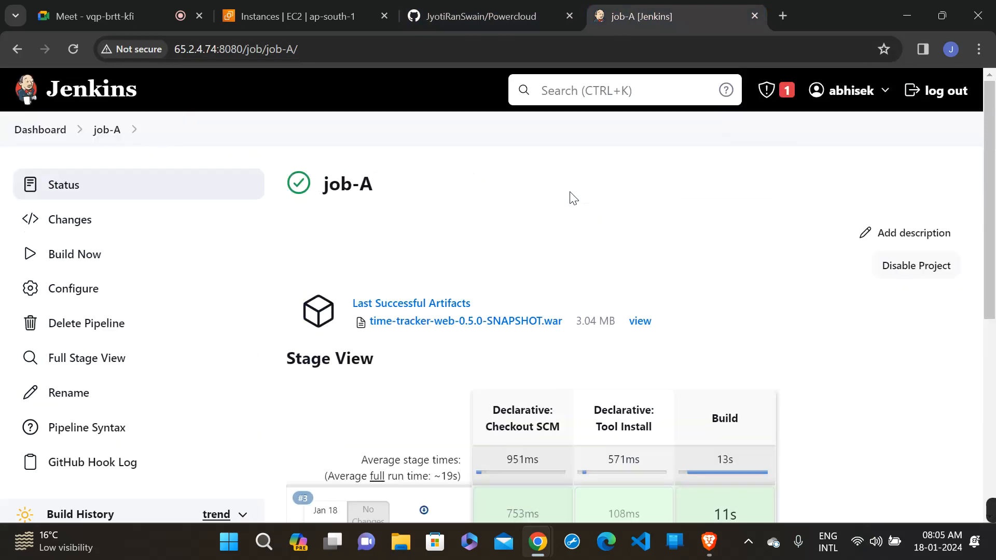
- Review the build triggers in job-A's configuration, return to the job's status page and check its builds
{"action": "left_click", "coordinate": [68, 297]}
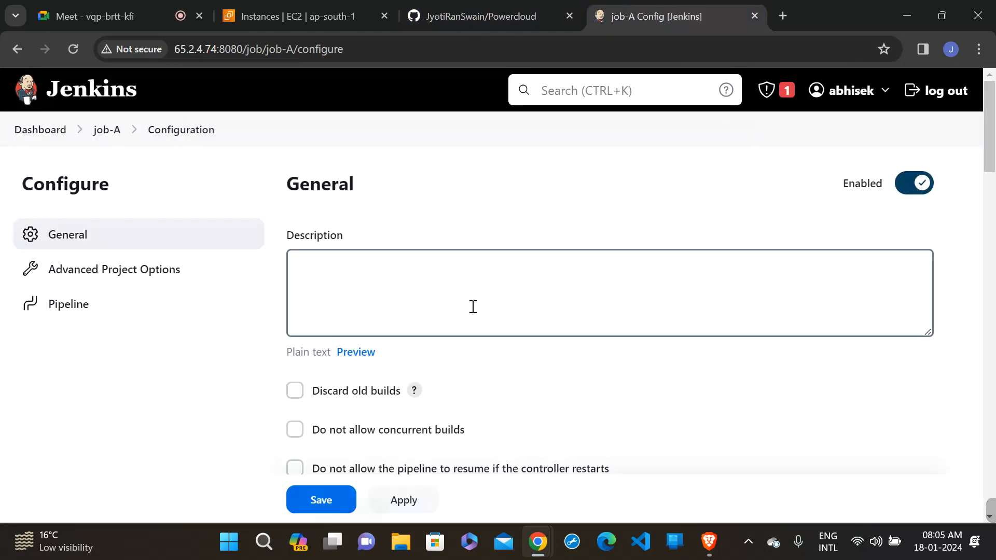
{"action": "scroll", "coordinate": [473, 307], "scroll_direction": "down", "scroll_amount": 9}
{"action": "left_click", "coordinate": [473, 312]}
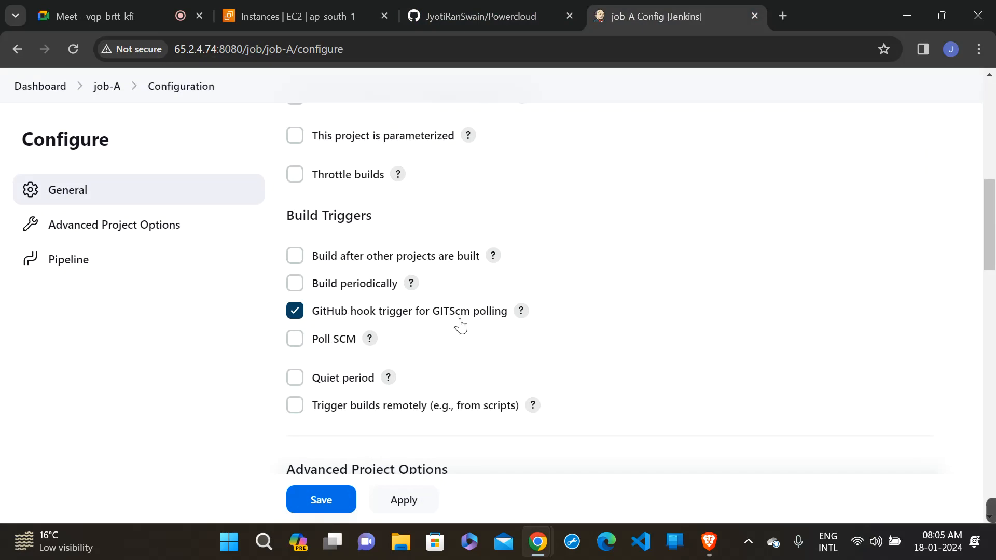
{"action": "left_click", "coordinate": [447, 30]}
{"action": "left_click", "coordinate": [688, 20]}
{"action": "left_click", "coordinate": [106, 97]}
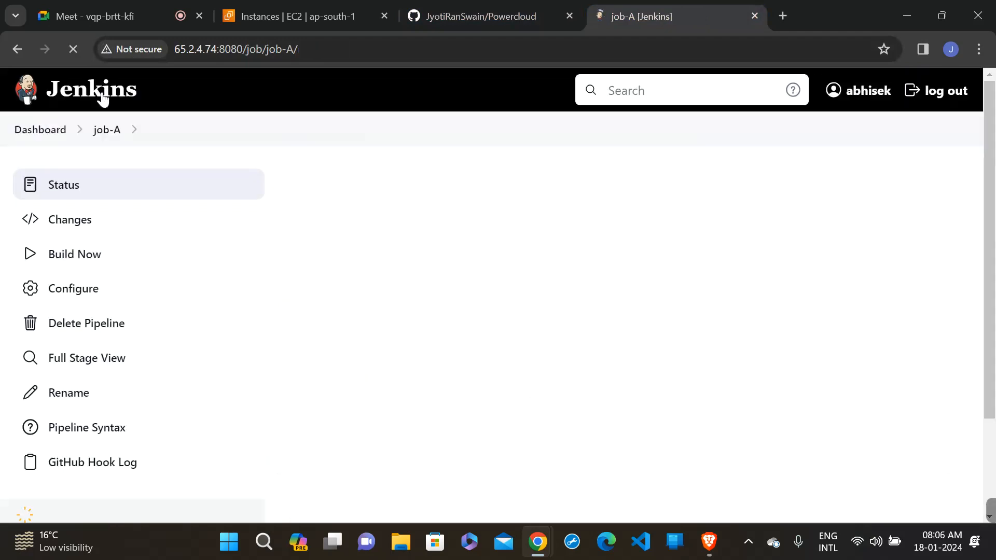
{"action": "scroll", "coordinate": [494, 244], "scroll_direction": "down", "scroll_amount": 3}
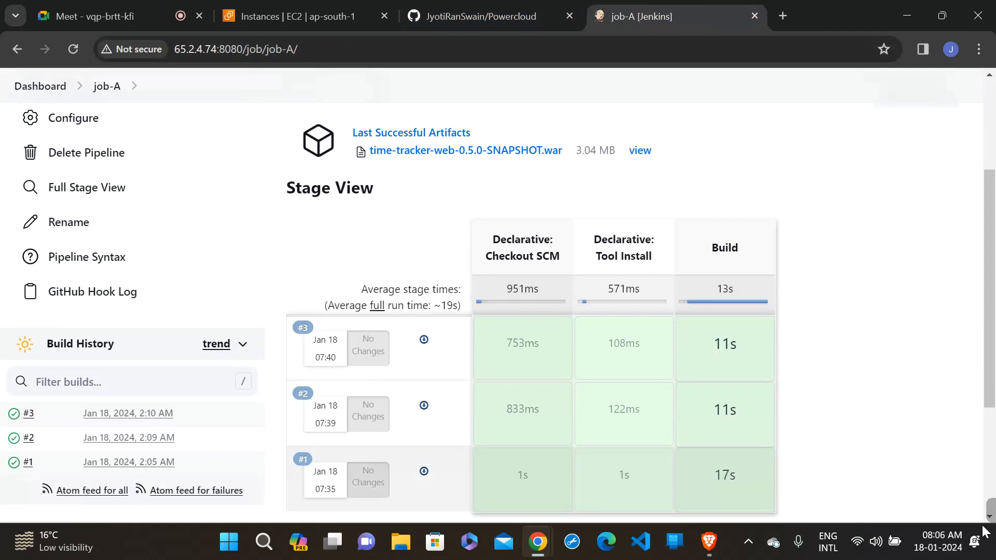
{"action": "mouse_move", "coordinate": [990, 516]}
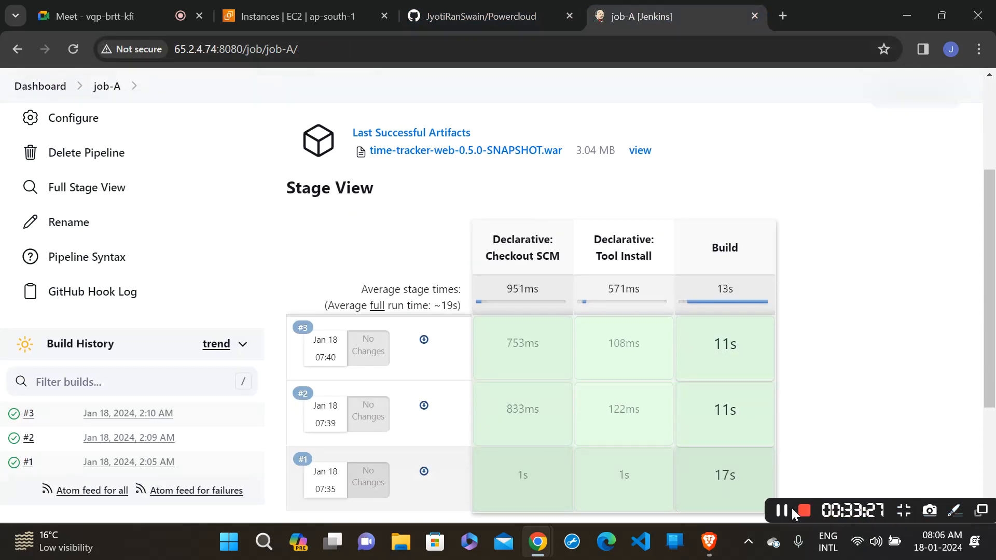
{"action": "left_click", "coordinate": [786, 509]}
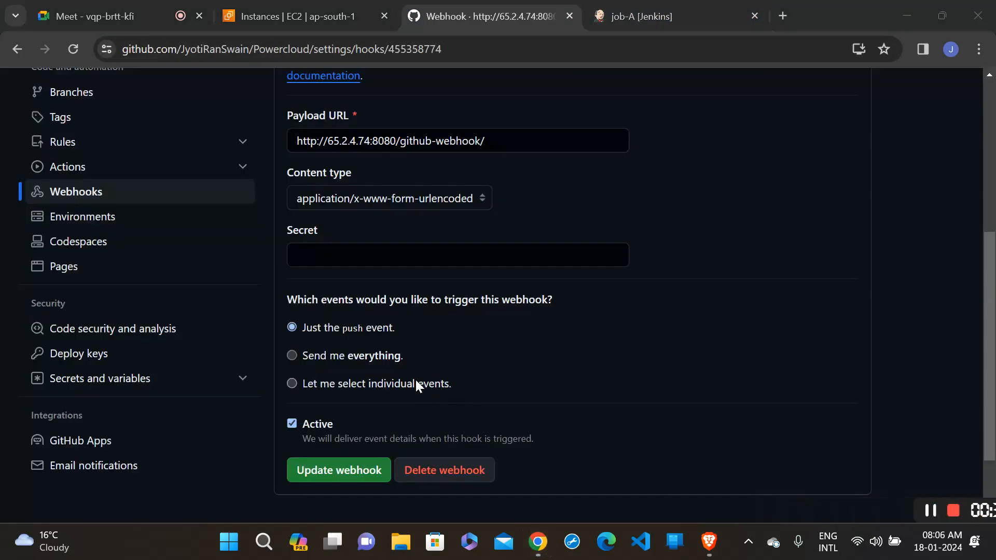
- Update the GitHub webhook with just the push event as its trigger and open its recent deliveries
{"action": "left_click", "coordinate": [381, 357]}
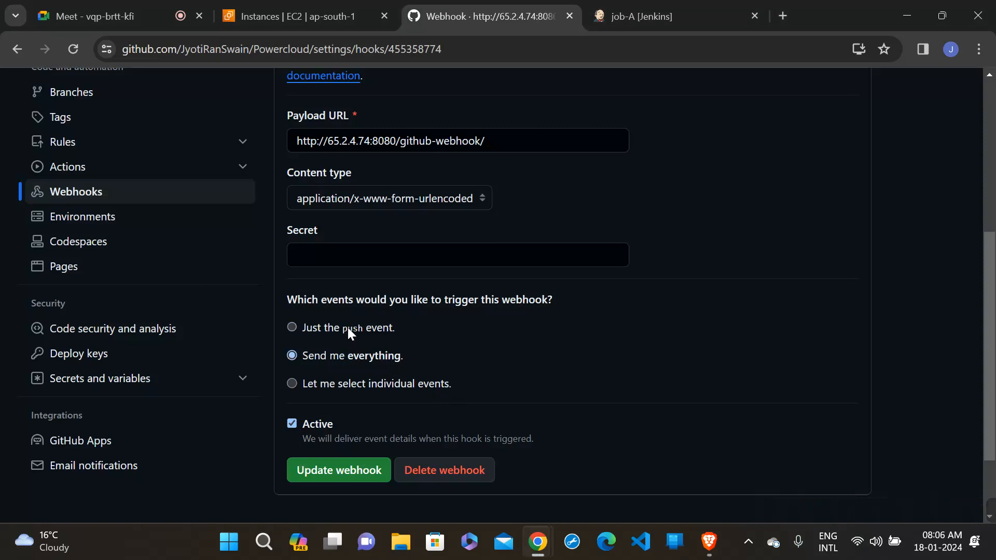
{"action": "left_click", "coordinate": [347, 328]}
{"action": "left_click", "coordinate": [343, 477]}
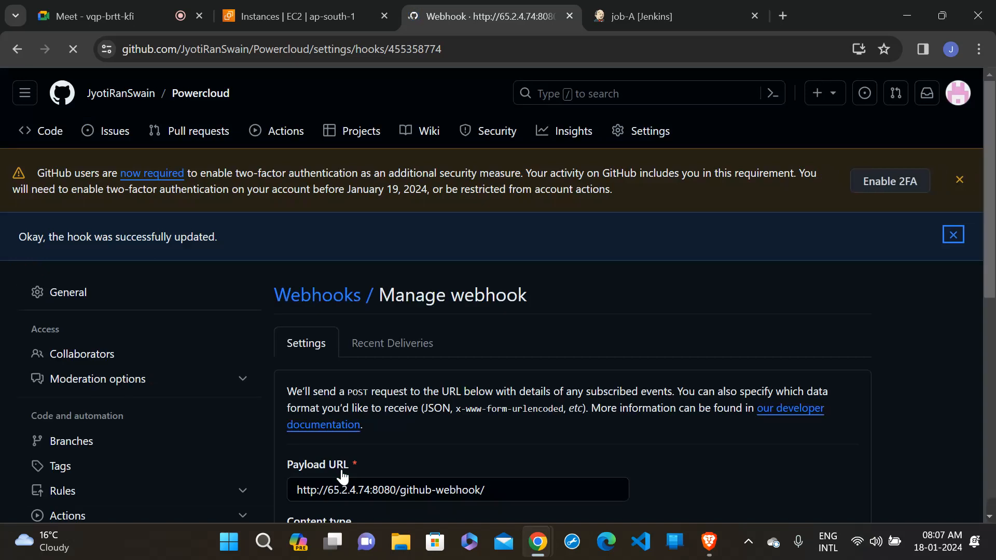
{"action": "scroll", "coordinate": [433, 400], "scroll_direction": "down", "scroll_amount": 3}
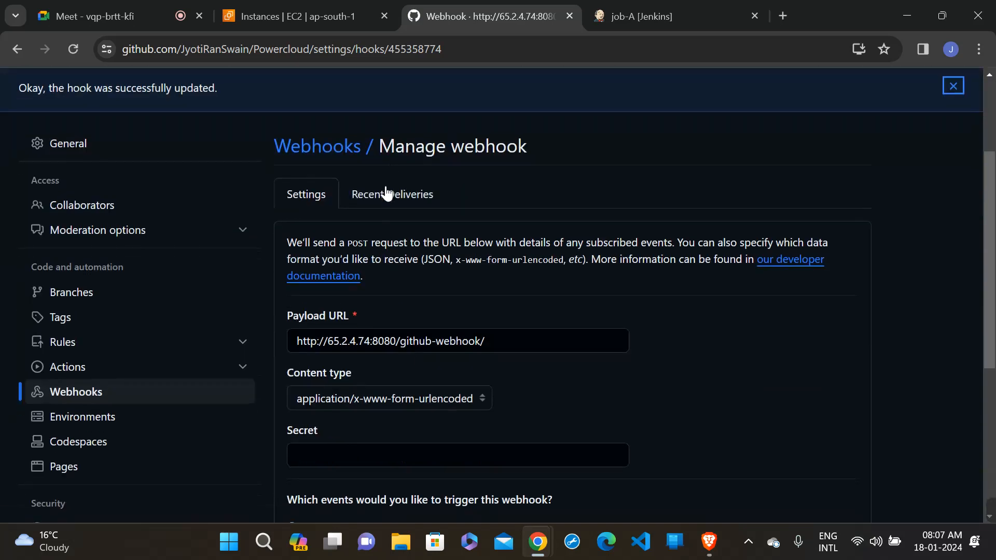
{"action": "left_click", "coordinate": [385, 196]}
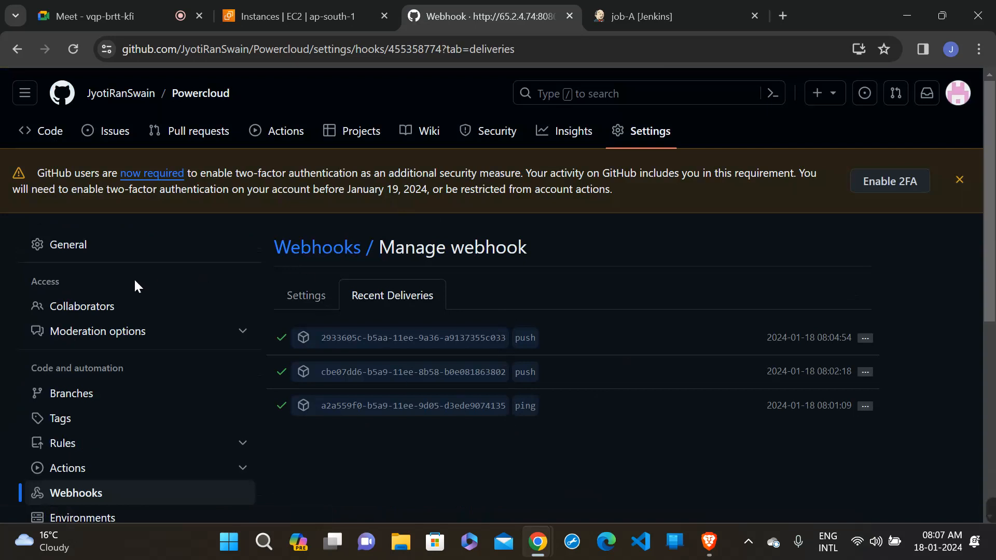
- Switch to Jenkins and reload job-A's status page to check for a new build
{"action": "left_click", "coordinate": [653, 5]}
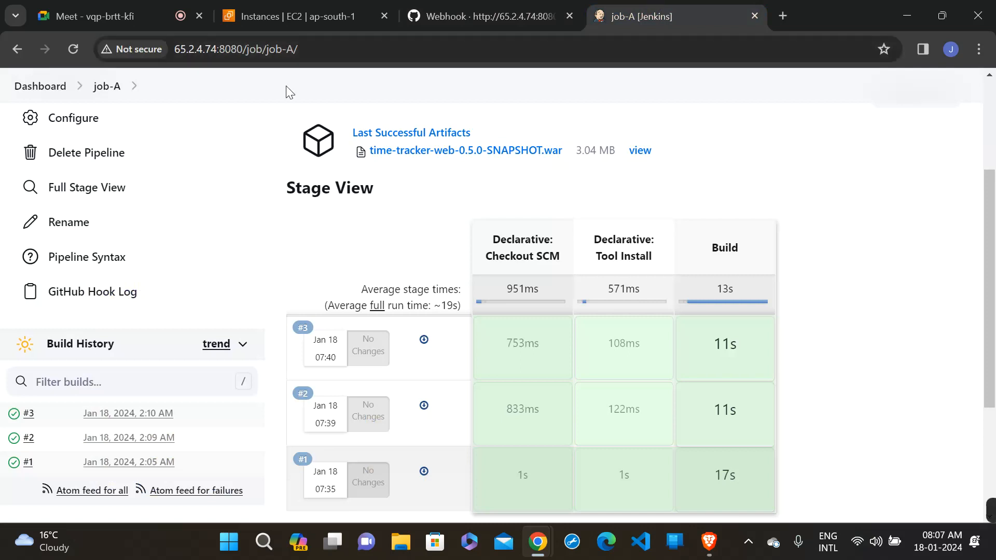
{"action": "double_click", "coordinate": [288, 59]}
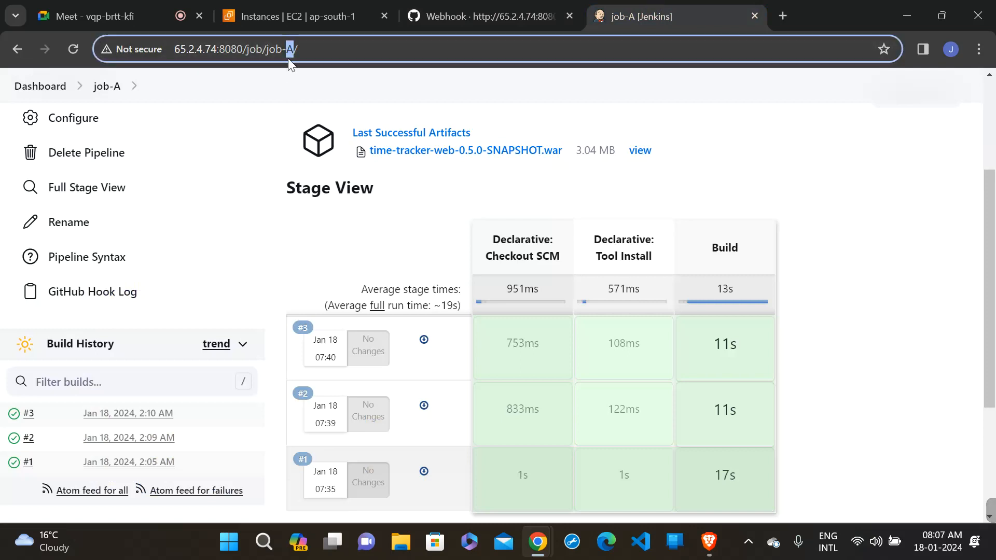
{"action": "triple_click", "coordinate": [327, 53]}
{"action": "key", "text": "Return"}
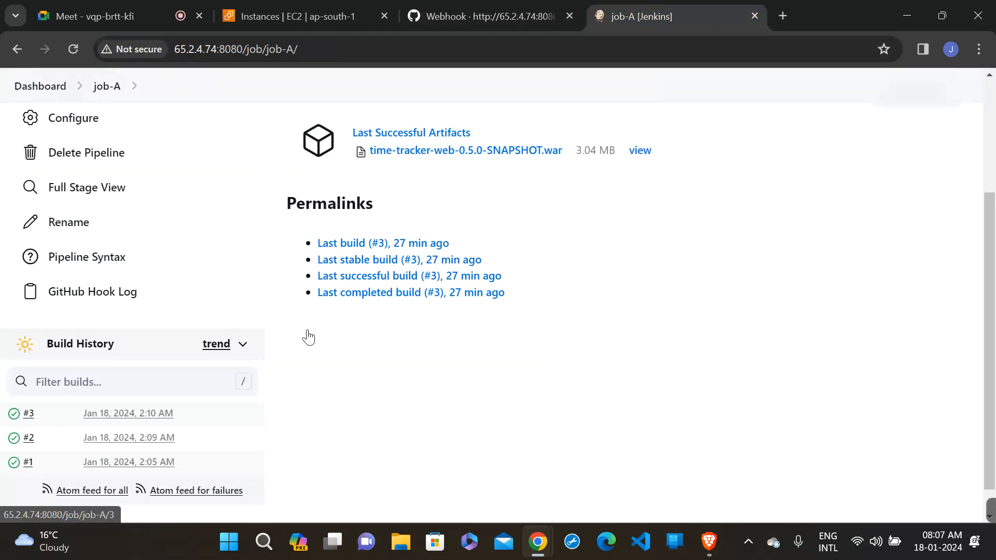
- Switch to the Powercloud repository on GitHub and view README.md on the dev1 branch
{"action": "left_click", "coordinate": [528, 7]}
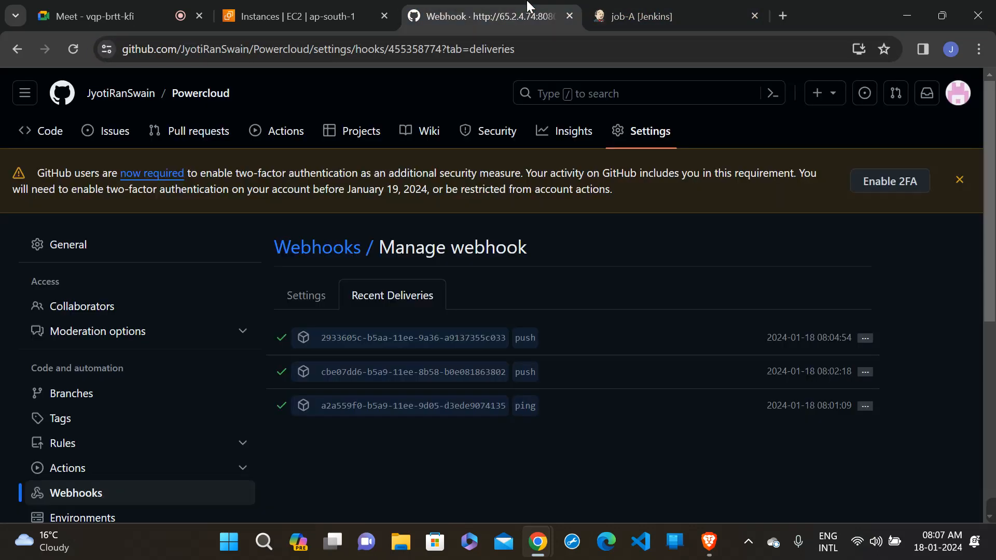
{"action": "left_click", "coordinate": [43, 138]}
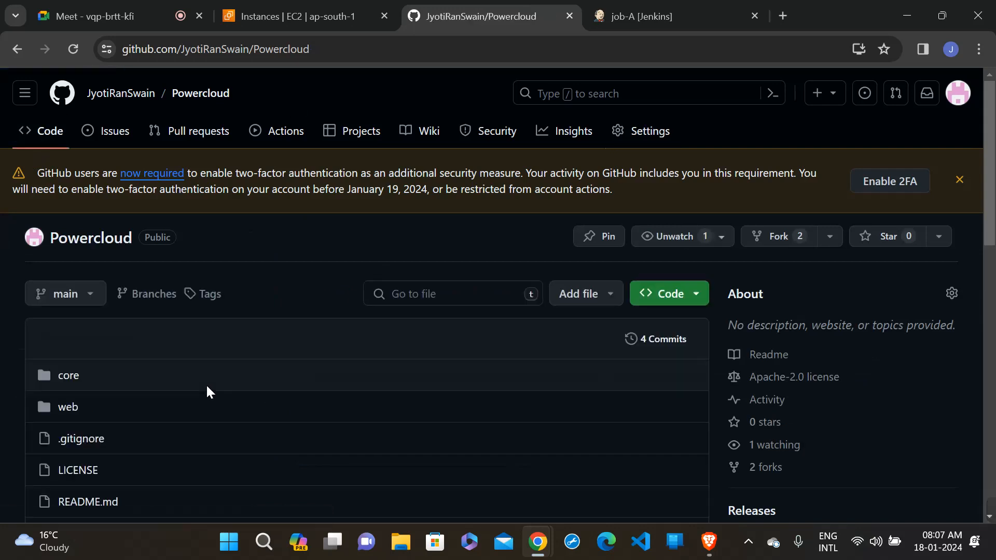
{"action": "scroll", "coordinate": [207, 387], "scroll_direction": "down", "scroll_amount": 1}
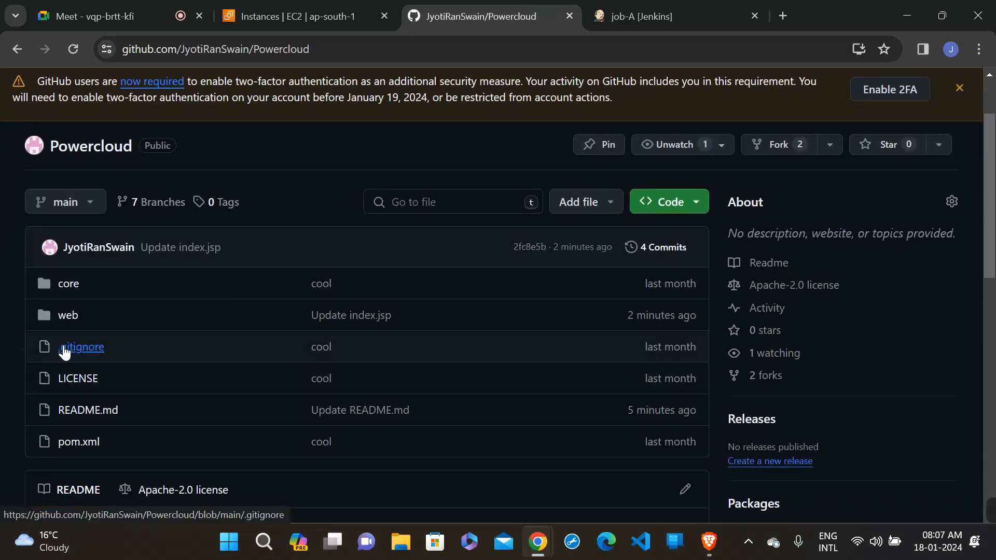
{"action": "left_click", "coordinate": [76, 202]}
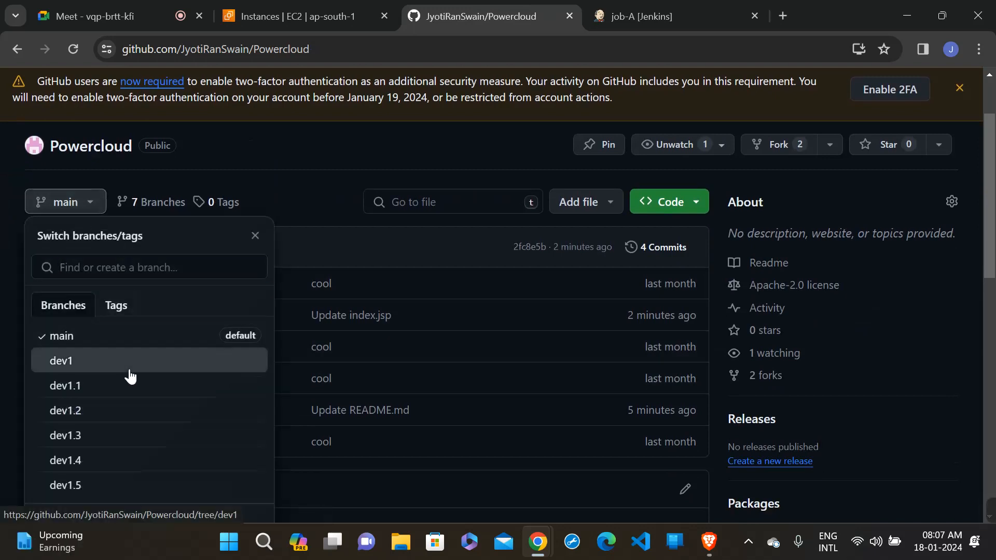
{"action": "left_click", "coordinate": [128, 368]}
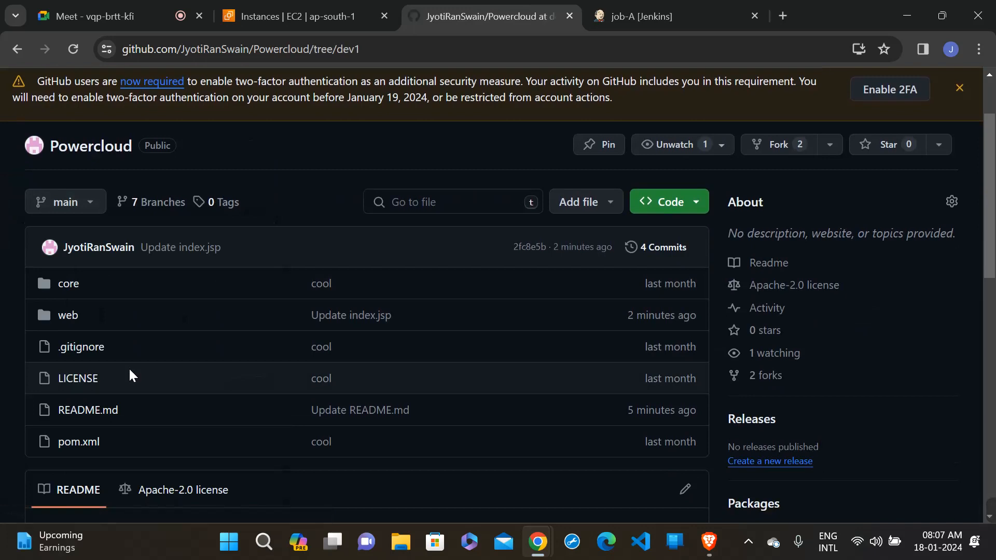
{"action": "scroll", "coordinate": [129, 367], "scroll_direction": "down", "scroll_amount": 3}
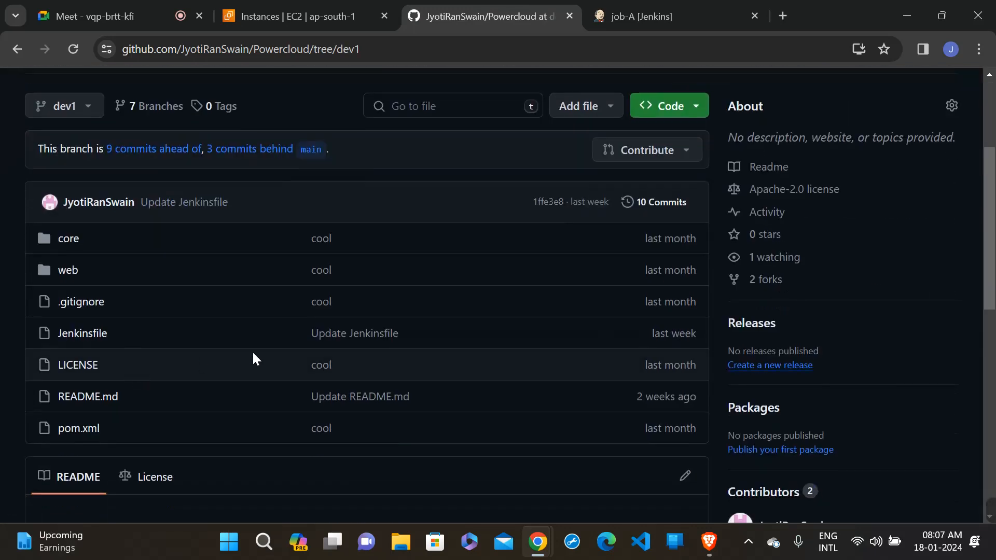
{"action": "left_click", "coordinate": [98, 398]}
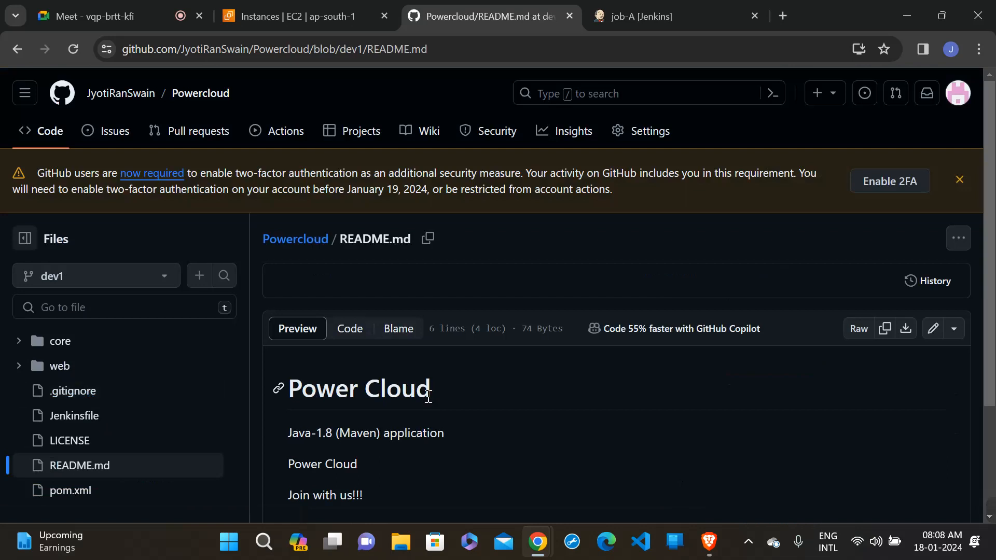
{"action": "scroll", "coordinate": [428, 398], "scroll_direction": "down", "scroll_amount": 2}
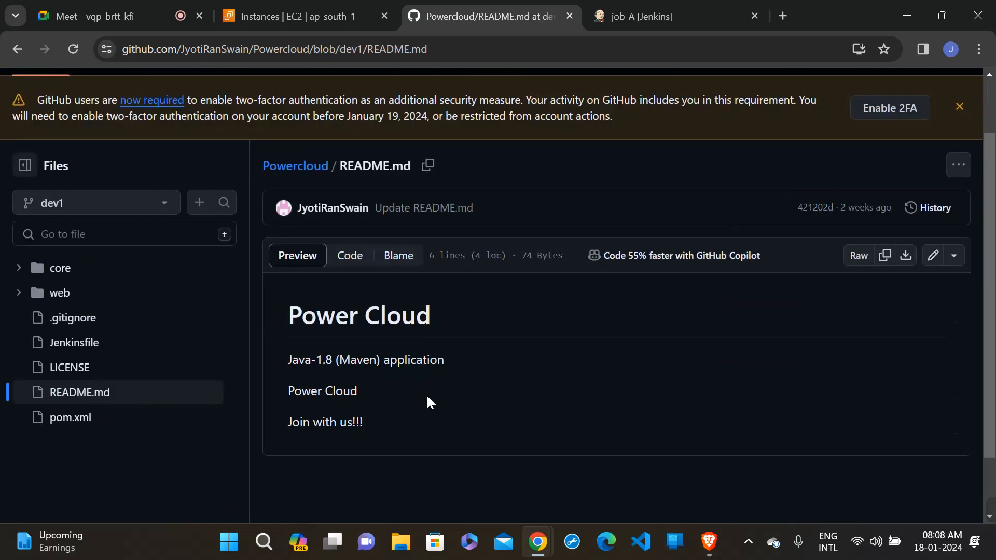
{"action": "scroll", "coordinate": [428, 402], "scroll_direction": "up", "scroll_amount": 1}
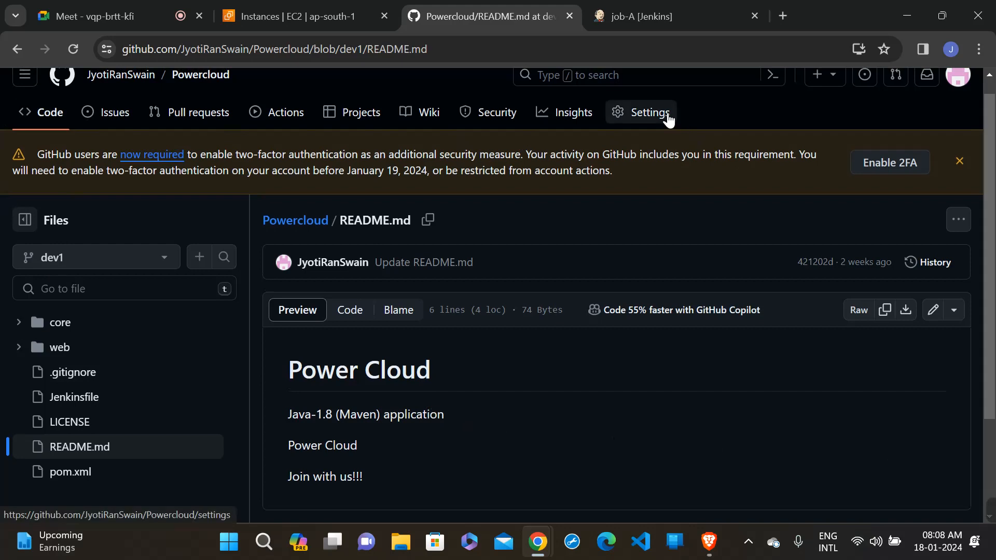
- Edit the Powercloud webhook so it sends everything as its trigger events, and update it
{"action": "left_click", "coordinate": [669, 117]}
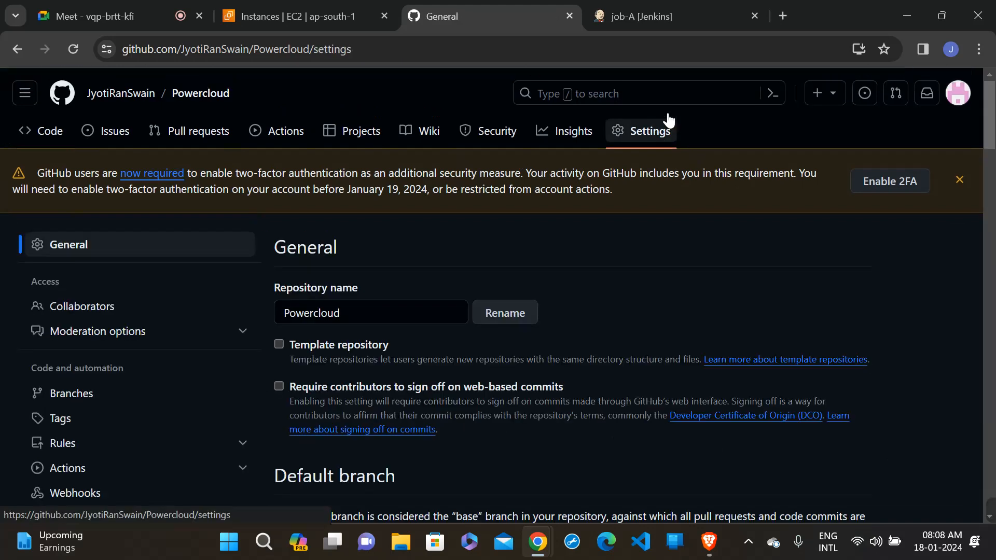
{"action": "scroll", "coordinate": [628, 263], "scroll_direction": "down", "scroll_amount": 1}
{"action": "scroll", "coordinate": [627, 261], "scroll_direction": "down", "scroll_amount": 1}
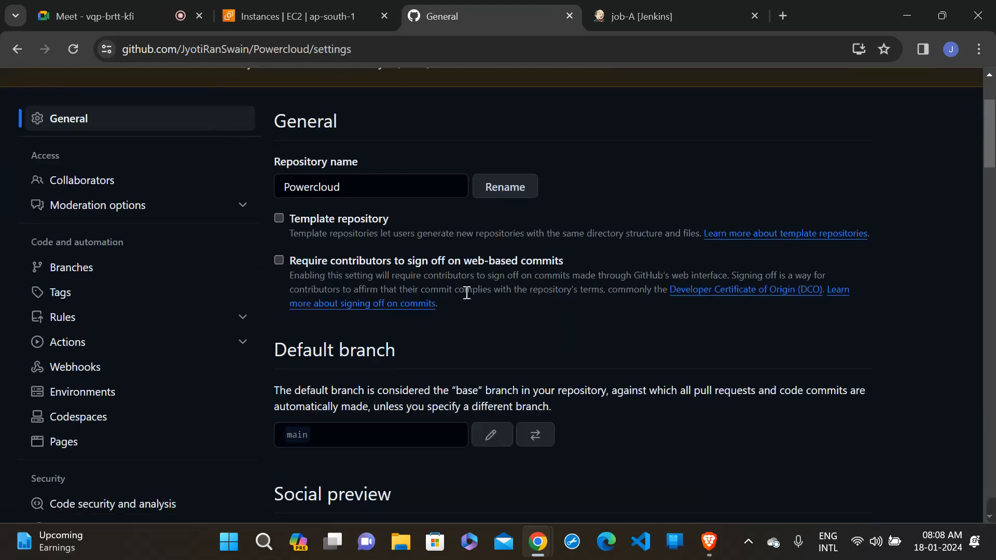
{"action": "left_click", "coordinate": [45, 373]}
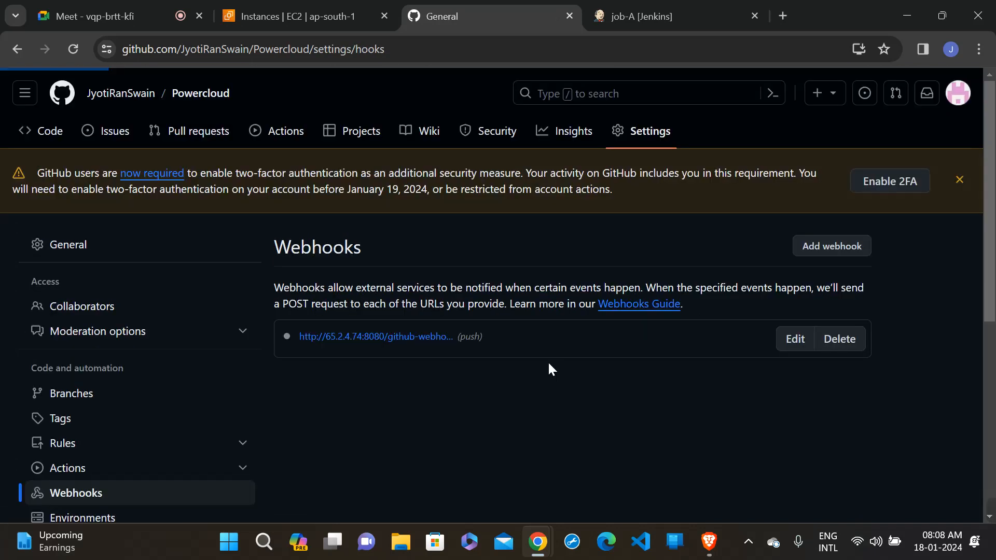
{"action": "scroll", "coordinate": [592, 352], "scroll_direction": "down", "scroll_amount": 1}
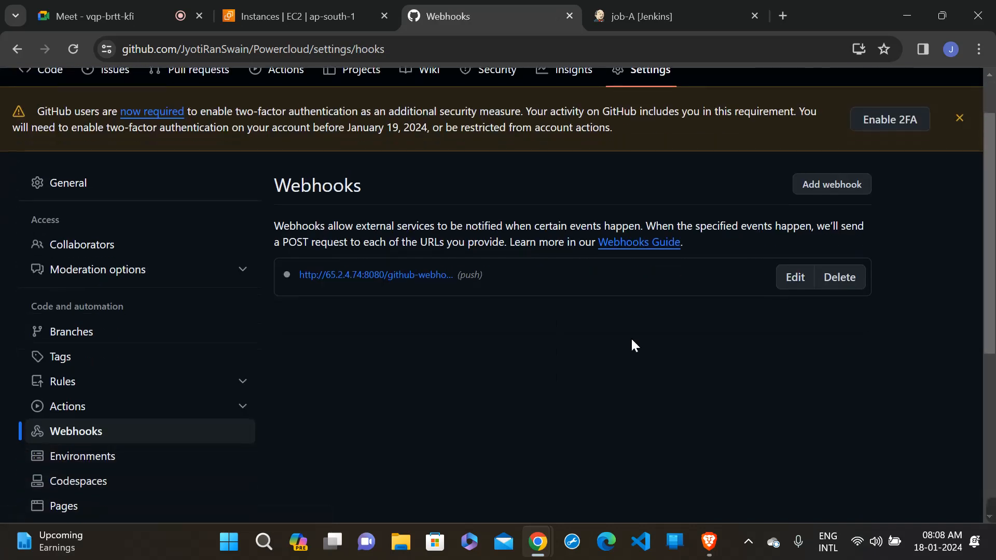
{"action": "left_click", "coordinate": [792, 285]}
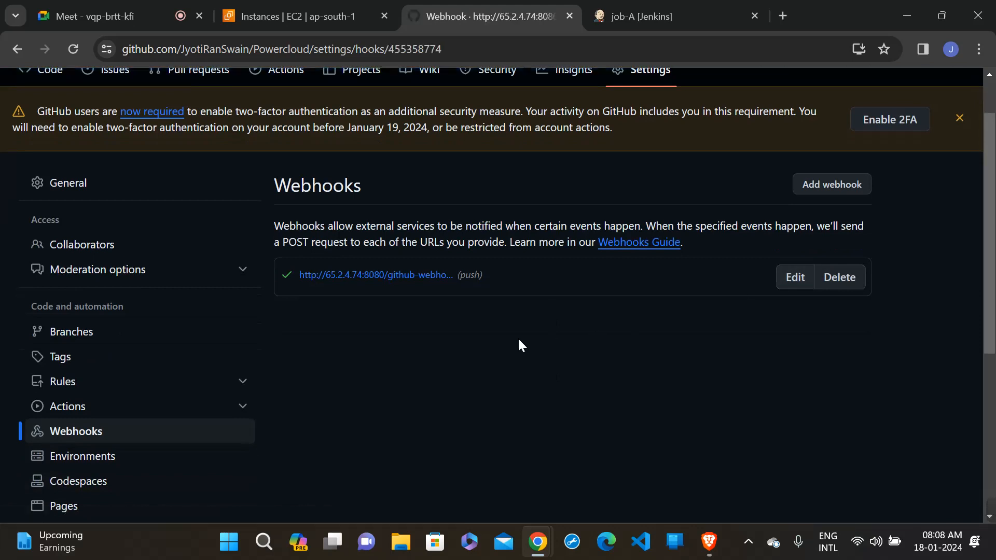
{"action": "scroll", "coordinate": [519, 338], "scroll_direction": "down", "scroll_amount": 3}
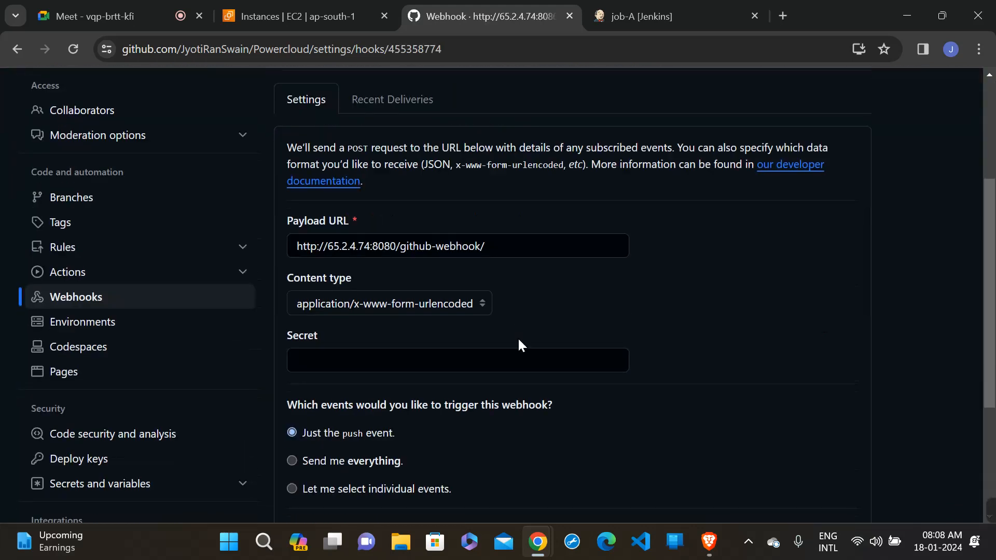
{"action": "left_click", "coordinate": [340, 467]}
{"action": "scroll", "coordinate": [485, 434], "scroll_direction": "down", "scroll_amount": 3}
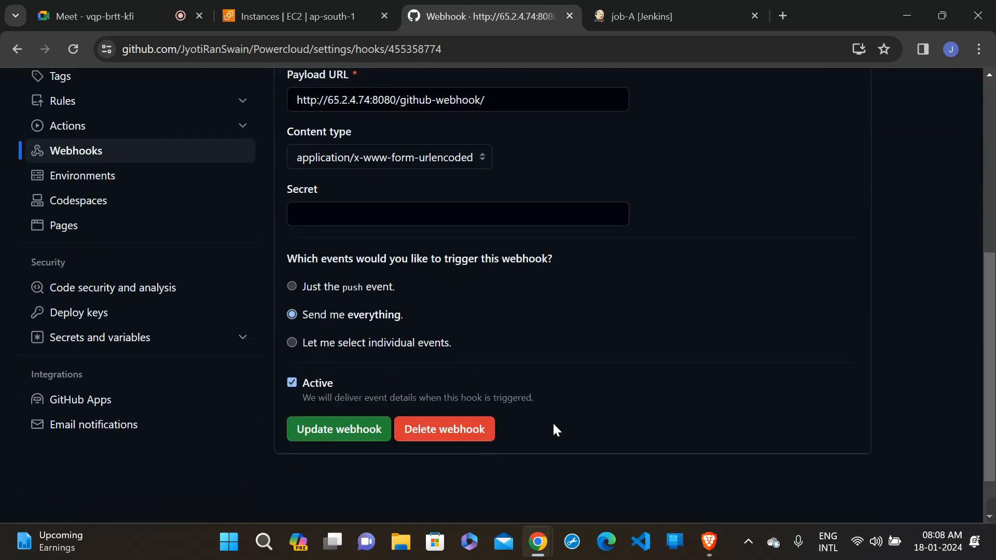
{"action": "left_click", "coordinate": [336, 430]}
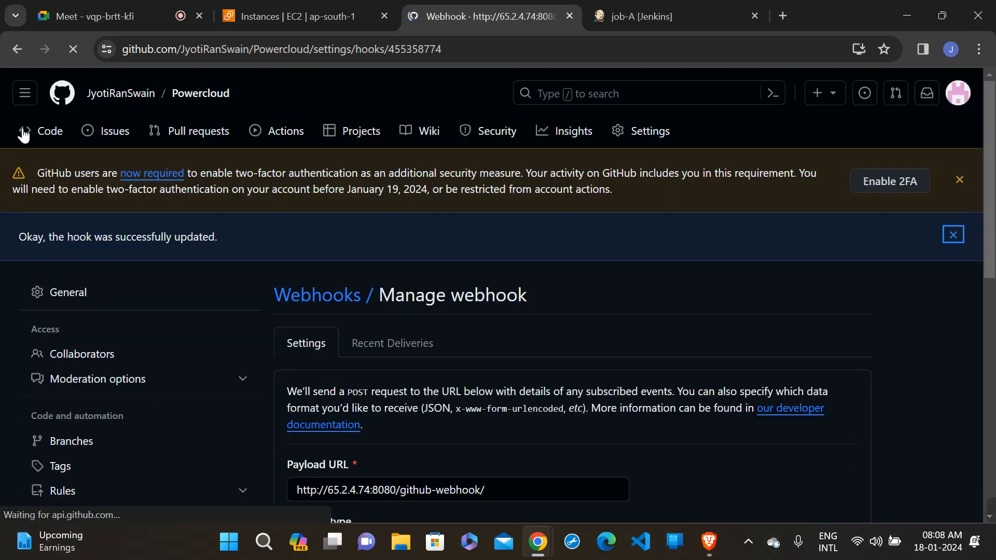
- Open README.md from the Powercloud repository's dev1 branch for editing
{"action": "left_click", "coordinate": [23, 134]}
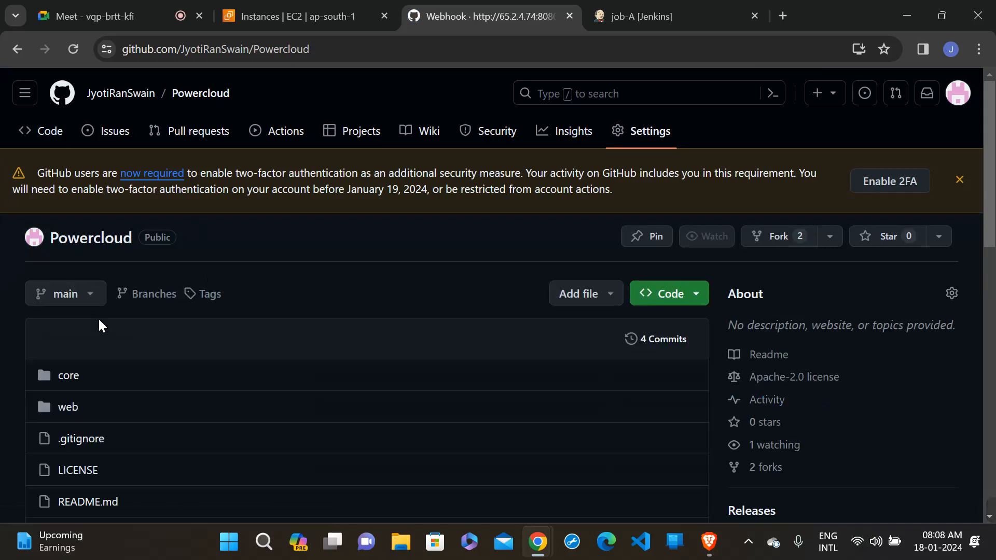
{"action": "left_click", "coordinate": [87, 306]}
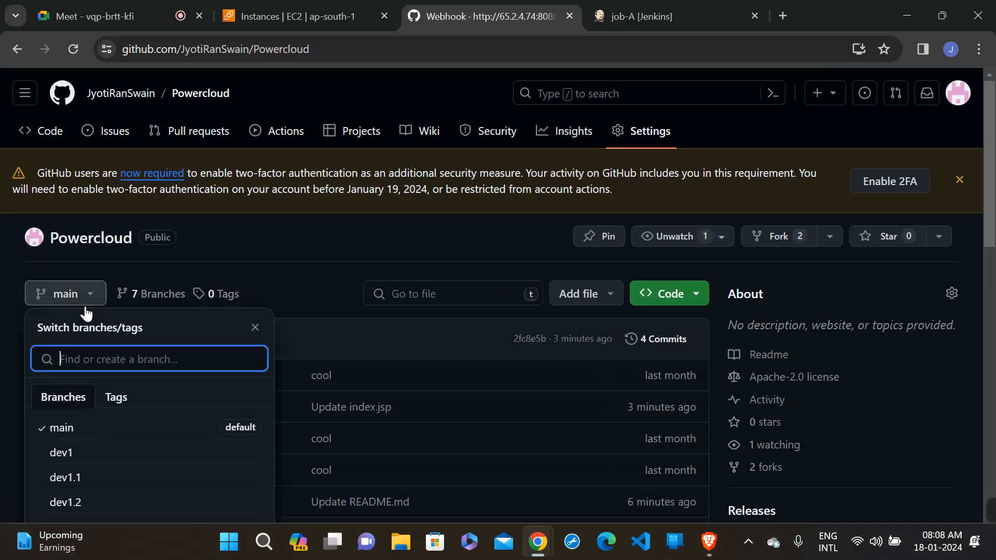
{"action": "left_click", "coordinate": [93, 462]}
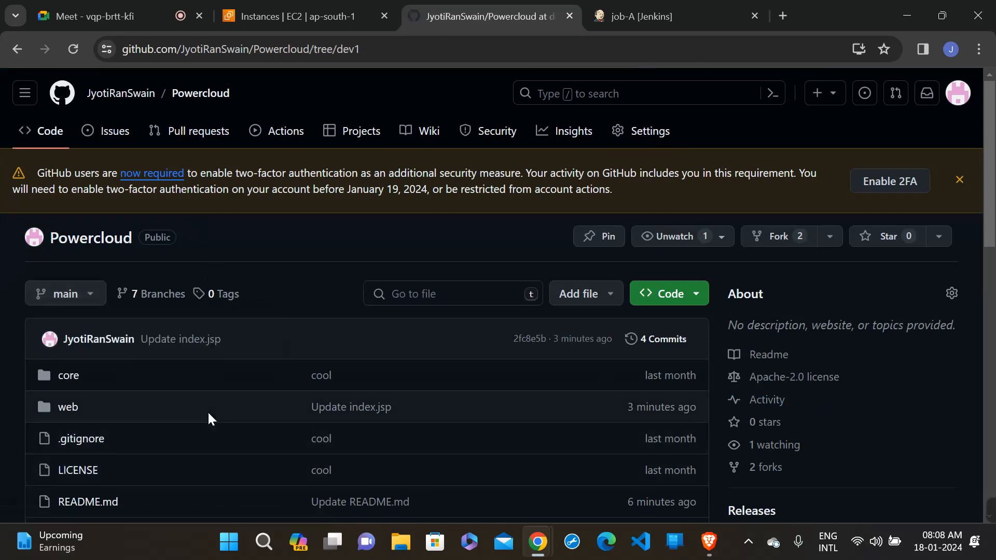
{"action": "scroll", "coordinate": [208, 411], "scroll_direction": "down", "scroll_amount": 3}
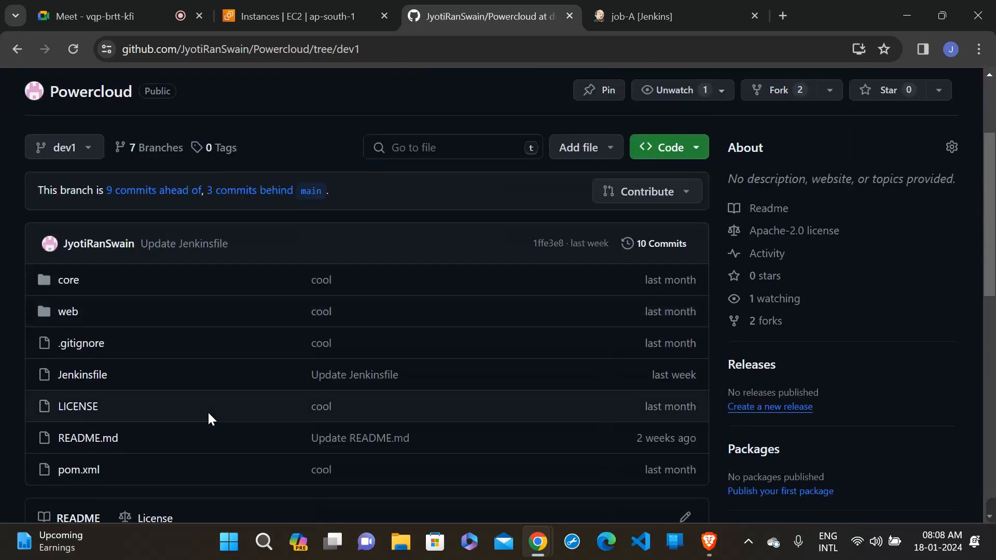
{"action": "left_click", "coordinate": [94, 442]}
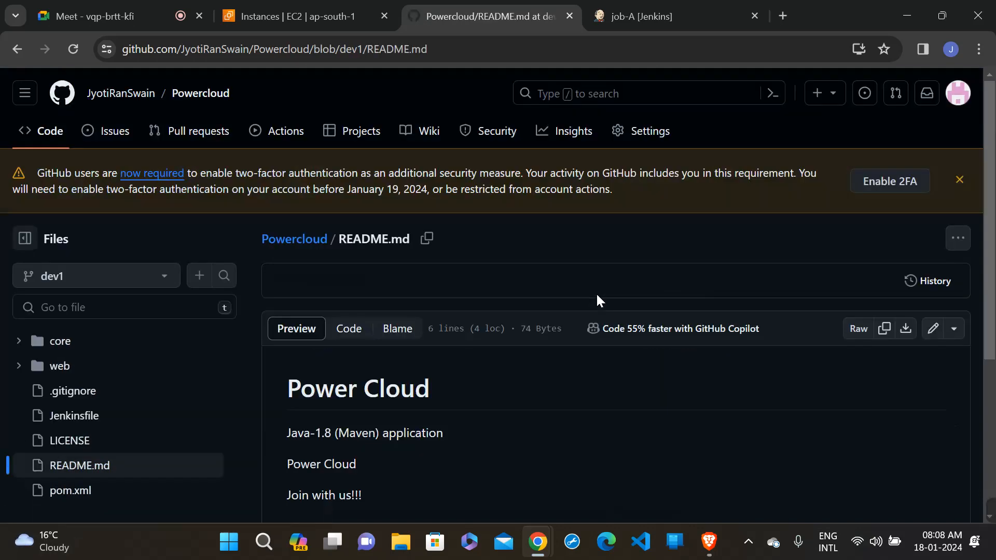
{"action": "left_click", "coordinate": [933, 338]}
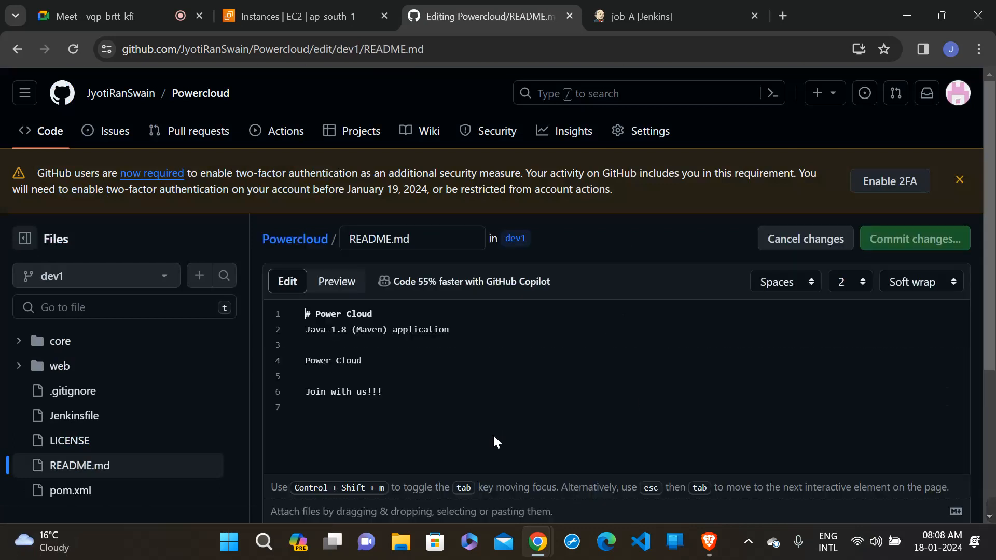
- Add an exclamation mark to the "Join with us!!!" line and commit it directly to dev1 as "Update README.md"
{"action": "scroll", "coordinate": [496, 442], "scroll_direction": "down", "scroll_amount": 1}
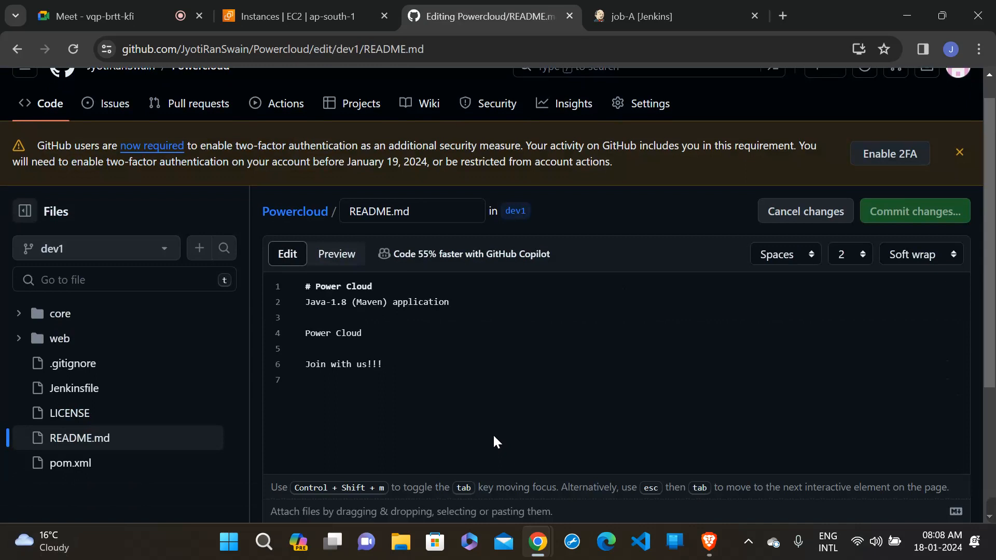
{"action": "left_click", "coordinate": [396, 368]}
{"action": "type", "text": "!"}
{"action": "left_click", "coordinate": [947, 209]}
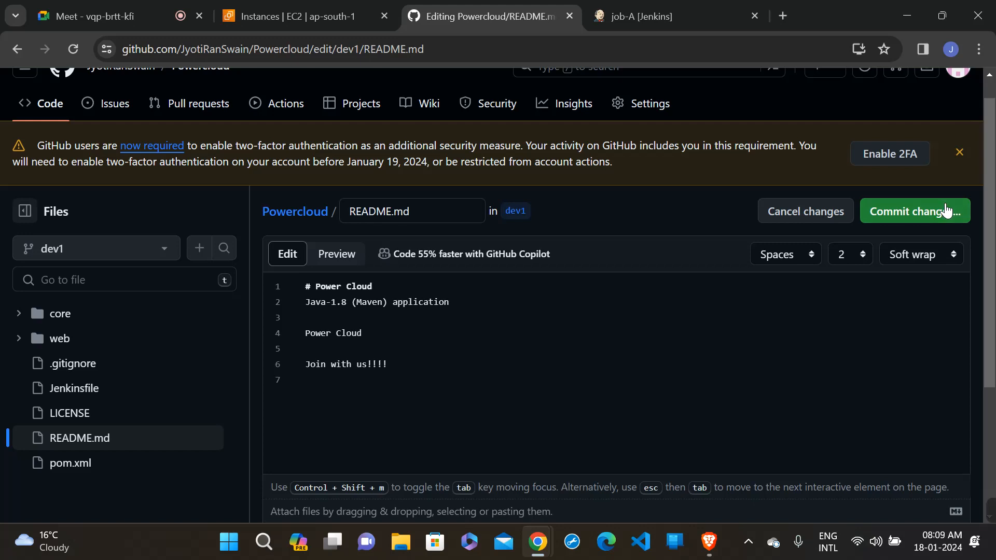
{"action": "left_click", "coordinate": [609, 464]}
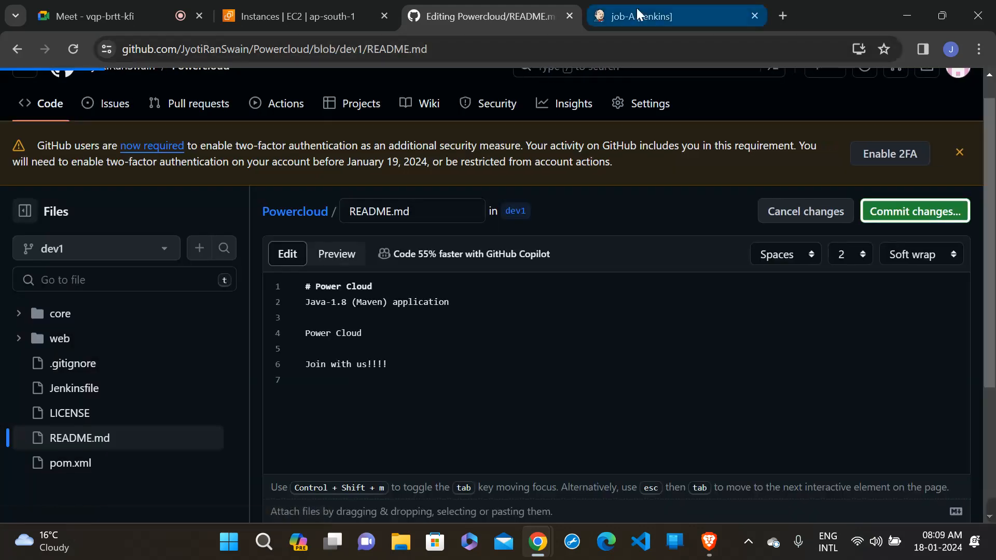
- Switch to Jenkins and reopen job-A's status page to check for a build triggered by the commit
{"action": "left_click", "coordinate": [636, 11]}
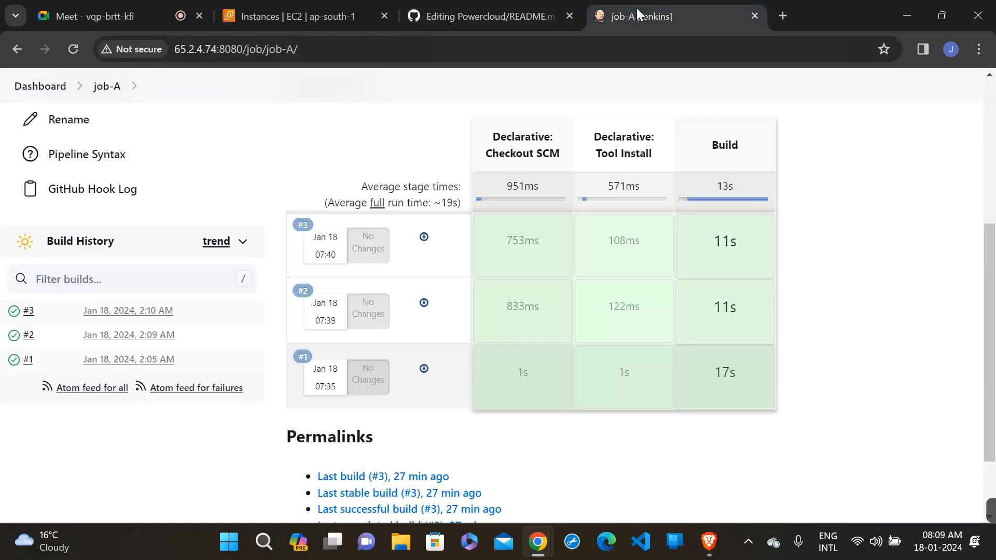
{"action": "left_click", "coordinate": [102, 119]}
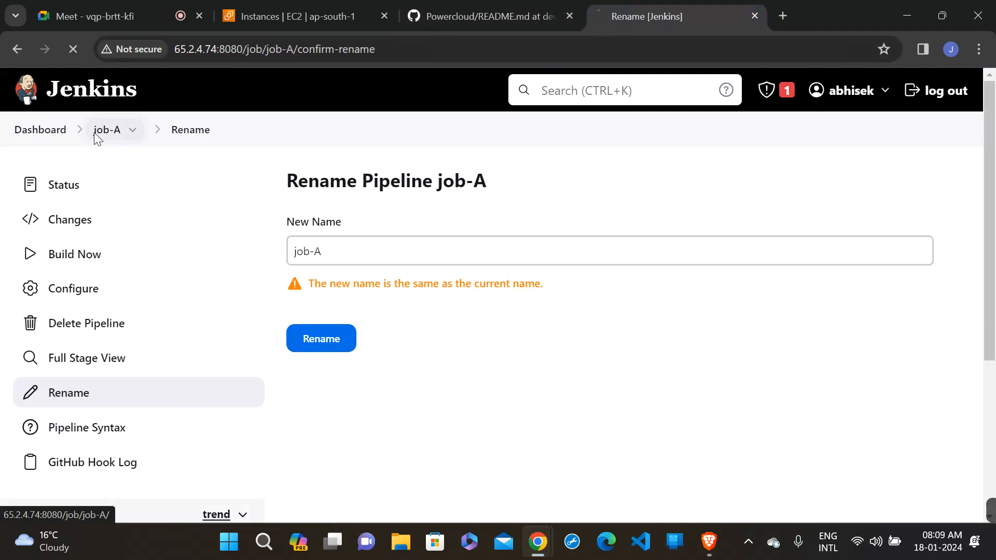
{"action": "left_click", "coordinate": [95, 132]}
{"action": "scroll", "coordinate": [352, 201], "scroll_direction": "down", "scroll_amount": 3}
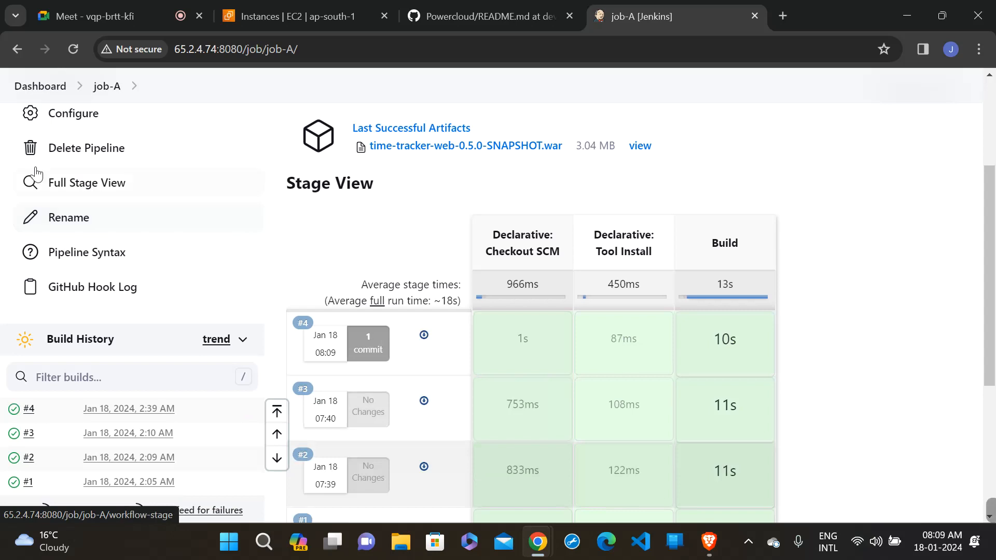
- Recheck the stage view and build history on job-A's status page and return to the Jenkins dashboard
{"action": "left_click", "coordinate": [99, 124]}
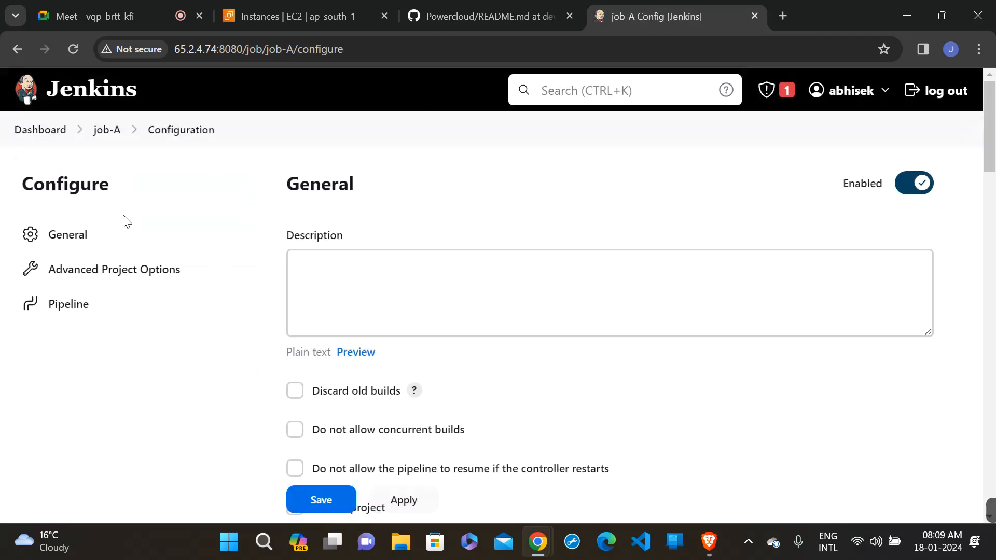
{"action": "left_click", "coordinate": [94, 137]}
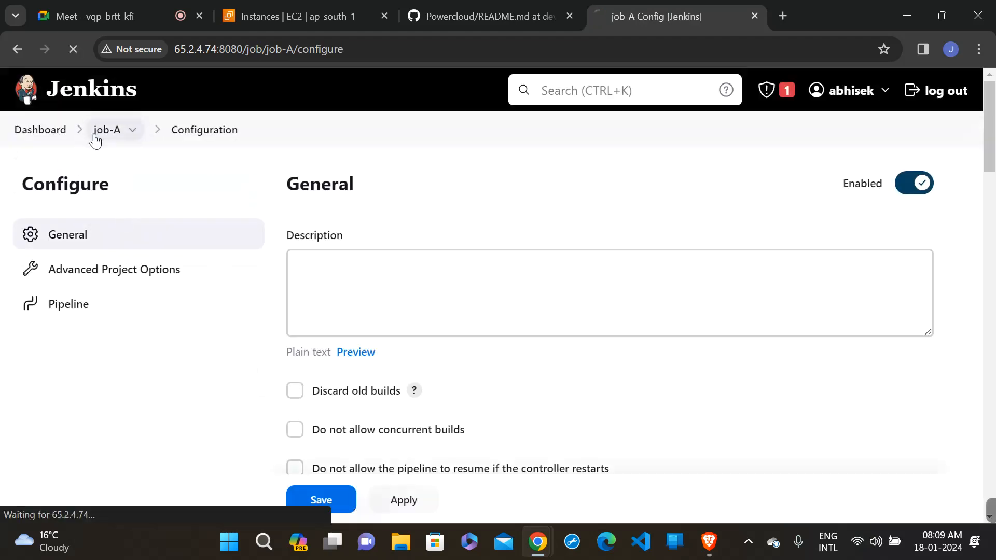
{"action": "scroll", "coordinate": [320, 296], "scroll_direction": "down", "scroll_amount": 4}
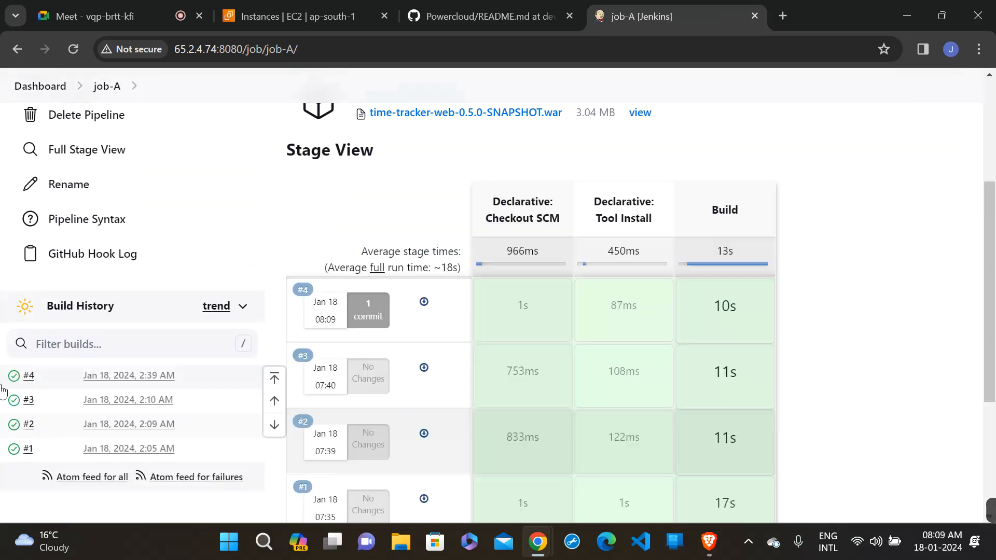
{"action": "scroll", "coordinate": [67, 224], "scroll_direction": "up", "scroll_amount": 3}
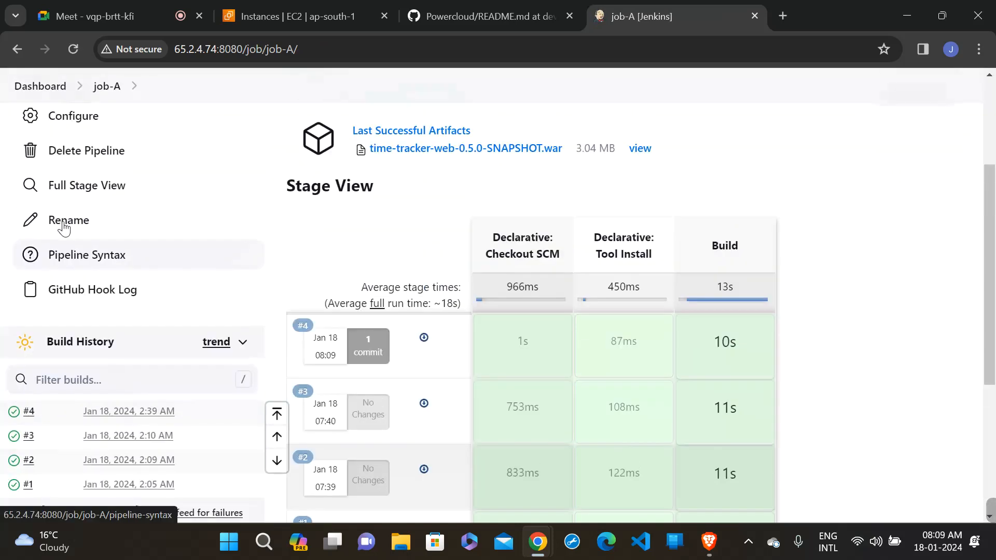
{"action": "left_click", "coordinate": [44, 87]}
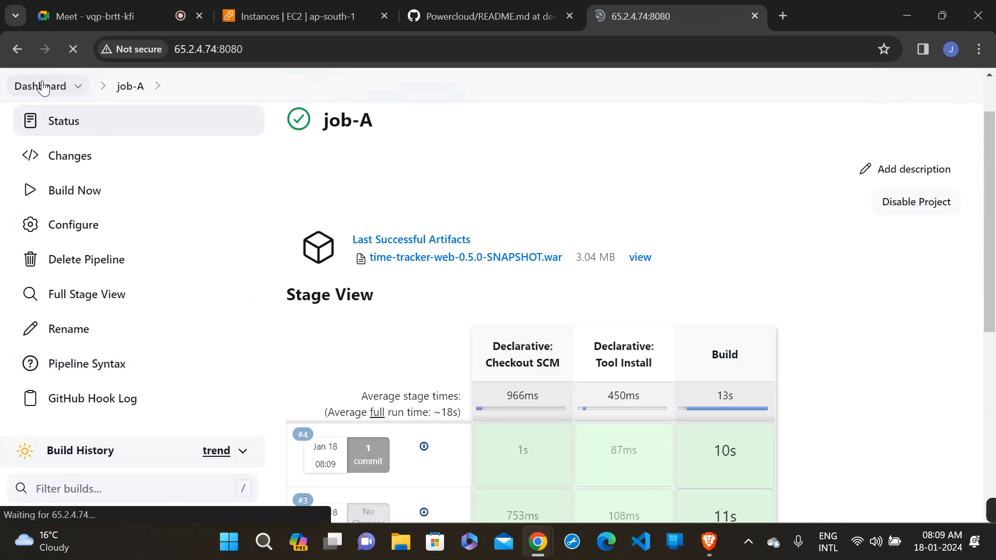
- Open job-B from the Jenkins dashboard, check its stage view and build history for a triggered build, and return to the dashboard
{"action": "scroll", "coordinate": [540, 255], "scroll_direction": "down", "scroll_amount": 1}
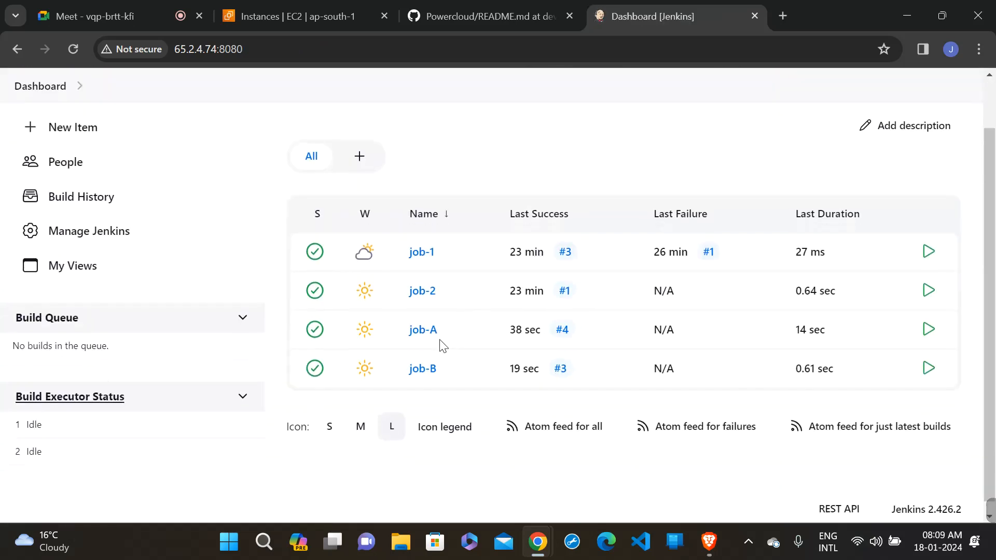
{"action": "left_click", "coordinate": [423, 369]}
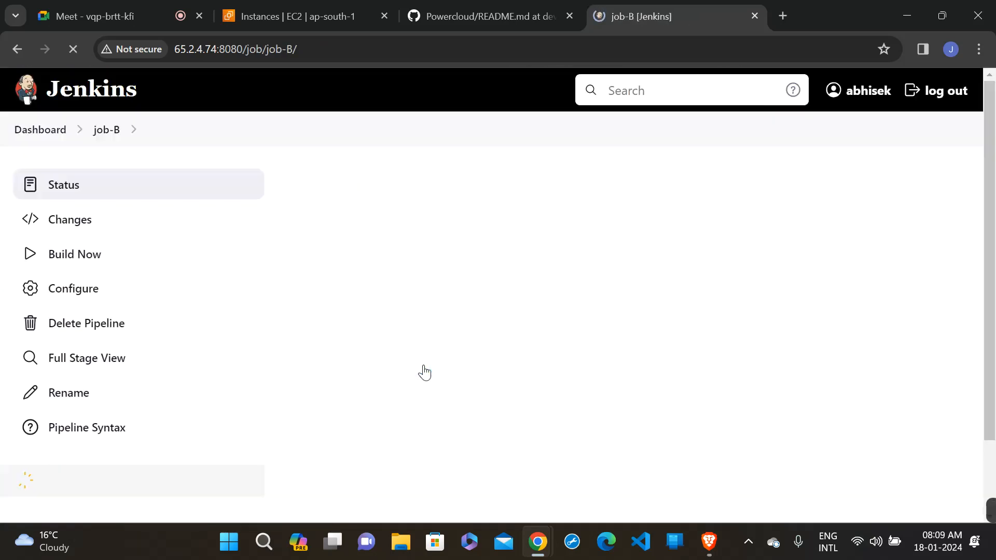
{"action": "scroll", "coordinate": [424, 373], "scroll_direction": "down", "scroll_amount": 2}
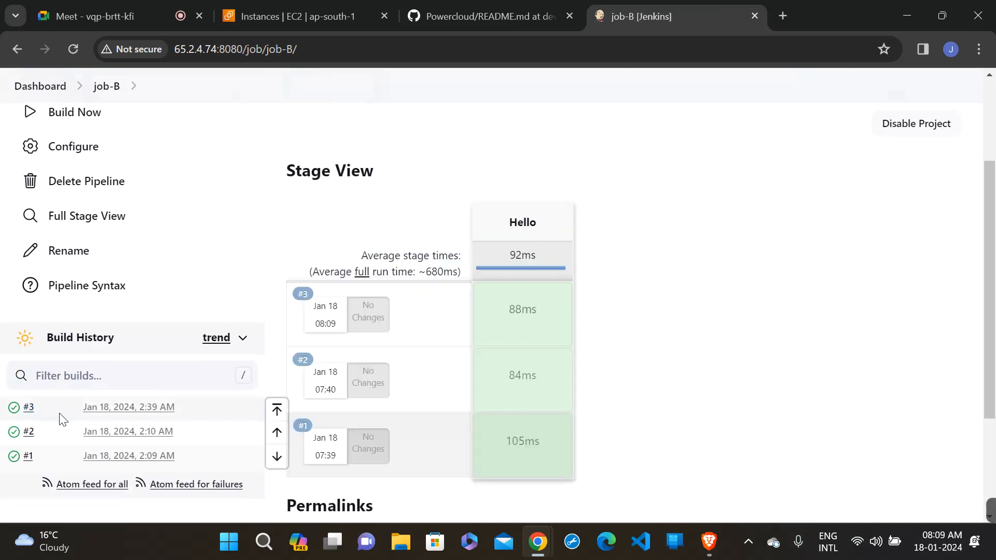
{"action": "scroll", "coordinate": [274, 315], "scroll_direction": "up", "scroll_amount": 2}
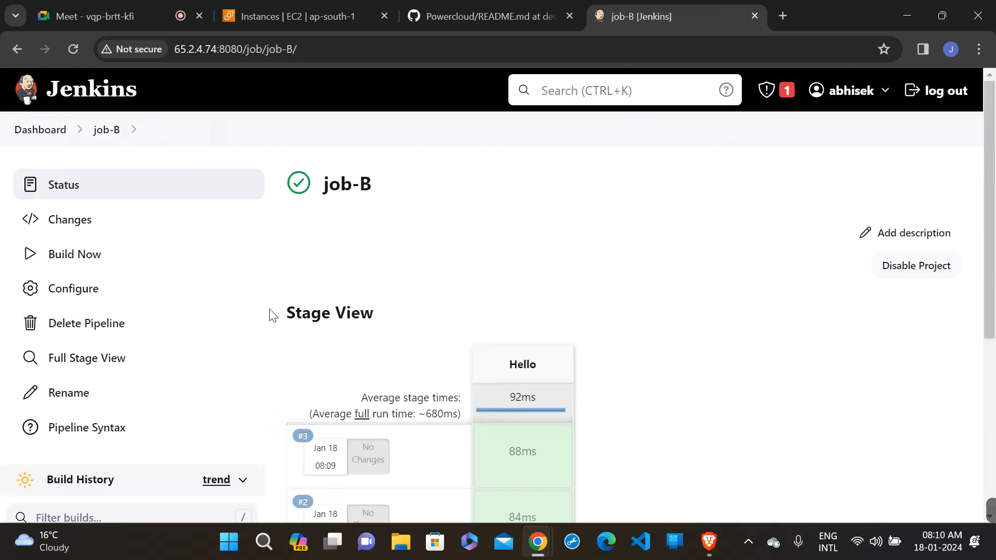
{"action": "scroll", "coordinate": [274, 315], "scroll_direction": "down", "scroll_amount": 4}
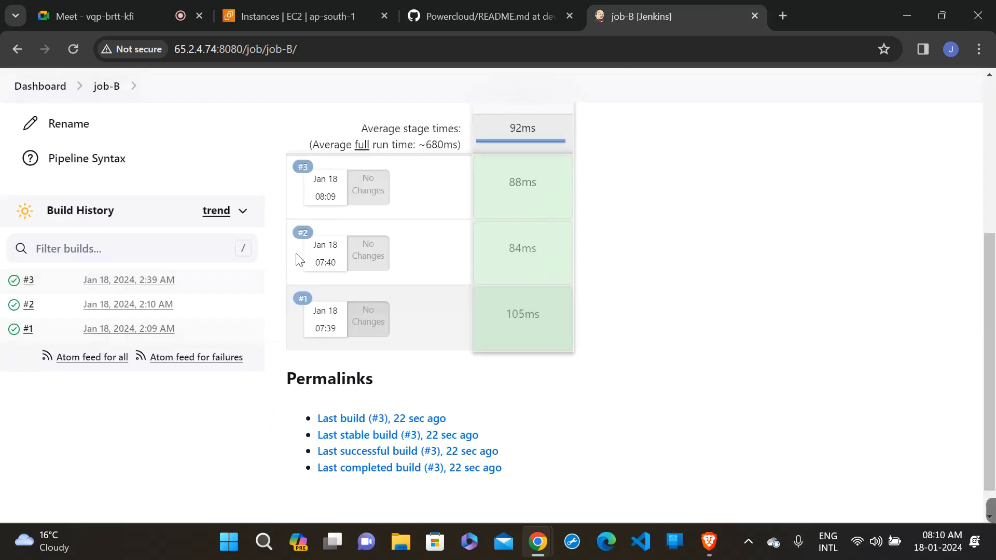
{"action": "scroll", "coordinate": [299, 259], "scroll_direction": "up", "scroll_amount": 4}
{"action": "left_click", "coordinate": [18, 130]}
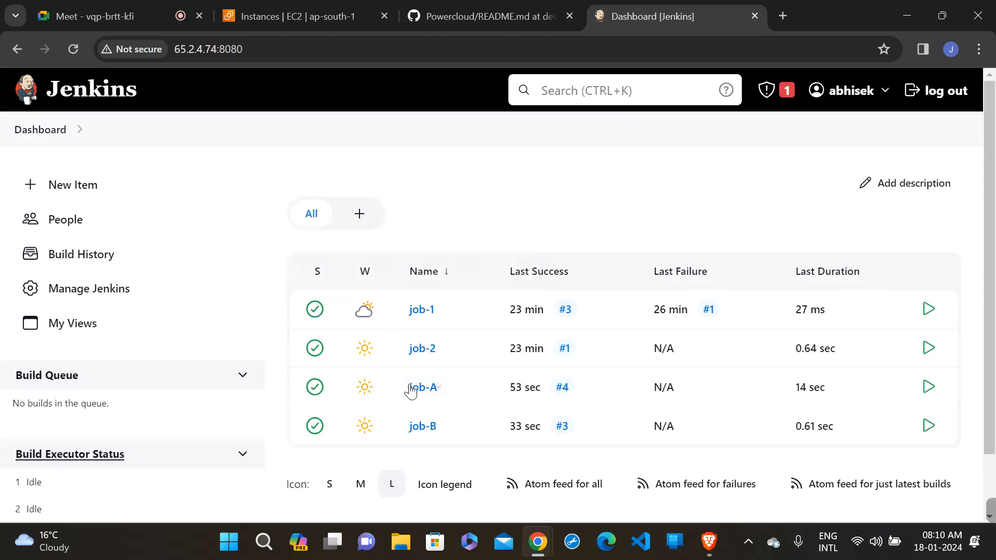
- Open job-A's configuration and review the options under Build Triggers
{"action": "left_click", "coordinate": [411, 389]}
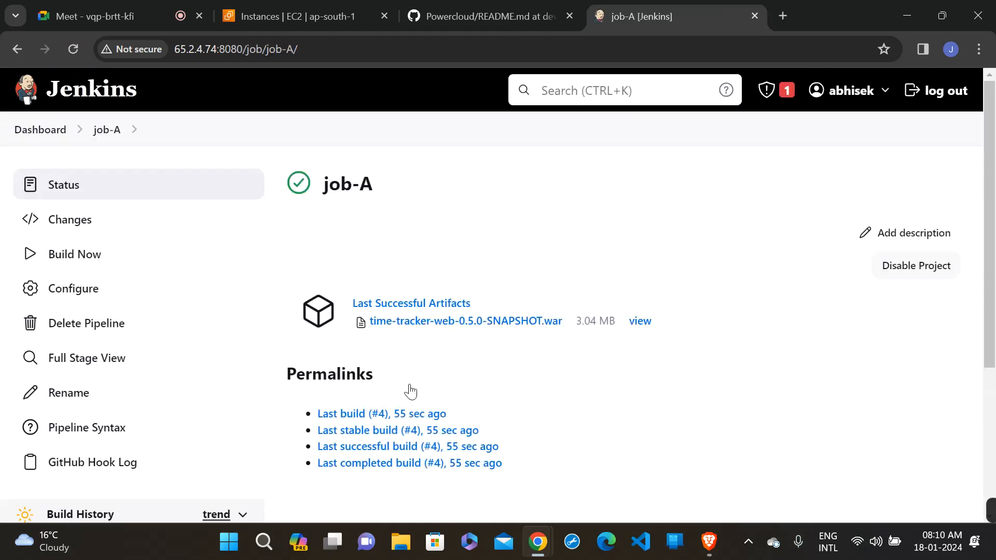
{"action": "left_click", "coordinate": [93, 285]}
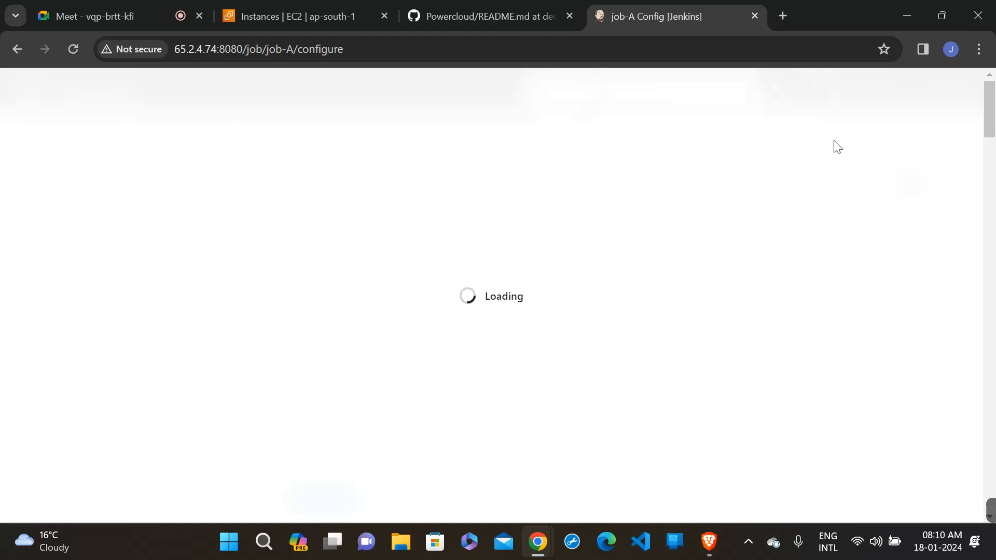
{"action": "scroll", "coordinate": [726, 280], "scroll_direction": "down", "scroll_amount": 6}
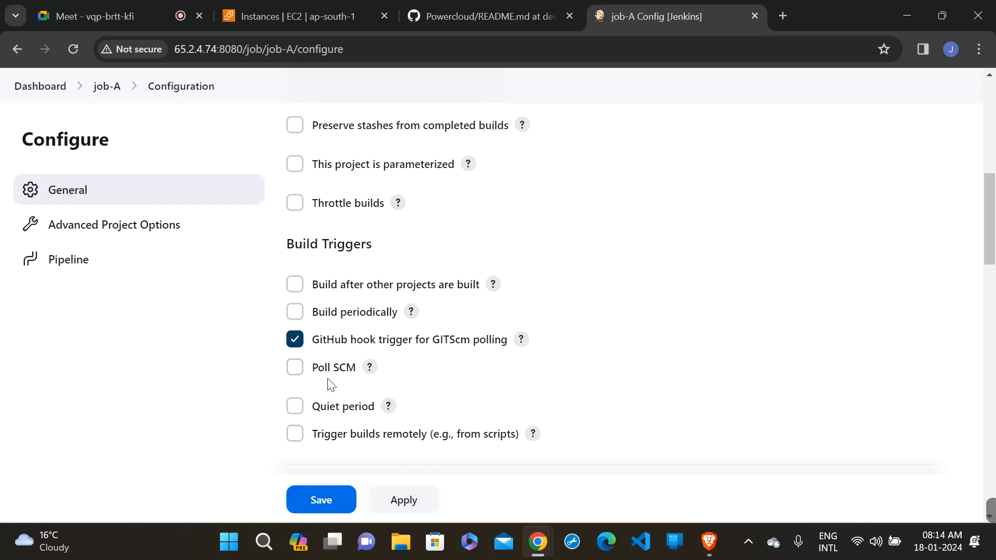
- Switch to GitHub, review the committed README.md on dev1, and open the Powercloud repository's code page for that branch
{"action": "left_click", "coordinate": [462, 3]}
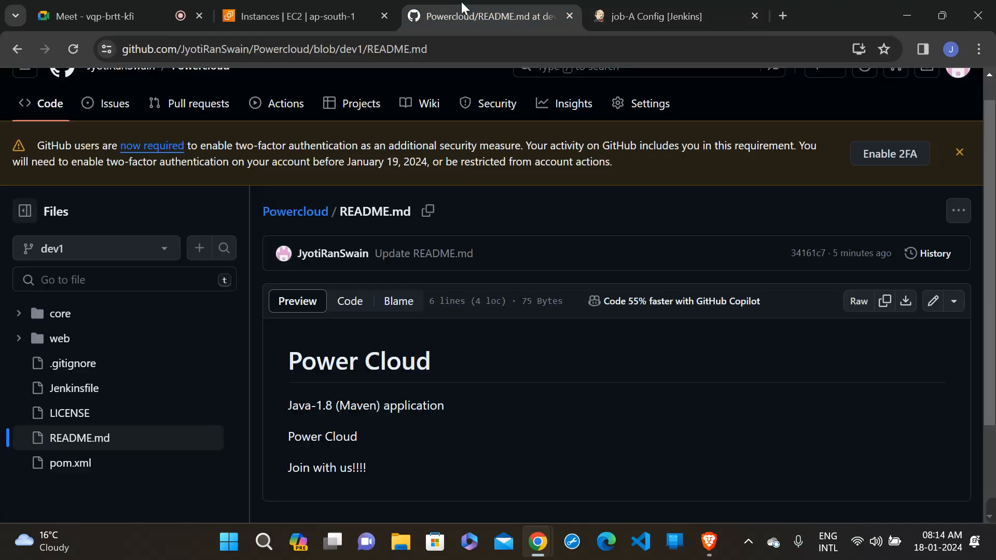
{"action": "scroll", "coordinate": [780, 179], "scroll_direction": "down", "scroll_amount": 2}
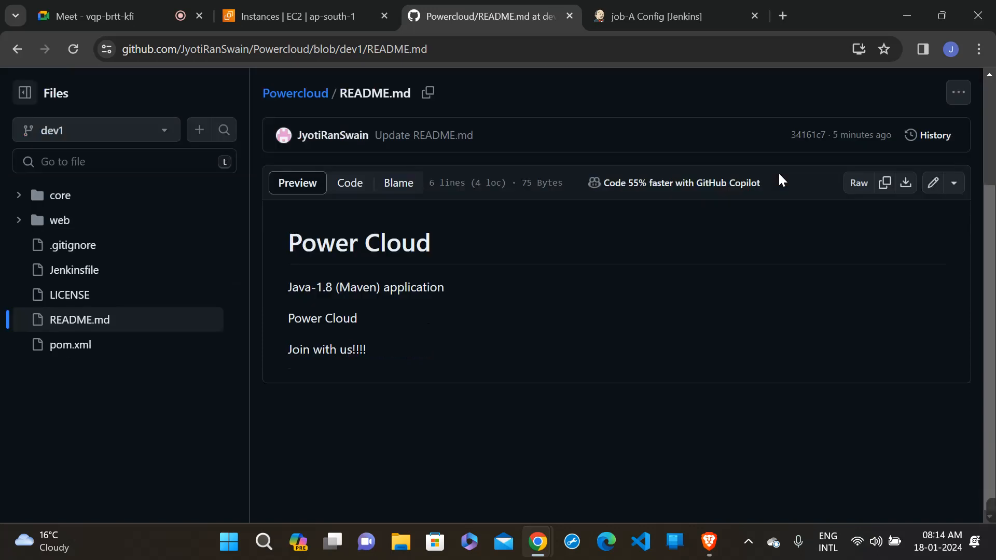
{"action": "scroll", "coordinate": [780, 179], "scroll_direction": "up", "scroll_amount": 3}
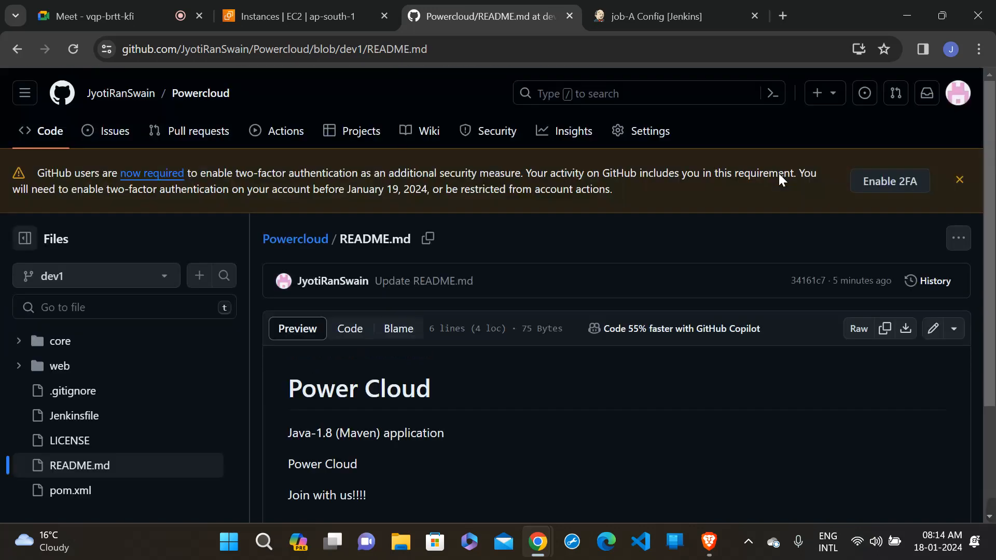
{"action": "left_click", "coordinate": [58, 133]}
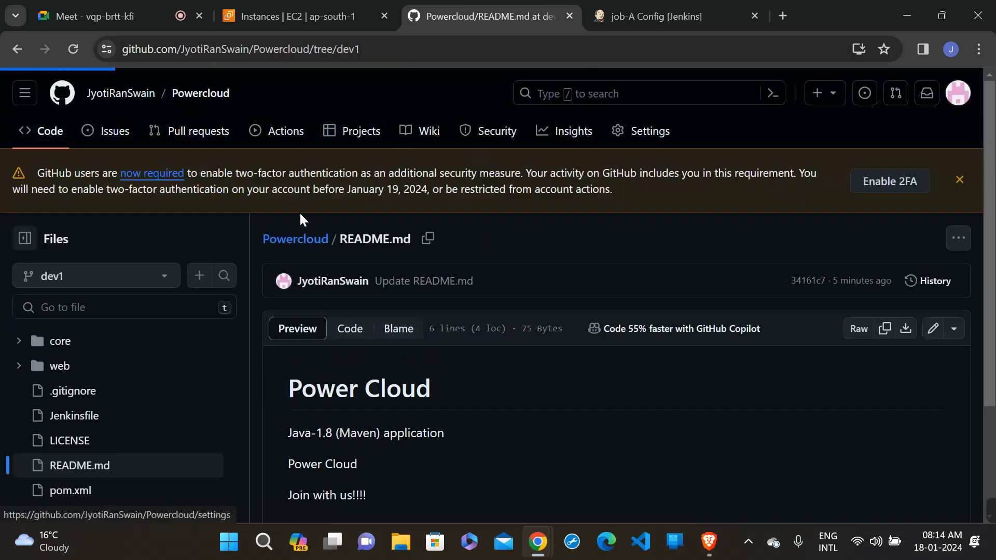
- Switch to the AWS EC2 console and examine the public and private IPv4 addresses of the jenkins instance
{"action": "left_click", "coordinate": [617, 7]}
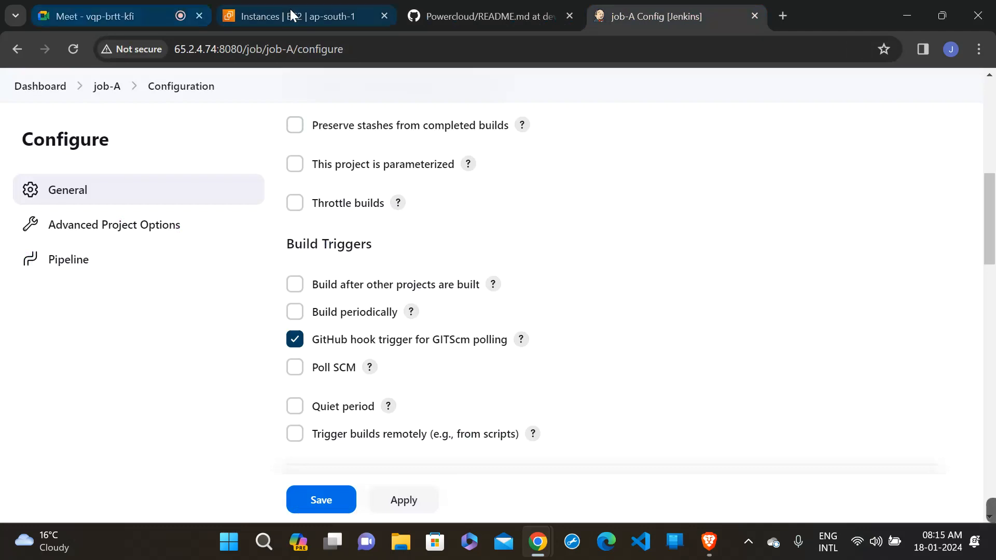
{"action": "left_click", "coordinate": [291, 15]}
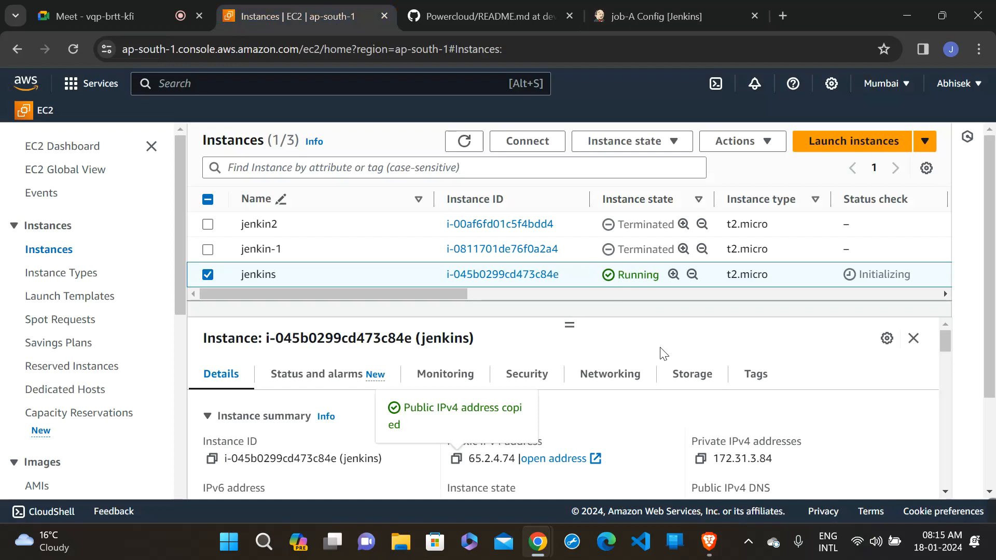
{"action": "scroll", "coordinate": [620, 446], "scroll_direction": "down", "scroll_amount": 1}
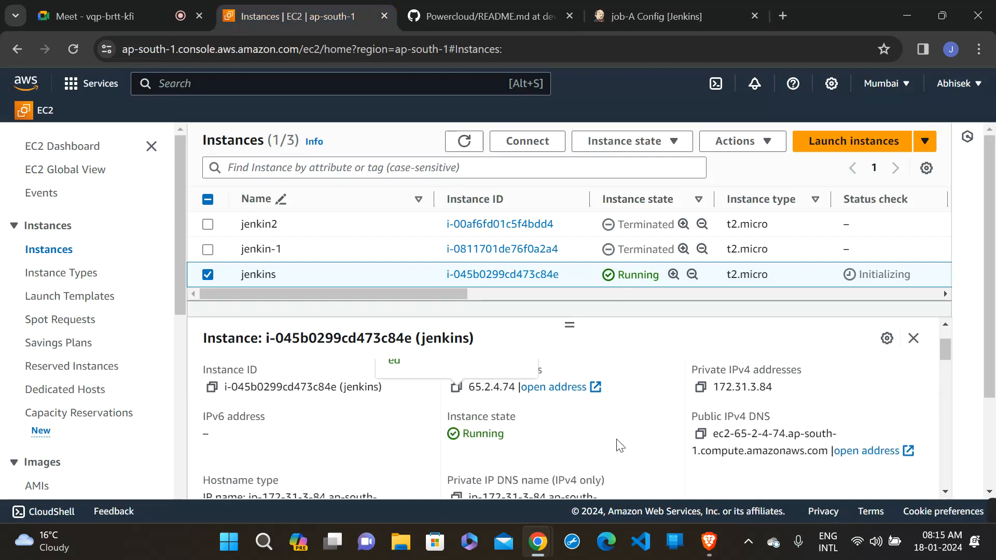
{"action": "scroll", "coordinate": [619, 445], "scroll_direction": "up", "scroll_amount": 1}
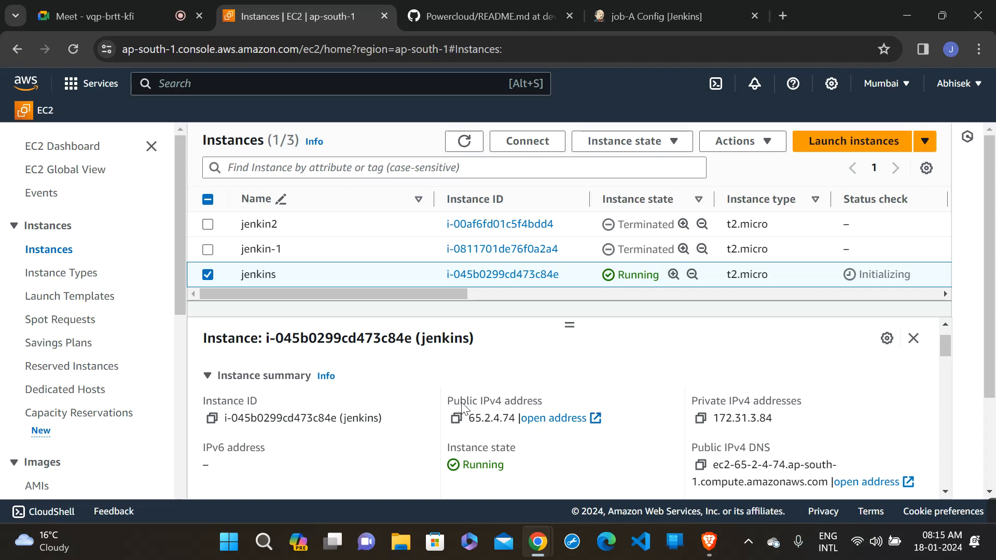
{"action": "left_click_drag", "start_coordinate": [447, 404], "coordinate": [598, 400]}
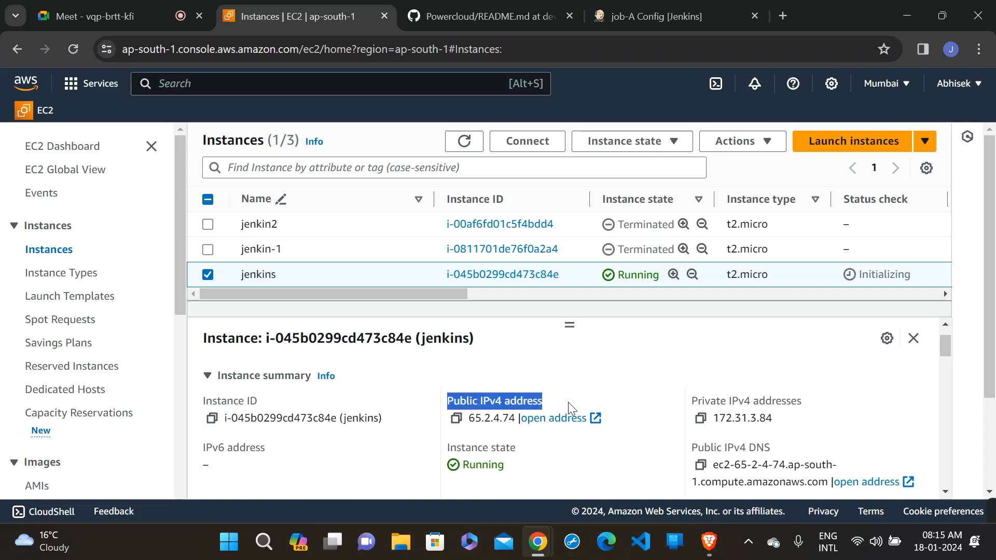
{"action": "left_click_drag", "start_coordinate": [689, 401], "coordinate": [853, 390]}
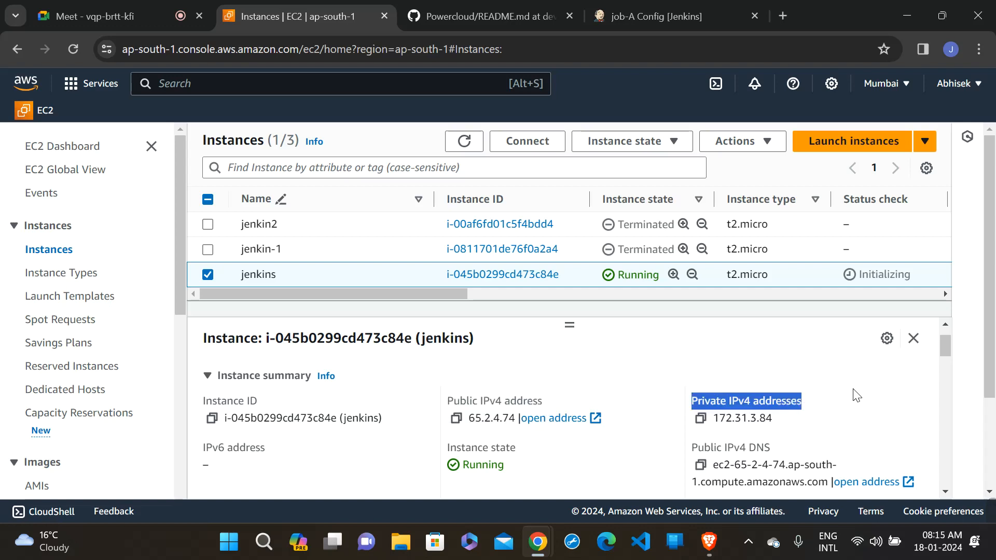
{"action": "left_click", "coordinate": [853, 390]}
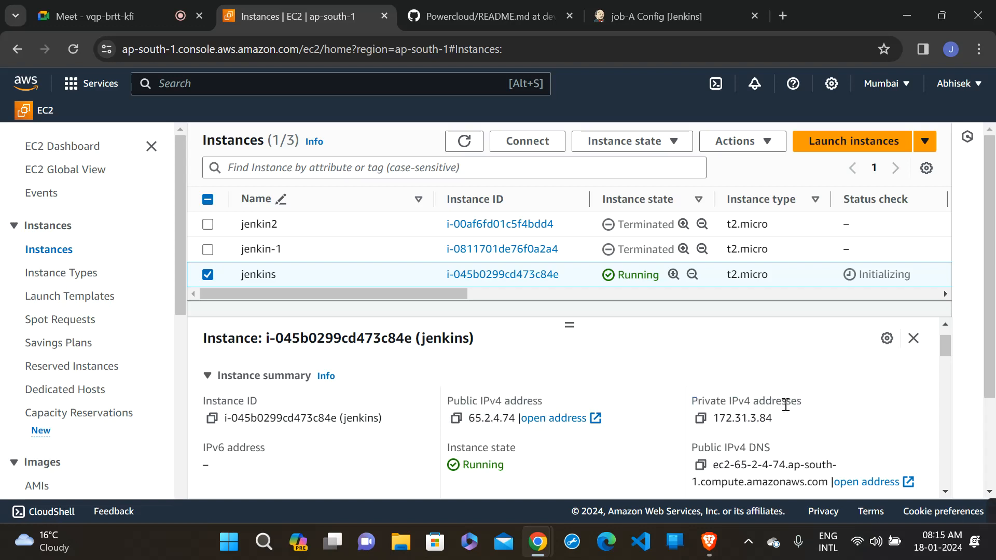
{"action": "left_click", "coordinate": [716, 8]}
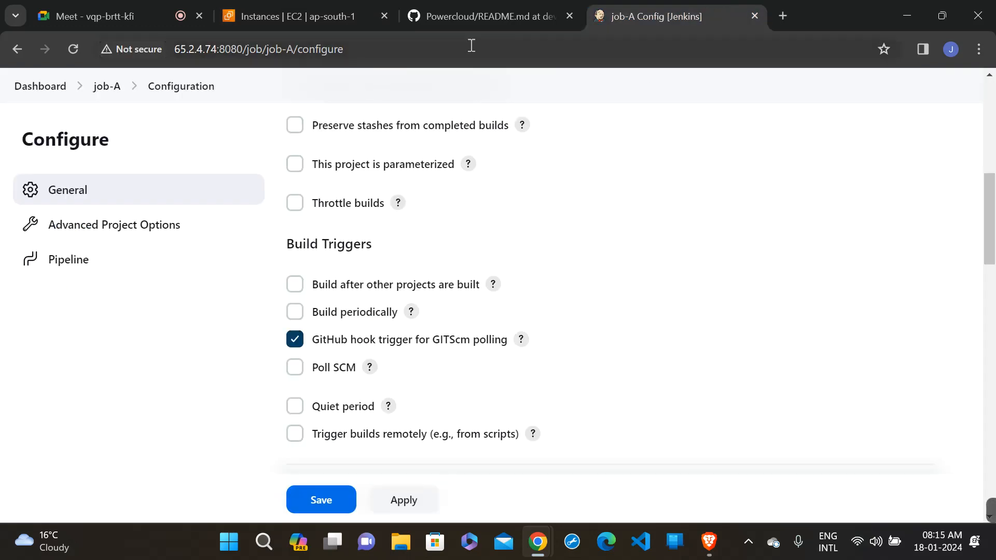
{"action": "left_click", "coordinate": [282, 21]}
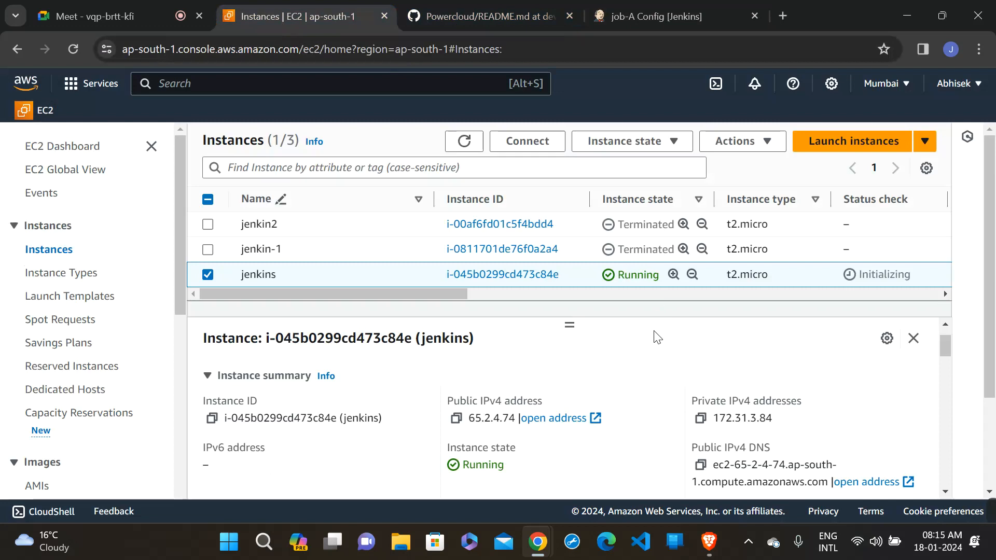
{"action": "left_click", "coordinate": [496, 16]}
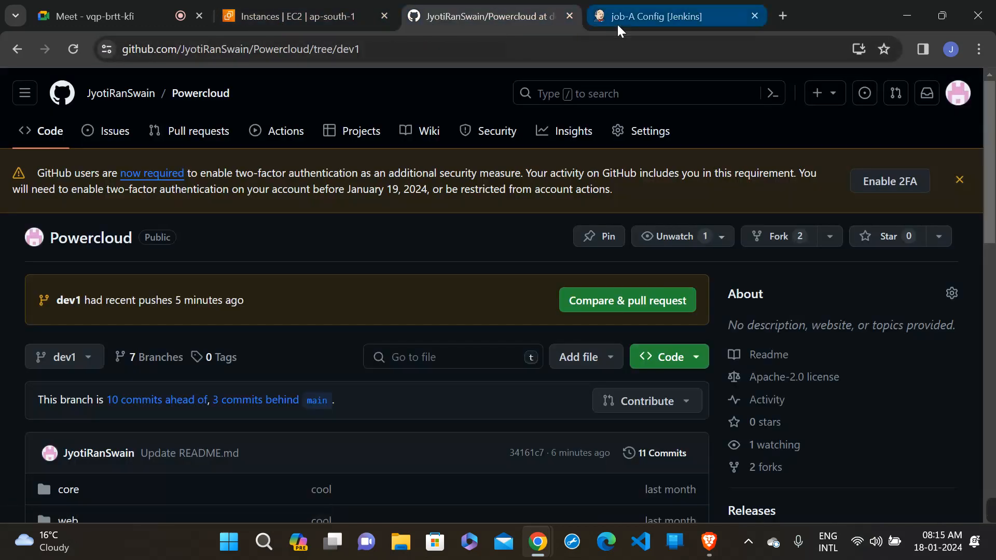
{"action": "left_click", "coordinate": [617, 23]}
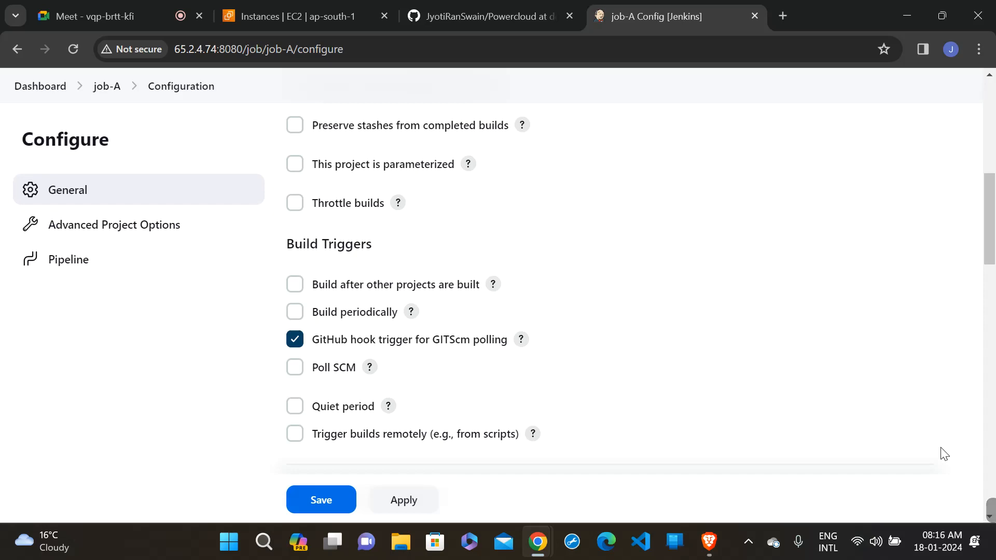
{"action": "mouse_move", "coordinate": [974, 504]}
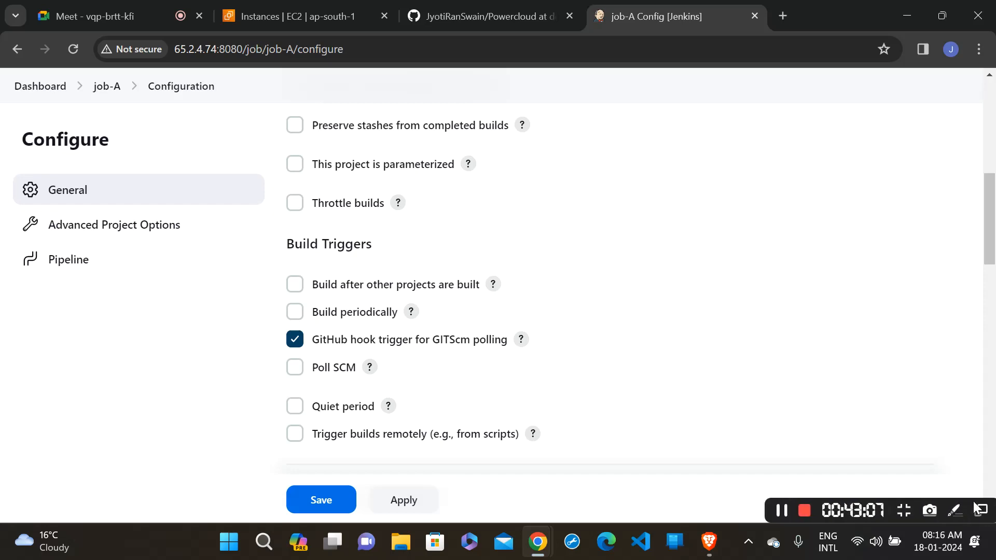